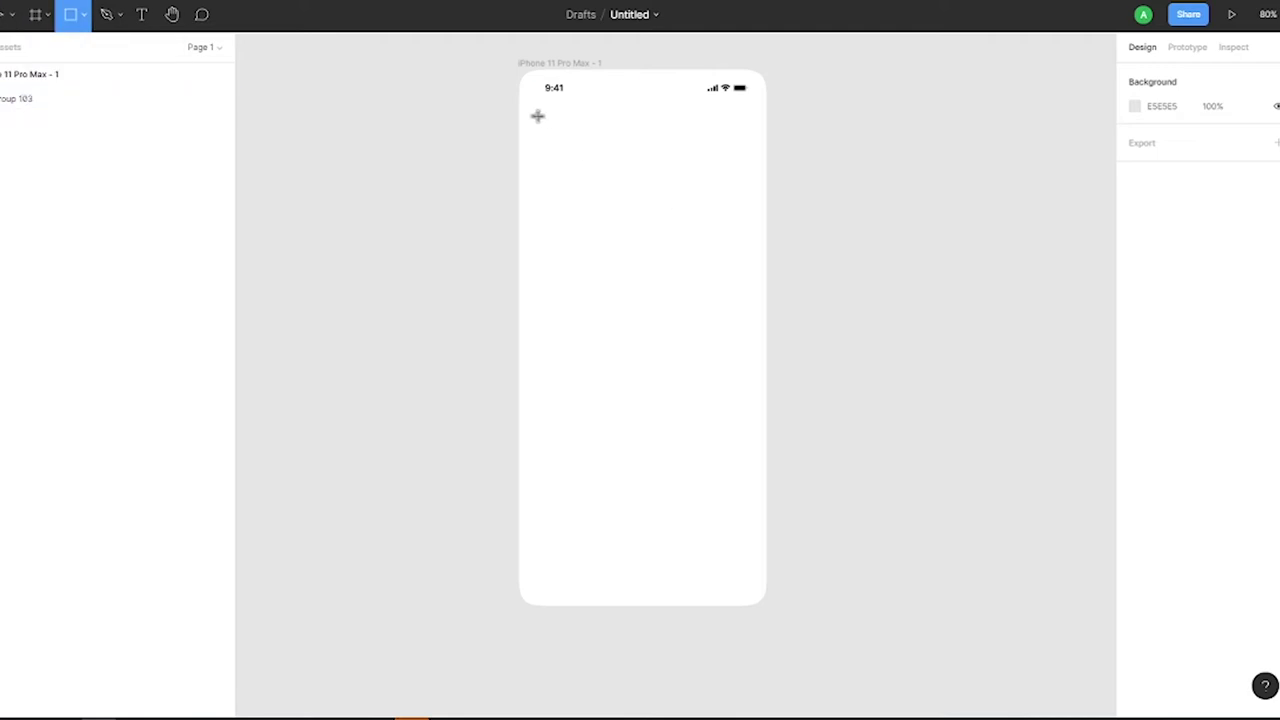
# Draw a 314×48 bar at the top of the screen and duplicate it as a 48×48 square.
pyautogui.moveTo(537, 115); pyautogui.dragTo(729, 145)
pyautogui.keyDown('alt'); pyautogui.moveTo(610, 135); pyautogui.dragTo(638, 229); pyautogui.keyUp('alt')
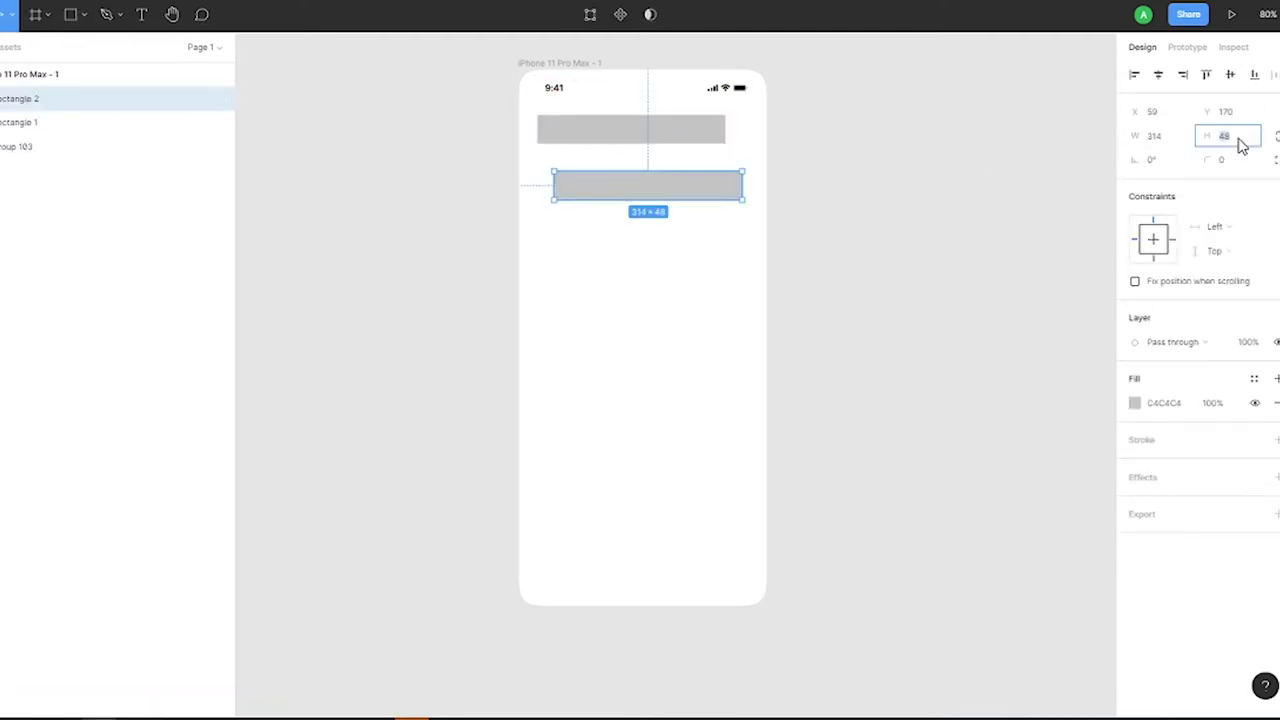
pyautogui.write('48')
pyautogui.press('Return')
# Give both the bar and the square a 12 px corner radius.
pyautogui.click(1245, 163)
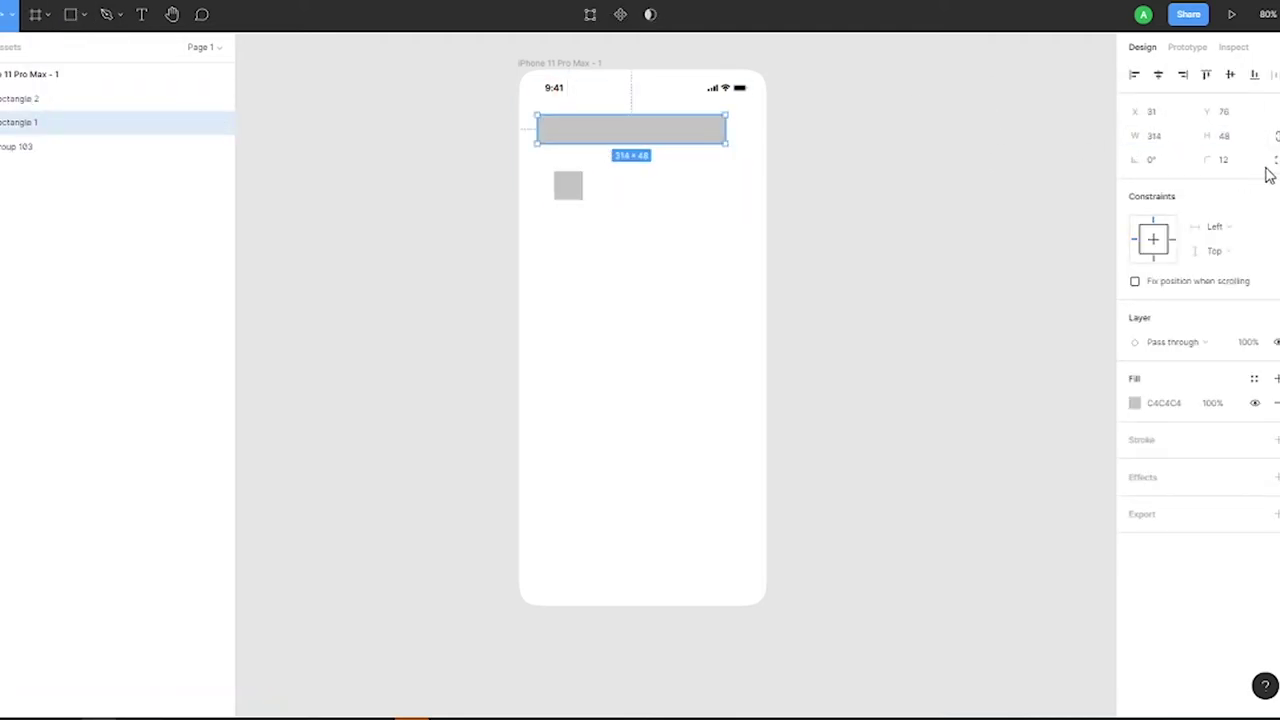
pyautogui.click(1275, 160)
pyautogui.keyDown('ctrl'); pyautogui.scroll(5, 607, 140); pyautogui.keyUp('ctrl')
pyautogui.click(531, 223)
pyautogui.click(1230, 163)
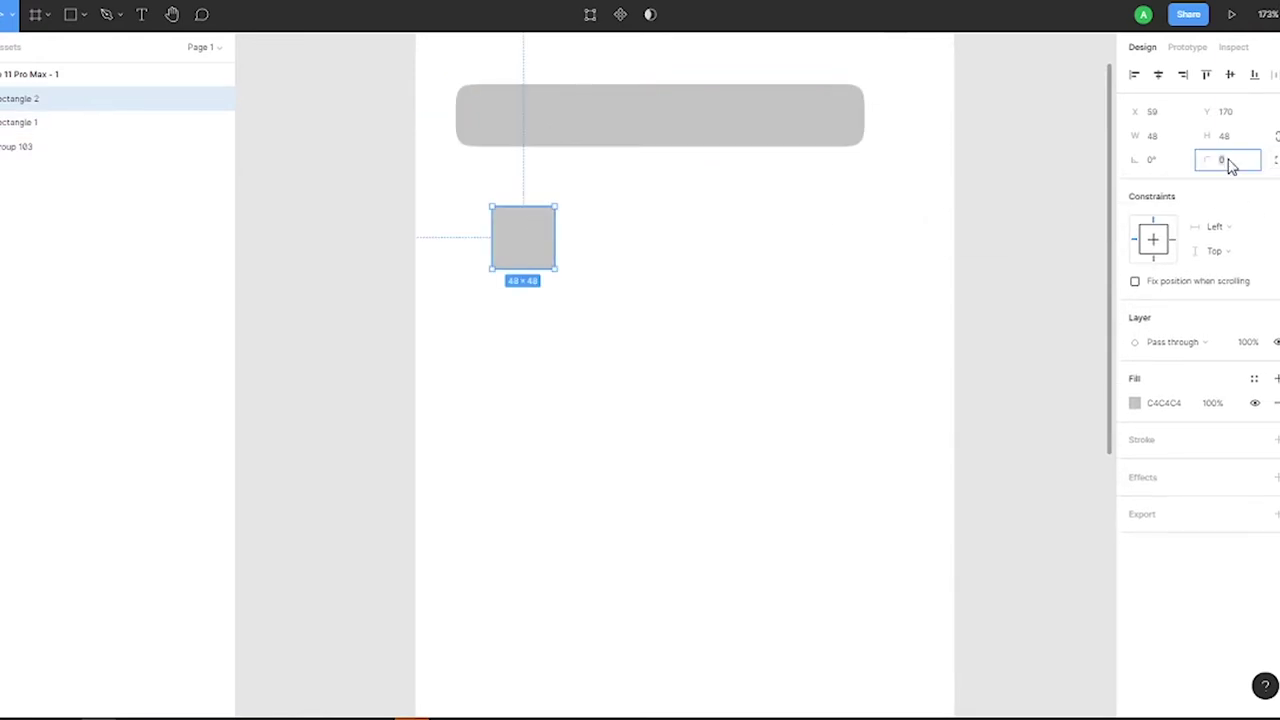
pyautogui.write('12')
pyautogui.press('Return')
# Place the square right of the bar and narrow the bar to 286 px.
pyautogui.click(1031, 363)
pyautogui.moveTo(523, 237); pyautogui.dragTo(955, 124)
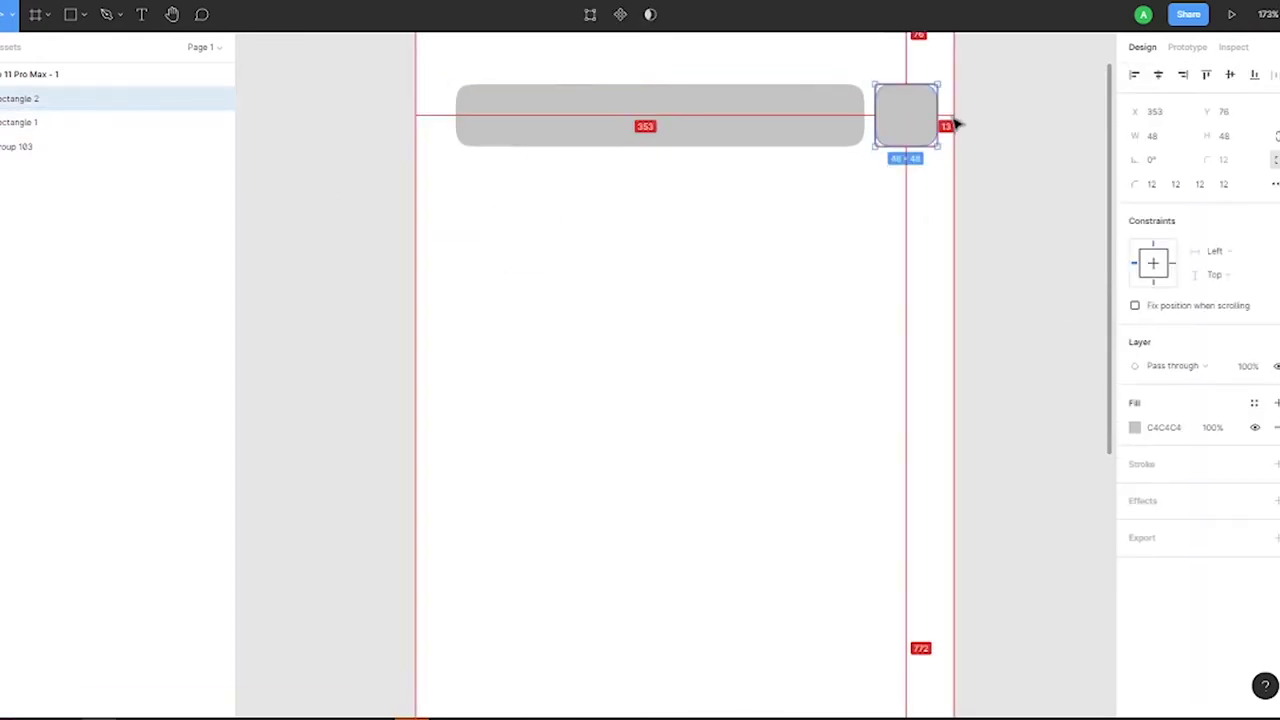
pyautogui.press('Left')
pyautogui.press('Left')
pyautogui.press('Left')
pyautogui.click(473, 111)
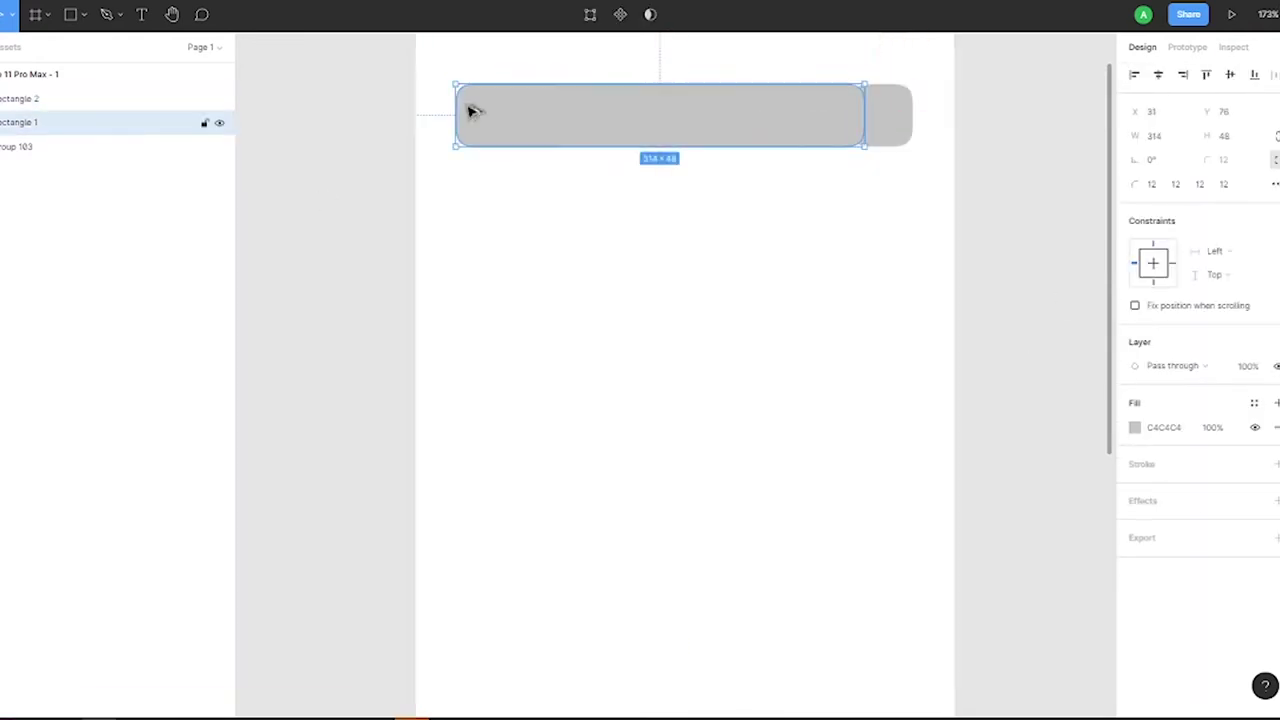
pyautogui.moveTo(912, 114); pyautogui.dragTo(830, 114)
pyautogui.click(1160, 136)
pyautogui.click(1170, 432)
pyautogui.write('F')
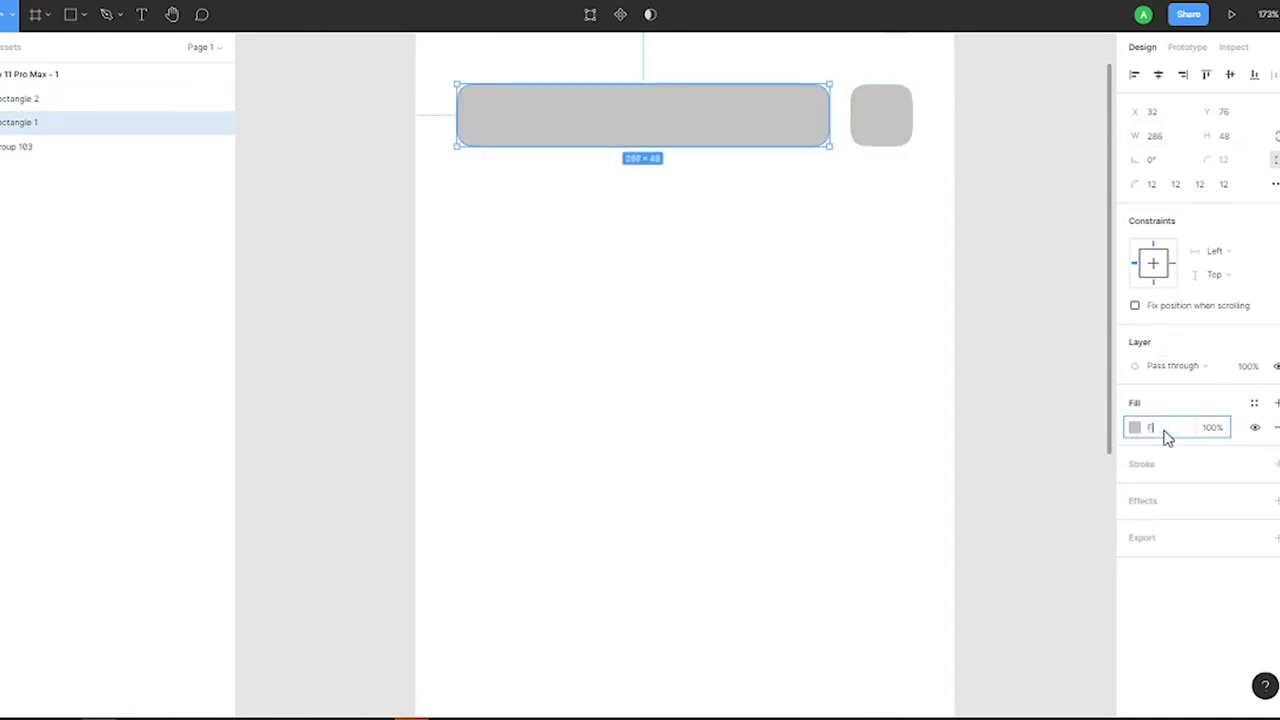
# Fill both the bar and the square pale pink FFF5FE.
pyautogui.write('FF5F')
pyautogui.press('Return')
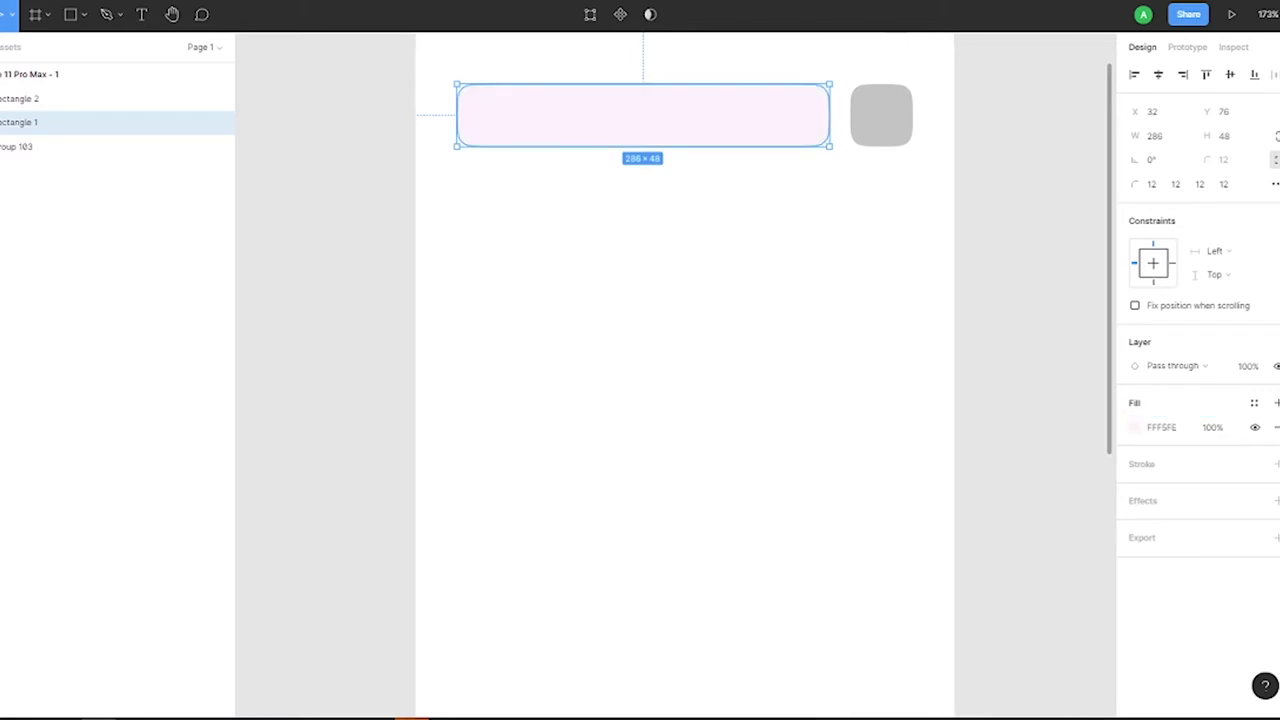
pyautogui.click(881, 115)
pyautogui.click(1134, 427)
pyautogui.click(657, 114)
pyautogui.hotkey('shift', '1')
# Insert a Bold Filter icon and a Light Search icon from the Iconly plugin.
pyautogui.rightClick(874, 184)
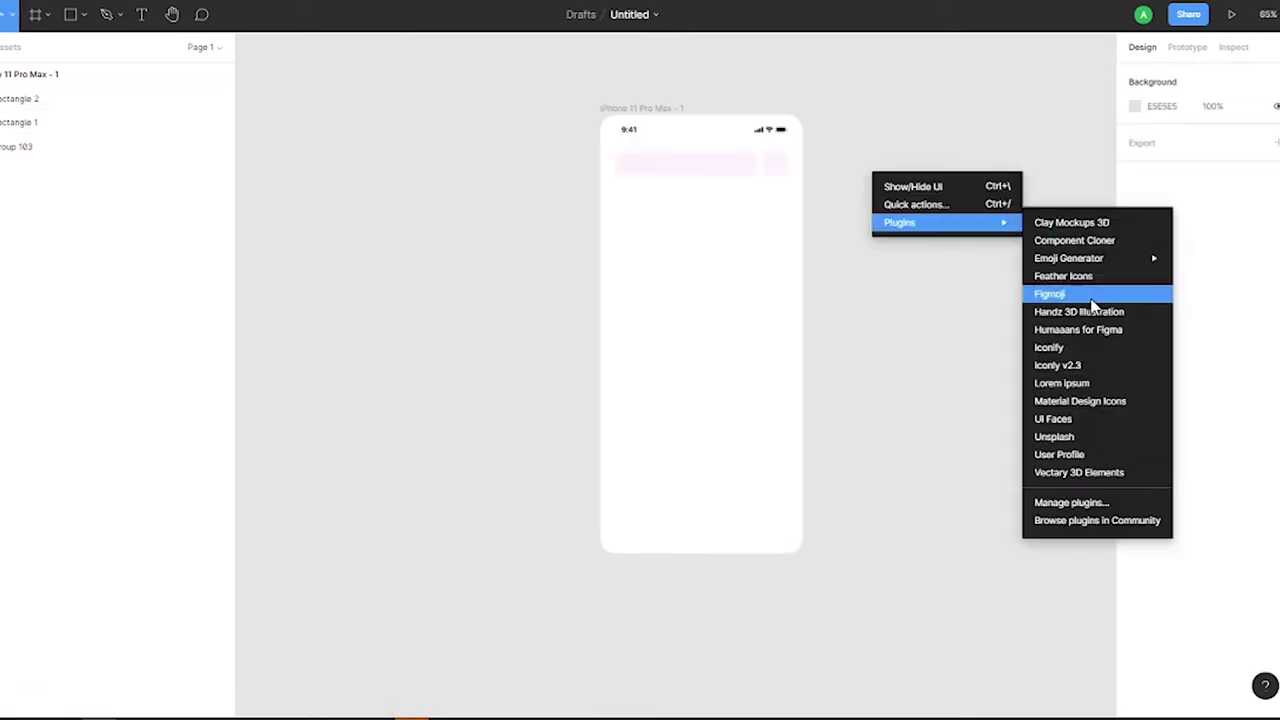
pyautogui.click(1078, 345)
pyautogui.scroll(3, 717, 171)
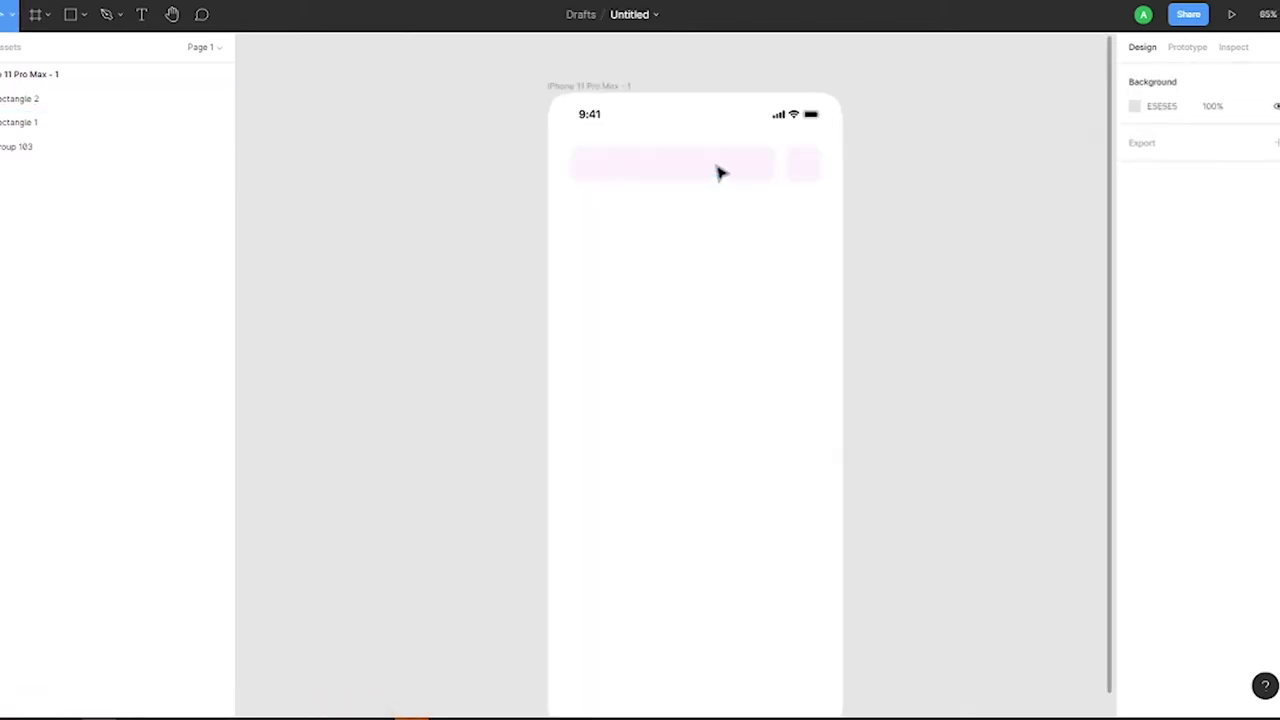
pyautogui.scroll(-2, 1088, 274)
pyautogui.click(915, 312)
pyautogui.click(904, 438)
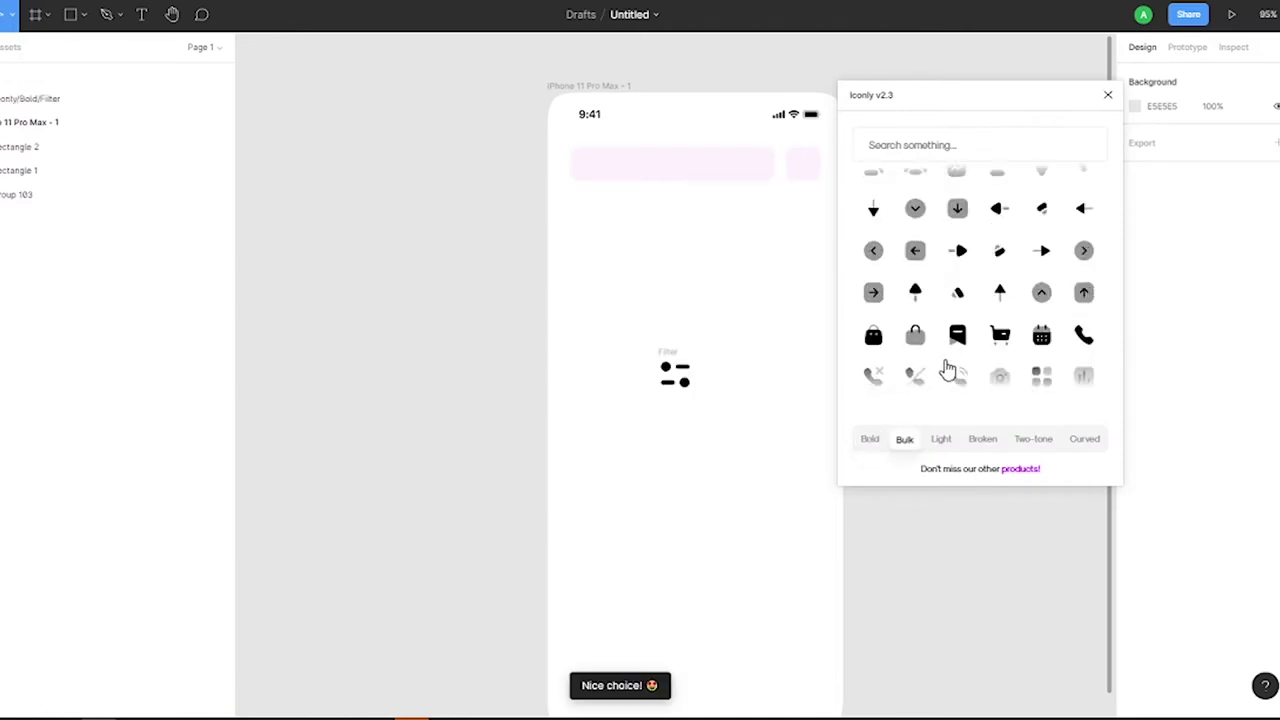
pyautogui.click(941, 438)
pyautogui.scroll(-1, 980, 320)
pyautogui.scroll(-3, 993, 289)
pyautogui.scroll(-3, 993, 289)
pyautogui.click(1086, 331)
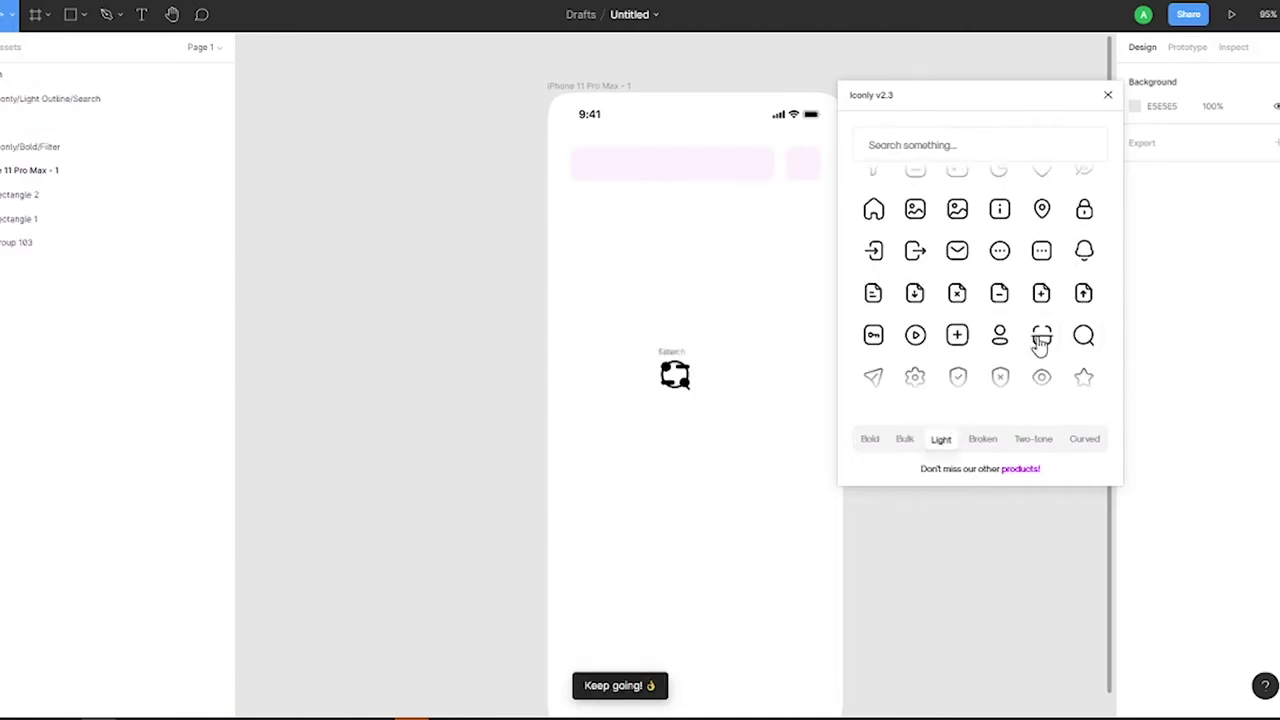
pyautogui.click(1107, 94)
# Size both icons to 24 px, with Search in the bar and Filter in the square.
pyautogui.moveTo(675, 372); pyautogui.dragTo(712, 287)
pyautogui.keyDown('shift'); pyautogui.click(675, 373); pyautogui.keyUp('shift')
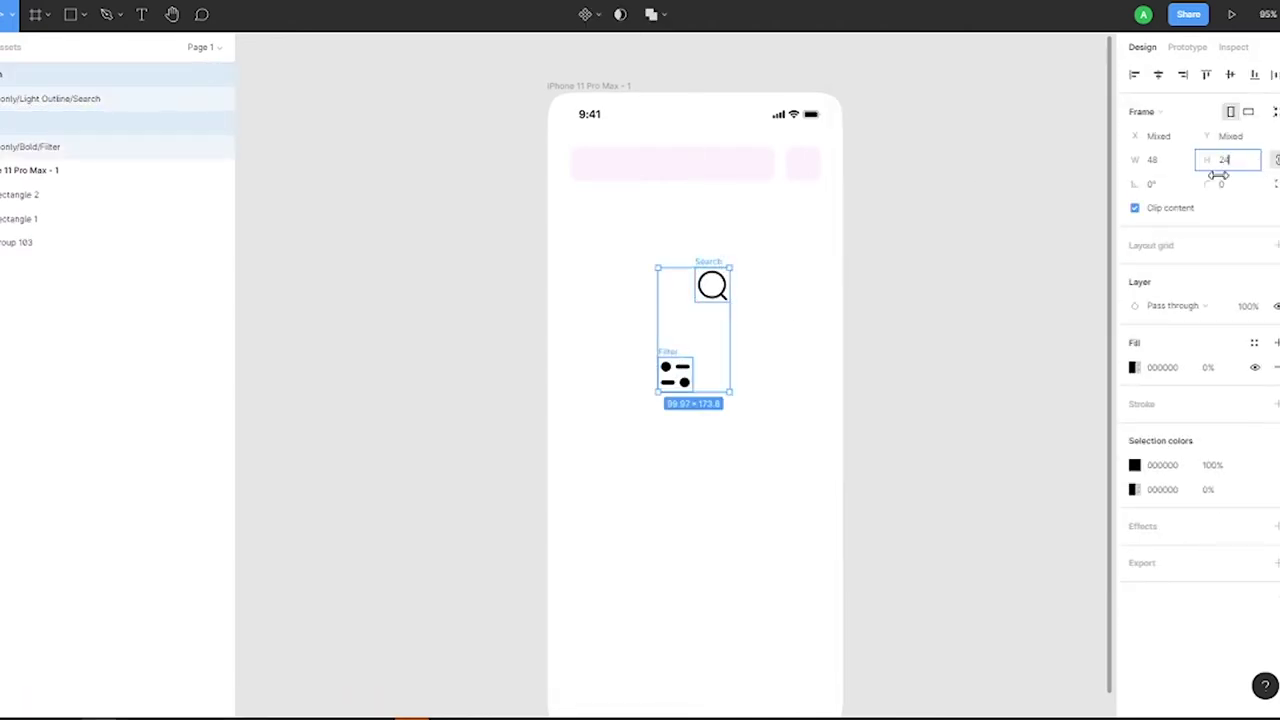
pyautogui.click(704, 276)
pyautogui.scroll(3, 708, 270)
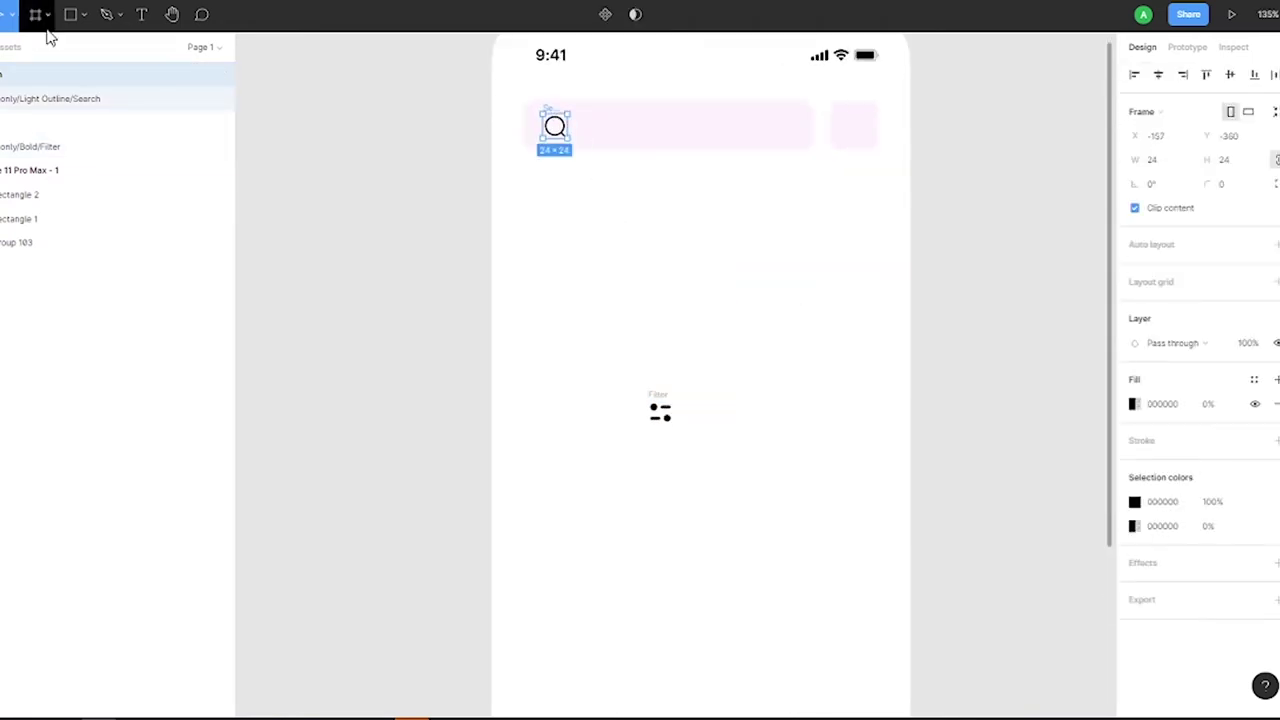
pyautogui.scroll(5, 600, 200)
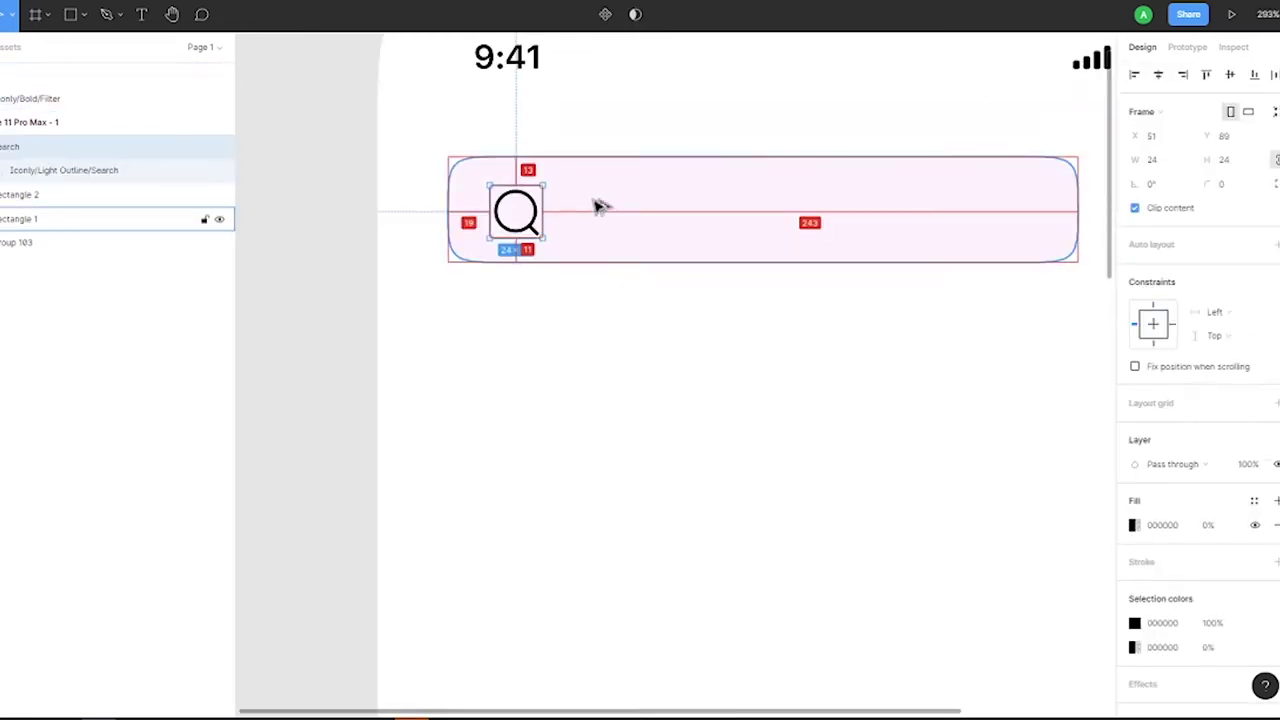
pyautogui.scroll(-5, 646, 494)
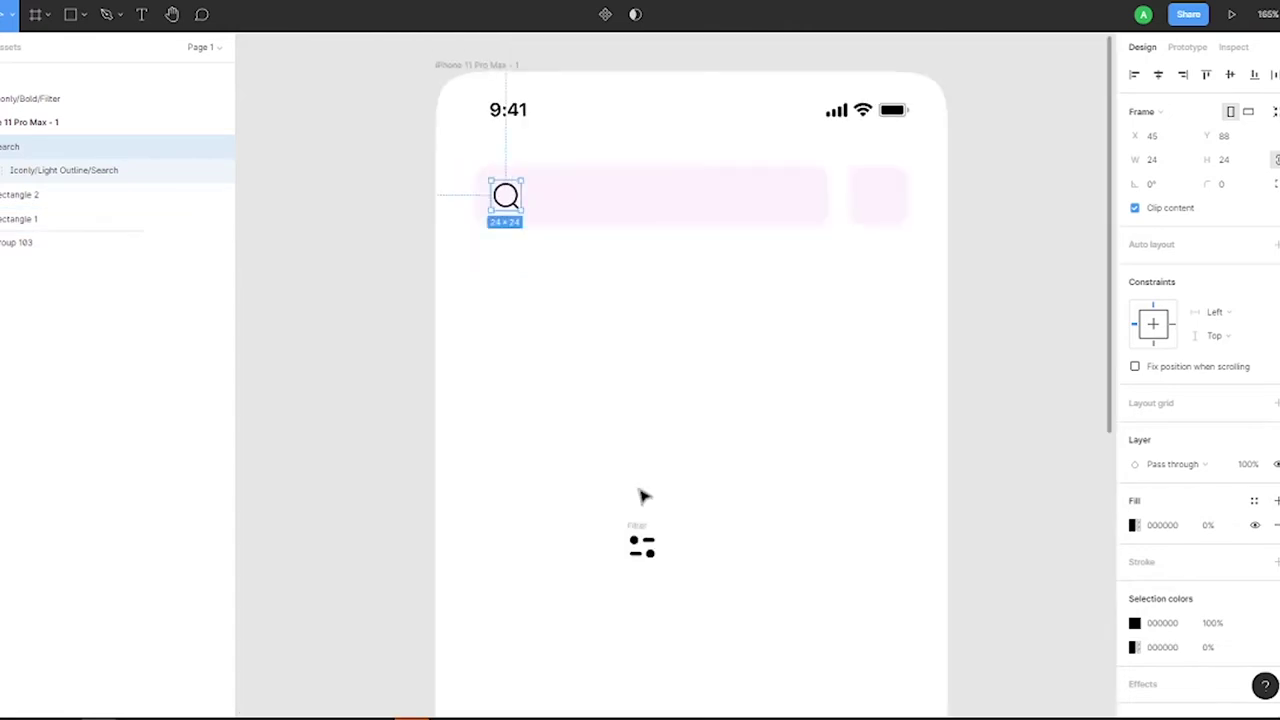
pyautogui.click(50, 97)
pyautogui.hotkey('shift', '2')
pyautogui.moveTo(878, 236); pyautogui.dragTo(914, 203)
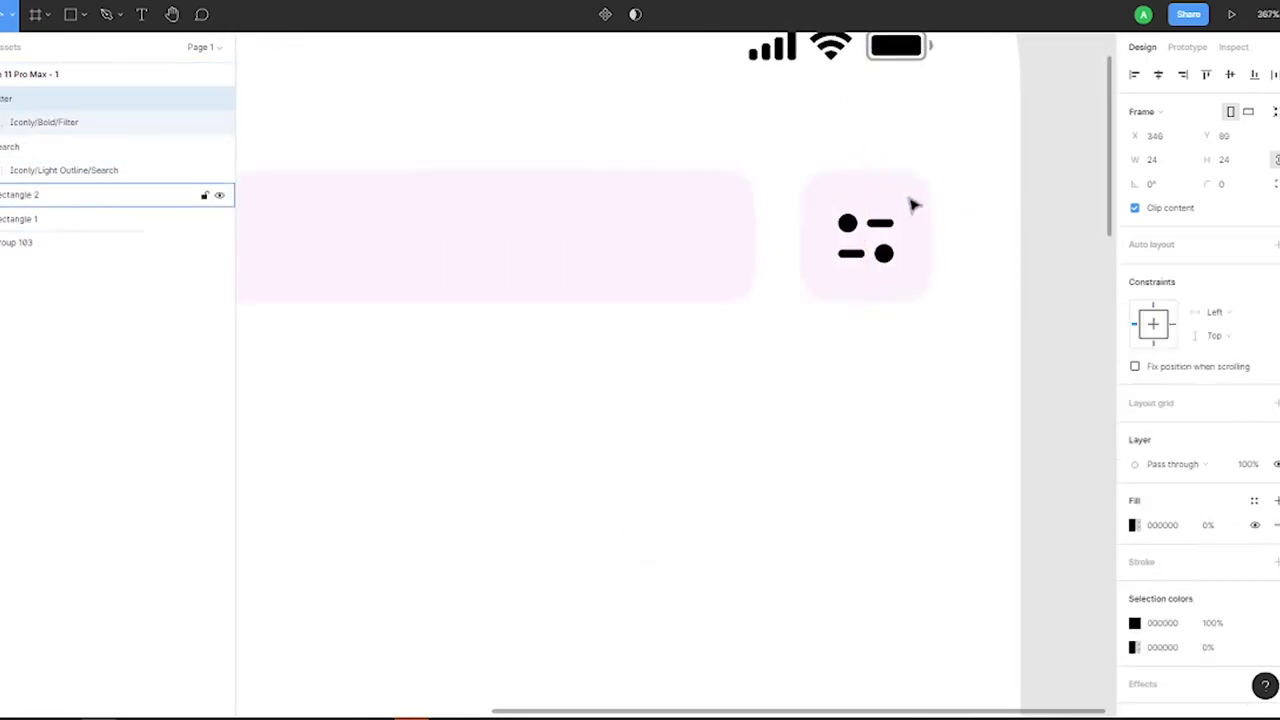
pyautogui.scroll(-2, 388, 203)
# Start a new text box below the search bar.
pyautogui.press('Escape')
pyautogui.press('t')
pyautogui.moveTo(497, 360); pyautogui.dragTo(647, 440)
pyautogui.write('Search Product')
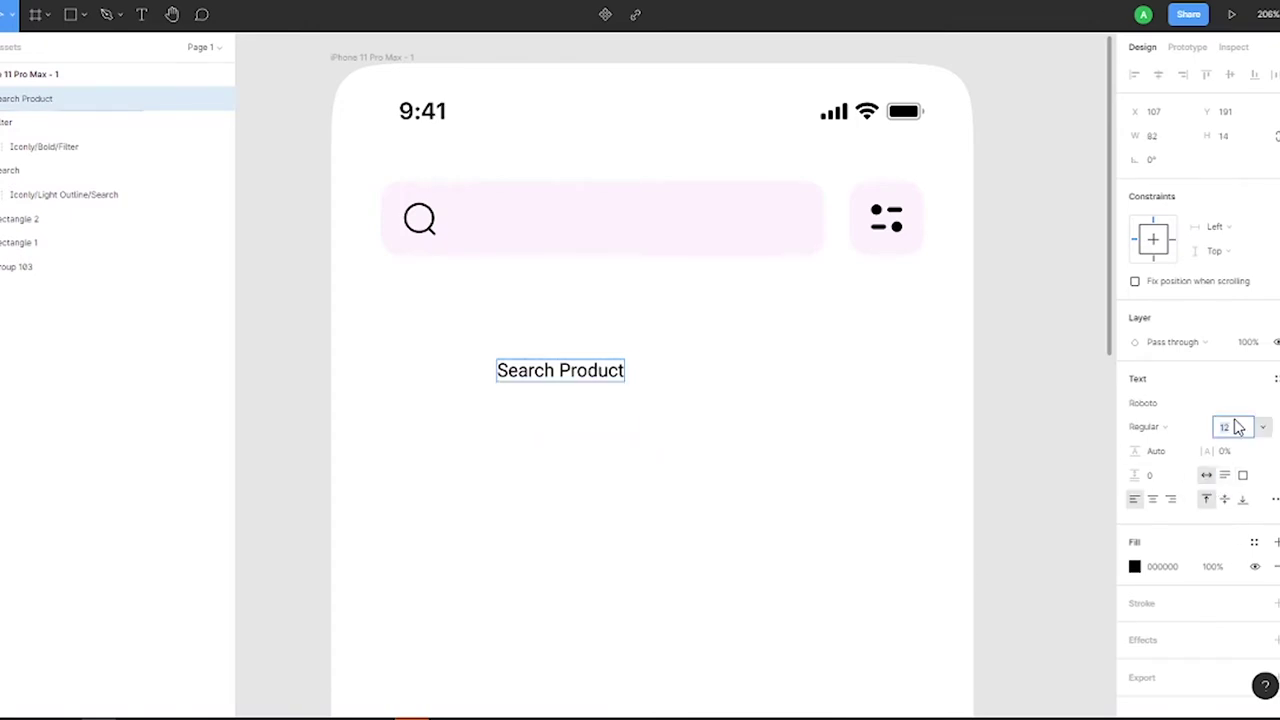
# Set the 'Search Product' text to 16 px and move it into the pink bar.
pyautogui.write('6')
pyautogui.press('Return')
pyautogui.moveTo(560, 370); pyautogui.dragTo(560, 220)
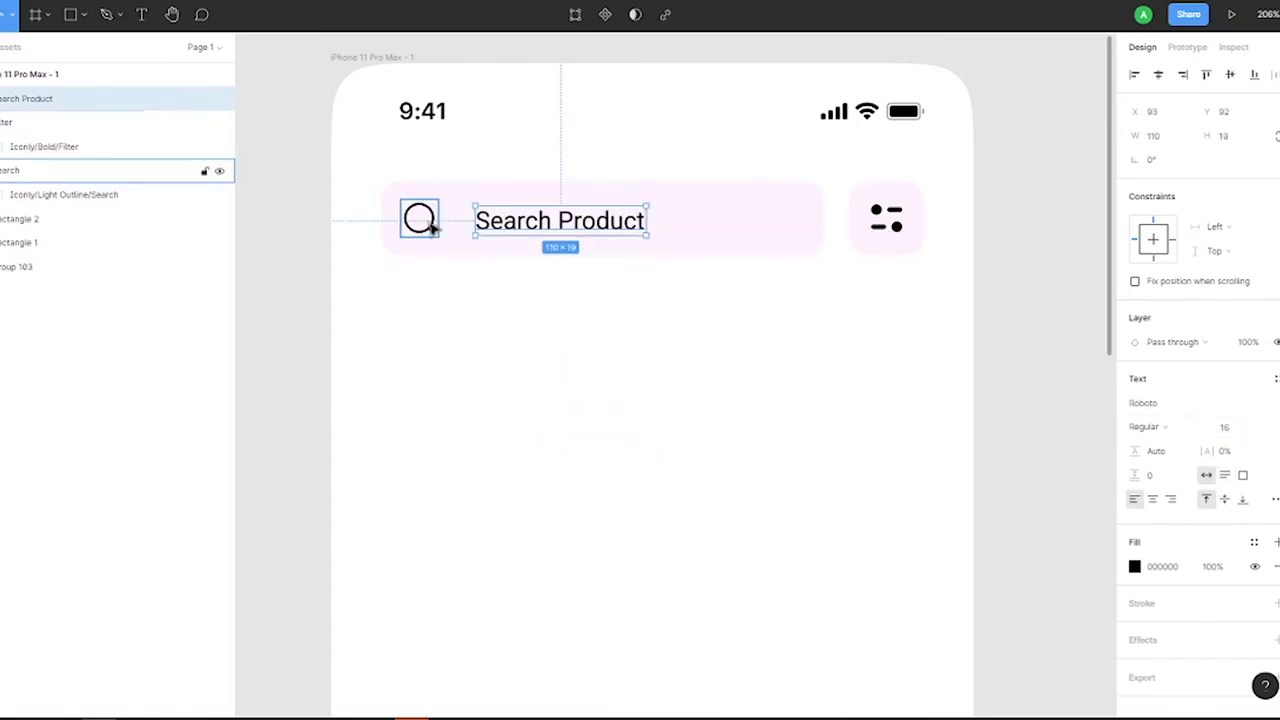
# Recolour the Filter icon coral FF7766.
pyautogui.click(884, 222)
pyautogui.click(1135, 623)
pyautogui.write('F76e8')
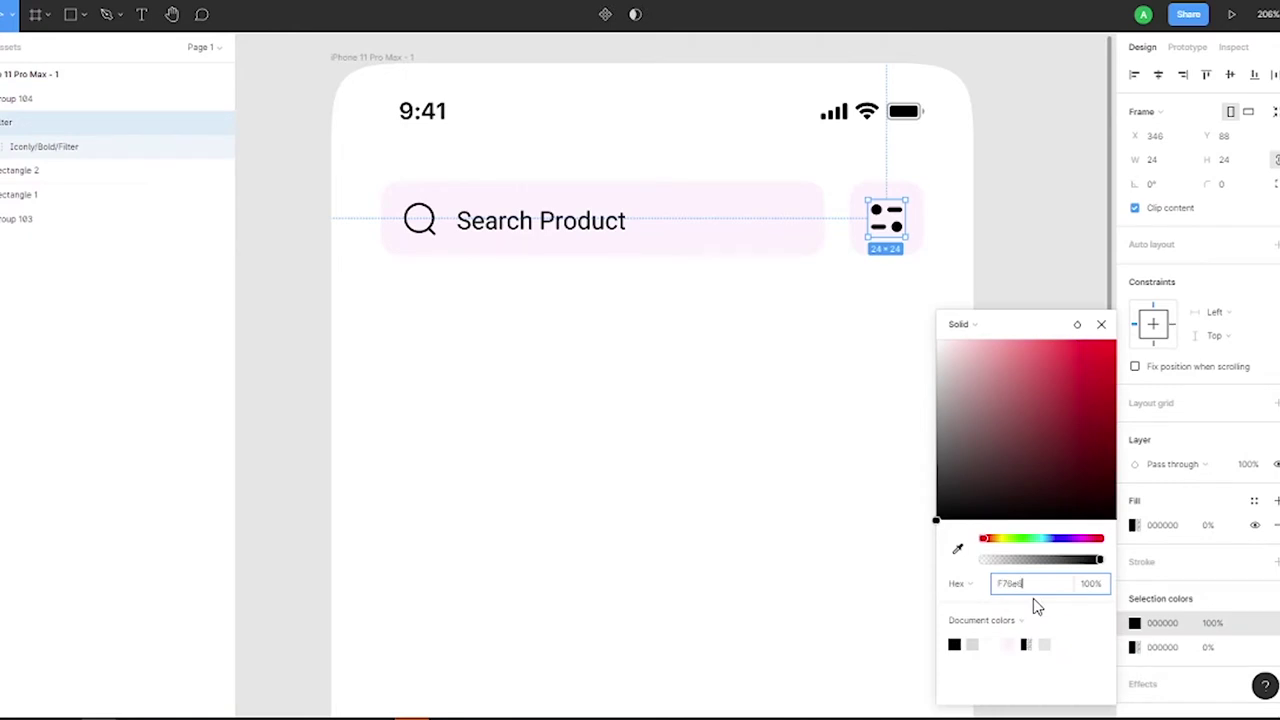
pyautogui.press('Return')
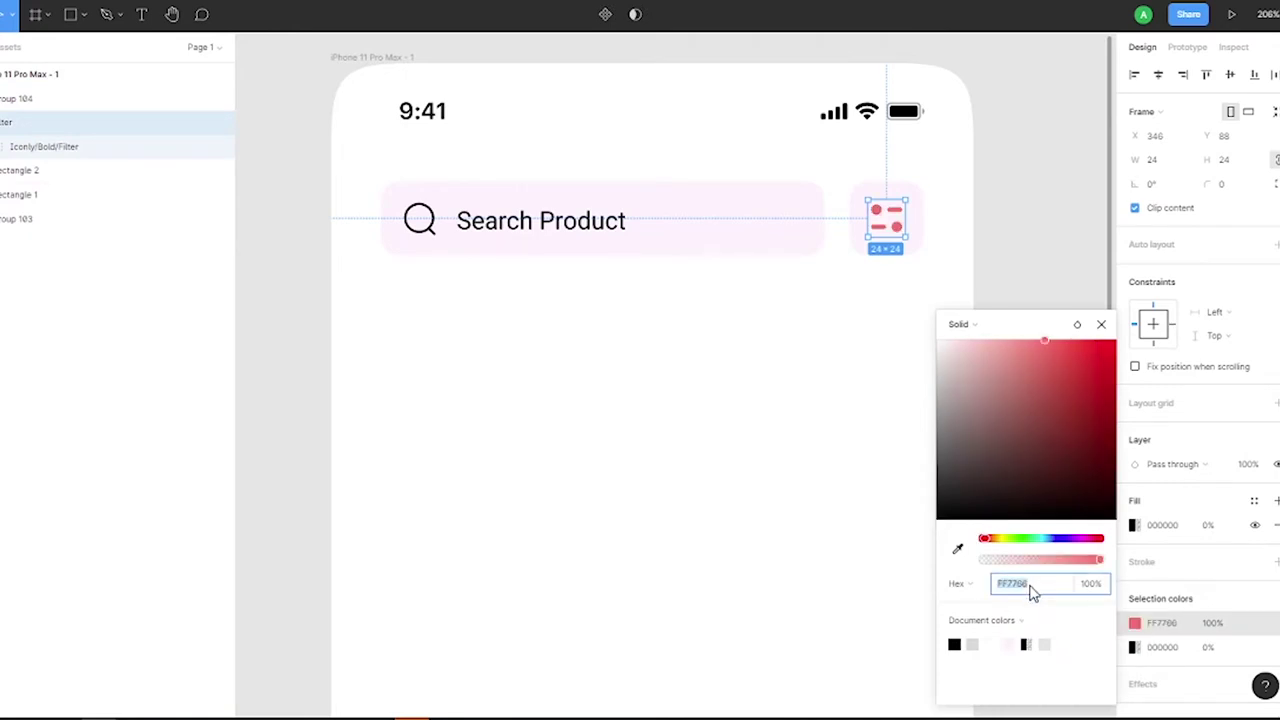
# Fade the 'Search Product' text group to 50% opacity.
pyautogui.click(540, 220)
pyautogui.press('Return')
pyautogui.click(1023, 229)
pyautogui.scroll(-5, 1023, 229)
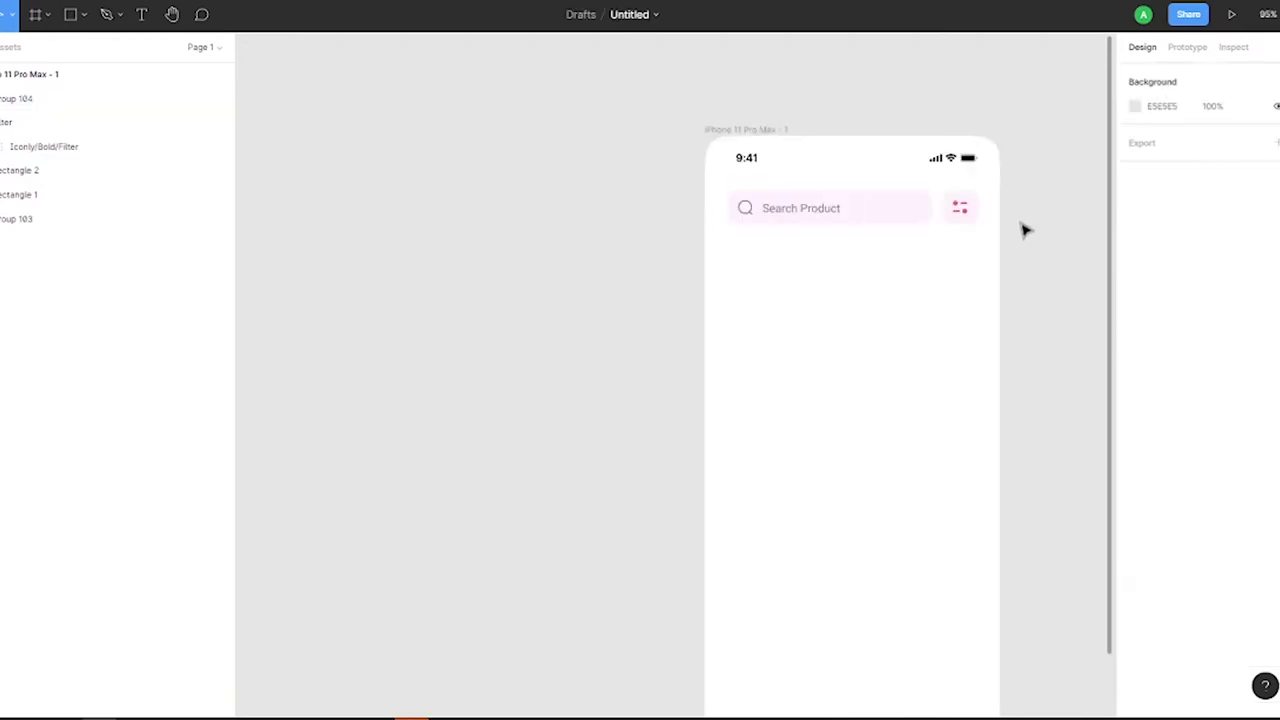
# Draw a 421×80 bar along the screen's bottom and fill it pale pink FFF5FE.
pyautogui.click(80, 18)
pyautogui.moveTo(590, 626); pyautogui.dragTo(862, 677)
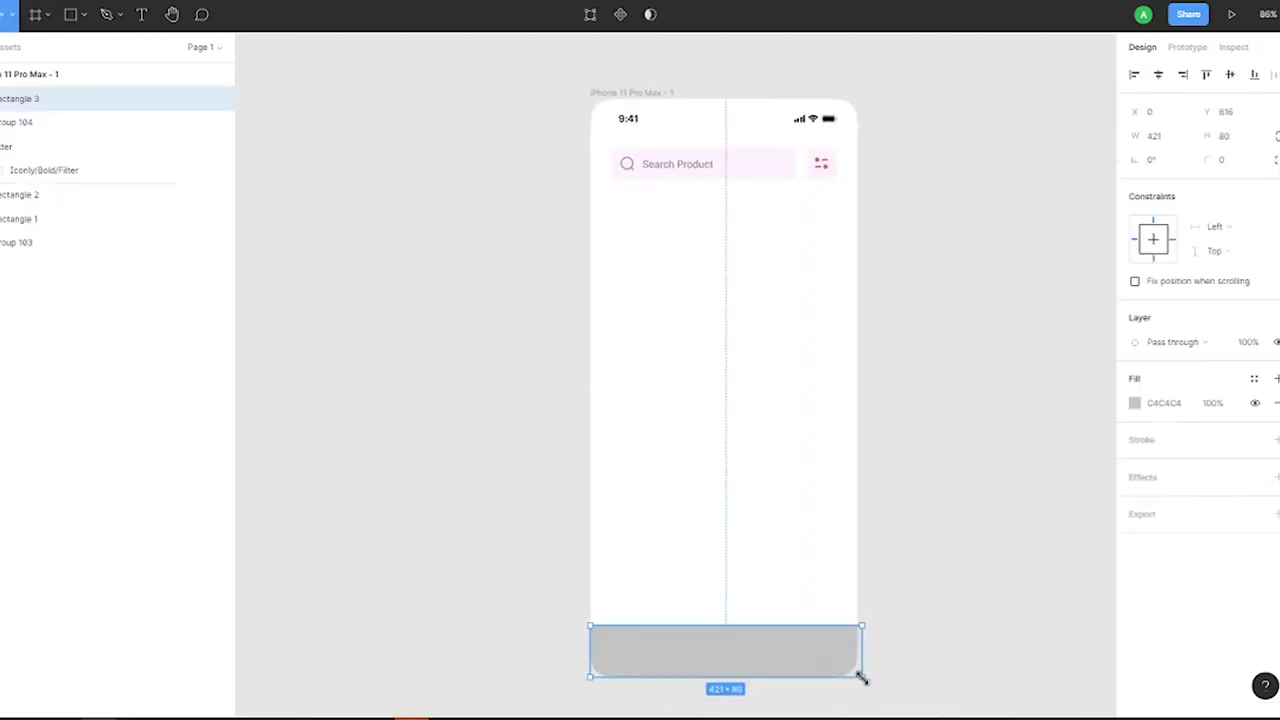
pyautogui.click(1136, 404)
pyautogui.click(957, 548)
pyautogui.click(766, 624)
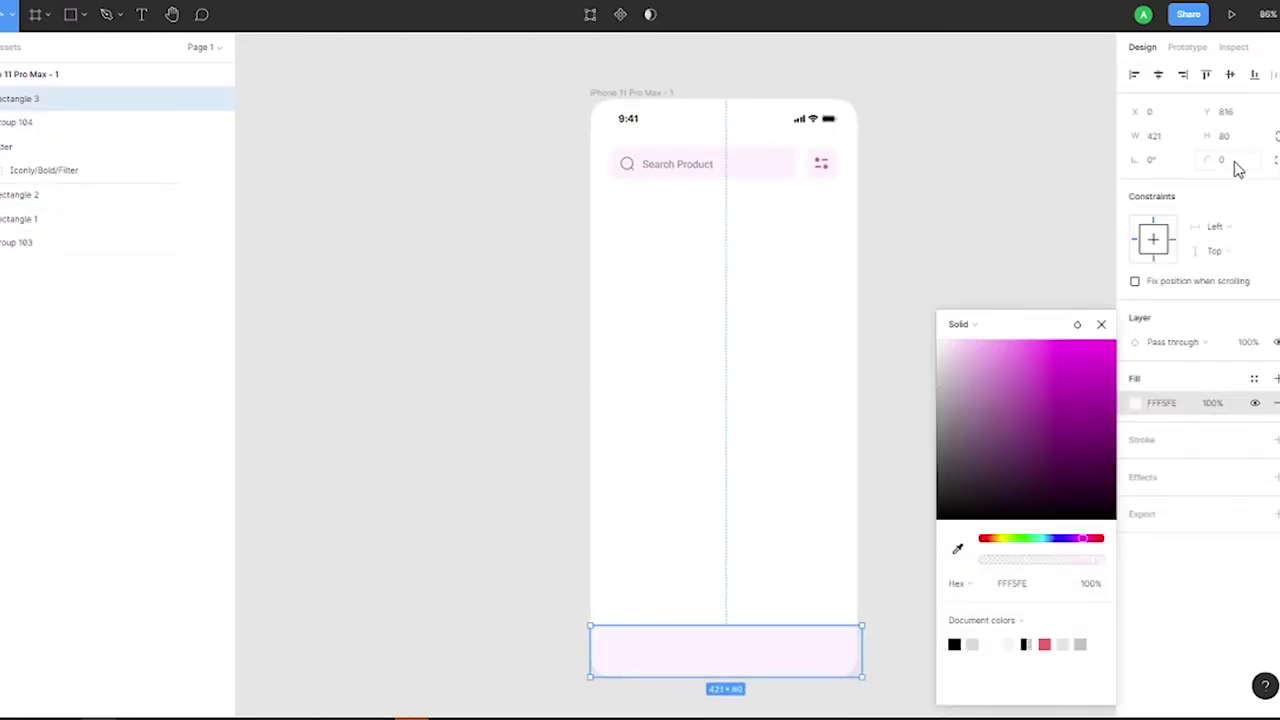
pyautogui.click(1101, 324)
# Round the bottom bar's corners to 32 px.
pyautogui.click(1006, 389)
pyautogui.scroll(3, 863, 594)
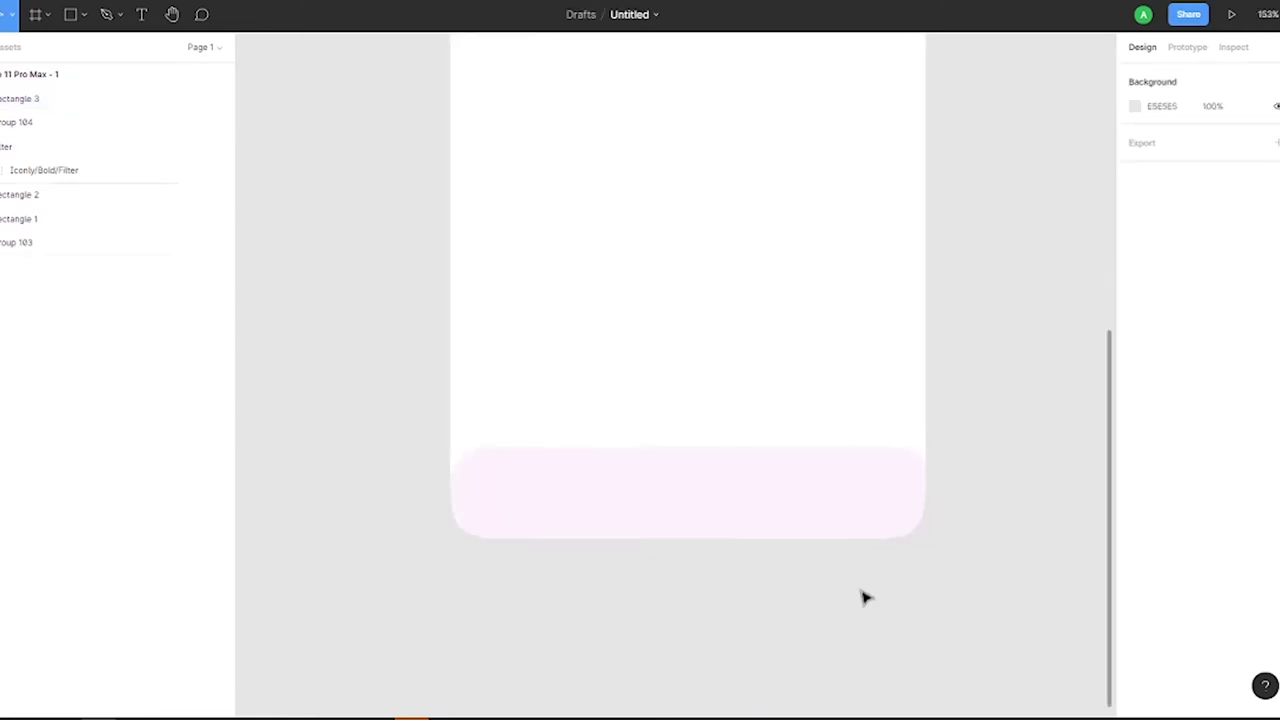
pyautogui.click(790, 517)
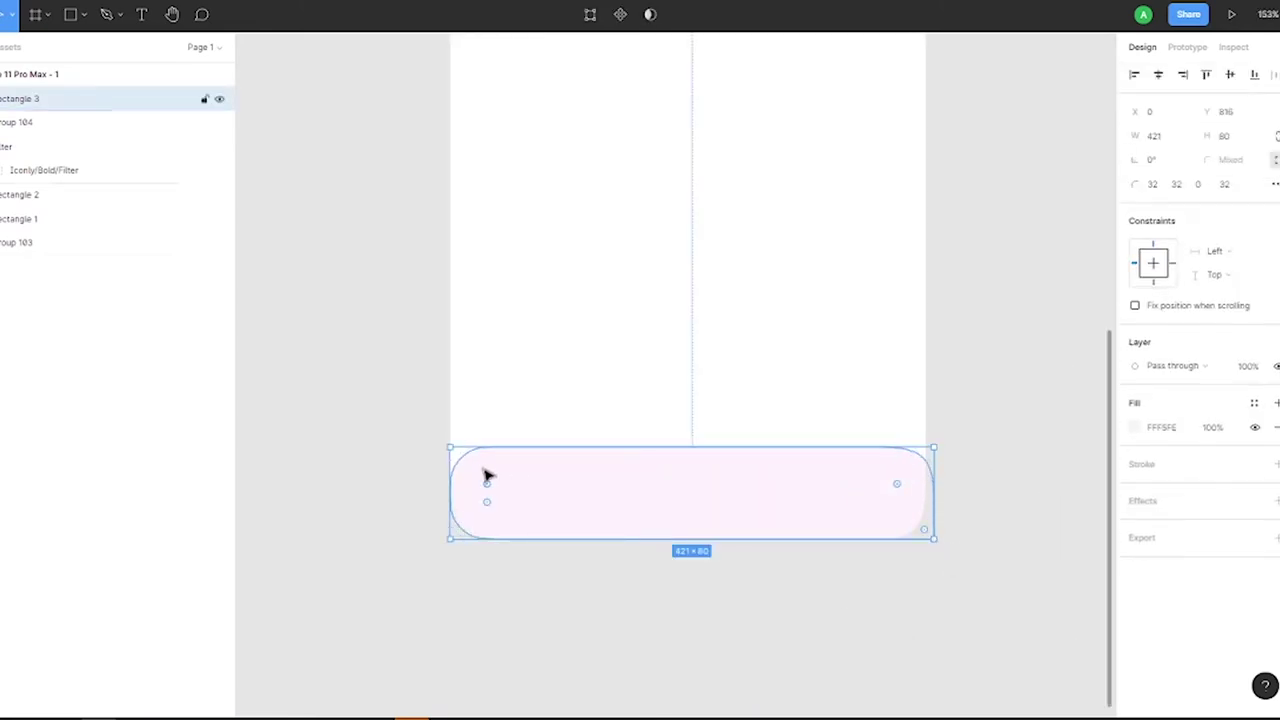
pyautogui.scroll(-3, 486, 477)
# Insert Home, Profile and Bag icons from the Iconly plugin.
pyautogui.rightClick(460, 430)
pyautogui.click(660, 300)
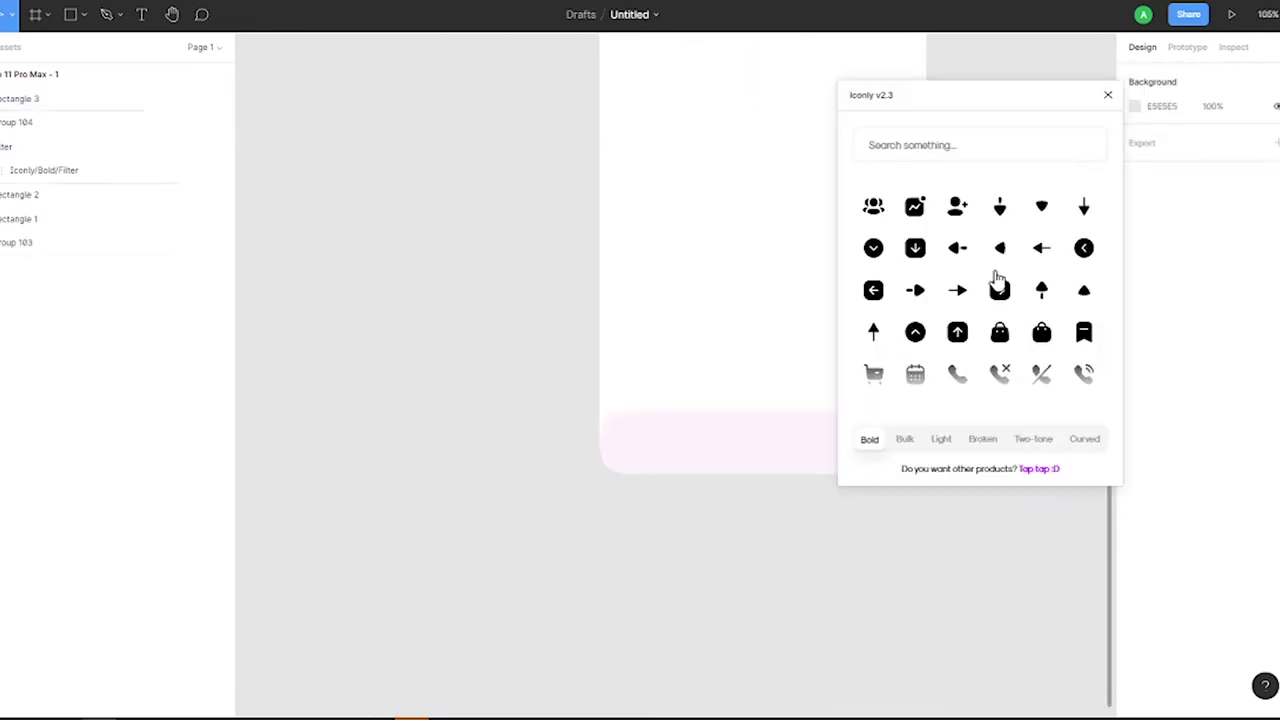
pyautogui.scroll(-1, 1000, 285)
pyautogui.scroll(-1, 1036, 302)
pyautogui.click(957, 257)
pyautogui.click(941, 439)
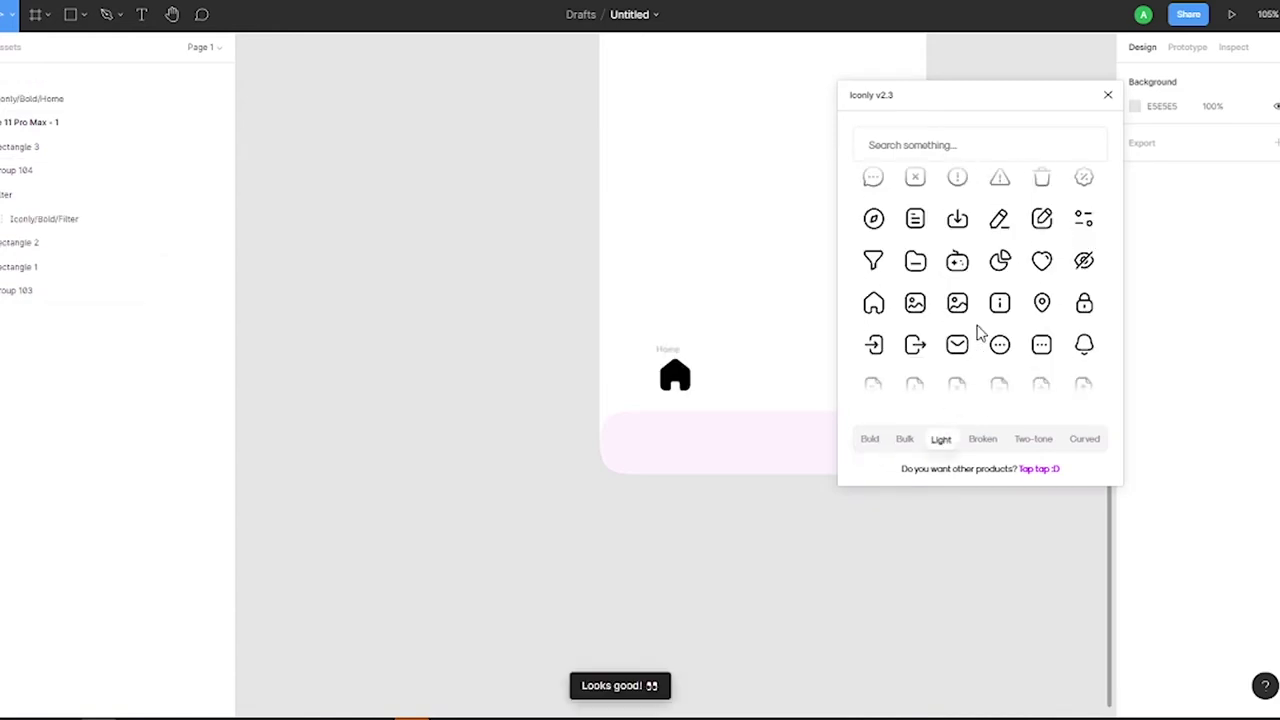
pyautogui.scroll(-2, 1022, 308)
pyautogui.scroll(-1, 1035, 285)
pyautogui.click(1035, 283)
pyautogui.scroll(2, 980, 297)
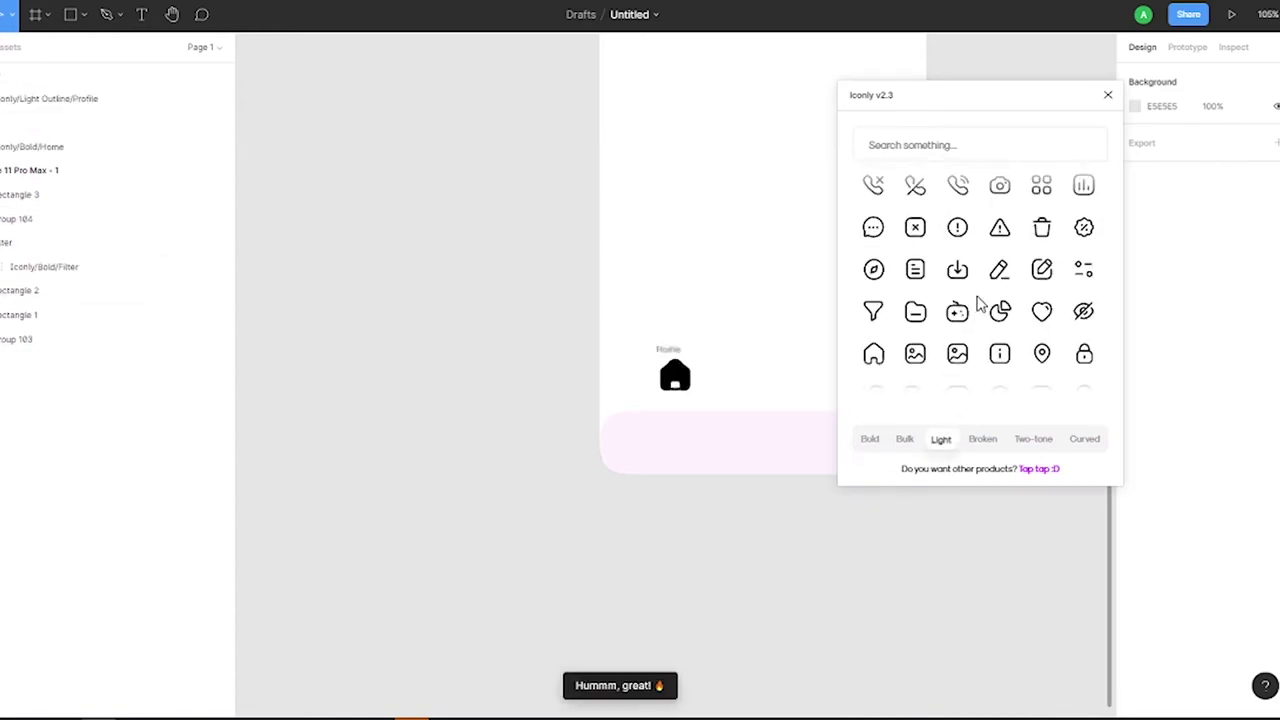
pyautogui.scroll(2, 1015, 312)
pyautogui.click(880, 237)
pyautogui.click(1108, 94)
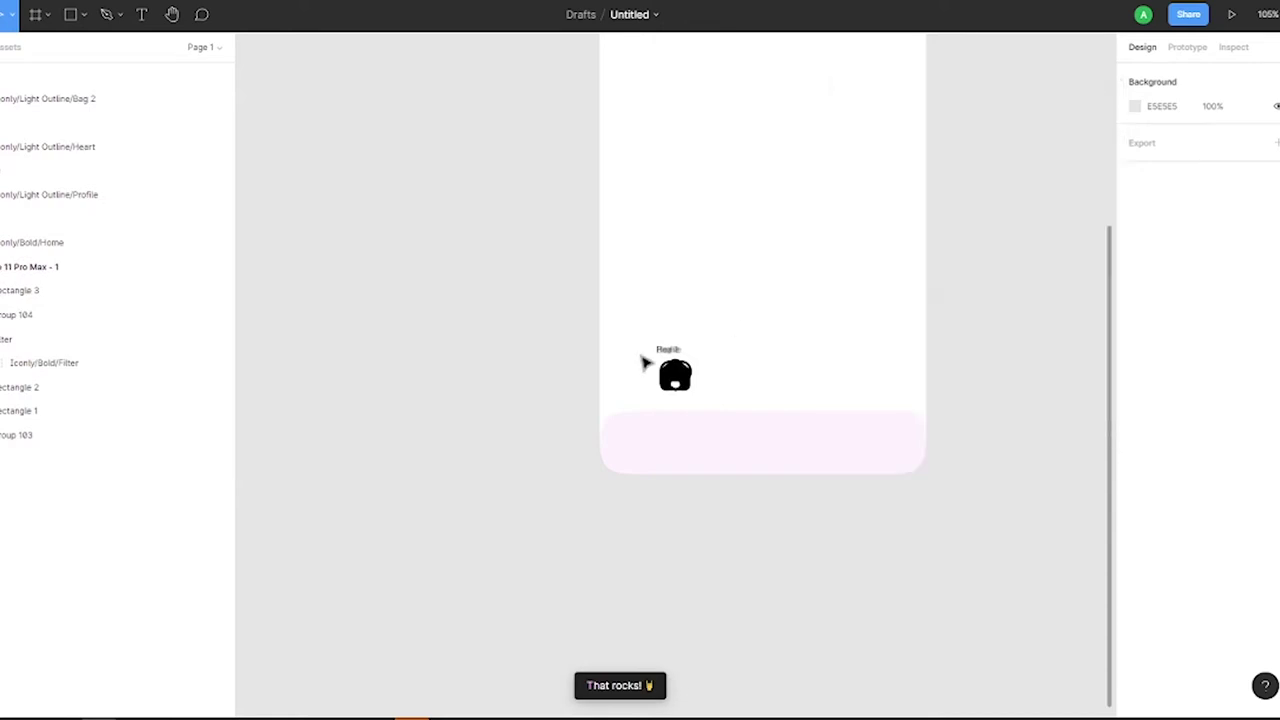
# Recolour all four tab icons pink-red F76E69.
pyautogui.moveTo(670, 373); pyautogui.dragTo(650, 445)
pyautogui.click(663, 352)
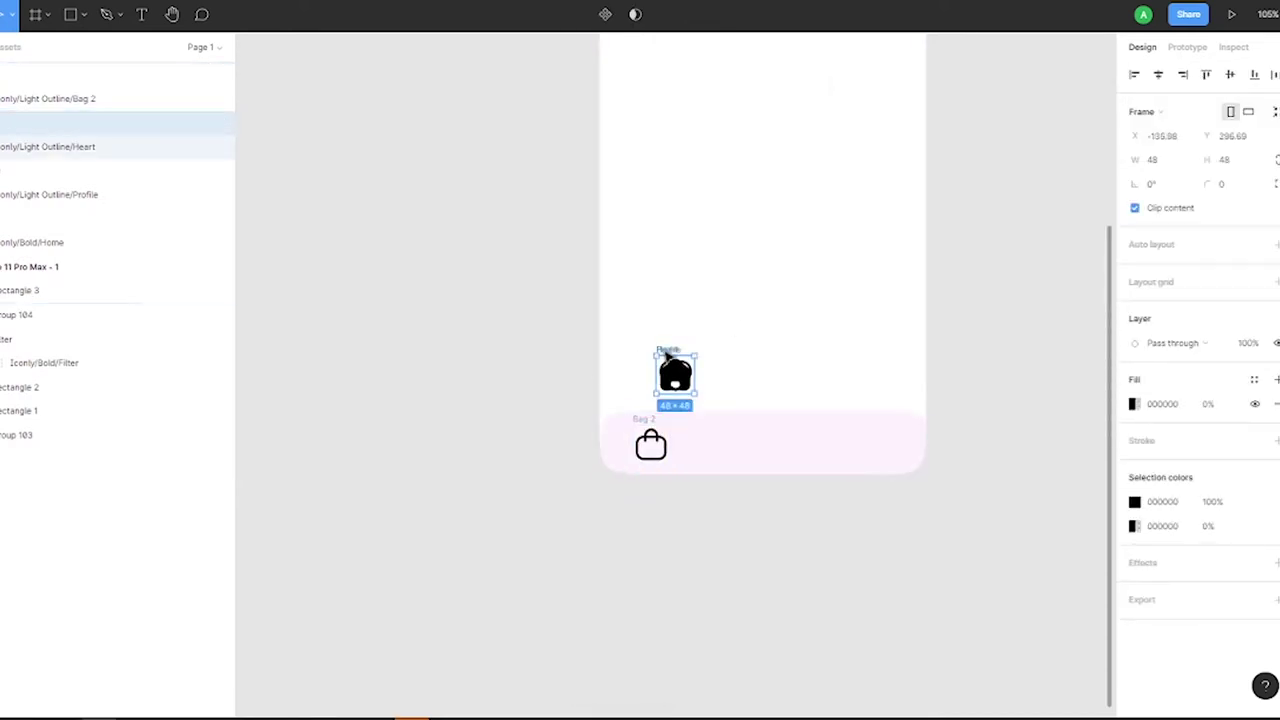
pyautogui.moveTo(830, 350)
pyautogui.mouseDown()
pyautogui.moveTo(645, 425)
pyautogui.moveTo(550, 430)
pyautogui.mouseUp()
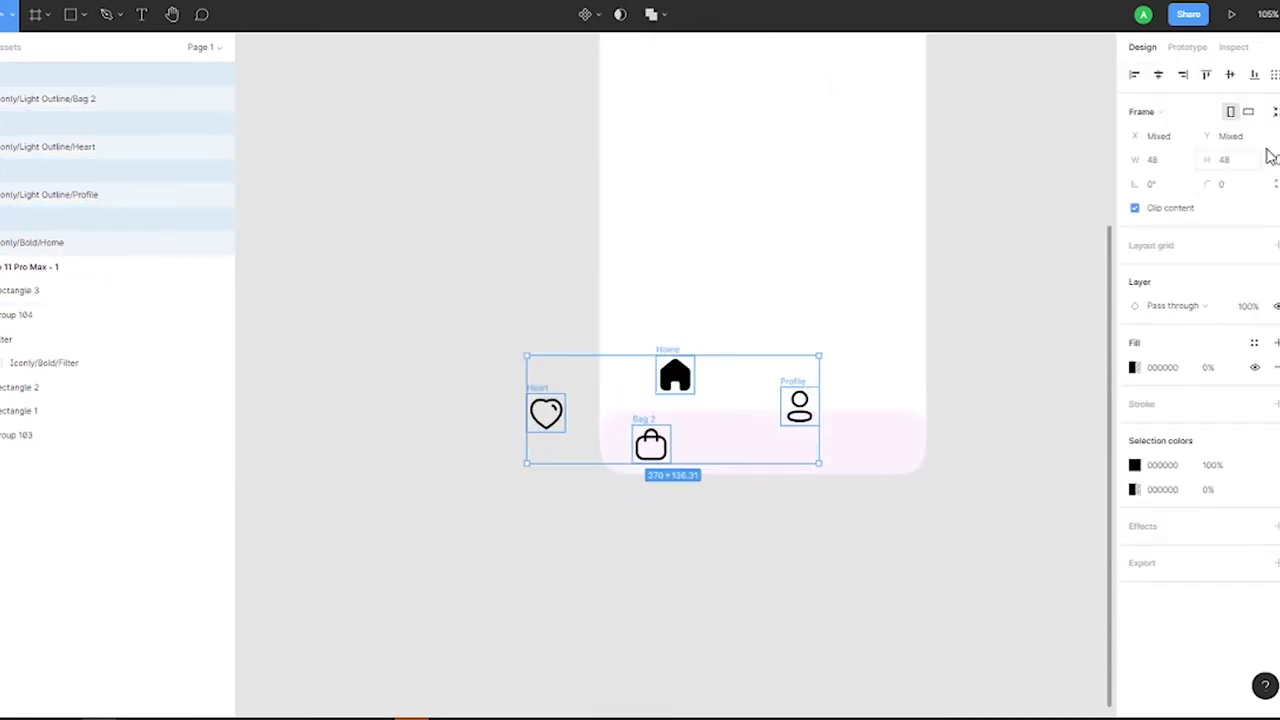
pyautogui.click(1134, 465)
pyautogui.click(1052, 641)
pyautogui.click(675, 402)
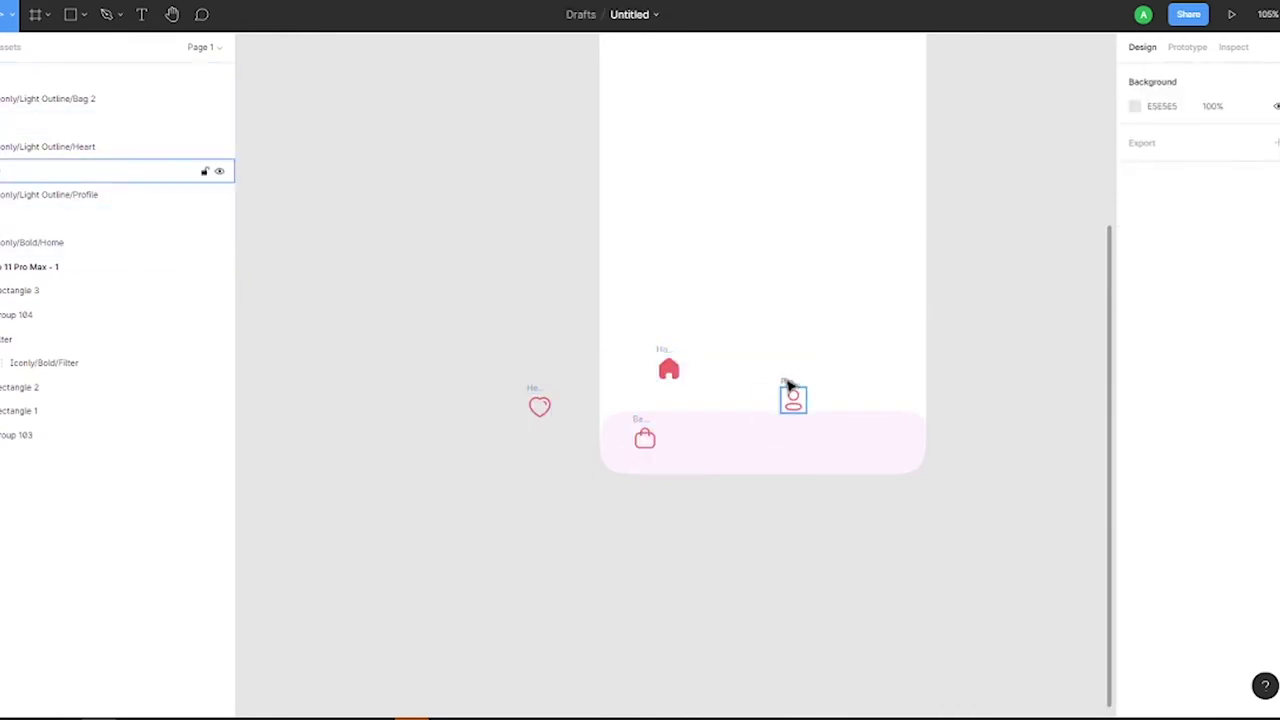
# Arrange the Home, Bag, Heart and Profile icons across the bottom bar.
pyautogui.moveTo(789, 385); pyautogui.dragTo(897, 466)
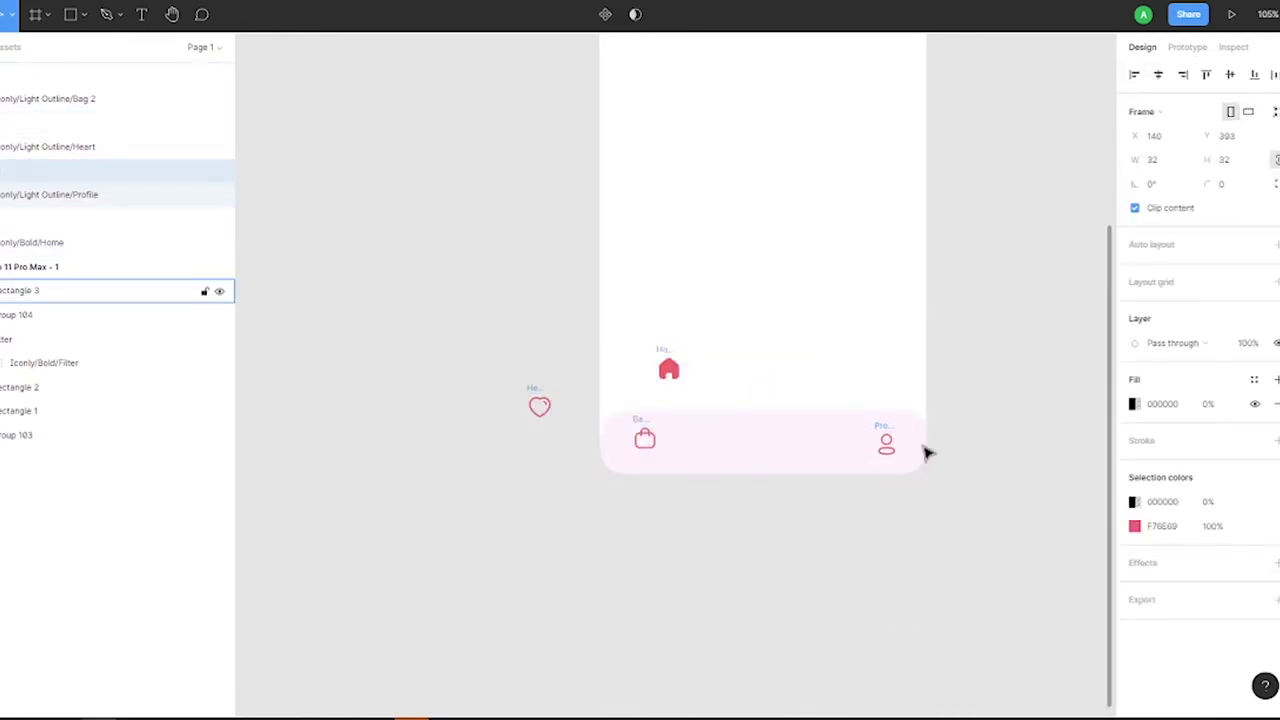
pyautogui.moveTo(644, 438); pyautogui.dragTo(701, 438)
pyautogui.moveTo(675, 355); pyautogui.dragTo(635, 424)
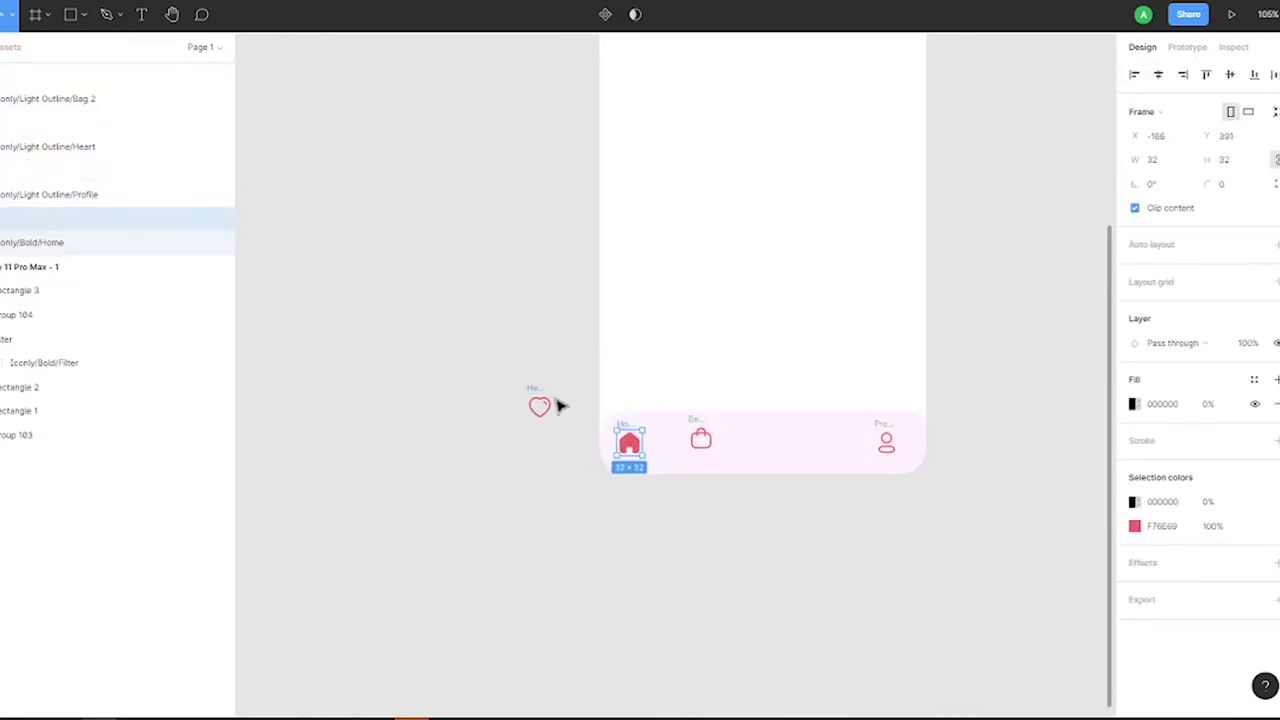
pyautogui.moveTo(557, 406); pyautogui.dragTo(829, 448)
pyautogui.moveTo(600, 417); pyautogui.dragTo(905, 462)
# Distribute the four tab-bar icons with even horizontal spacing.
pyautogui.click(1274, 74)
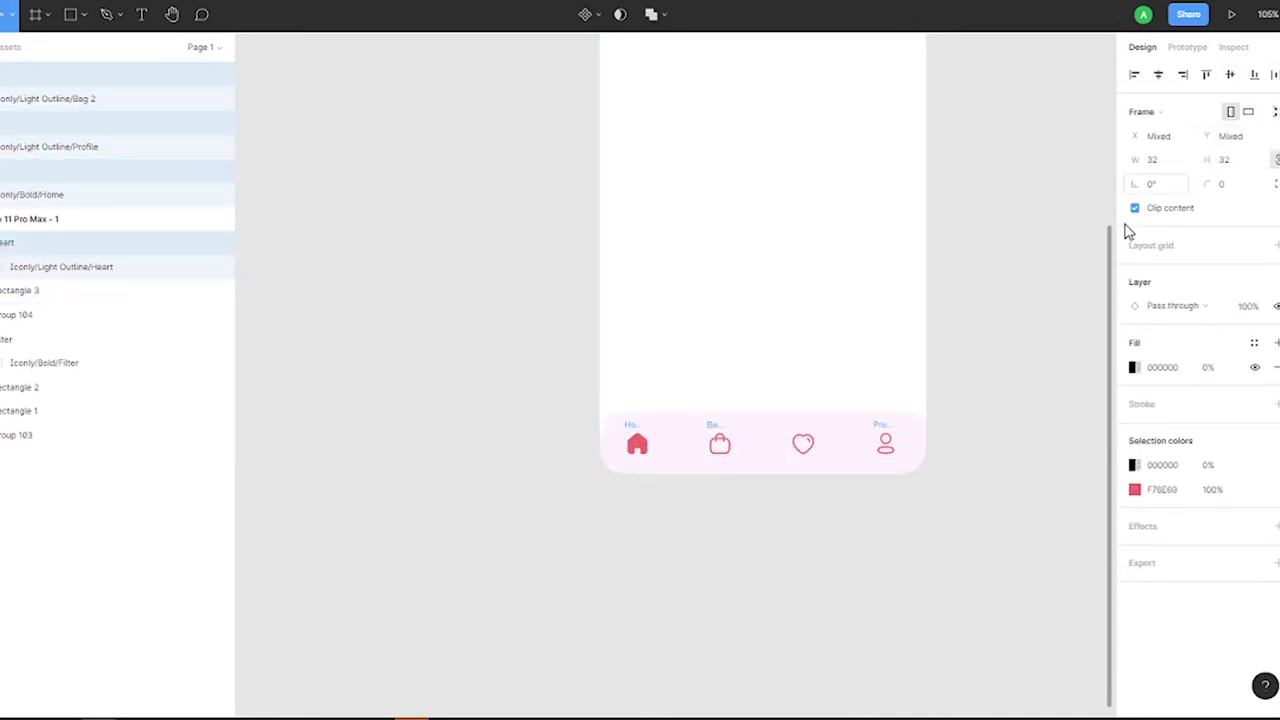
pyautogui.click(963, 447)
pyautogui.moveTo(905, 460); pyautogui.dragTo(632, 428)
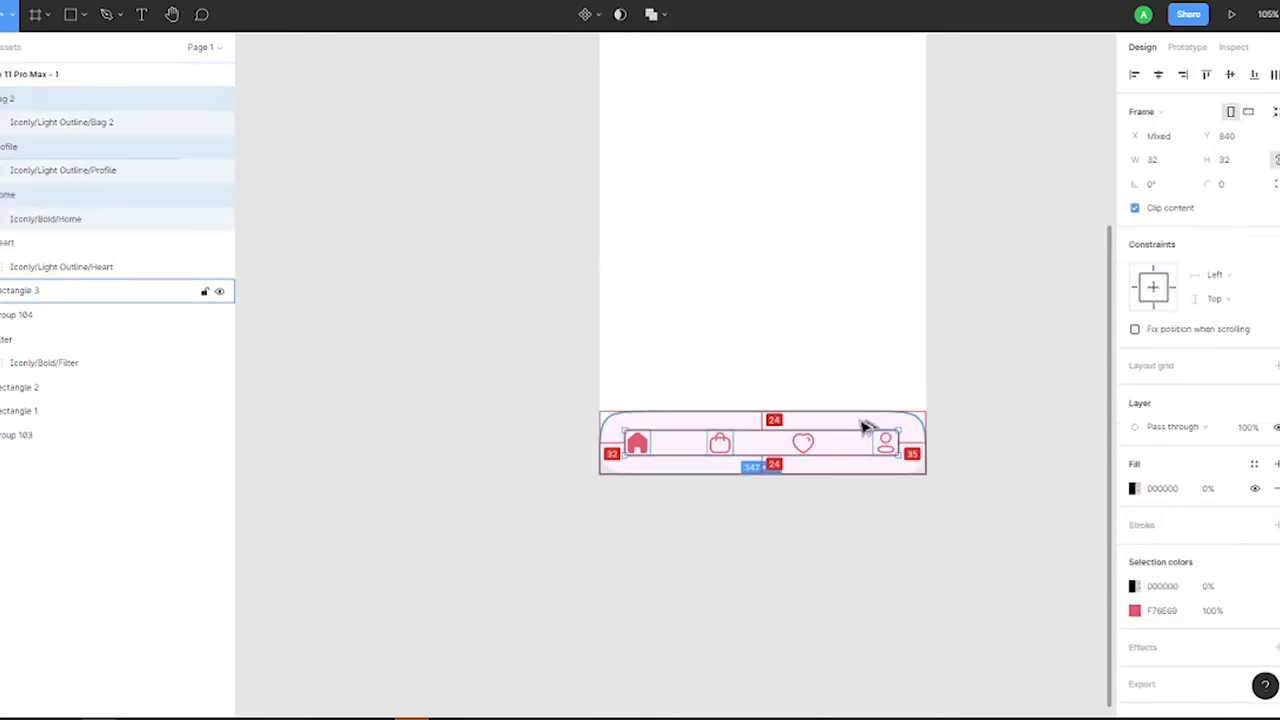
pyautogui.click(886, 441)
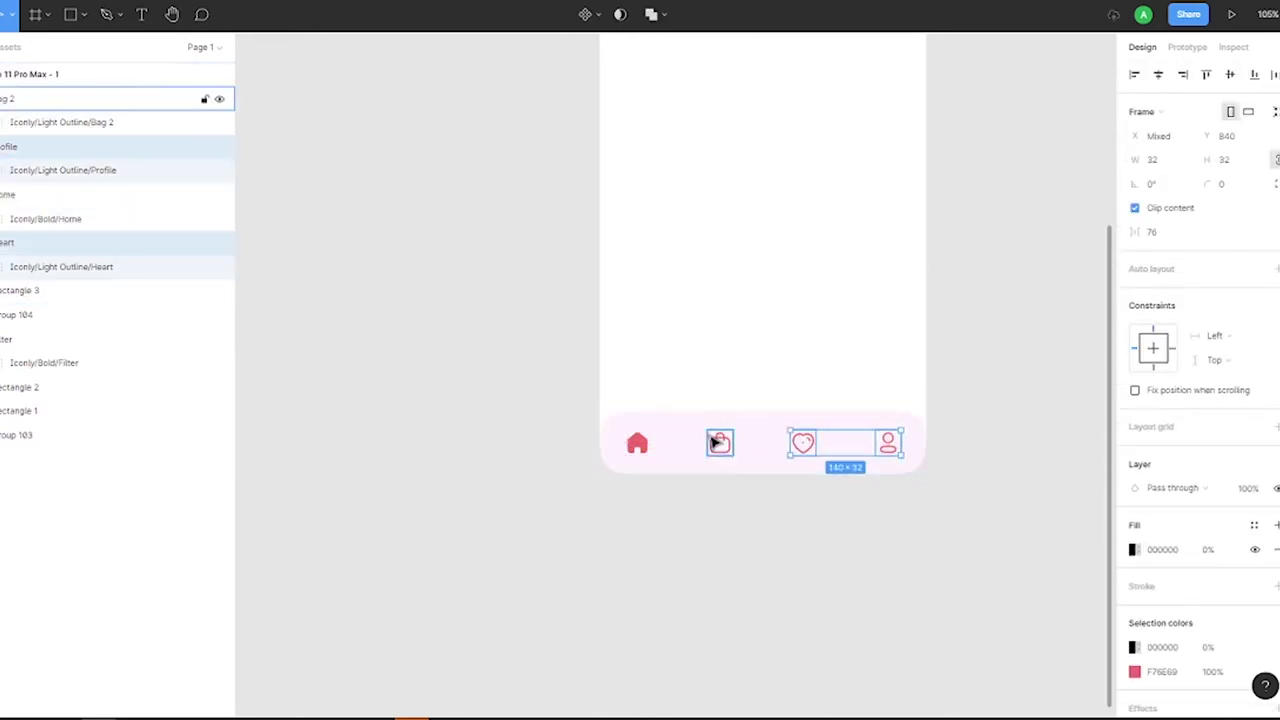
pyautogui.moveTo(925, 441); pyautogui.dragTo(630, 440)
pyautogui.scroll(-3, 890, 323)
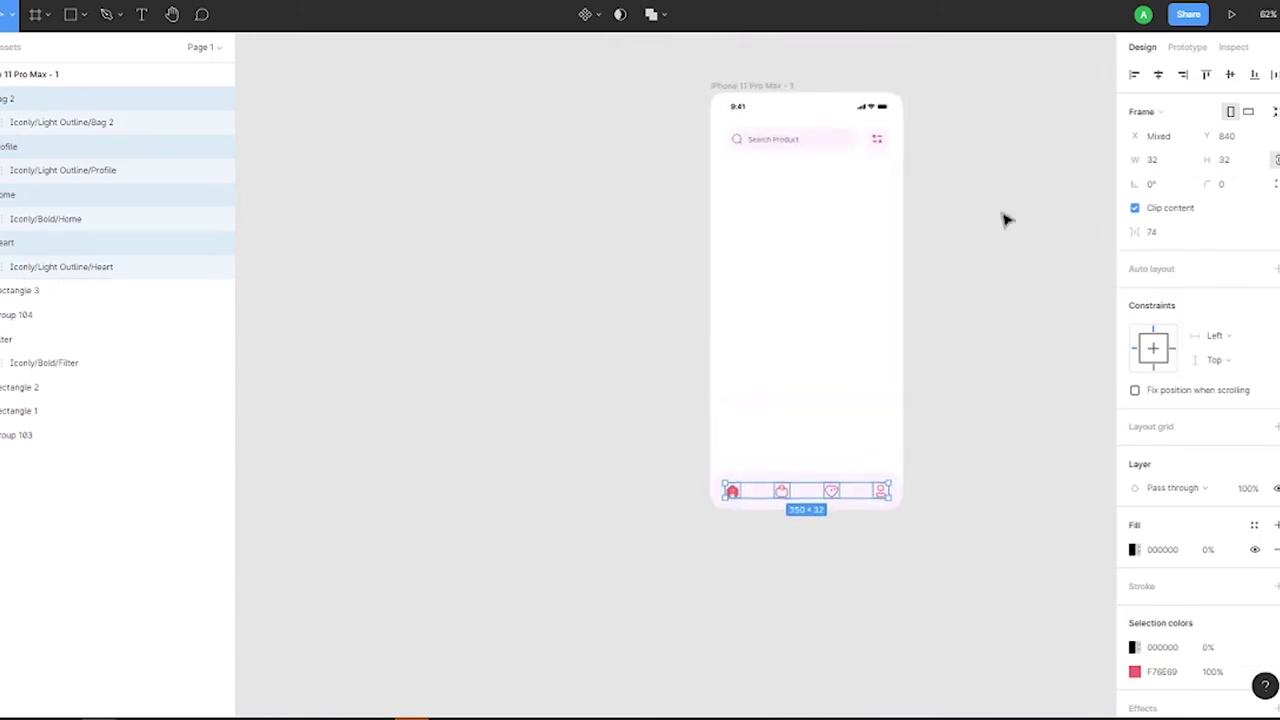
# Draw a 350×111 EAF0FF banner with 32 px corners below the search bar, then paste the model photo.
pyautogui.moveTo(732, 171); pyautogui.dragTo(891, 222)
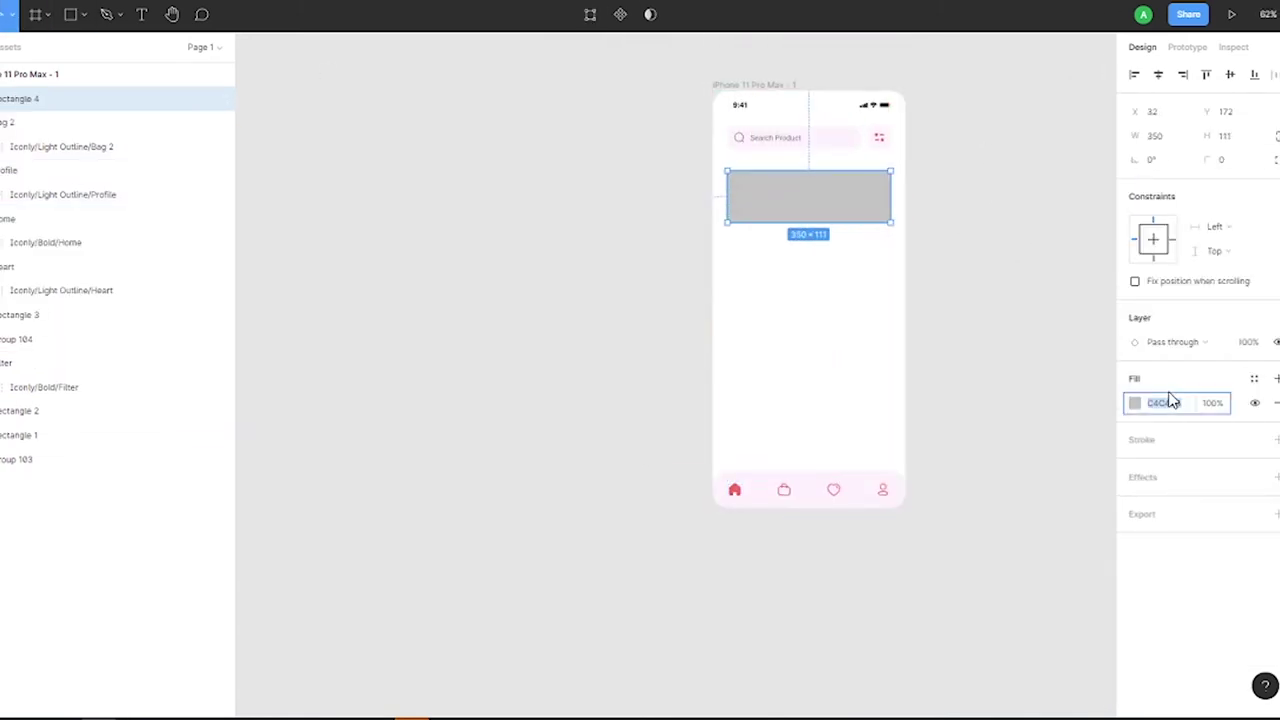
pyautogui.write('EAF0')
pyautogui.press('Return')
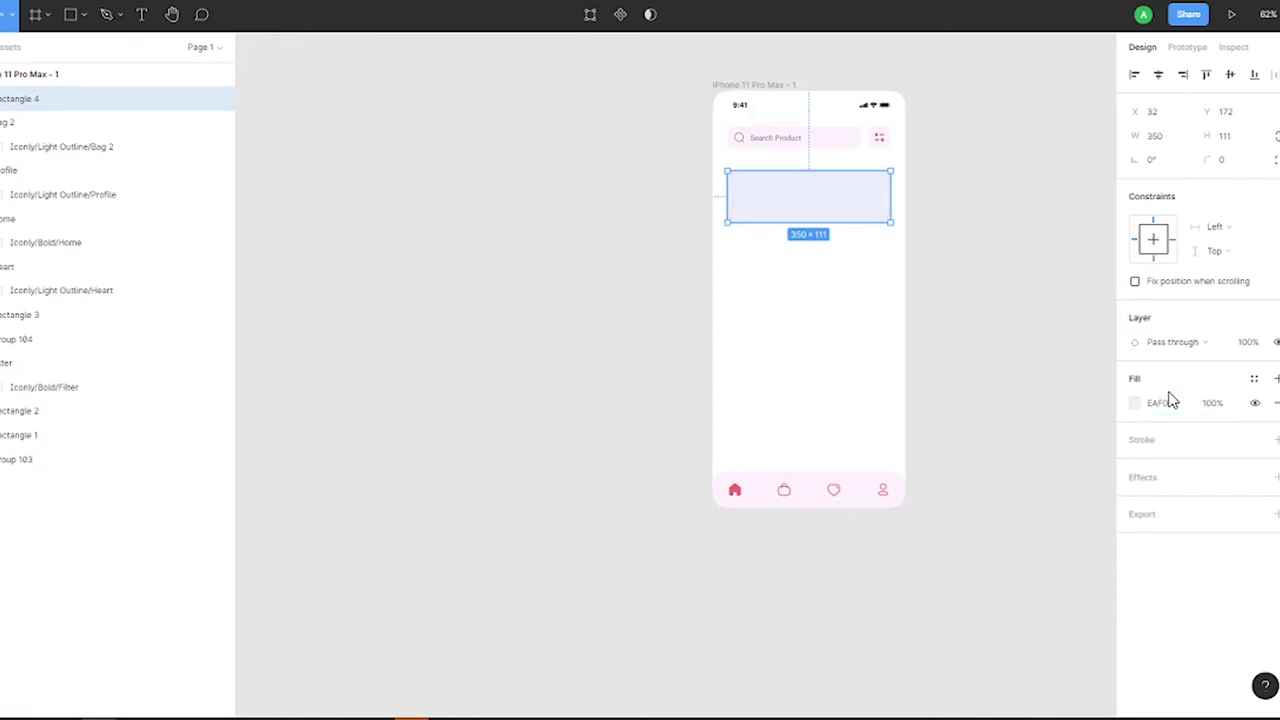
pyautogui.click(980, 211)
pyautogui.write('32')
pyautogui.click(1277, 158)
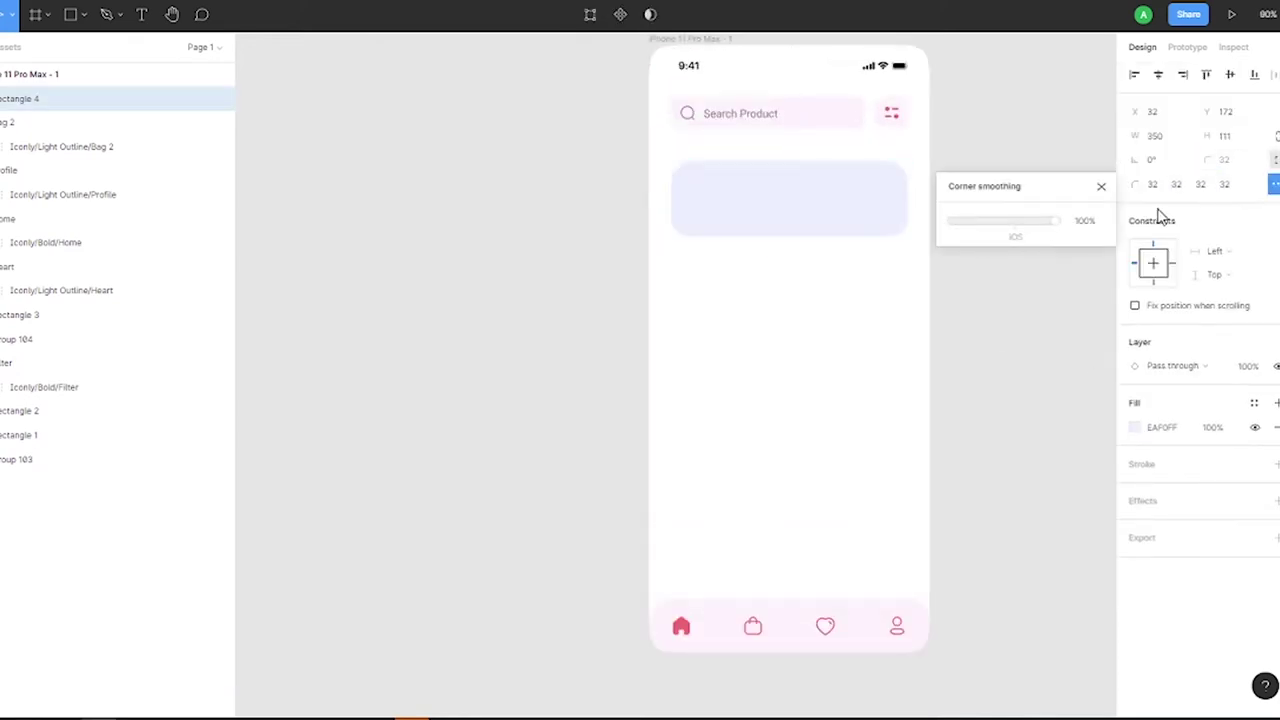
pyautogui.click(1012, 328)
pyautogui.hotkey('ctrl', 'v')
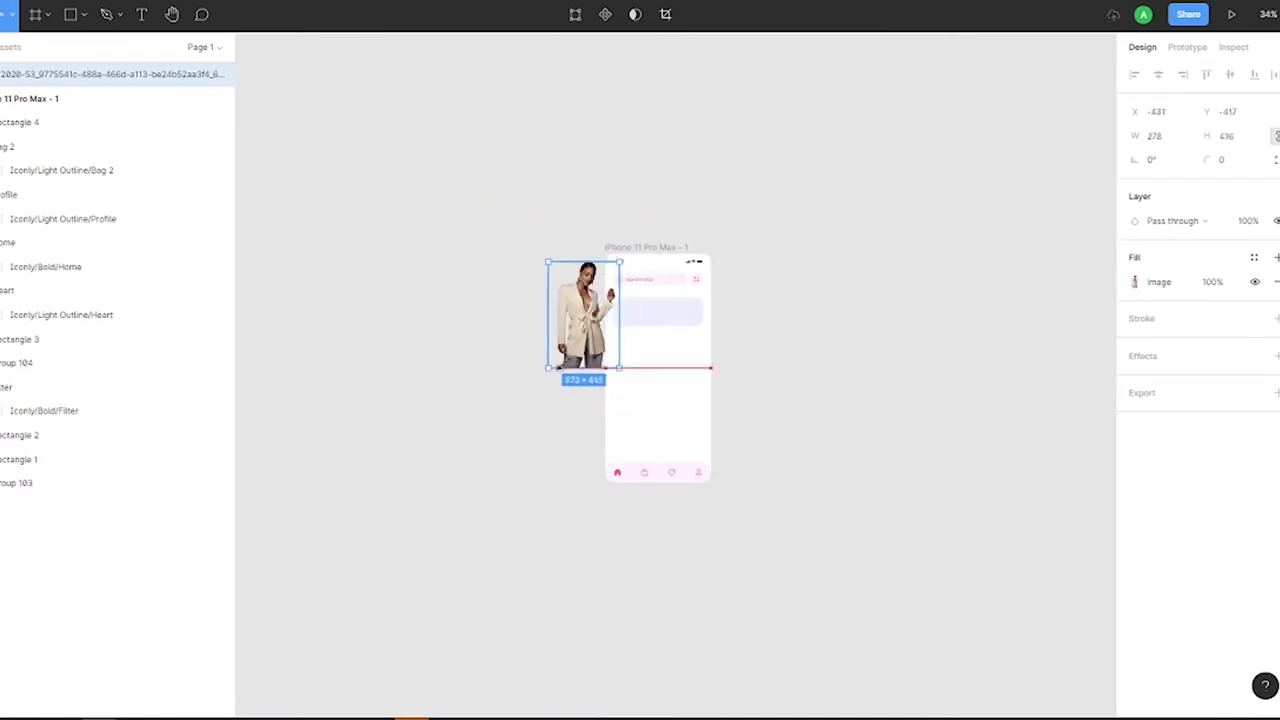
# Shrink the model photo and move it onto the lavender card's left end.
pyautogui.keyDown('alt'); pyautogui.keyDown('shift'); pyautogui.moveTo(506, 429); pyautogui.dragTo(566, 349); pyautogui.keyUp('shift'); pyautogui.keyUp('alt')
pyautogui.moveTo(490, 300); pyautogui.dragTo(602, 283)
pyautogui.doubleClick(580, 370)
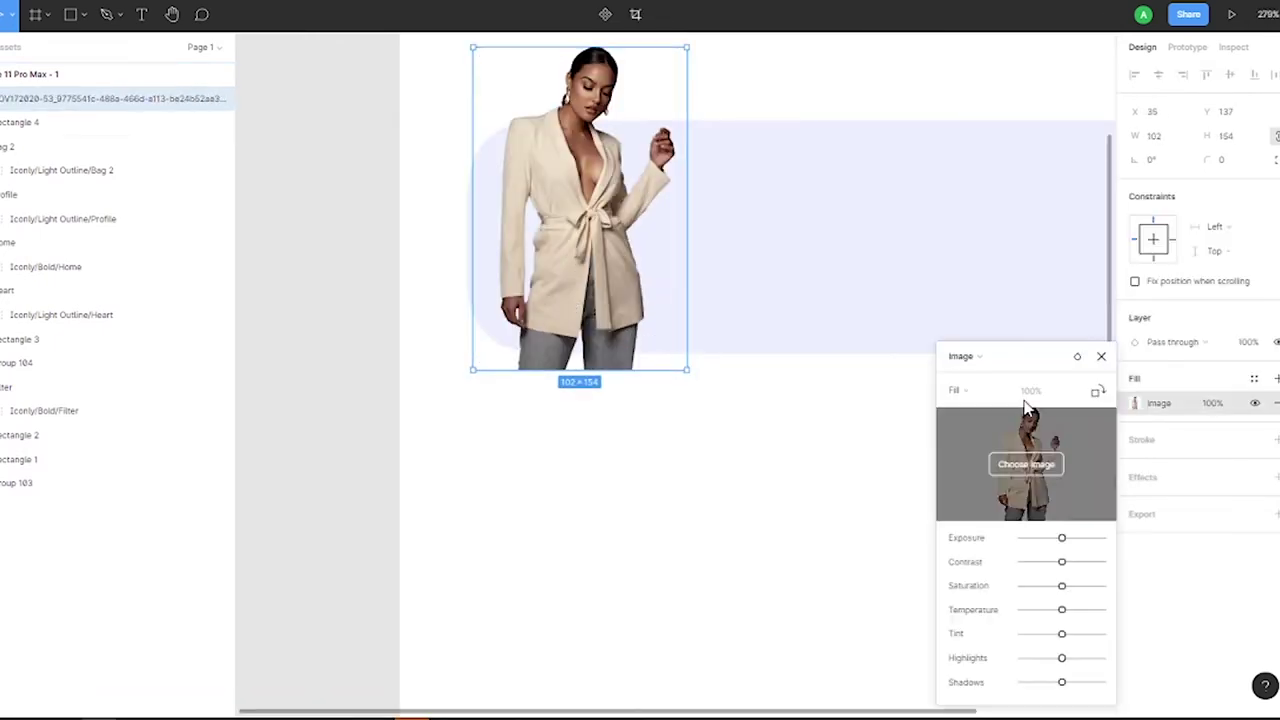
pyautogui.press('Escape')
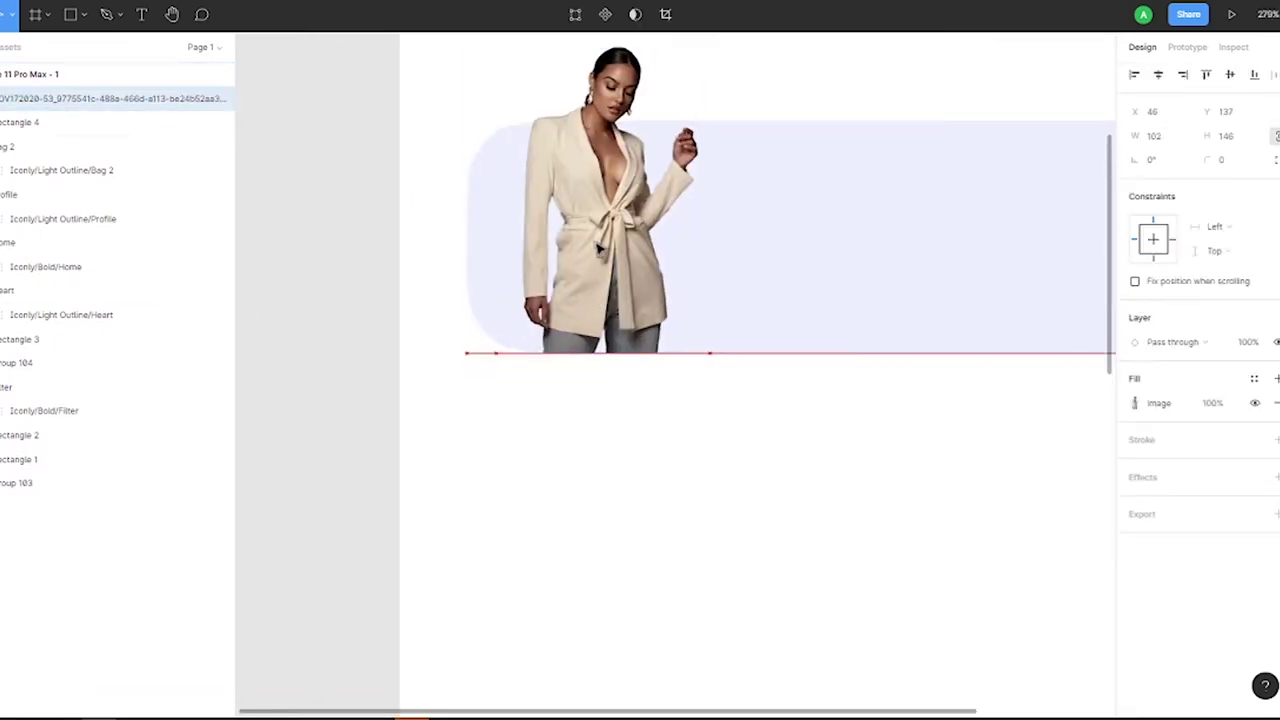
pyautogui.scroll(-2, 663, 114)
pyautogui.keyDown('shift'); pyautogui.click(663, 114); pyautogui.keyUp('shift')
pyautogui.press('Down')
pyautogui.press('Down')
pyautogui.press('Down')
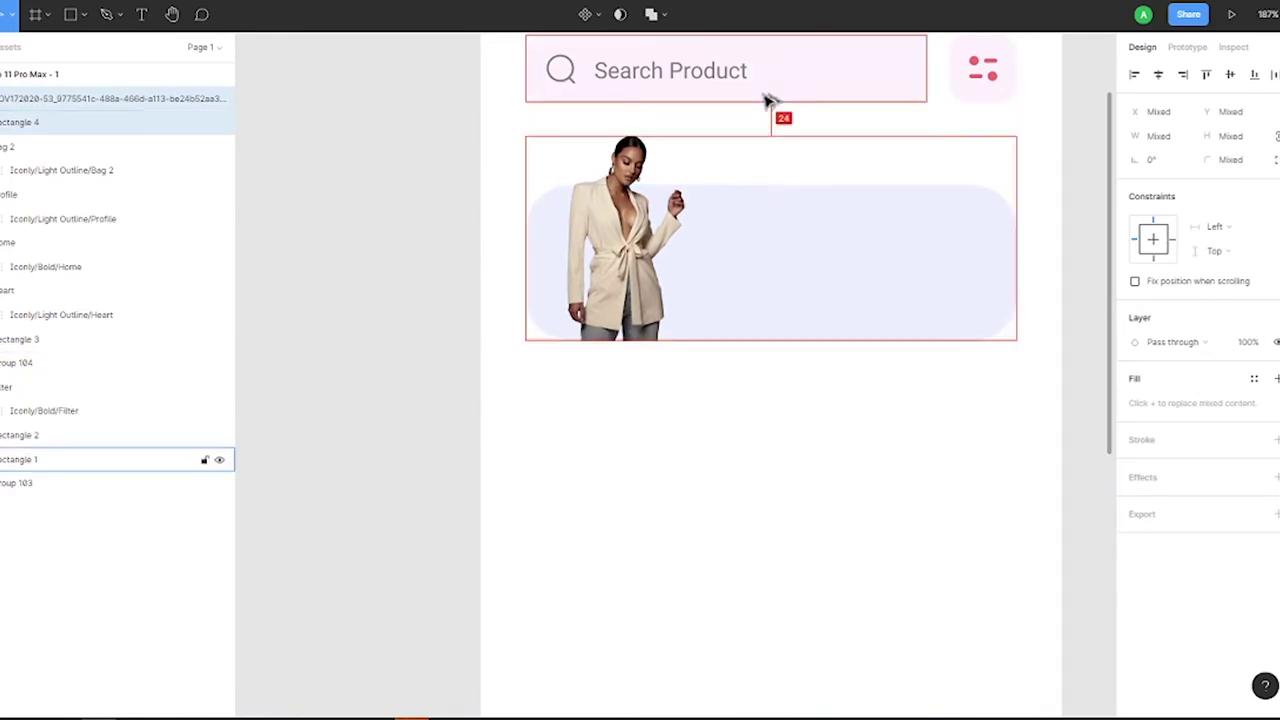
pyautogui.press('Down')
pyautogui.press('Down')
pyautogui.press('Down')
pyautogui.press('Down')
pyautogui.press('Down')
# Resize the photo to 106×151 and place the banner 32 px below the search bar.
pyautogui.click(610, 300)
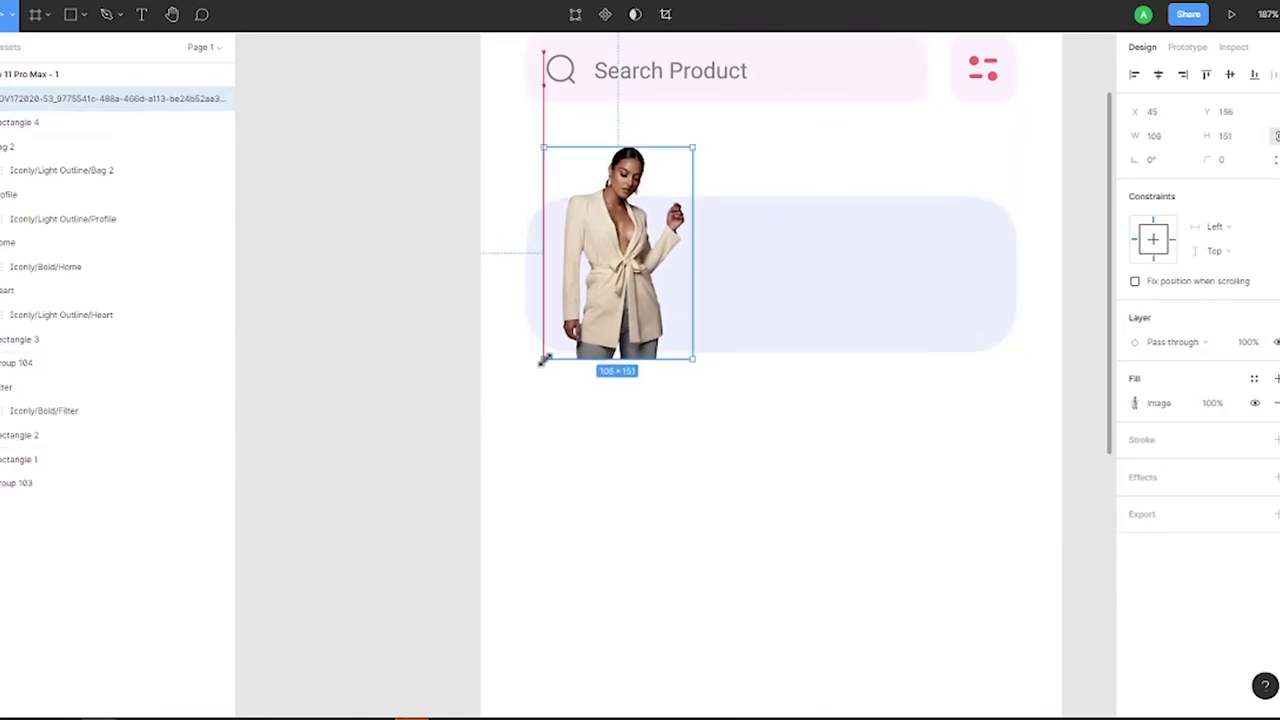
pyautogui.moveTo(547, 355); pyautogui.dragTo(541, 360)
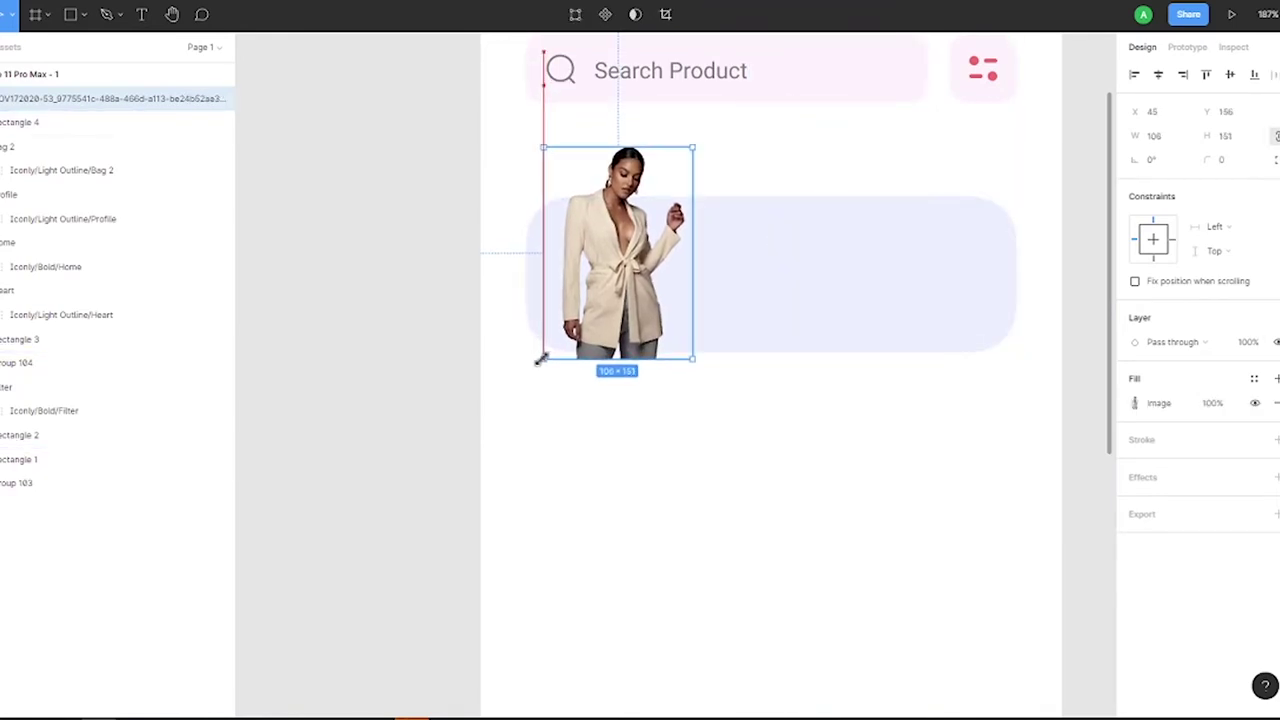
pyautogui.click(706, 268)
pyautogui.click(426, 183)
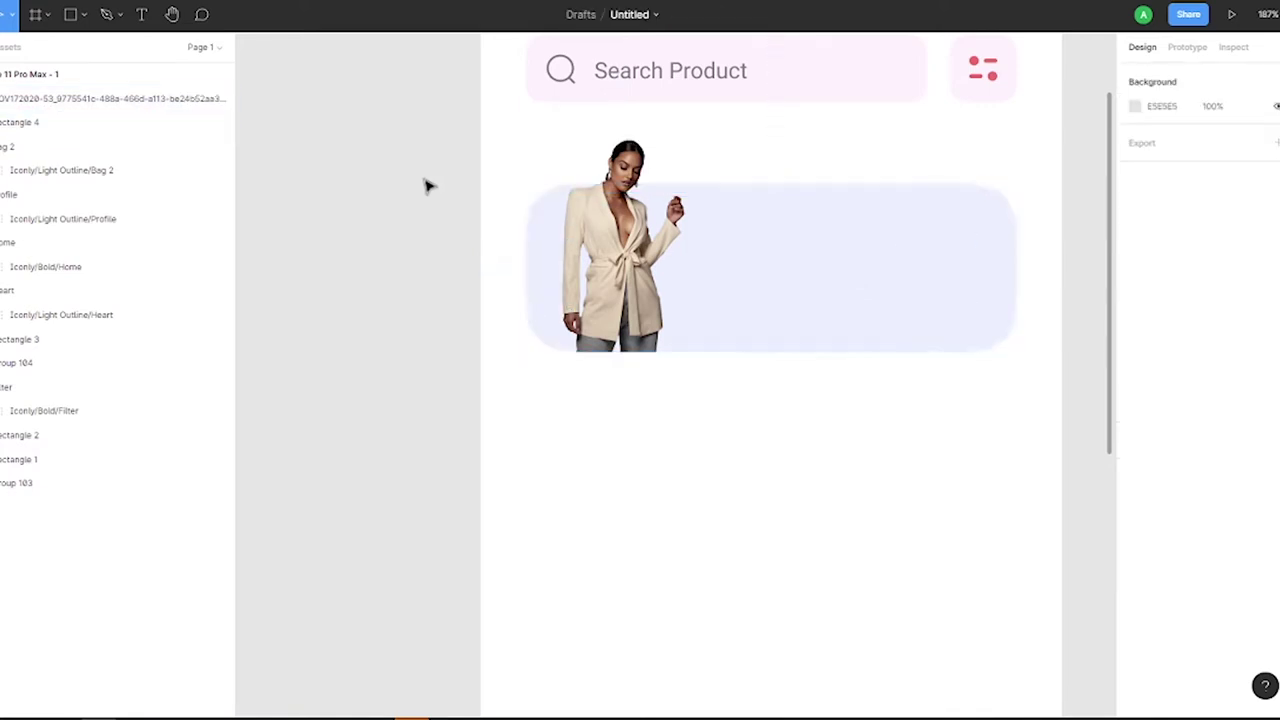
pyautogui.moveTo(426, 183); pyautogui.dragTo(1040, 370)
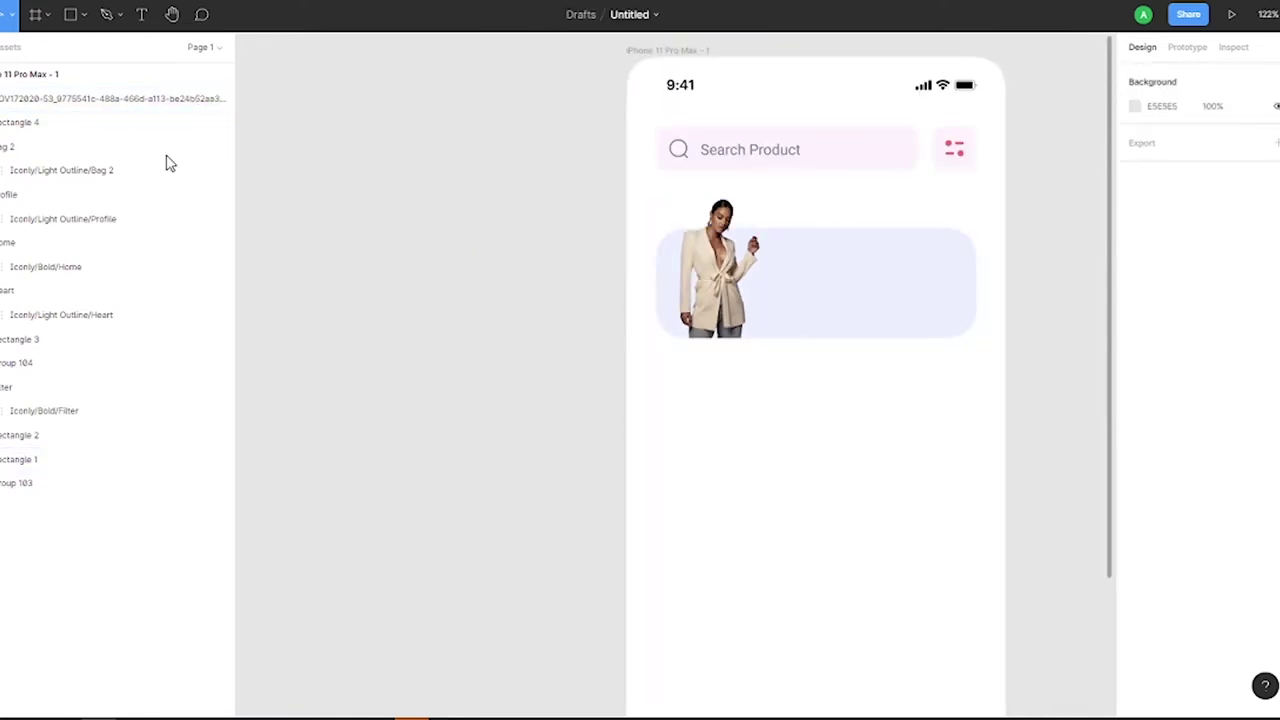
# Add a medium-weight 'New collection' text label.
pyautogui.moveTo(697, 447); pyautogui.dragTo(862, 496)
pyautogui.write('New collection')
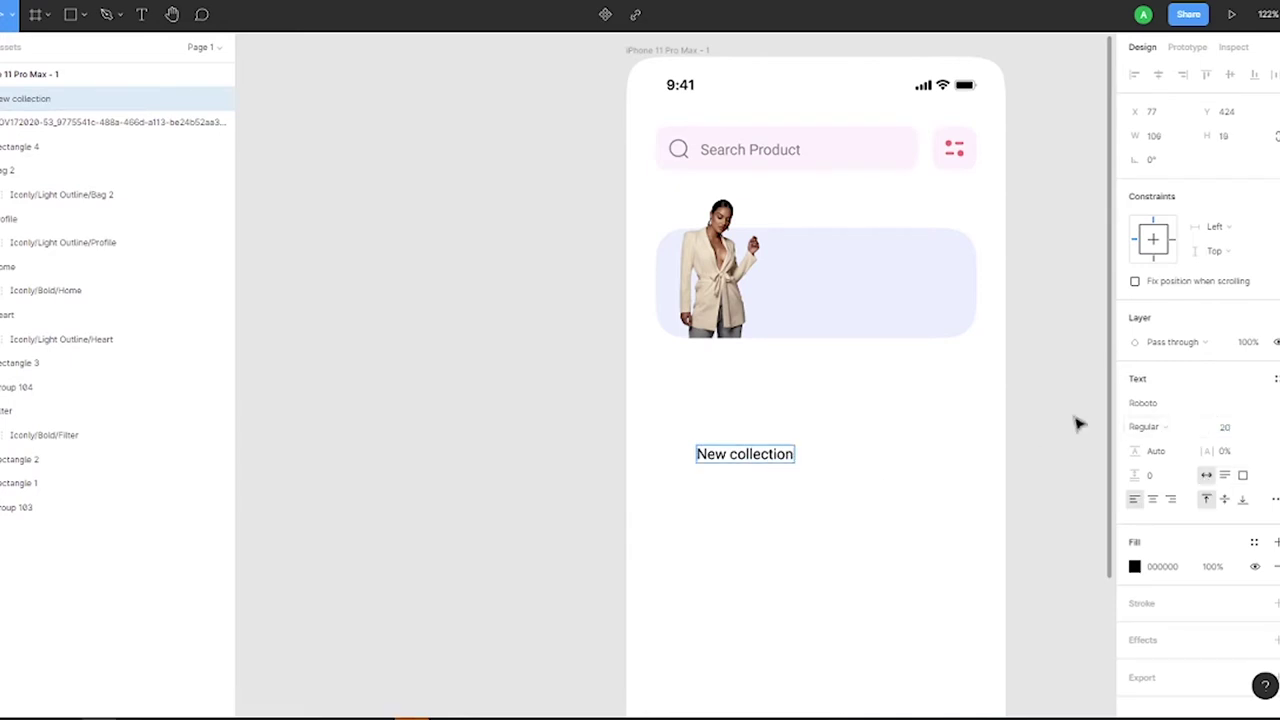
pyautogui.click(1140, 426)
pyautogui.click(1150, 450)
# Insert a 24×24 Iconly right arrow beside the label, coloured purple AC72FC.
pyautogui.rightClick(423, 406)
pyautogui.click(640, 248)
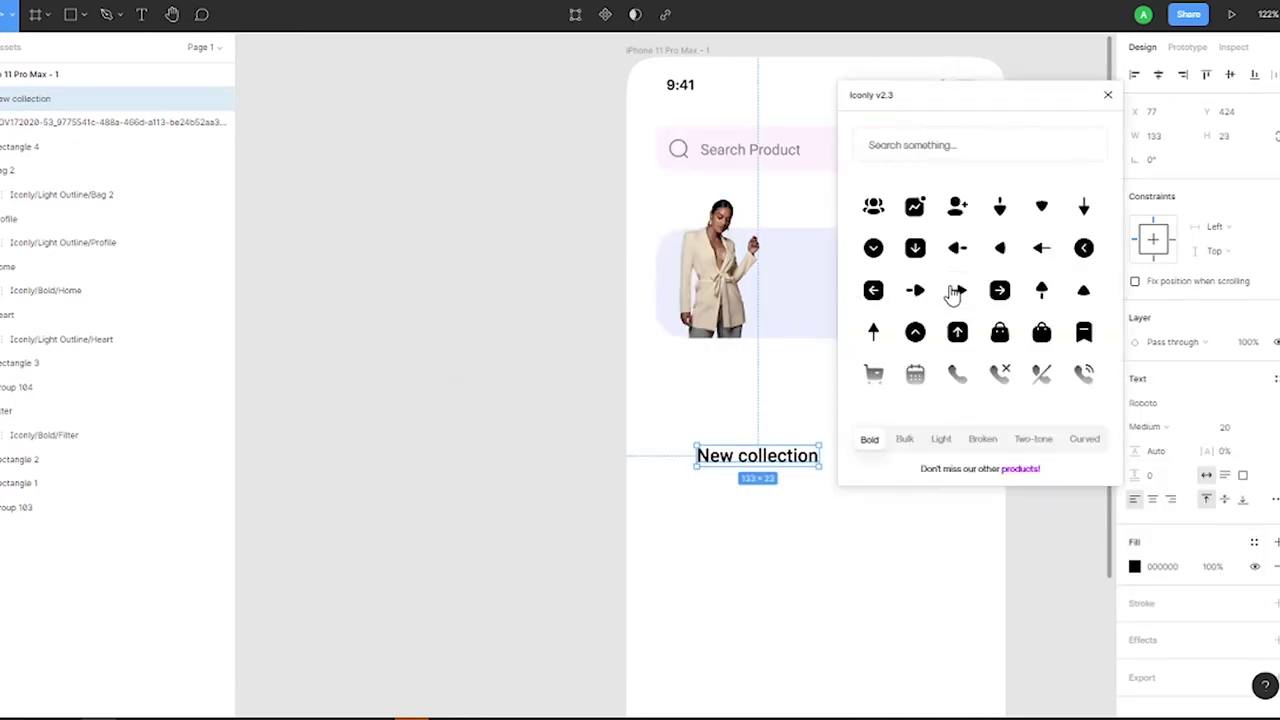
pyautogui.click(957, 290)
pyautogui.write('24')
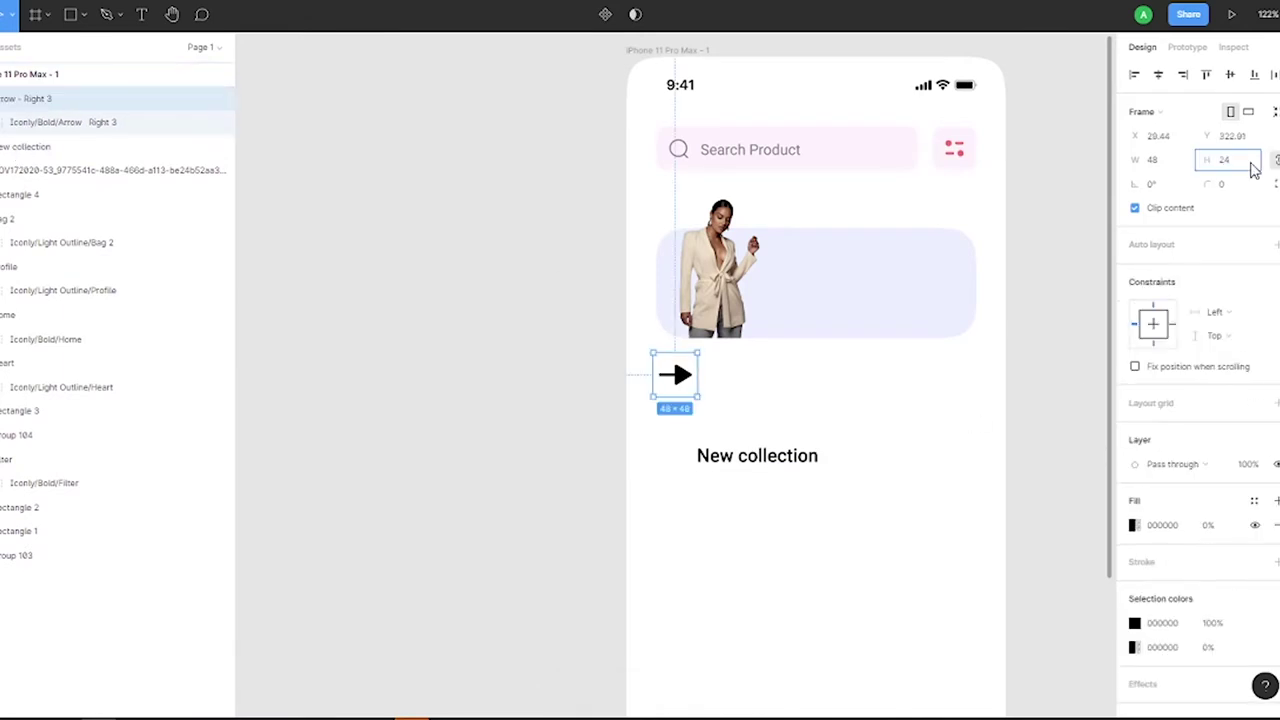
pyautogui.press('Return')
pyautogui.scroll(3, 700, 400)
pyautogui.moveTo(652, 360); pyautogui.dragTo(910, 487)
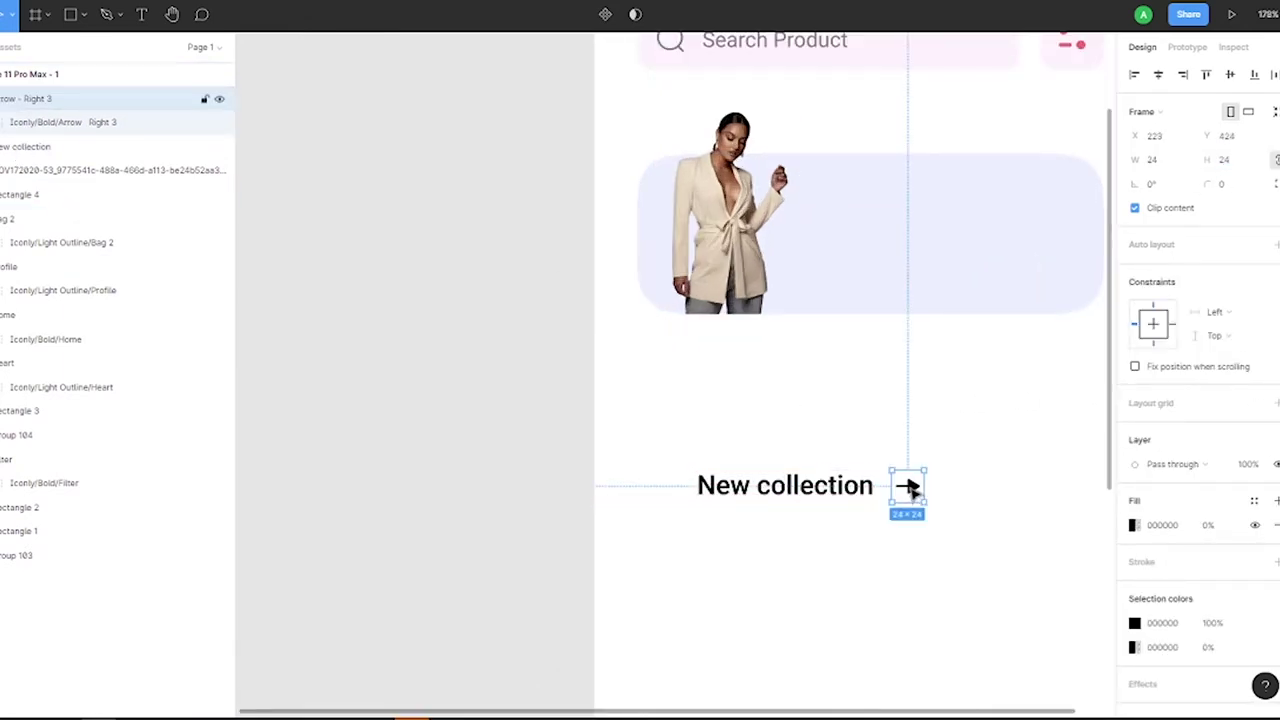
pyautogui.click(1134, 623)
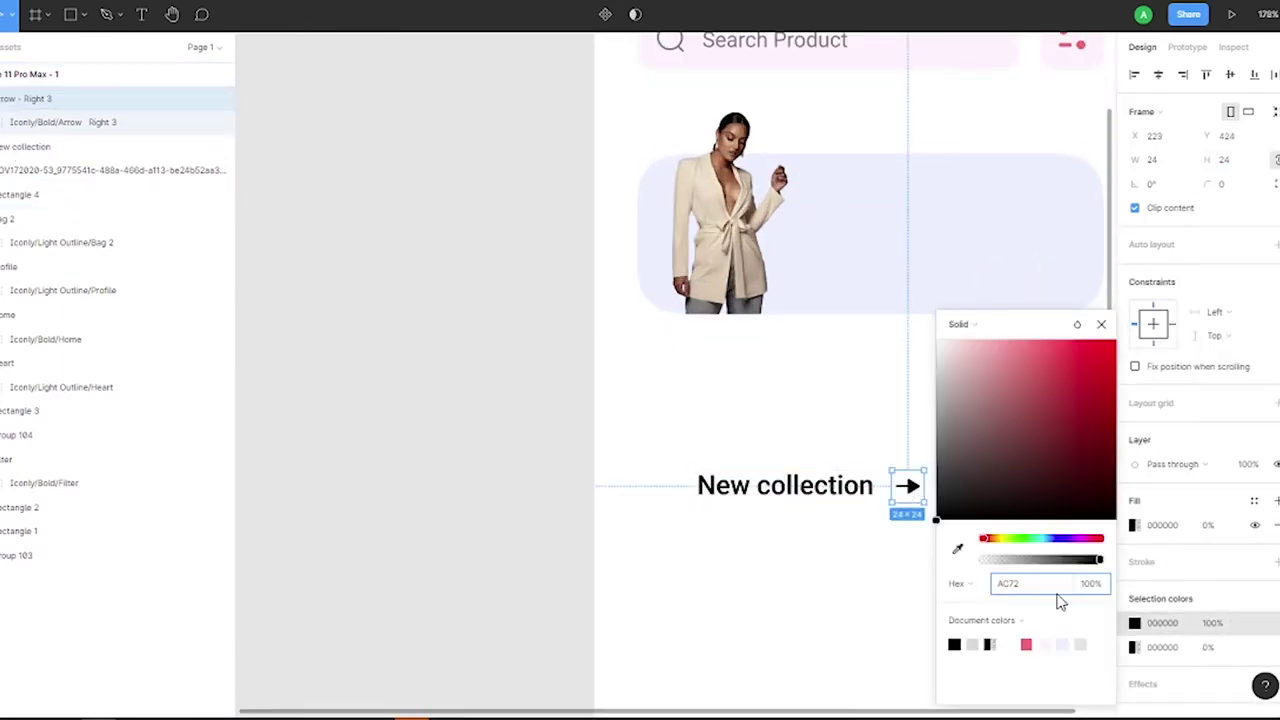
pyautogui.press('Return')
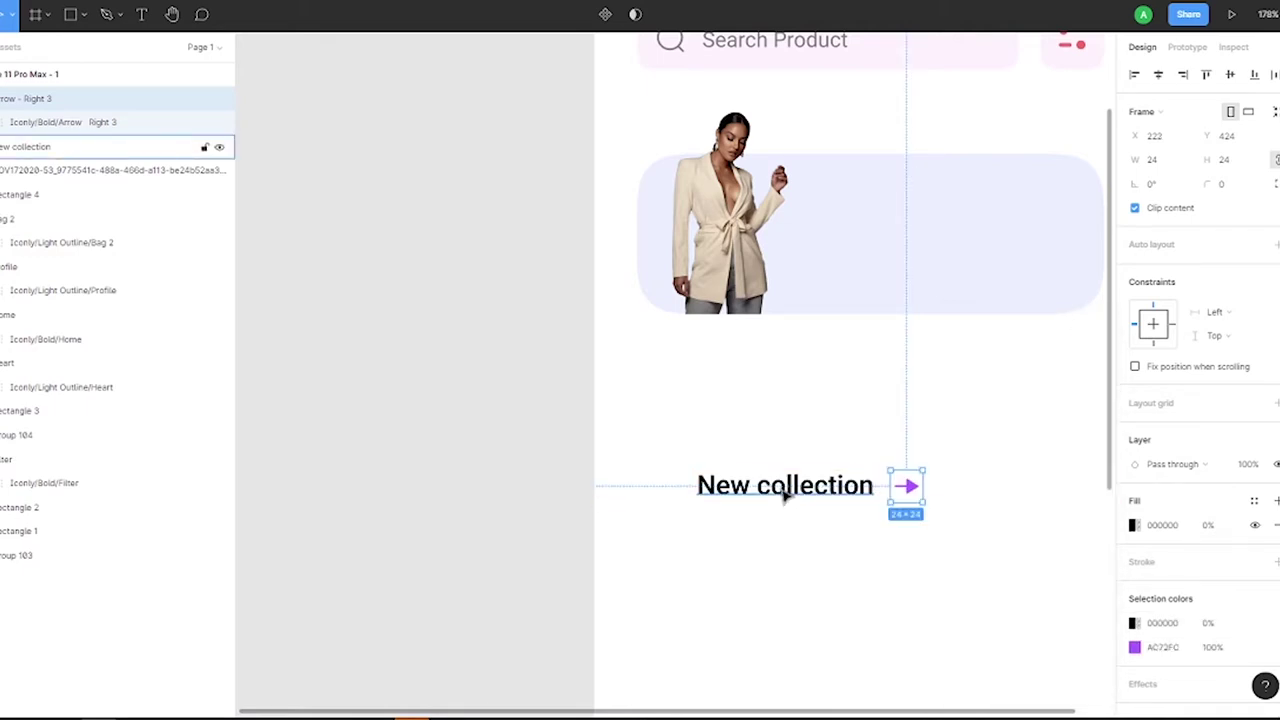
# Group the label and arrow and move them onto the banner's right side.
pyautogui.keyDown('shift'); pyautogui.click(785, 485); pyautogui.keyUp('shift')
pyautogui.hotkey('ctrl', 'g')
pyautogui.moveTo(786, 497); pyautogui.dragTo(938, 245)
# Draw a small circle below the banner and duplicate it into a row of three.
pyautogui.click(415, 400)
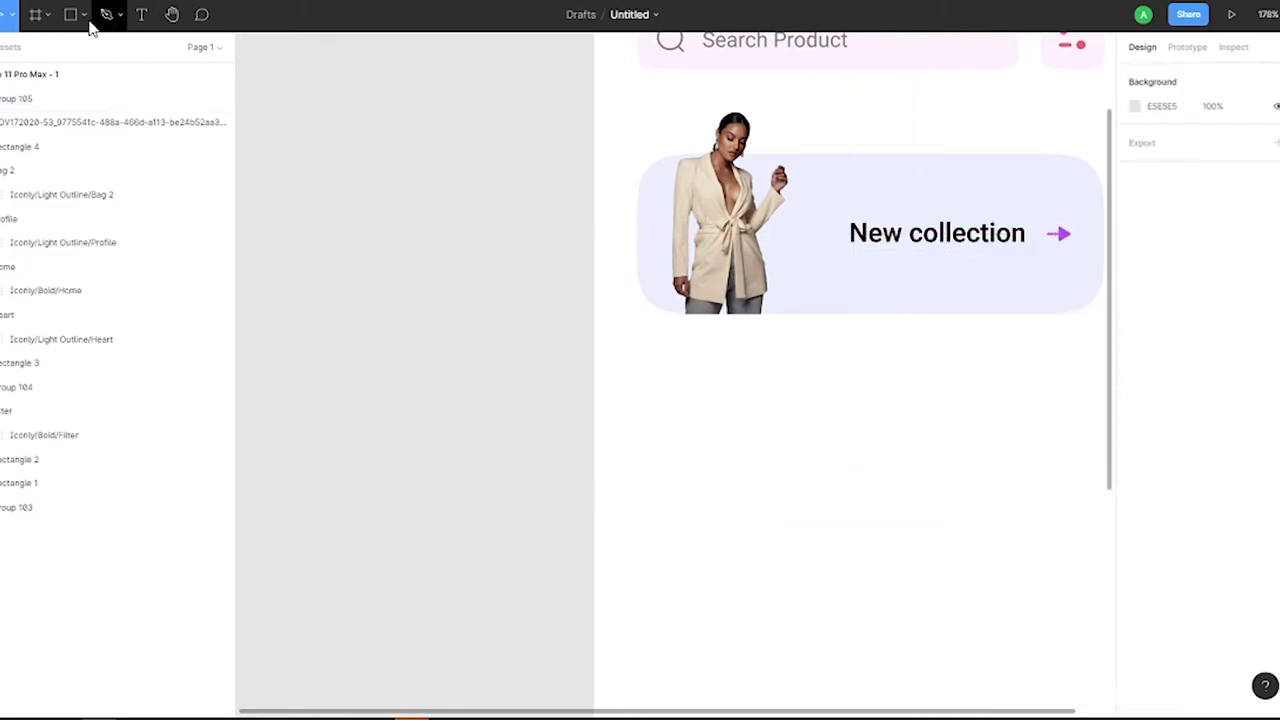
pyautogui.click(84, 14)
pyautogui.click(60, 150)
pyautogui.moveTo(826, 332); pyautogui.dragTo(842, 348)
pyautogui.scroll(5, 860, 342)
pyautogui.moveTo(763, 326); pyautogui.dragTo(872, 326)
# Draw a small pill rectangle and place it beside the three circles.
pyautogui.press('r')
pyautogui.moveTo(417, 365); pyautogui.dragTo(512, 413)
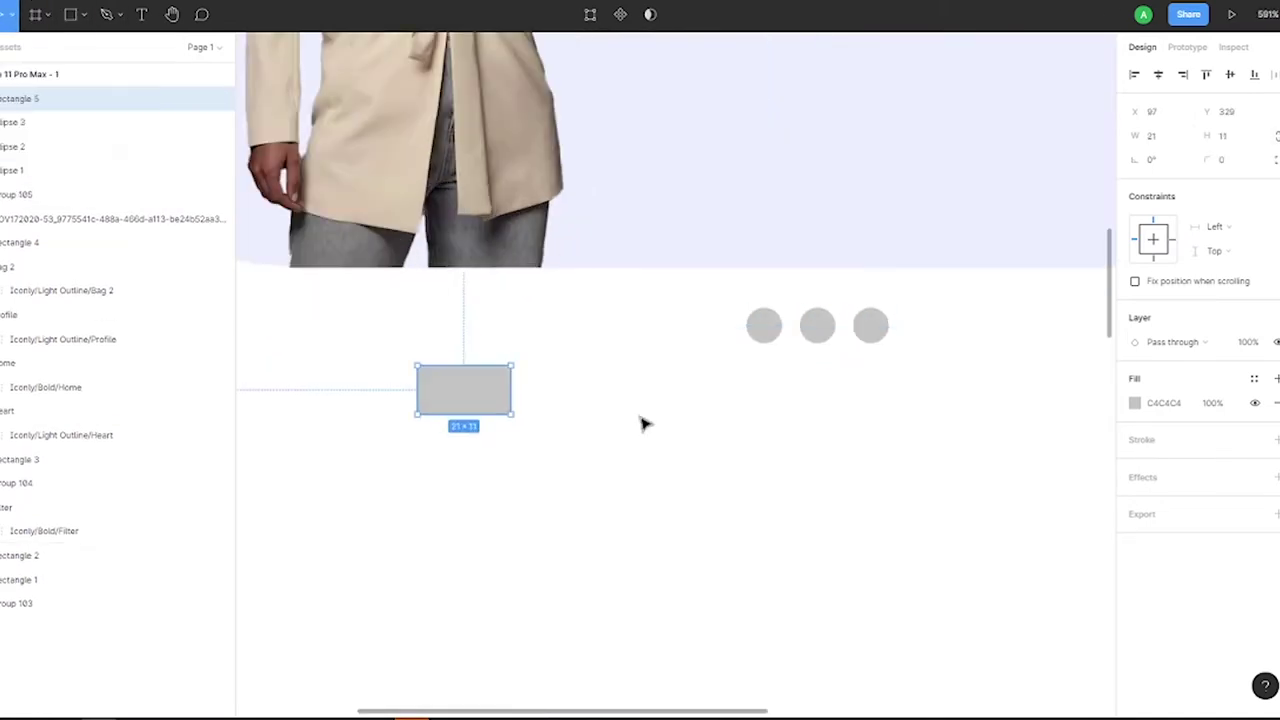
pyautogui.scroll(5, 423, 363)
pyautogui.scroll(-4, 423, 363)
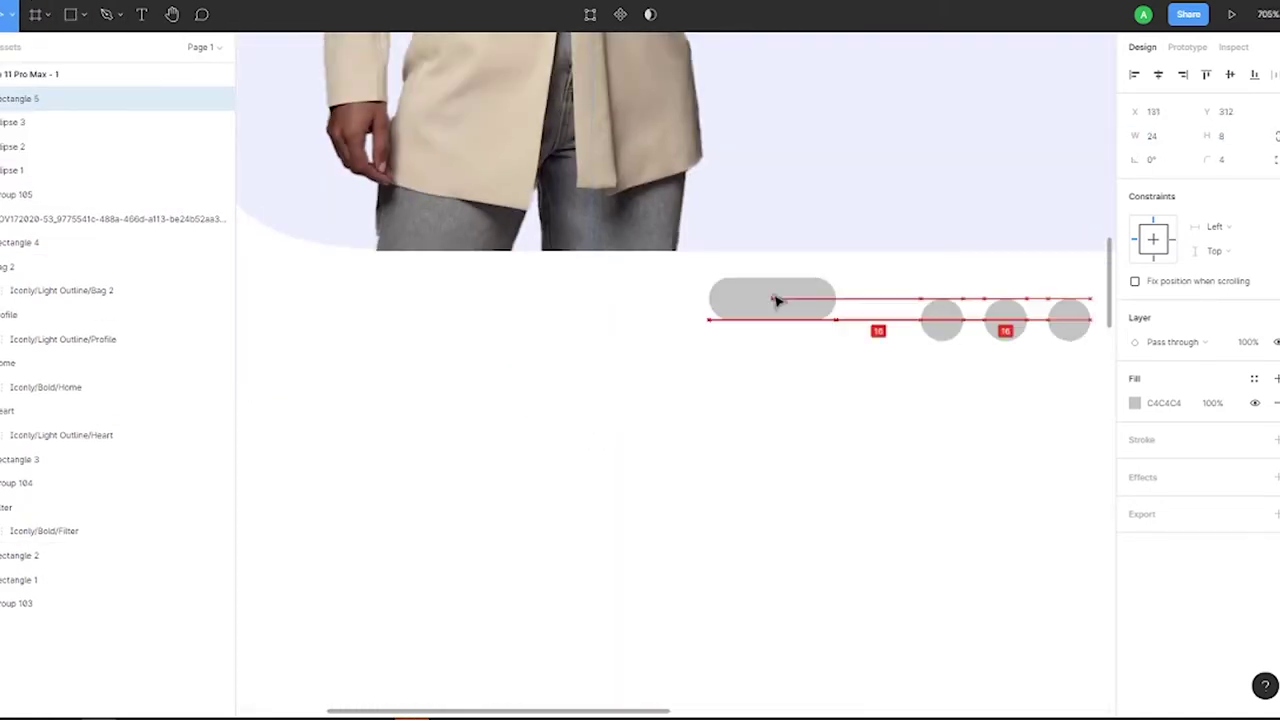
pyautogui.moveTo(772, 298); pyautogui.dragTo(843, 317)
pyautogui.scroll(-10, 843, 317)
pyautogui.scroll(5, 849, 330)
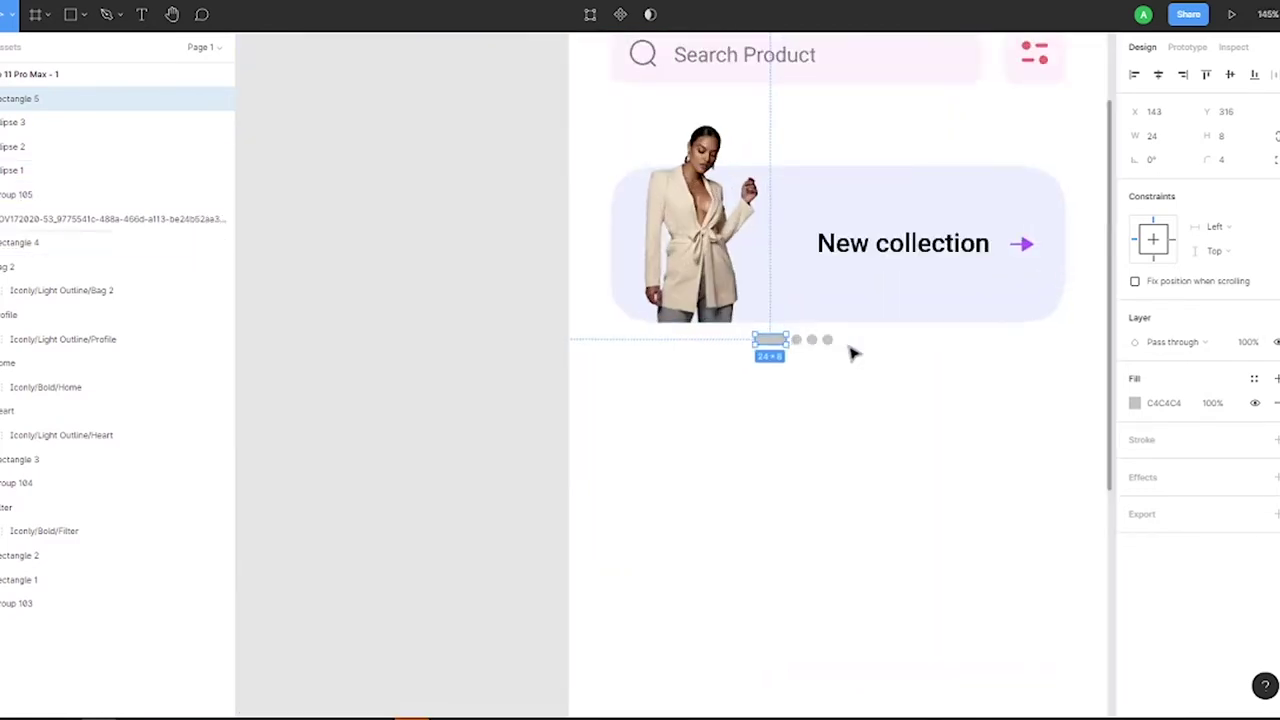
# Fill the pill and all three circles with pink sampled from the design.
pyautogui.keyDown('shift'); pyautogui.click(818, 338); pyautogui.keyUp('shift')
pyautogui.keyDown('shift'); pyautogui.click(819, 340); pyautogui.keyUp('shift')
pyautogui.scroll(-3, 1083, 86)
pyautogui.scroll(2, 1083, 86)
pyautogui.click(1134, 464)
pyautogui.click(957, 549)
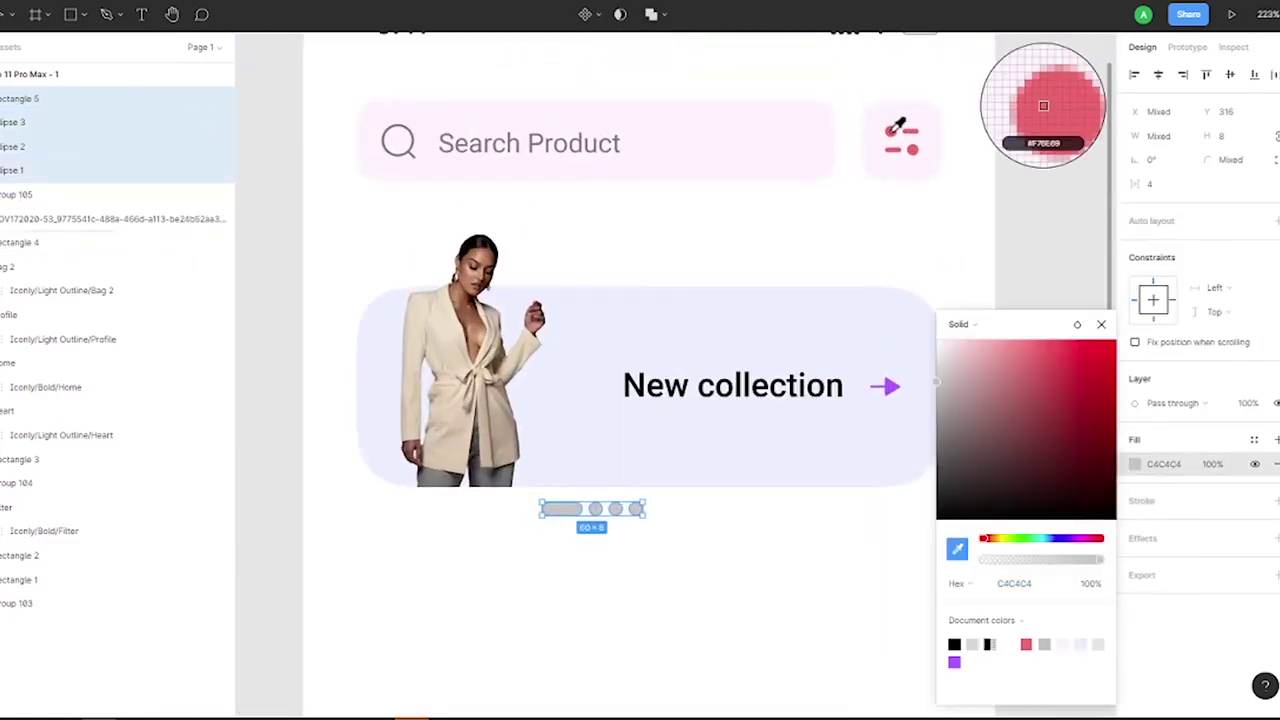
pyautogui.click(903, 140)
# Group the pill and circles and centre the group under the banner.
pyautogui.hotkey('ctrl', 'g')
pyautogui.scroll(-4, 660, 500)
pyautogui.click(1158, 74)
pyautogui.click(800, 380)
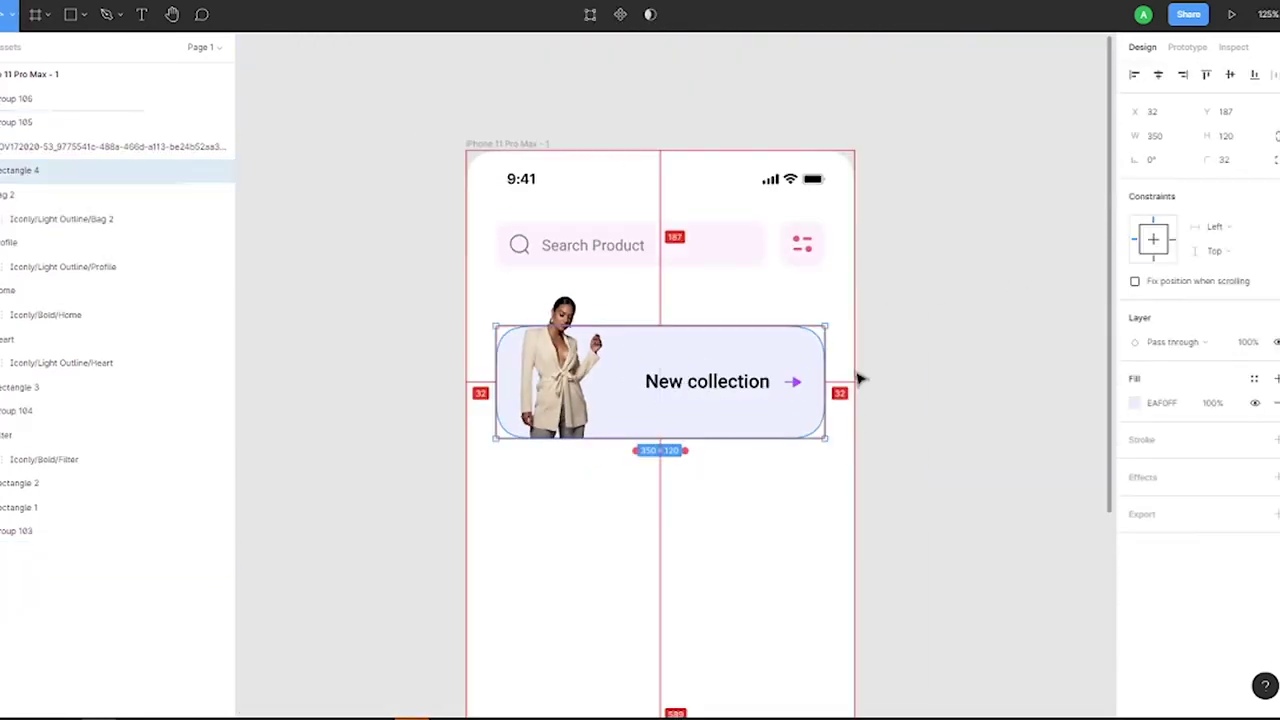
pyautogui.scroll(5, 715, 458)
# Set the three circles' fill opacity to 30%.
pyautogui.moveTo(715, 460); pyautogui.dragTo(1020, 443)
pyautogui.click(1212, 440)
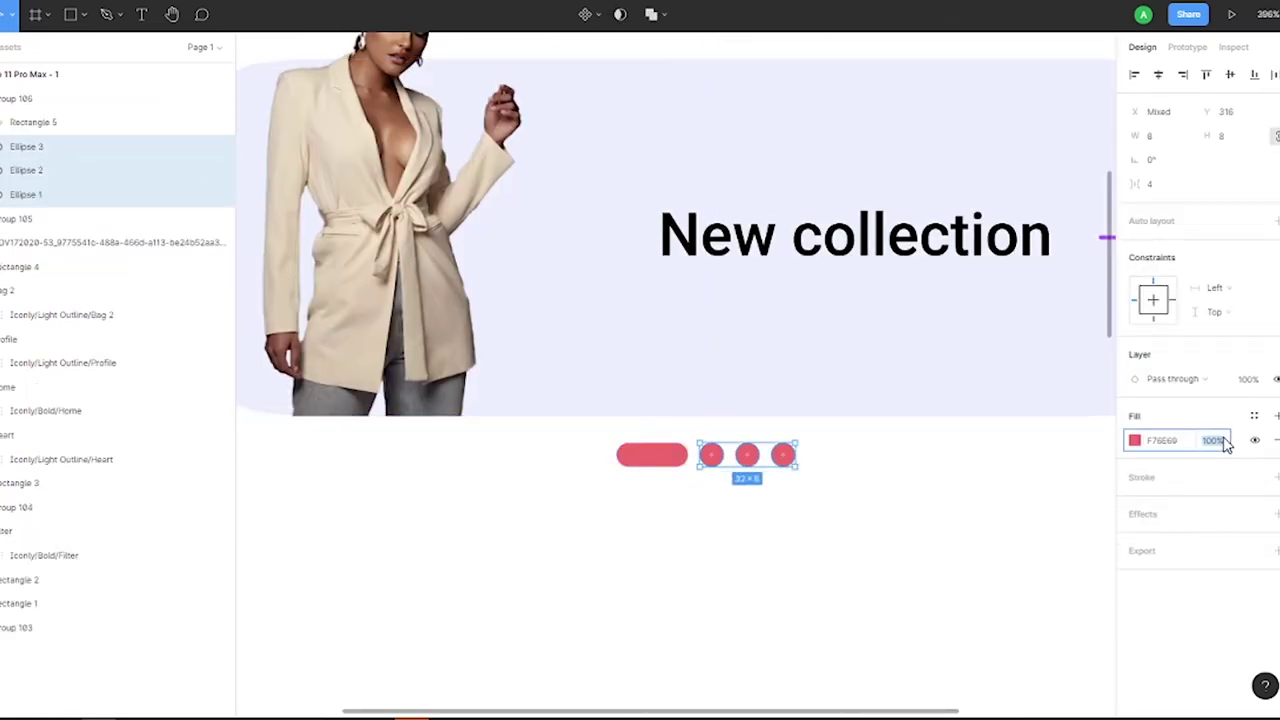
pyautogui.write('30')
pyautogui.press('Return')
pyautogui.scroll(-5, 397, 380)
pyautogui.scroll(-2, 993, 321)
pyautogui.press('Escape')
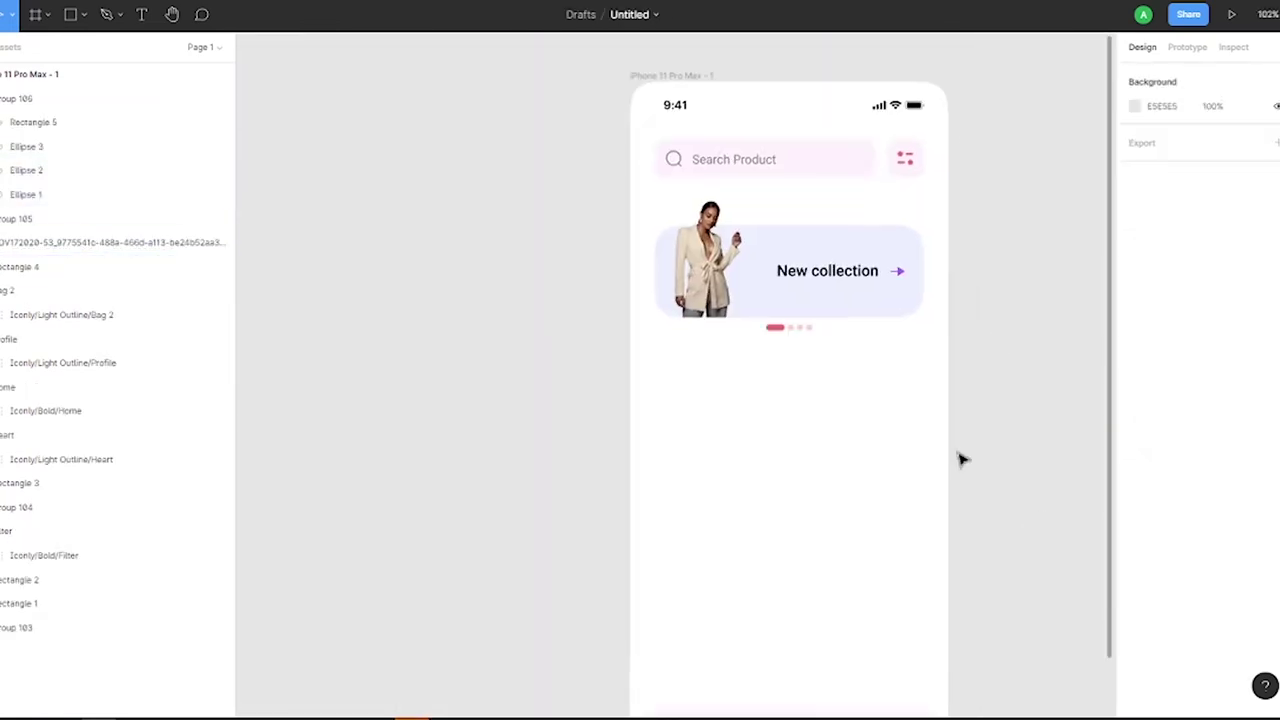
pyautogui.press('r')
pyautogui.scroll(-1, 960, 459)
# Draw a rectangle below the banner, place an 'All' label on it, and narrow it.
pyautogui.scroll(3, 623, 383)
pyautogui.moveTo(599, 358); pyautogui.dragTo(651, 410)
pyautogui.press('t')
pyautogui.moveTo(646, 509); pyautogui.dragTo(717, 546)
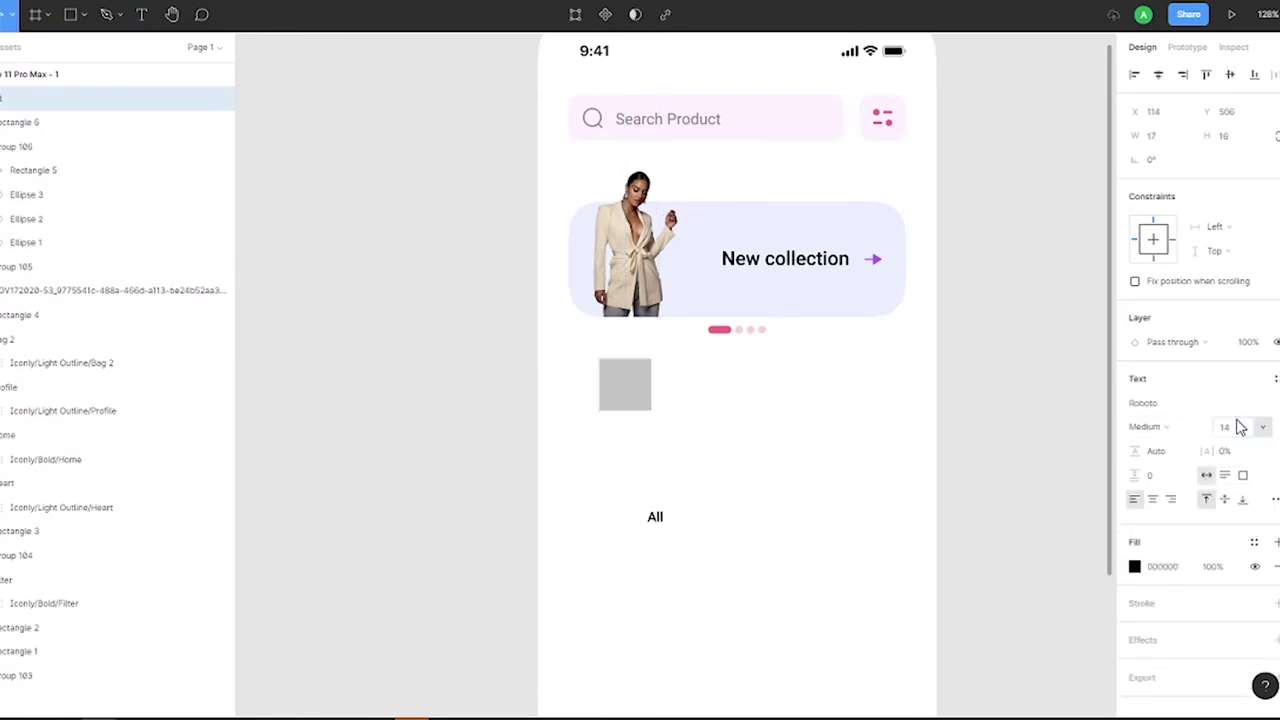
pyautogui.scroll(2, 638, 427)
pyautogui.scroll(3, 626, 360)
pyautogui.moveTo(620, 368); pyautogui.dragTo(616, 353)
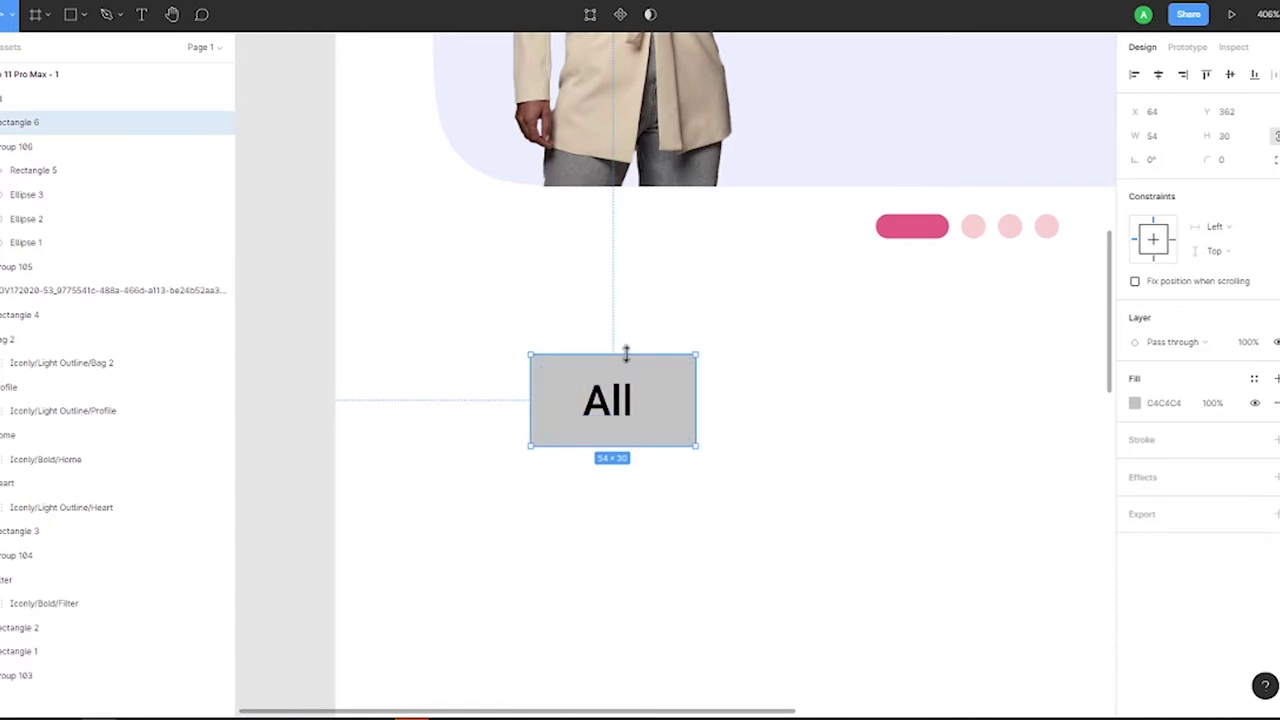
pyautogui.moveTo(530, 400); pyautogui.dragTo(547, 400)
# Fill the chip rectangle with F16C83.
pyautogui.press('Escape')
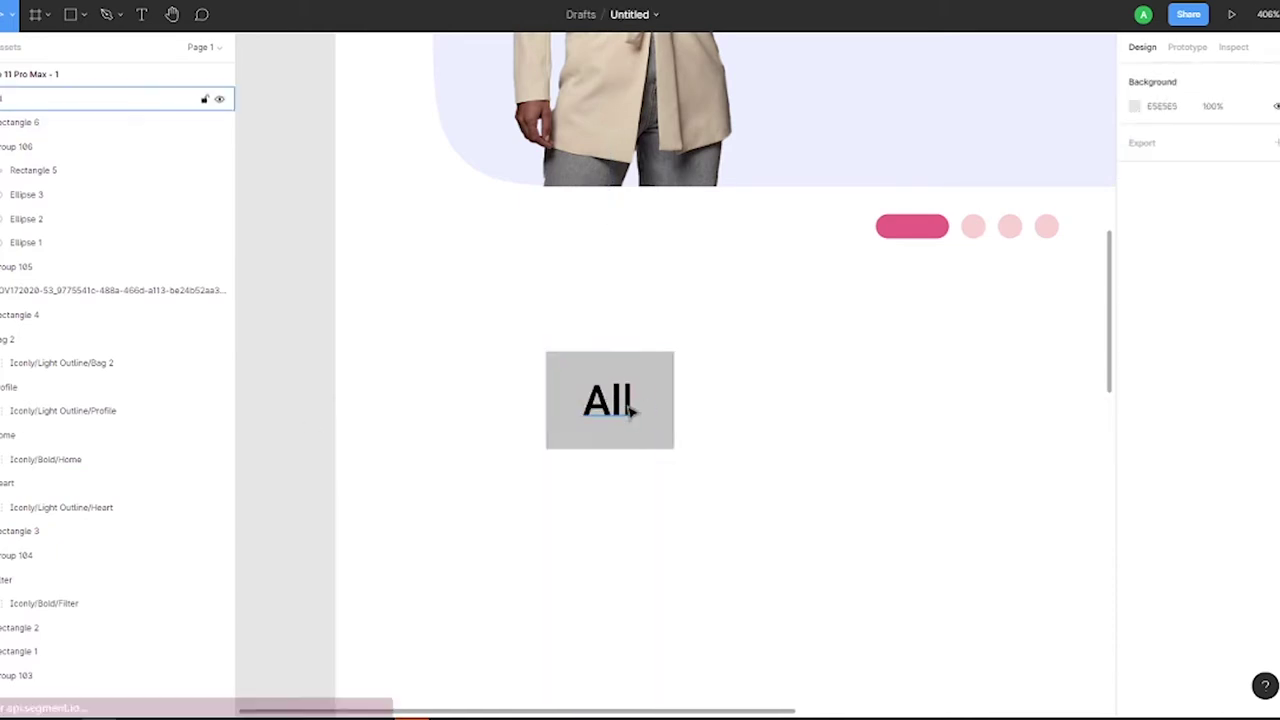
pyautogui.click(608, 400)
pyautogui.press('Tab')
pyautogui.write('32')
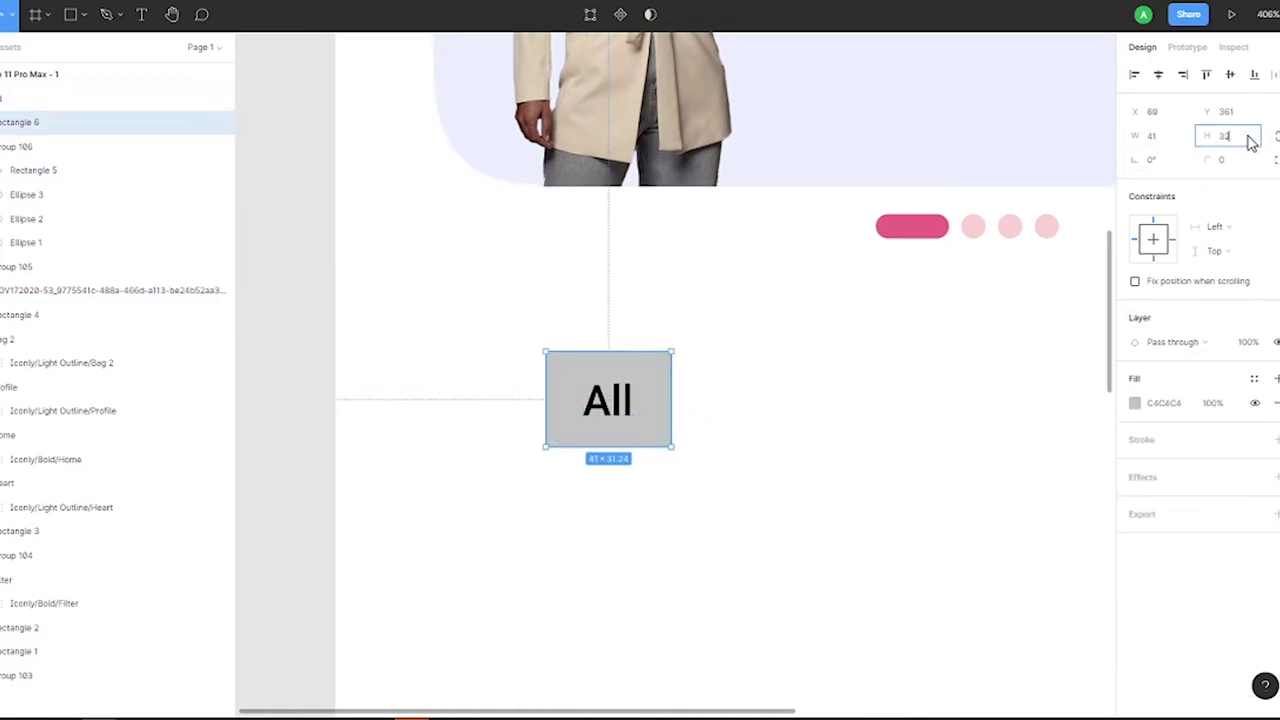
pyautogui.click(1134, 402)
pyautogui.write('F16C83')
pyautogui.press('Return')
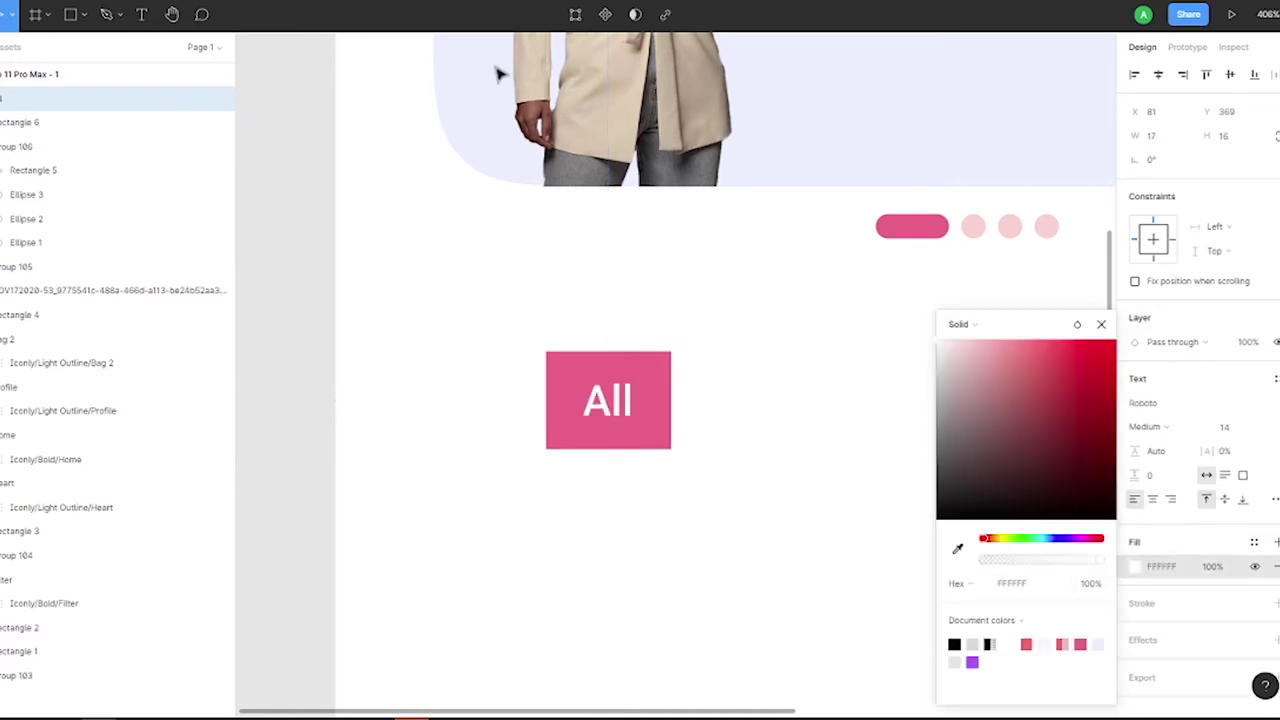
# Round the chip's corners to 8 and wrap it in an auto-layout frame.
pyautogui.moveTo(556, 361); pyautogui.dragTo(577, 370)
pyautogui.click(1275, 159)
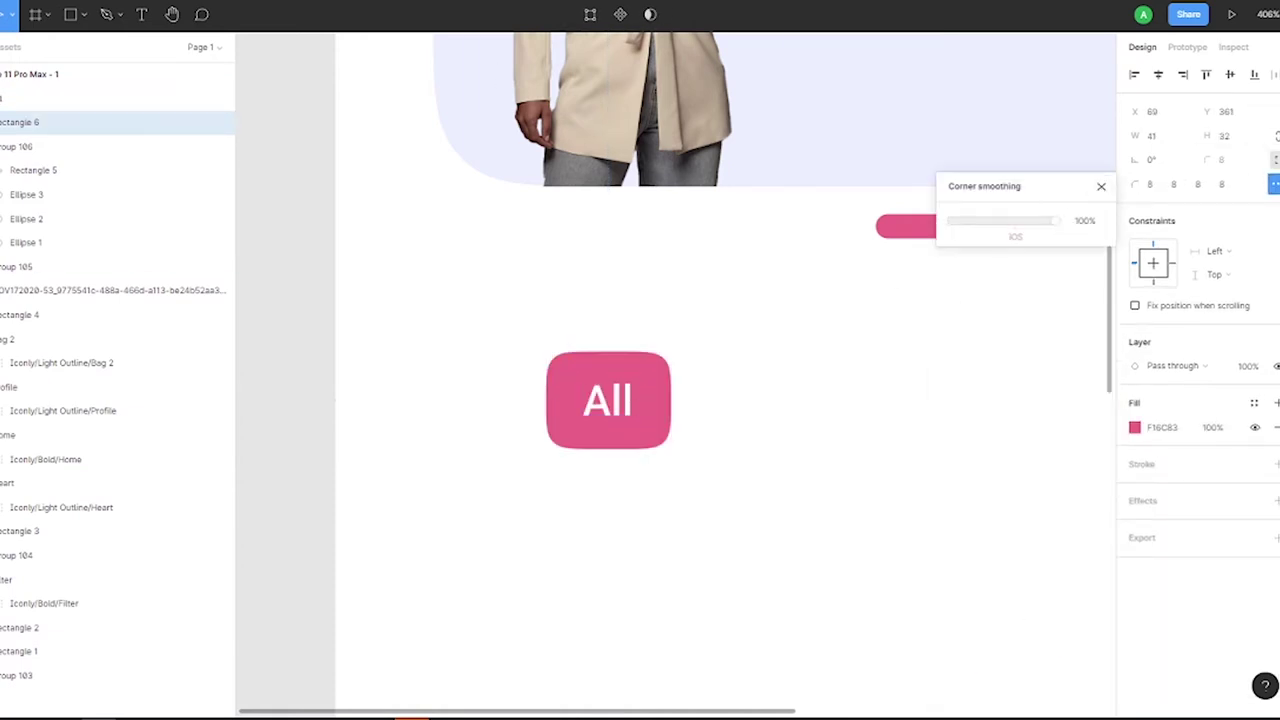
pyautogui.press('Escape')
pyautogui.hotkey('ctrl', 'alt', 'g')
pyautogui.hotkey('shift', 'a')
# Duplicate the All chip and remove the copy's pink fill.
pyautogui.hotkey('ctrl', 'd')
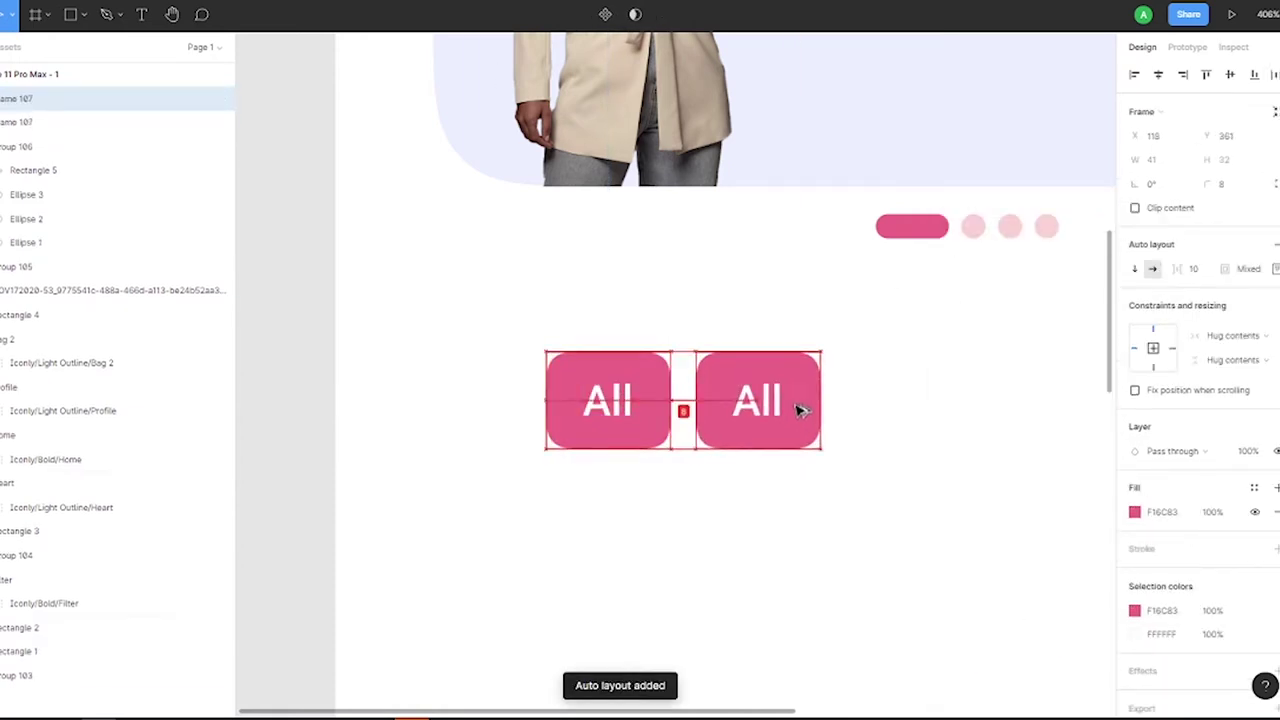
pyautogui.doubleClick(800, 410)
pyautogui.click(1194, 482)
pyautogui.click(1194, 486)
pyautogui.press('Escape')
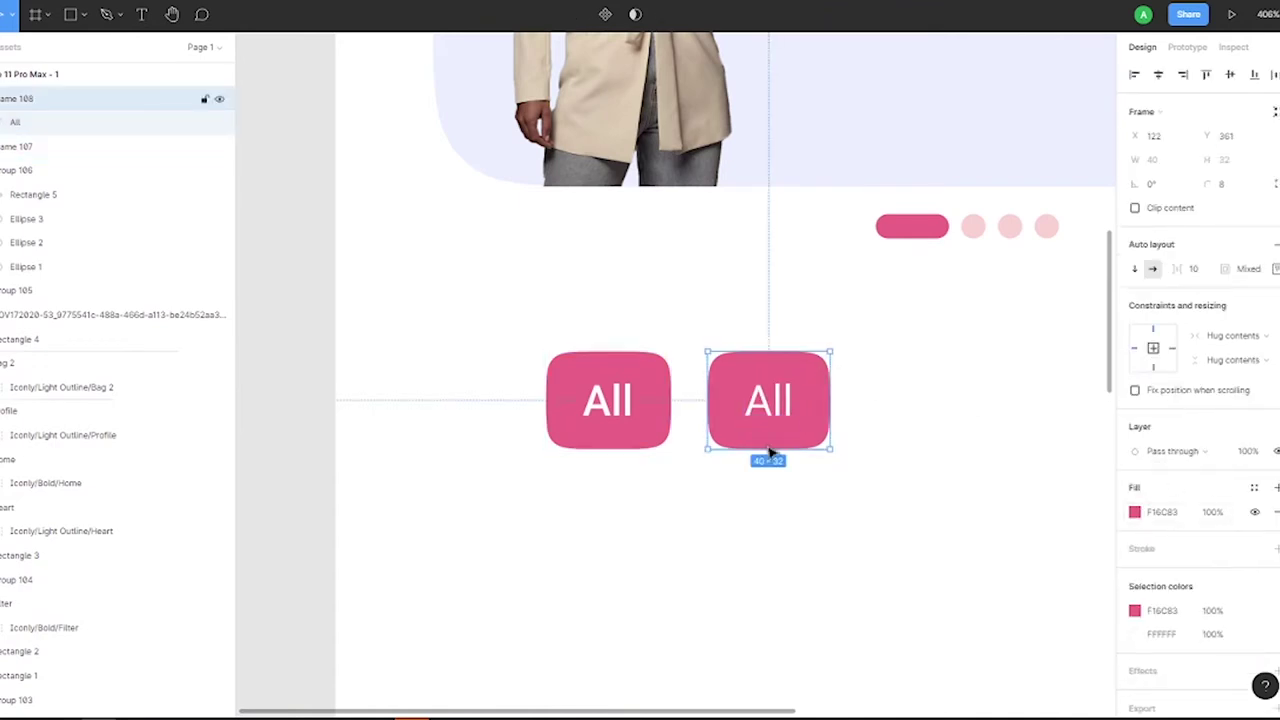
pyautogui.hotkey('shift', '1')
pyautogui.click(1134, 610)
pyautogui.click(954, 543)
pyautogui.click(900, 163)
# Make the copied chip's label the All chip's pink, turning it into the Mens chip.
pyautogui.press('Escape')
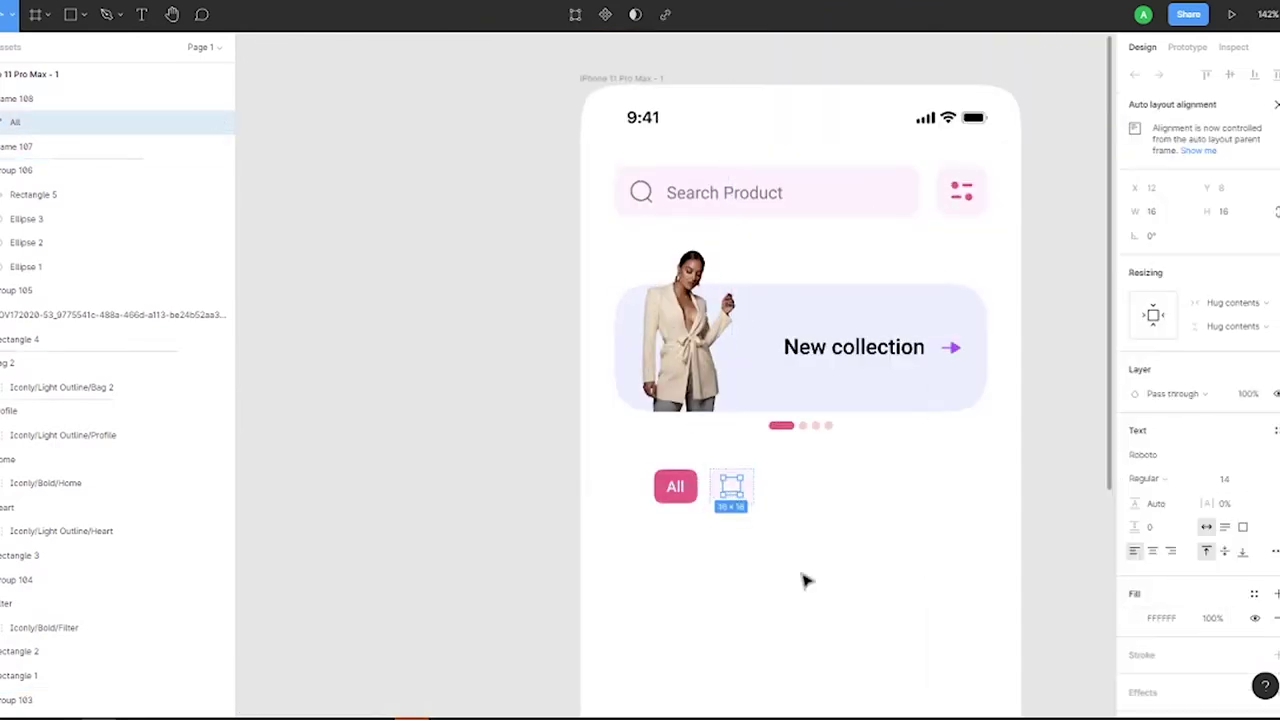
pyautogui.click(1134, 618)
pyautogui.click(954, 543)
pyautogui.click(675, 486)
pyautogui.press('Escape')
pyautogui.click(731, 486)
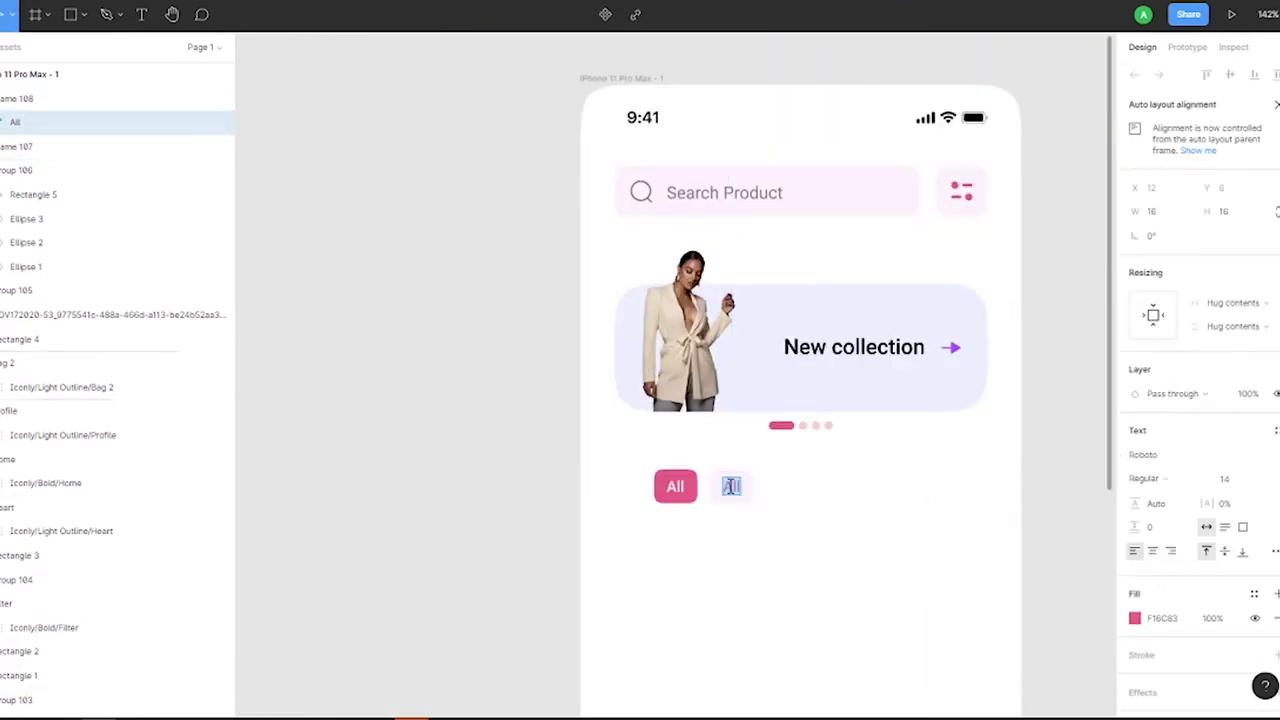
pyautogui.write('Mens')
pyautogui.press('Escape')
# Duplicate the Mens chip into Womens and Sport chips.
pyautogui.click(471, 457)
pyautogui.hotkey('ctrl', 'd')
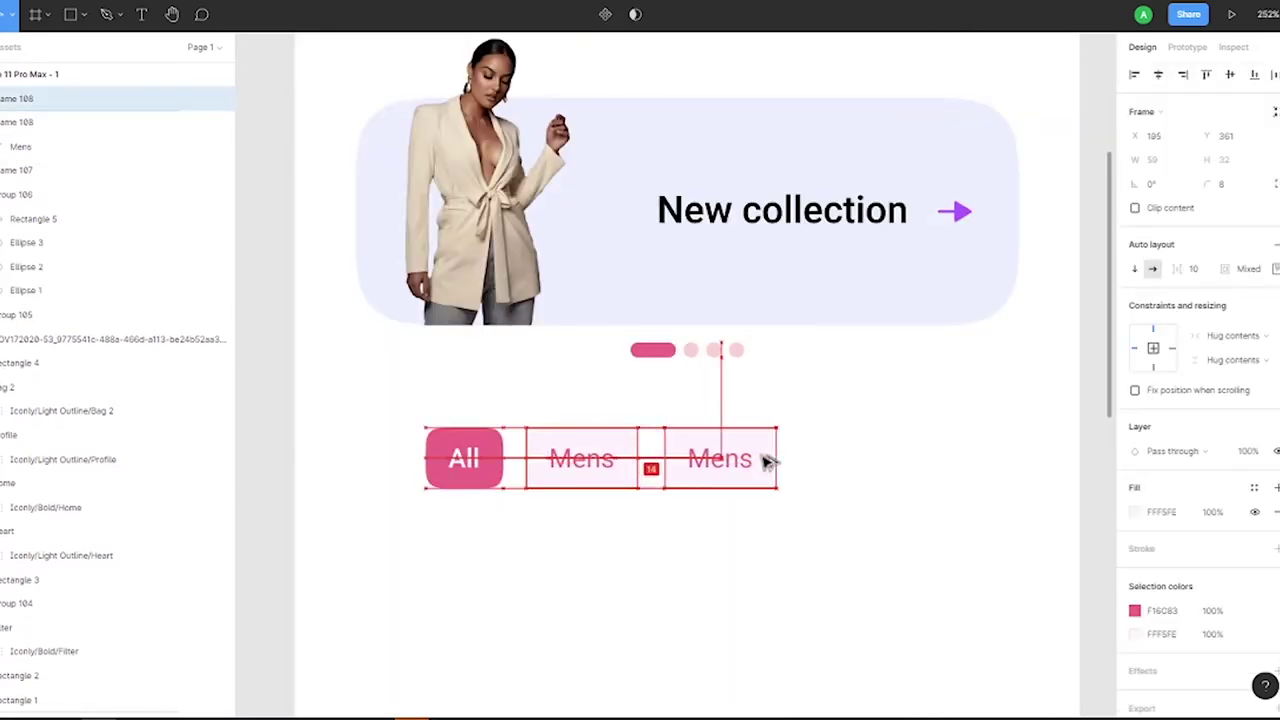
pyautogui.doubleClick(711, 460)
pyautogui.press('Escape')
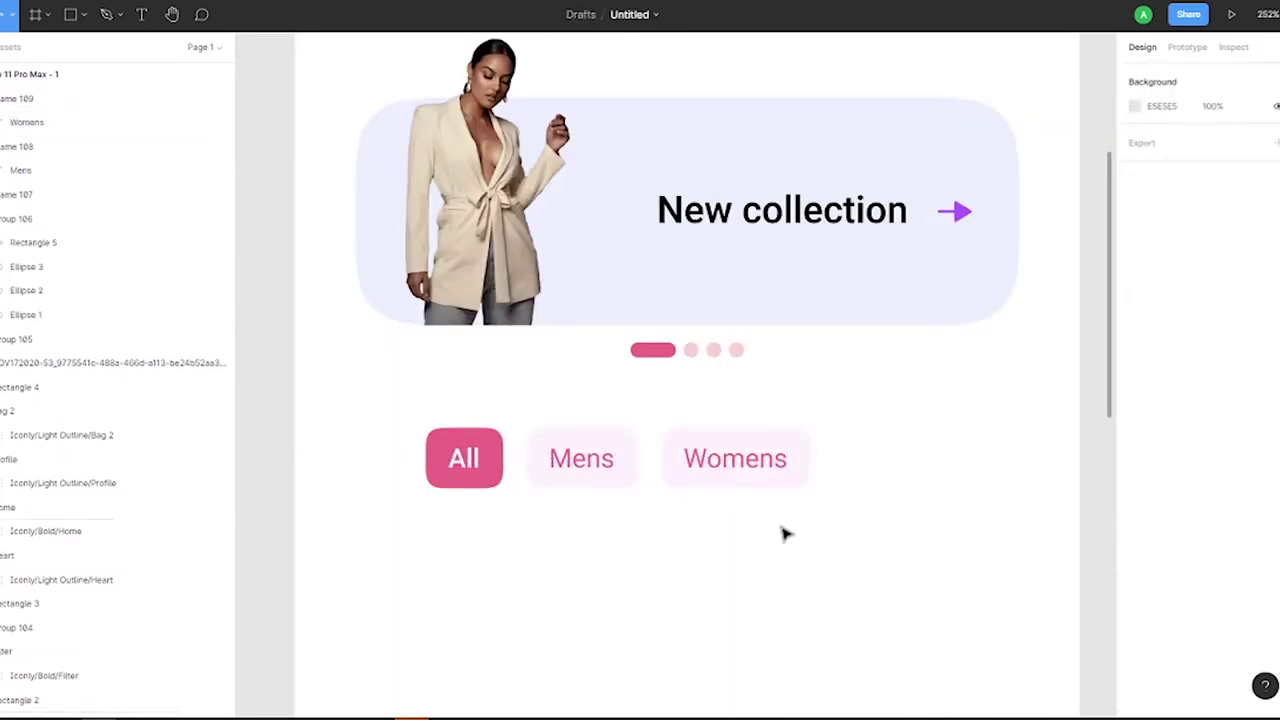
pyautogui.click(735, 458)
pyautogui.hotkey('ctrl', 'd')
pyautogui.doubleClick(920, 462)
pyautogui.write('Sport')
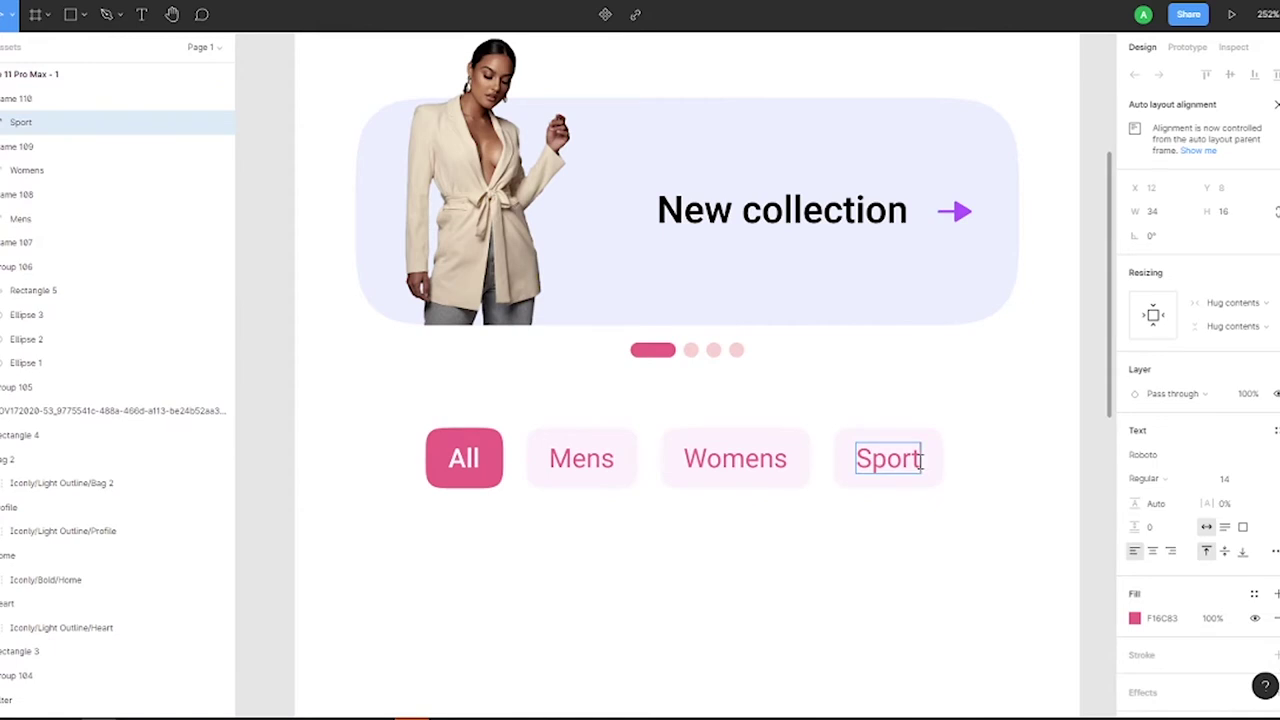
pyautogui.press('Escape')
# Add Kids and Shoes chips by copying the Sport chip and relabelling.
pyautogui.hotkey('ctrl', 'd')
pyautogui.moveTo(1020, 449)
pyautogui.mouseDown()
pyautogui.moveTo(855, 450)
pyautogui.moveTo(875, 430)
pyautogui.mouseUp()
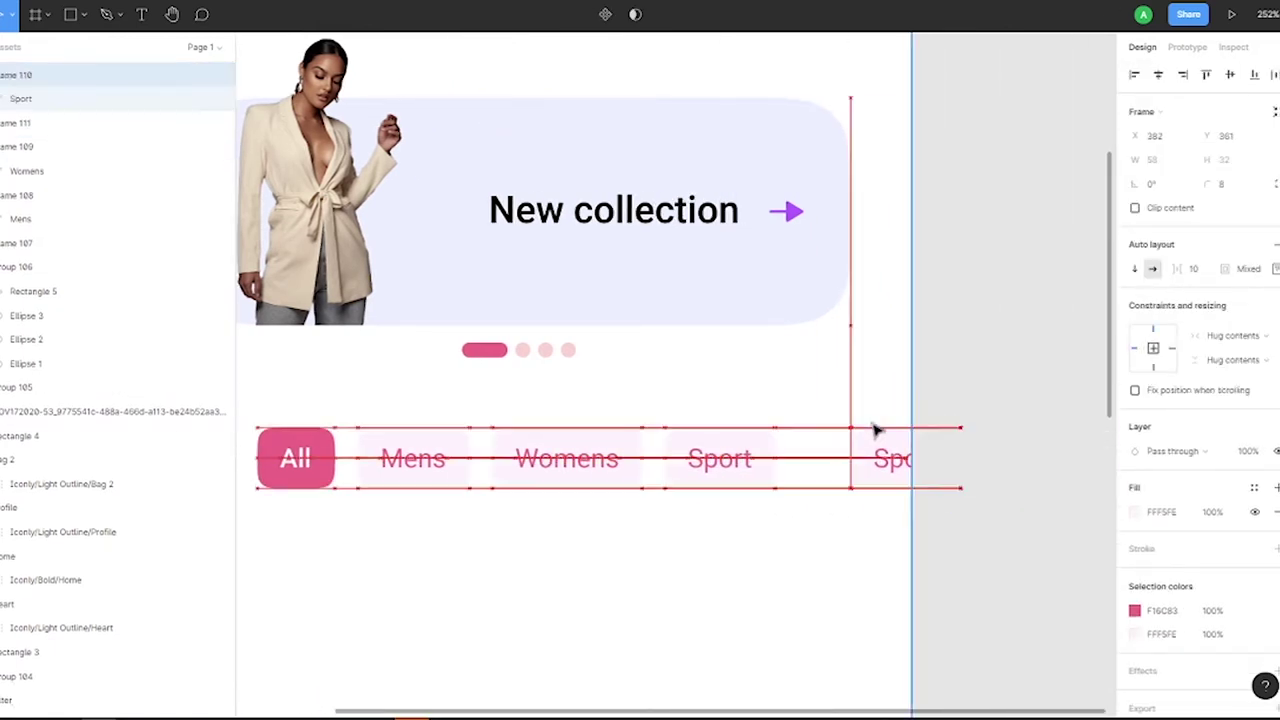
pyautogui.doubleClick(724, 455)
pyautogui.write('Kids')
pyautogui.click(737, 451)
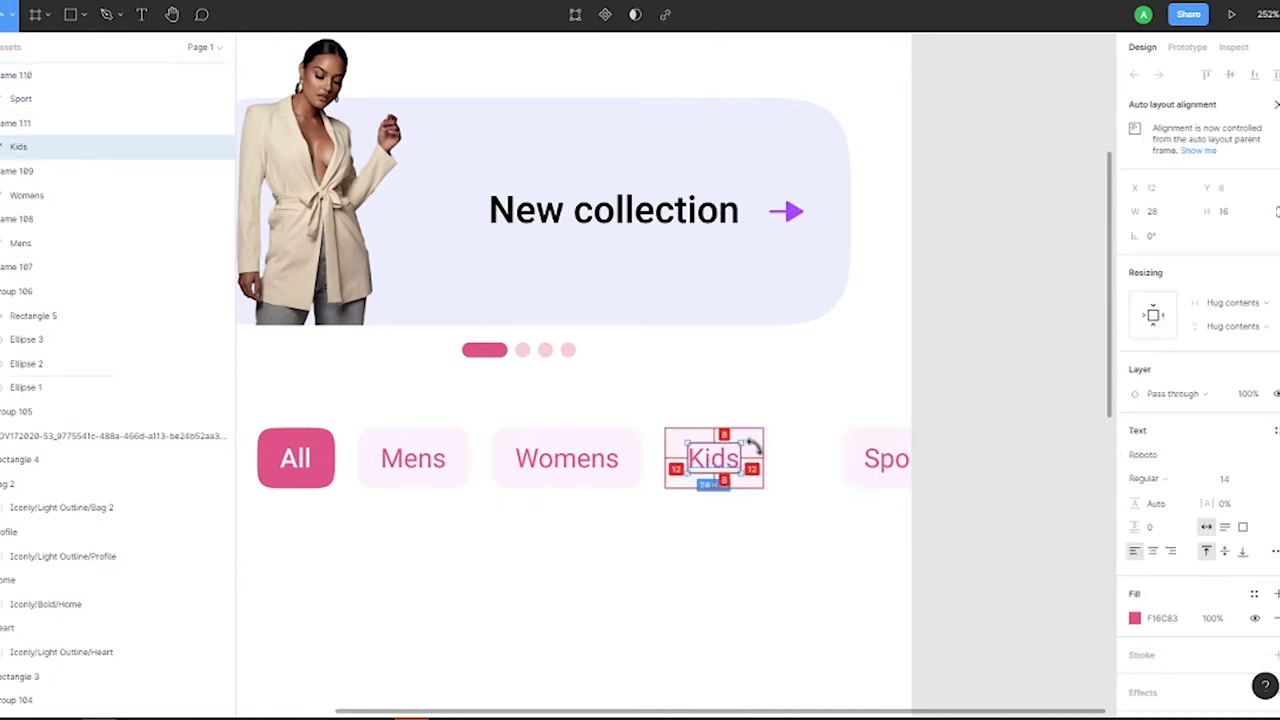
pyautogui.click(745, 455)
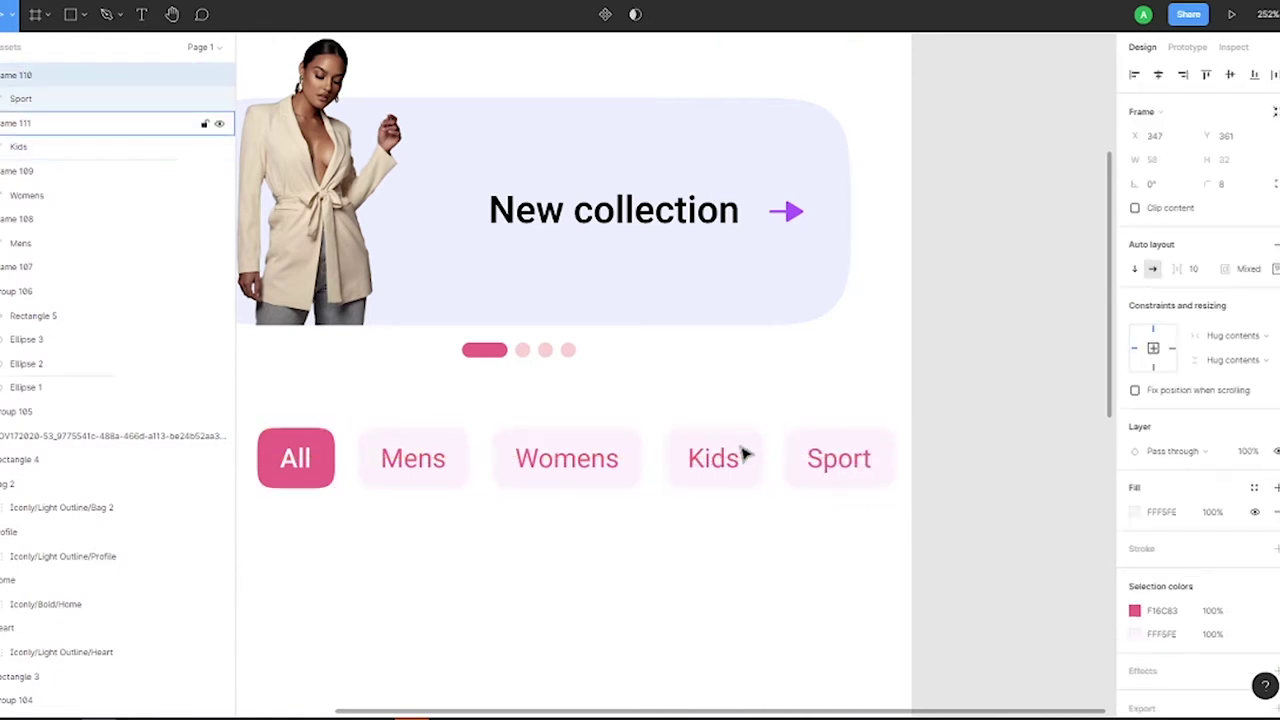
pyautogui.moveTo(820, 443); pyautogui.dragTo(957, 440)
pyautogui.doubleClick(968, 457)
pyautogui.write('Shoes')
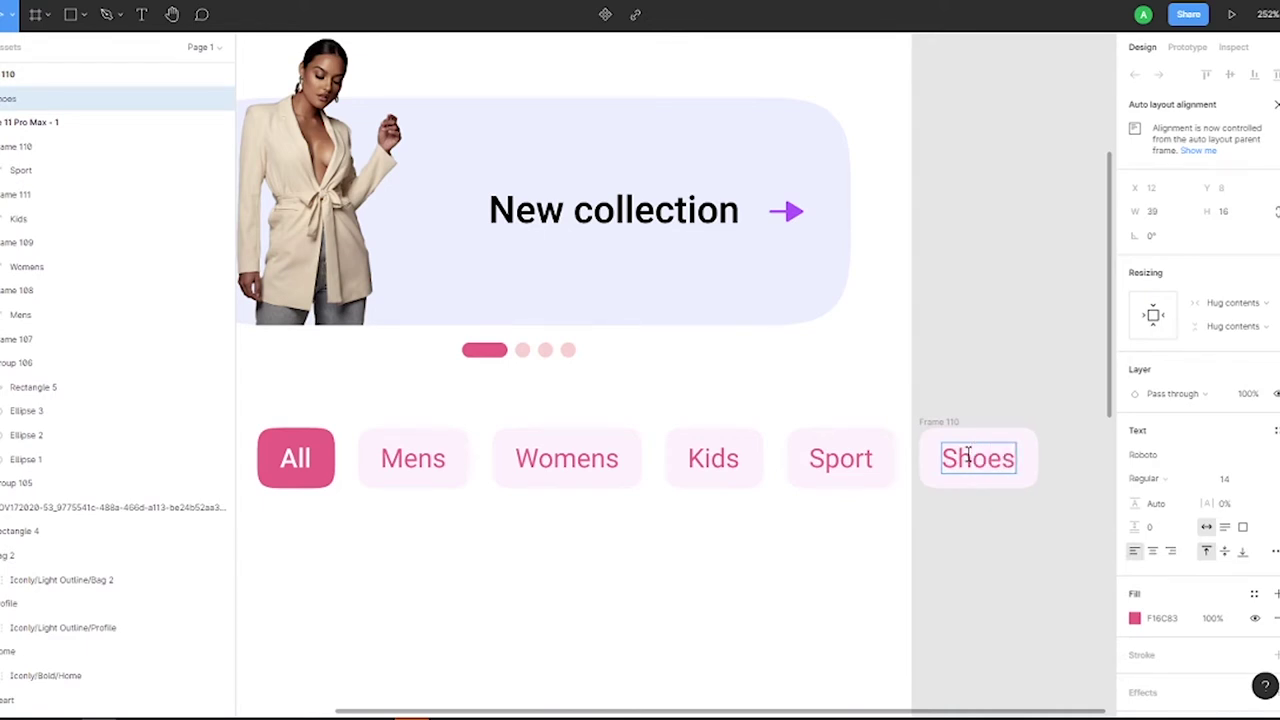
# Select all six chips from All to Shoes and nudge the row into position.
pyautogui.click(295, 458)
pyautogui.keyDown('shift'); pyautogui.click(413, 458); pyautogui.keyUp('shift')
pyautogui.keyDown('shift'); pyautogui.click(566, 458); pyautogui.keyUp('shift')
pyautogui.keyDown('shift'); pyautogui.click(713, 458); pyautogui.keyUp('shift')
pyautogui.keyDown('shift'); pyautogui.click(840, 458); pyautogui.keyUp('shift')
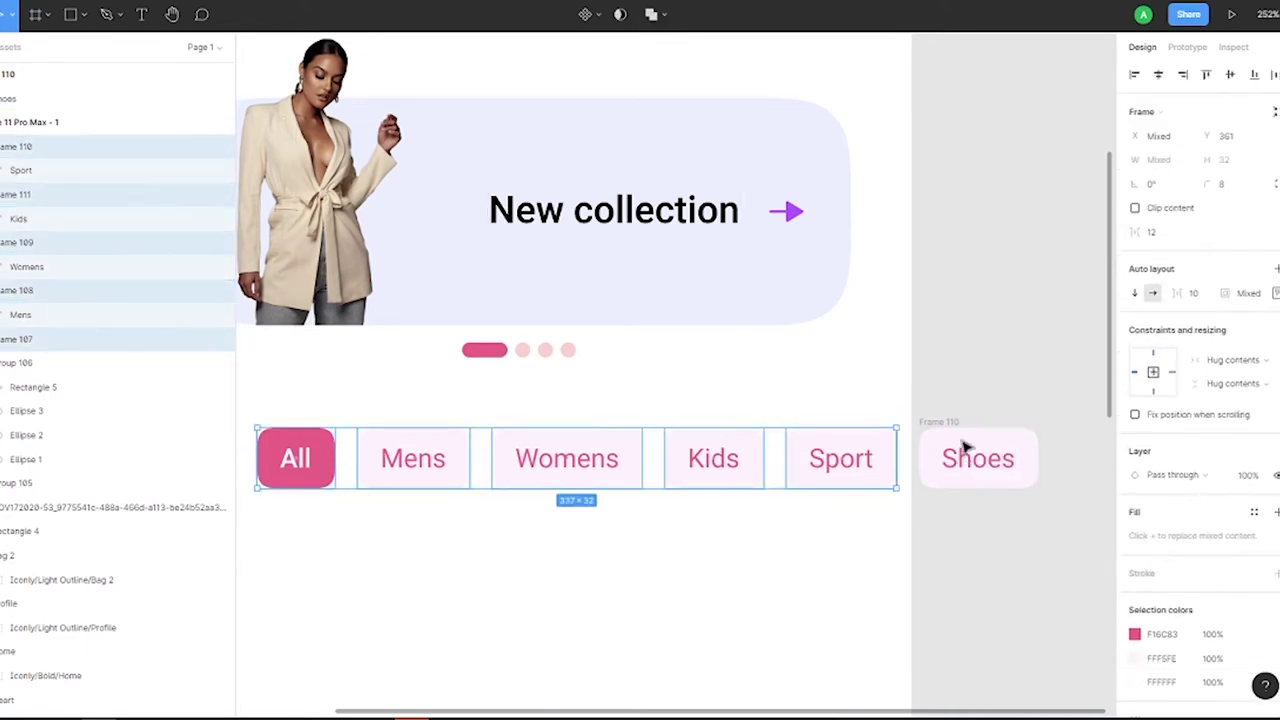
pyautogui.keyDown('shift'); pyautogui.click(978, 458); pyautogui.keyUp('shift')
pyautogui.hotkey('shift', 'Left')
pyautogui.hotkey('shift', 'Left')
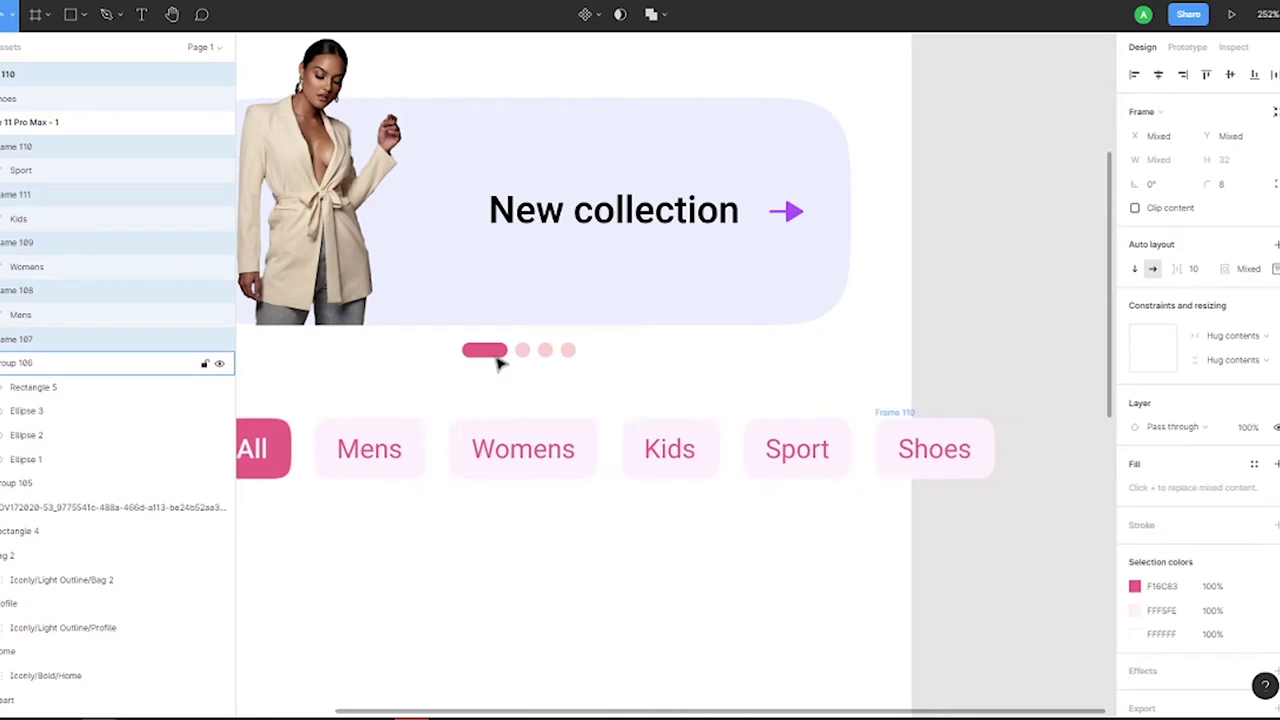
pyautogui.hotkey('shift', 'Left')
pyautogui.hotkey('shift', 'Left')
pyautogui.hotkey('shift', 'Left')
pyautogui.hotkey('shift', 'Left')
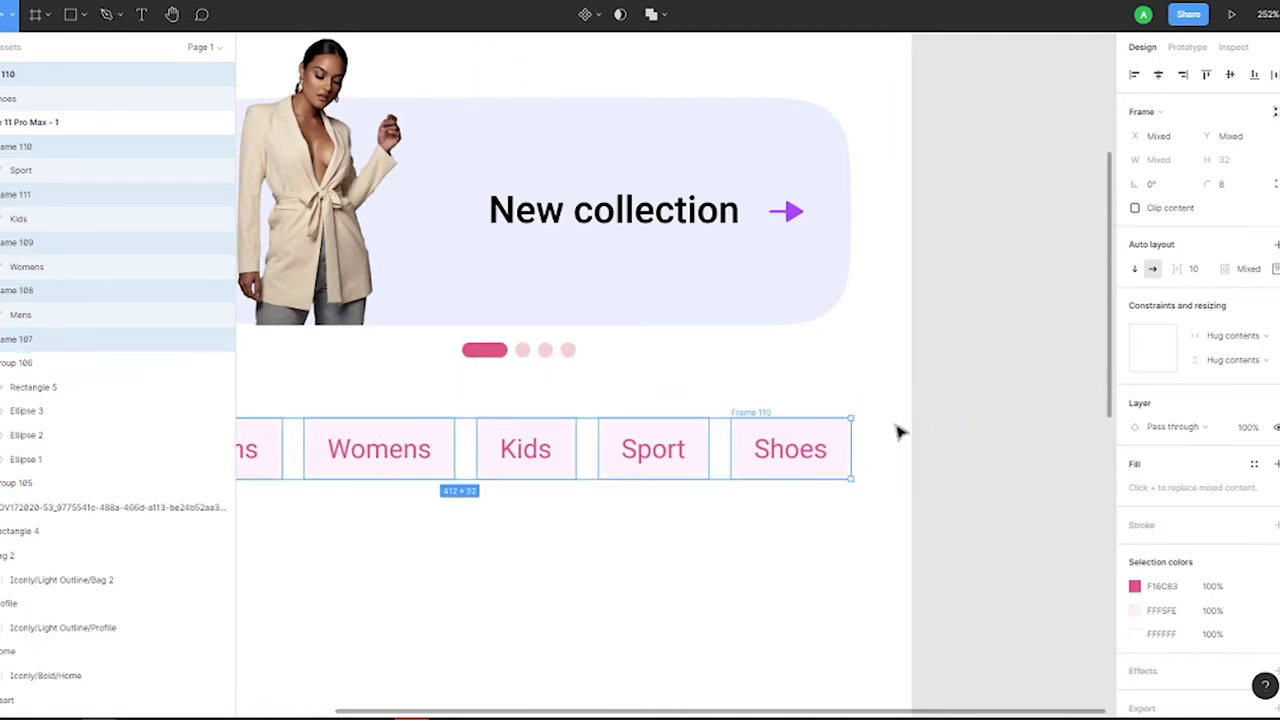
pyautogui.scroll(-3, 897, 431)
pyautogui.hotkey('shift', 'Right')
pyautogui.hotkey('shift', 'Right')
pyautogui.hotkey('shift', 'Right')
pyautogui.hotkey('shift', 'Right')
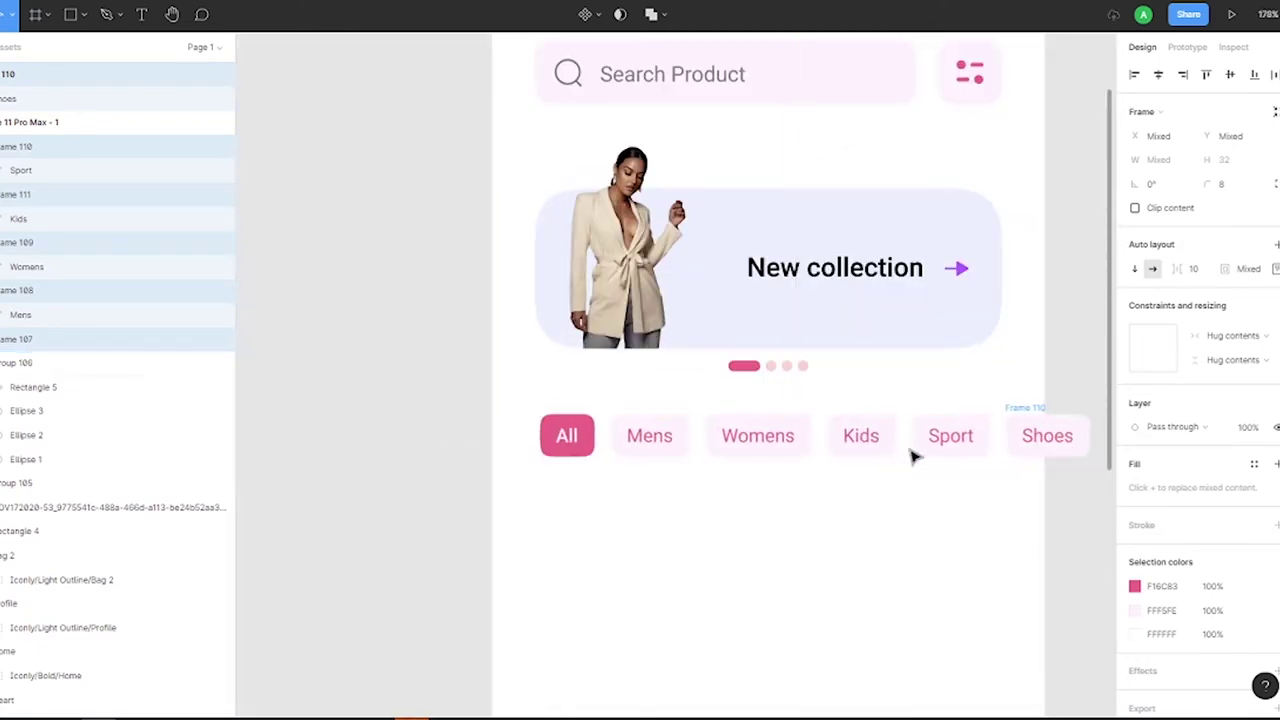
# Move the cargo-pants product photo up slightly.
pyautogui.click(860, 563)
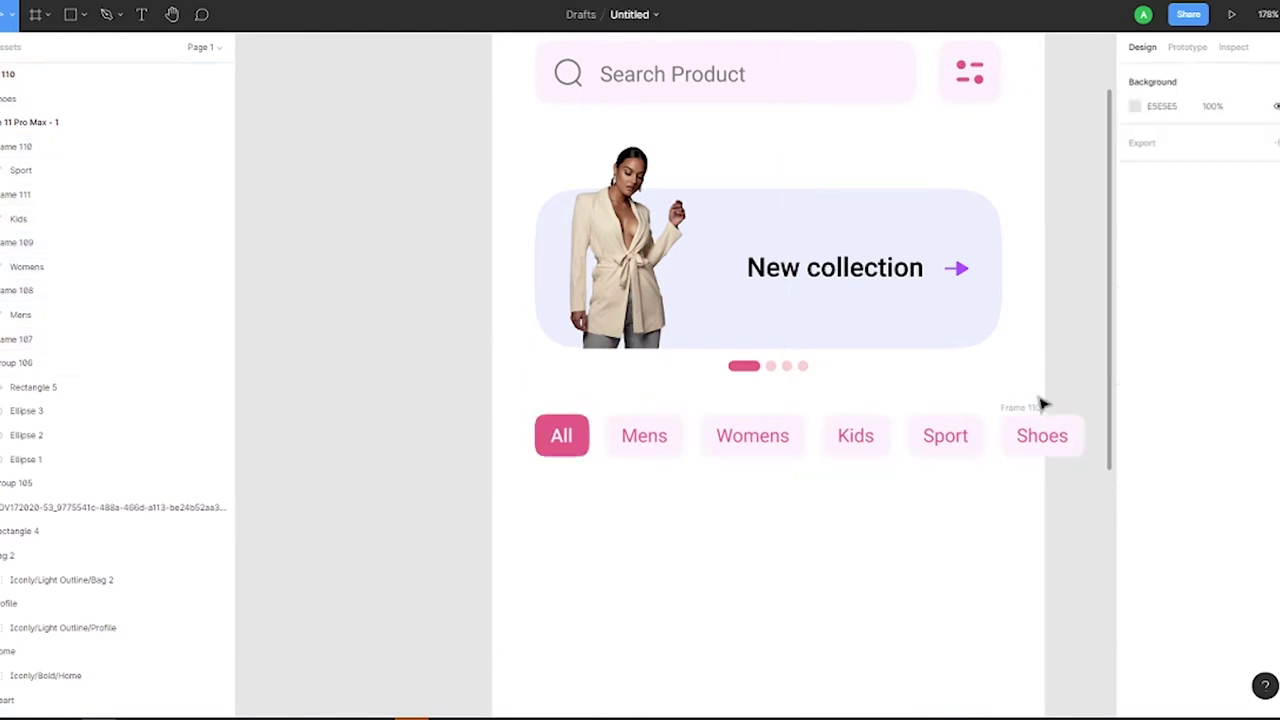
pyautogui.doubleClick(1042, 435)
pyautogui.click(385, 714)
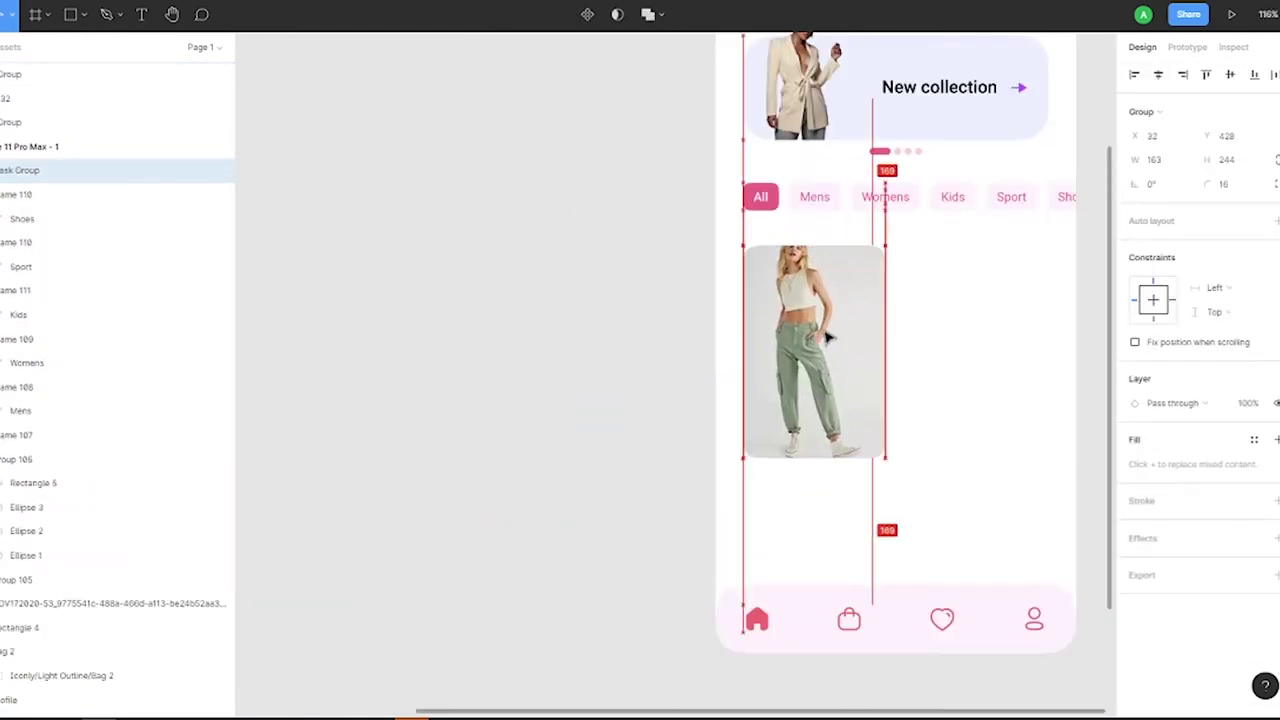
pyautogui.moveTo(828, 338); pyautogui.dragTo(828, 330)
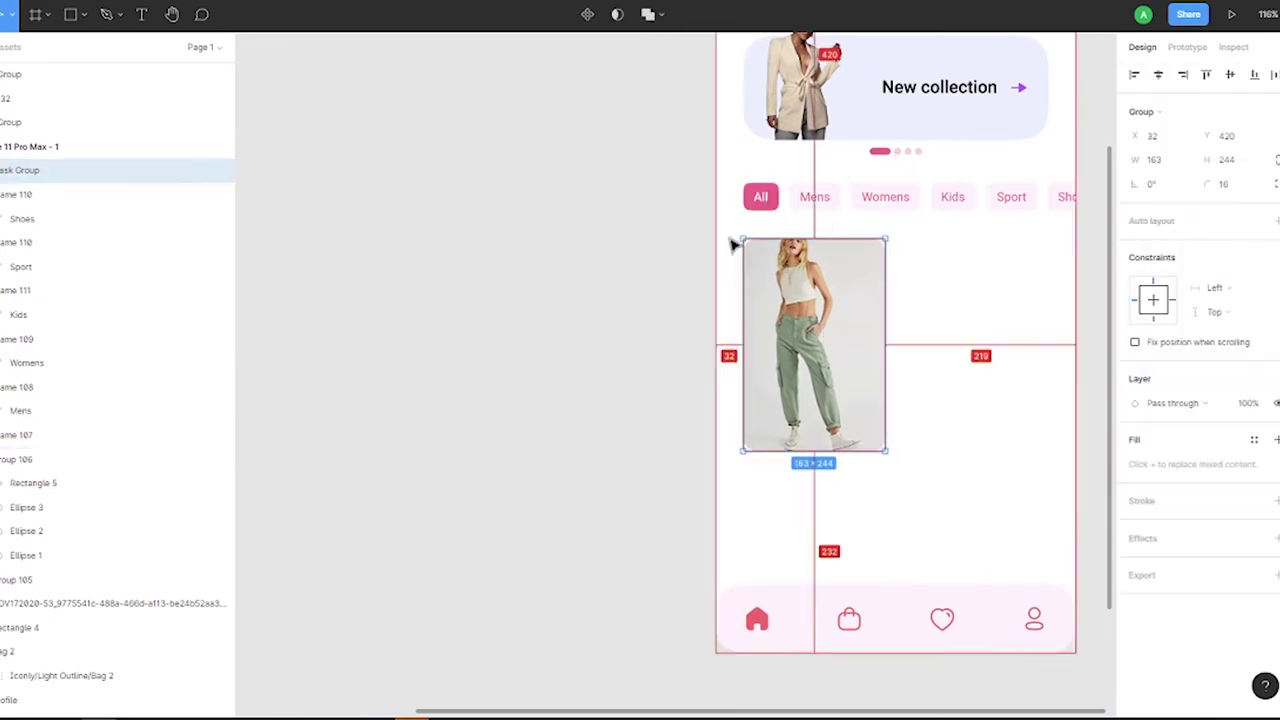
# Add the text 'Levis Loose Cargo Pants' and position it just under the photo.
pyautogui.press('t')
pyautogui.moveTo(429, 115); pyautogui.dragTo(582, 164)
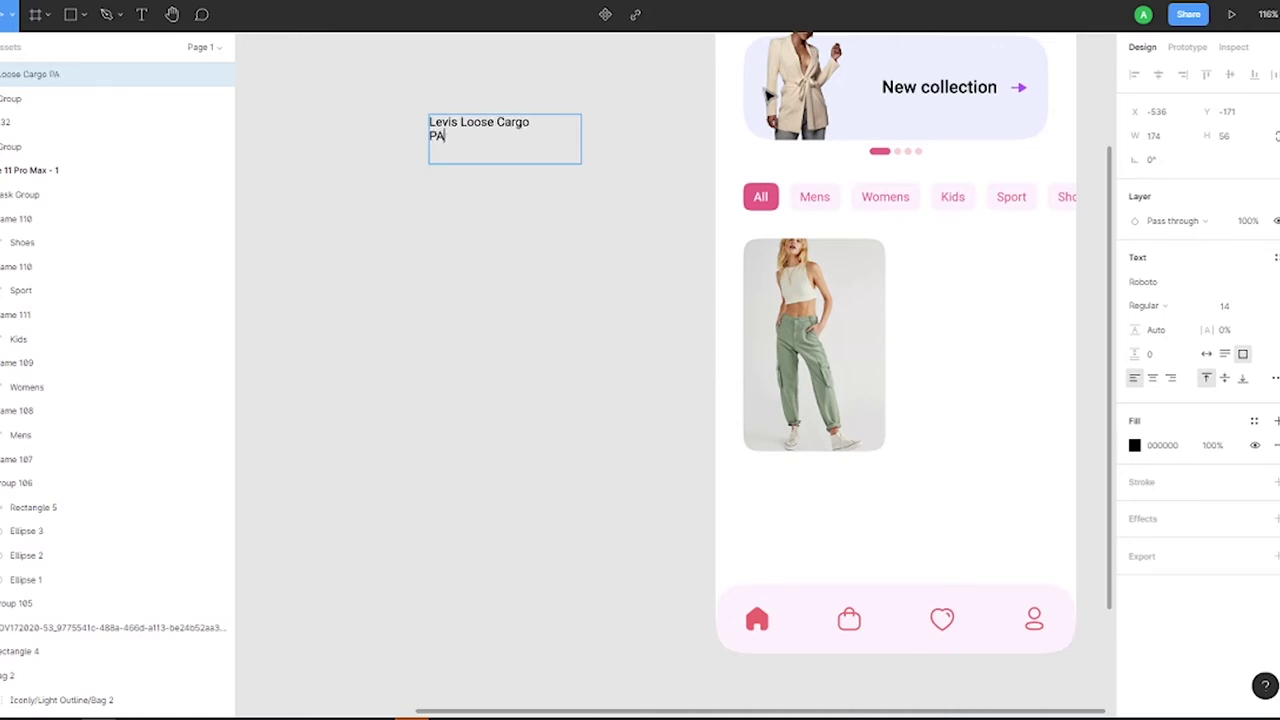
pyautogui.moveTo(480, 135); pyautogui.dragTo(794, 480)
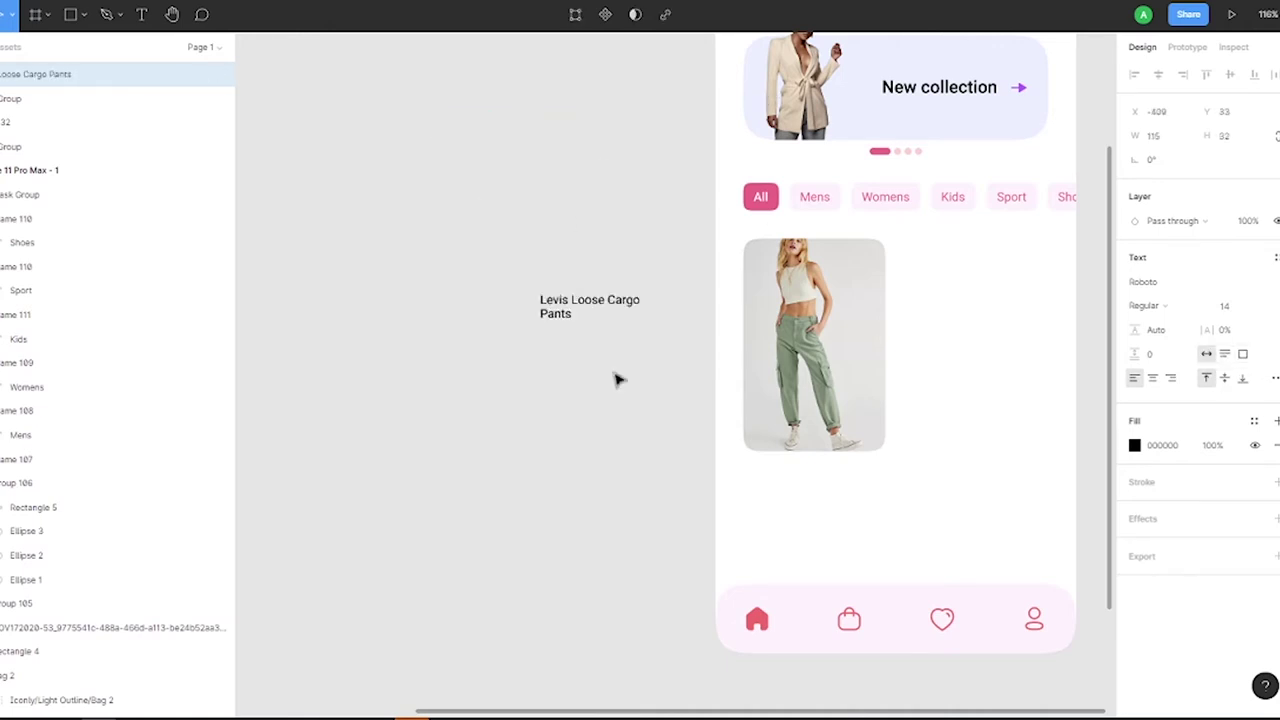
pyautogui.keyDown('ctrl'); pyautogui.scroll(5, 786, 494); pyautogui.keyUp('ctrl')
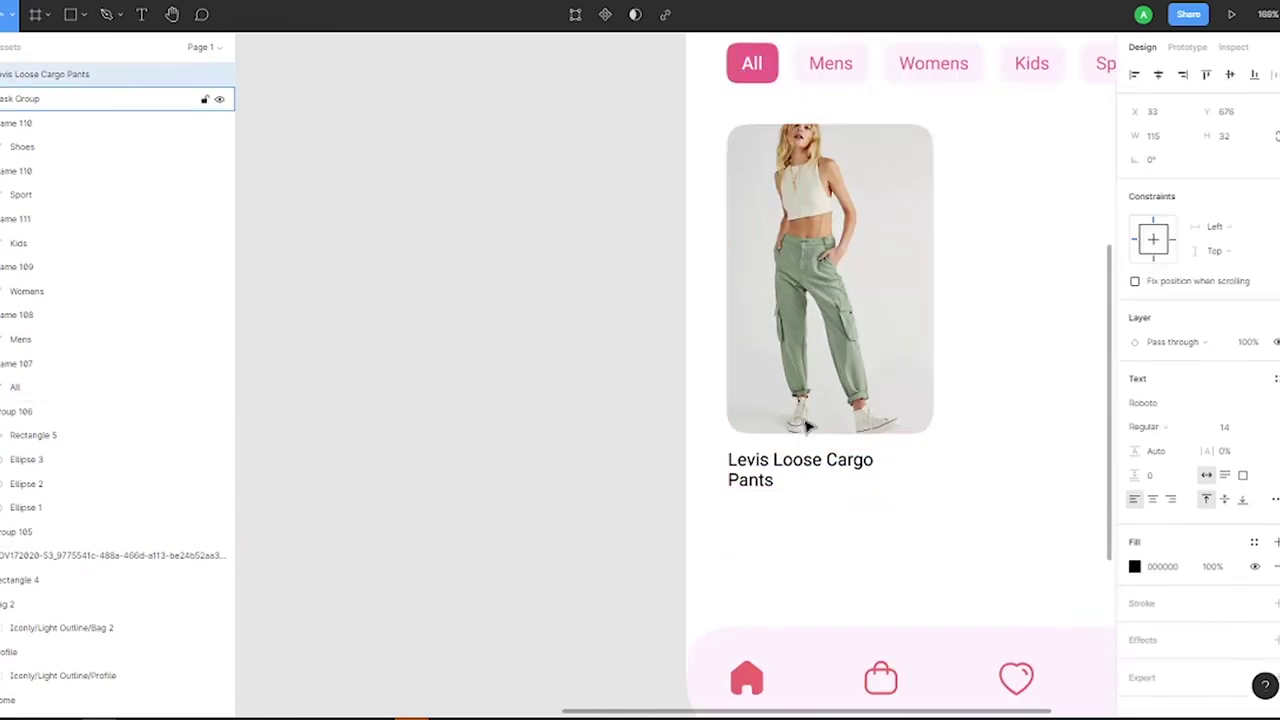
pyautogui.moveTo(800, 476); pyautogui.dragTo(801, 466)
pyautogui.press('Down')
pyautogui.press('Down')
pyautogui.press('Down')
pyautogui.press('Left')
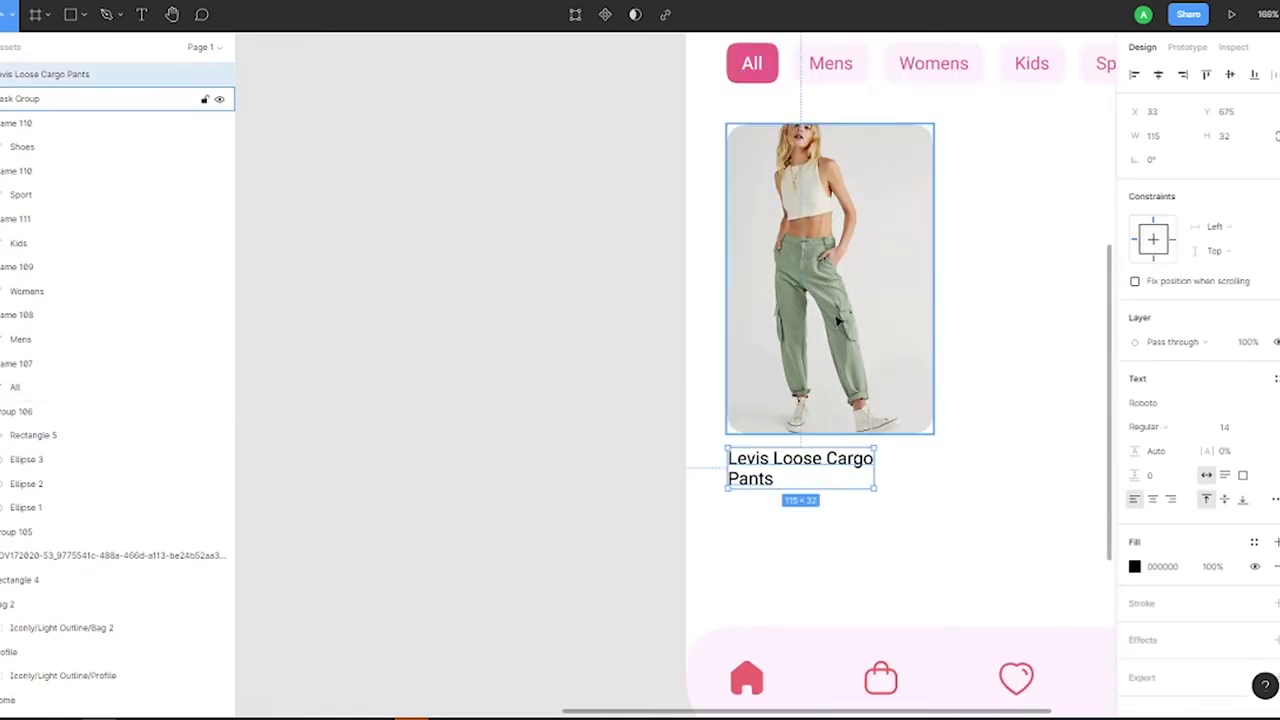
# Add a Medium-weight '$96.00' price text aligned beside the product name.
pyautogui.press('t')
pyautogui.moveTo(451, 186); pyautogui.dragTo(520, 249)
pyautogui.write('$96.00')
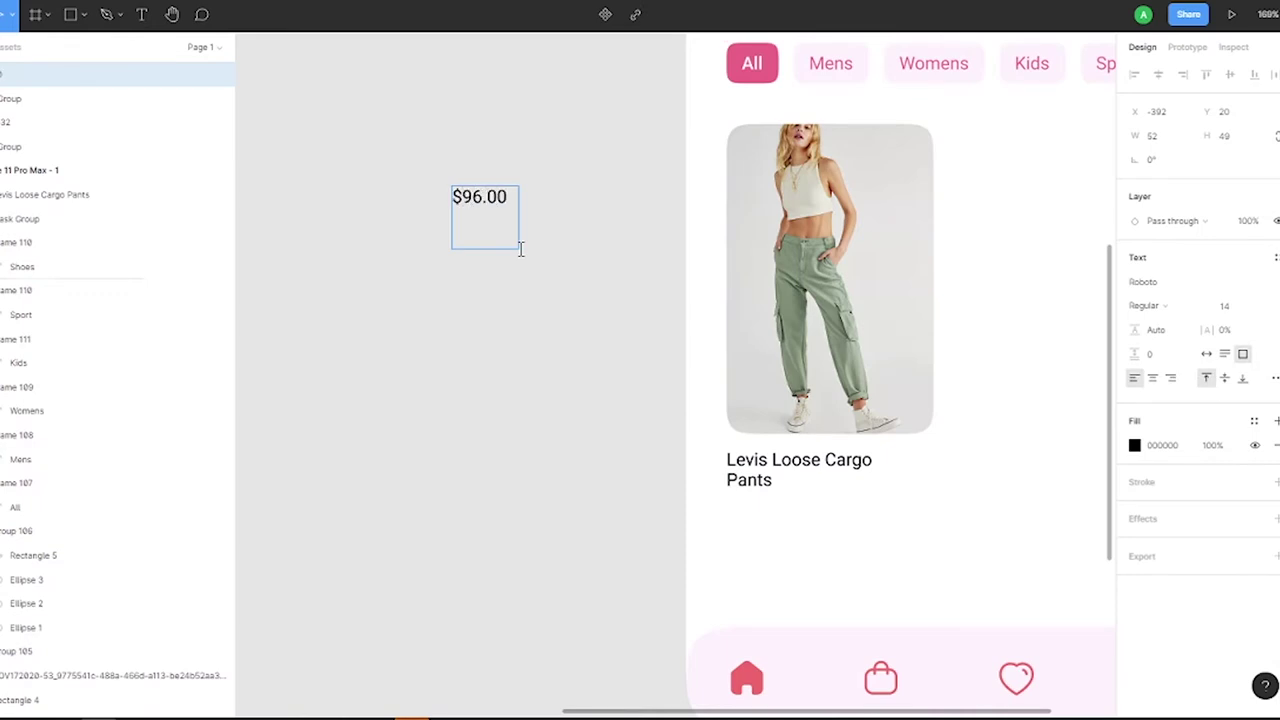
pyautogui.click(1160, 305)
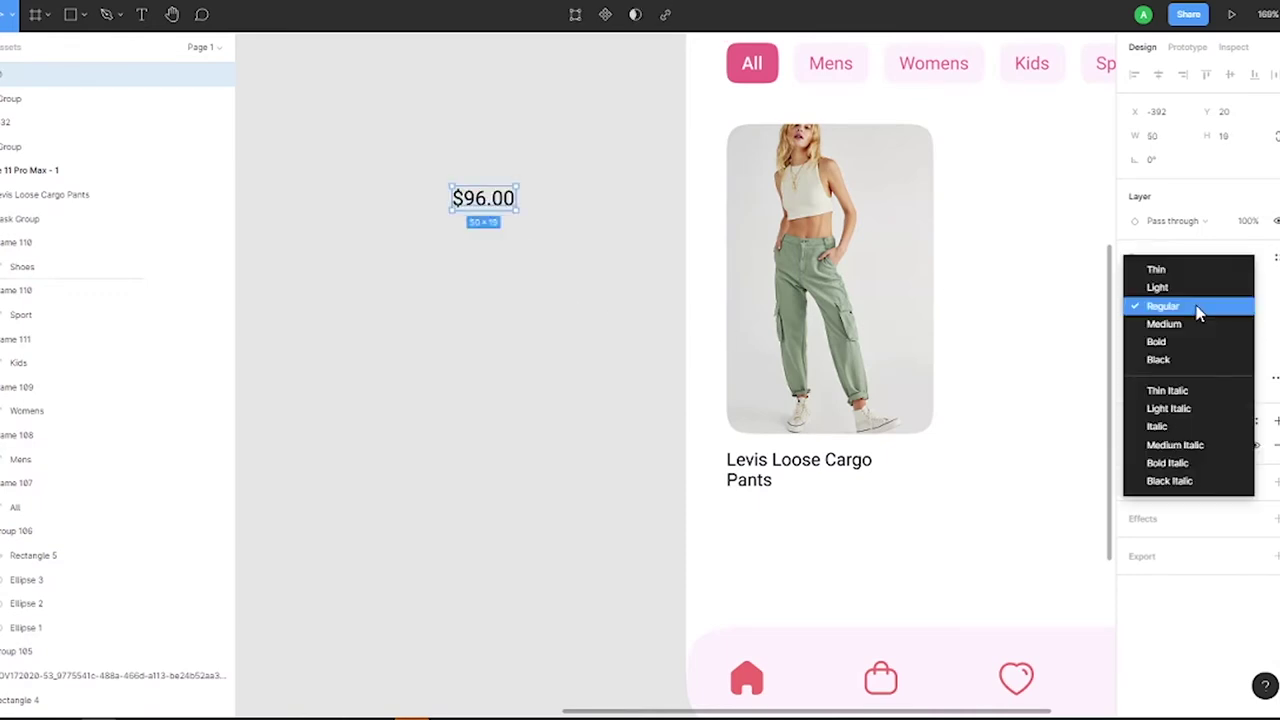
pyautogui.click(1166, 323)
pyautogui.moveTo(483, 198)
pyautogui.mouseDown()
pyautogui.moveTo(920, 477)
pyautogui.moveTo(828, 474)
pyautogui.mouseUp()
pyautogui.click(828, 460)
pyautogui.moveTo(908, 469); pyautogui.dragTo(900, 464)
pyautogui.click(775, 470)
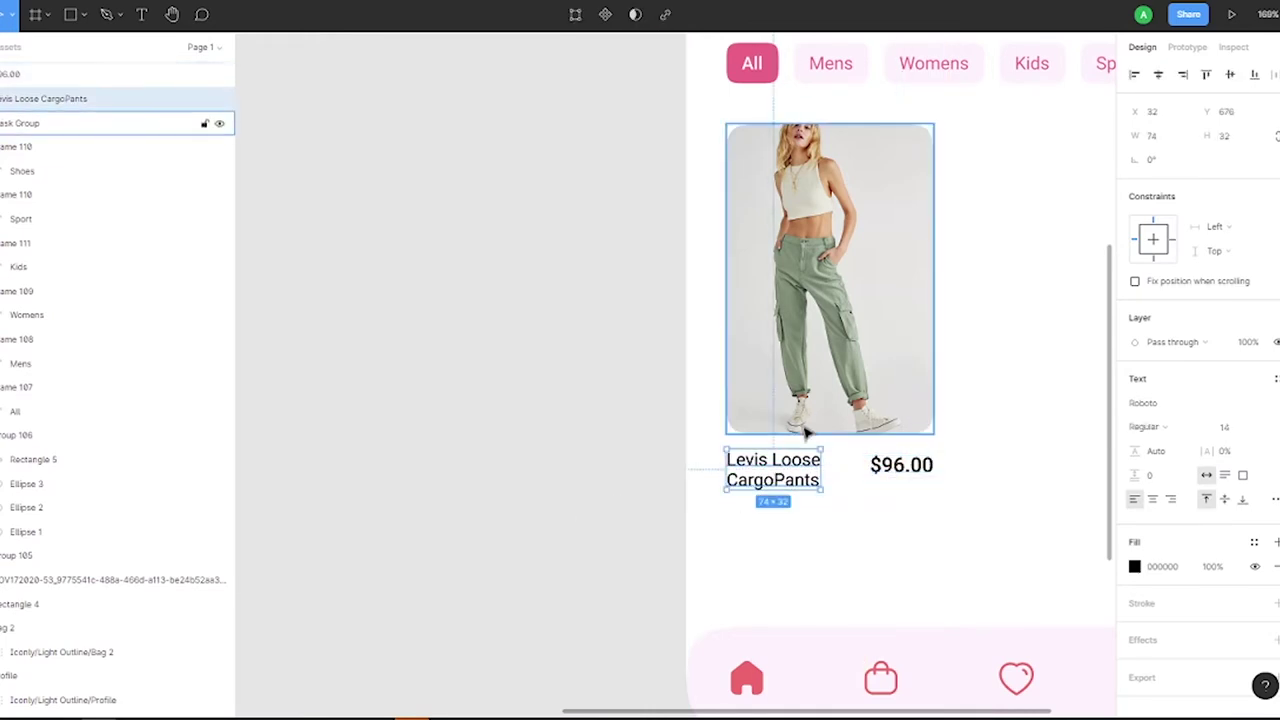
pyautogui.click(902, 464)
pyautogui.keyDown('shift'); pyautogui.click(785, 470); pyautogui.keyUp('shift')
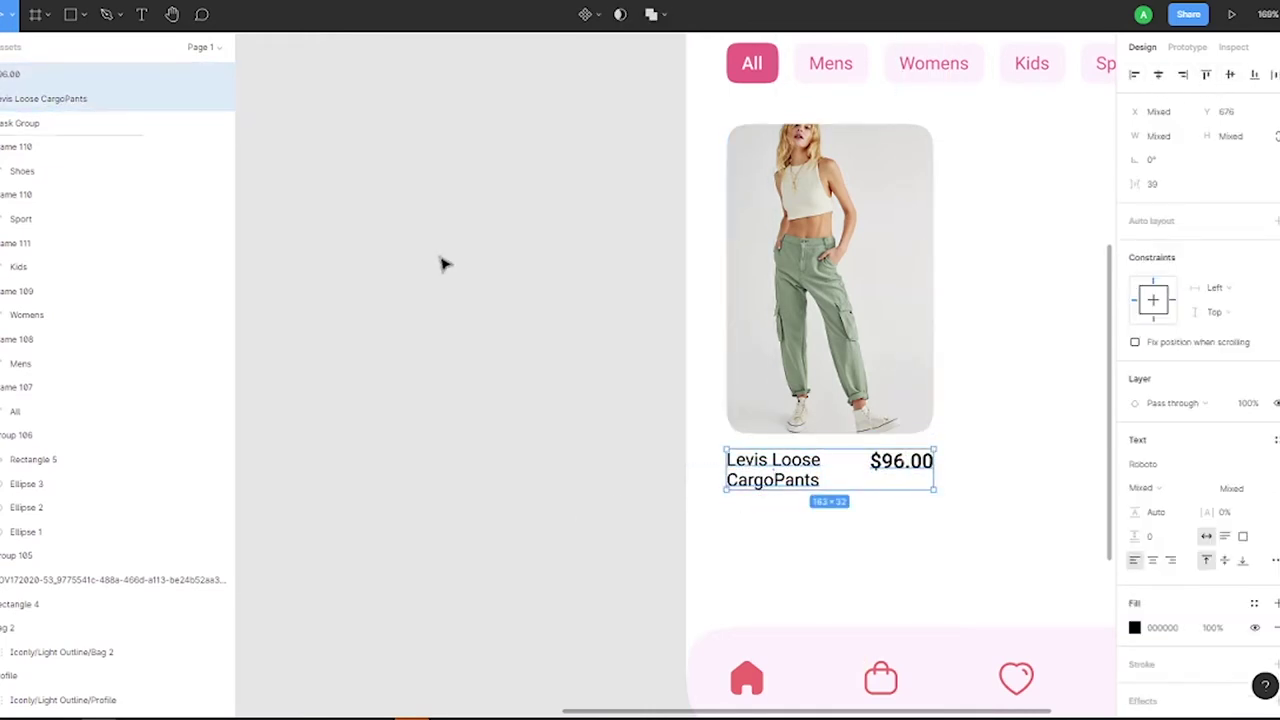
pyautogui.click(1031, 63)
# Draw a small white circle at the photo's top-right corner.
pyautogui.click(84, 14)
pyautogui.click(57, 89)
pyautogui.moveTo(392, 166)
pyautogui.mouseDown()
pyautogui.moveTo(417, 190)
pyautogui.moveTo(900, 155)
pyautogui.mouseUp()
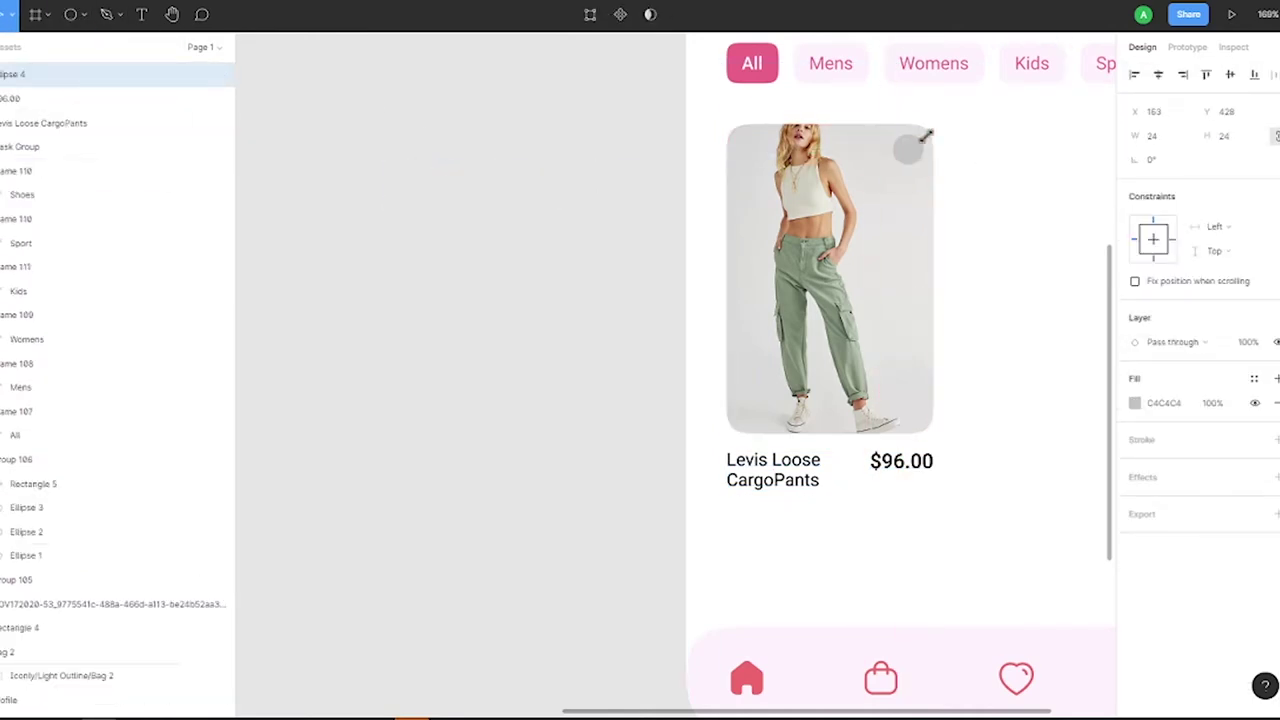
pyautogui.click(1135, 402)
# Insert an Iconly Light heart icon and size it 20×20.
pyautogui.rightClick(400, 187)
pyautogui.click(600, 381)
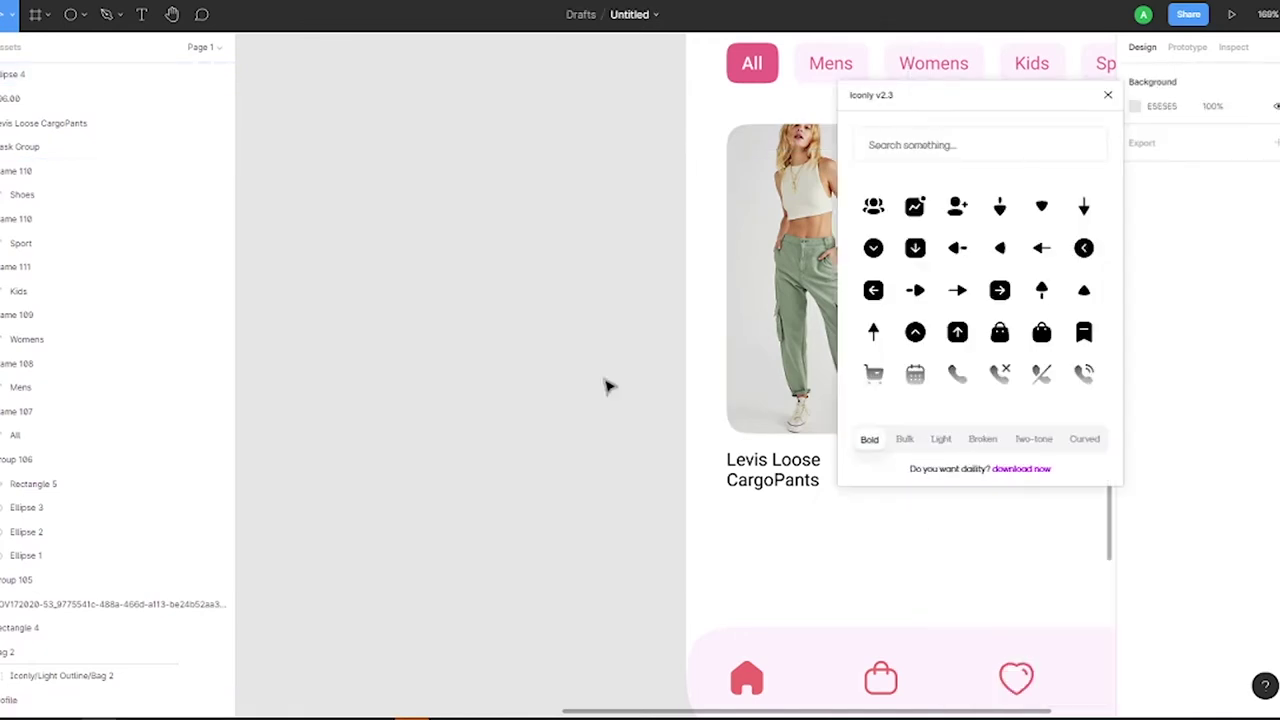
pyautogui.click(940, 438)
pyautogui.scroll(-3, 980, 300)
pyautogui.moveTo(993, 313)
pyautogui.mouseDown()
pyautogui.moveTo(675, 375)
pyautogui.moveTo(906, 150)
pyautogui.mouseUp()
pyautogui.click(1108, 94)
pyautogui.click(1228, 160)
pyautogui.write('20')
pyautogui.press('Return')
pyautogui.scroll(5, 912, 142)
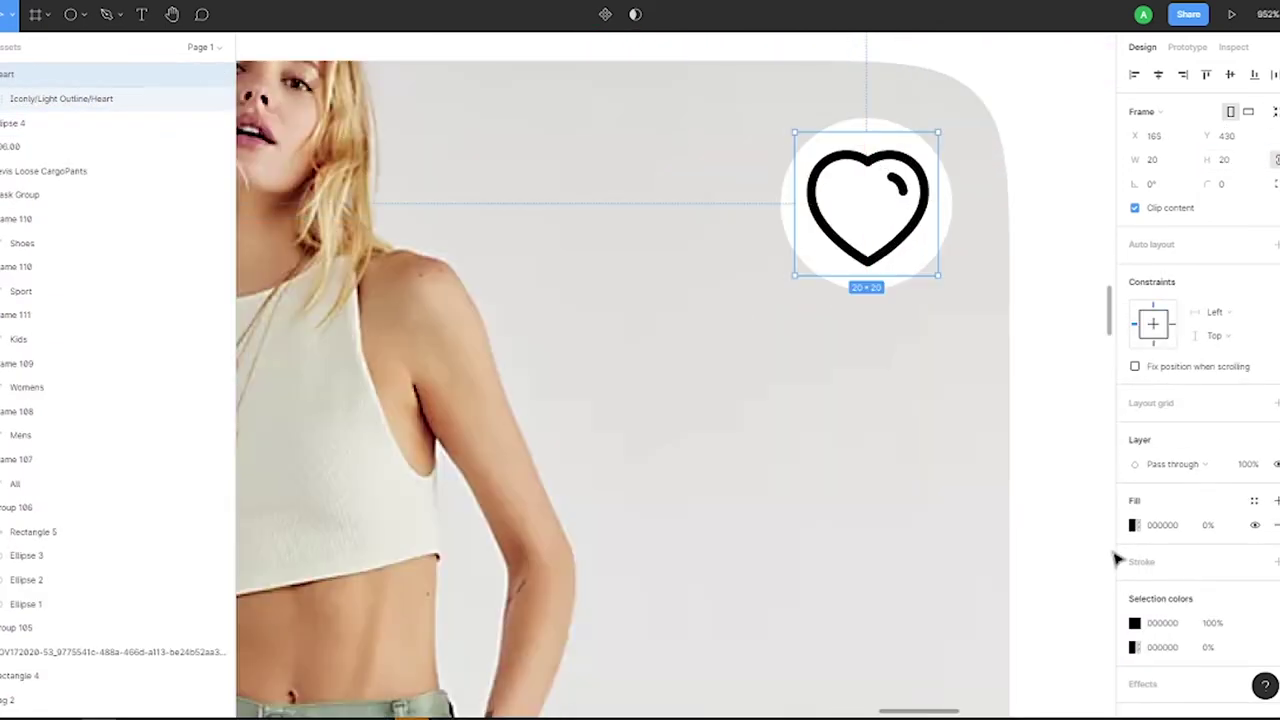
pyautogui.scroll(-5, 817, 194)
# Fill the heart F16C83 and group it with the white circle.
pyautogui.click(1134, 622)
pyautogui.write('F16C83')
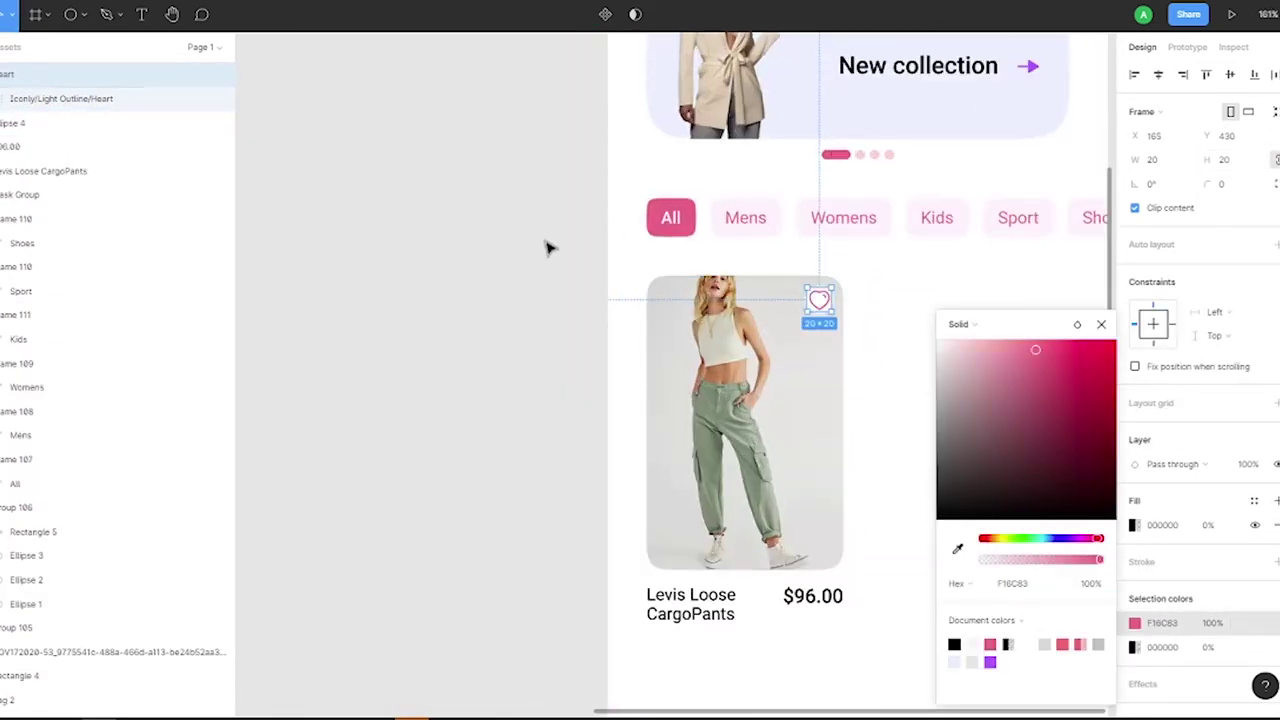
pyautogui.click(545, 249)
pyautogui.click(820, 316)
pyautogui.scroll(3, 820, 316)
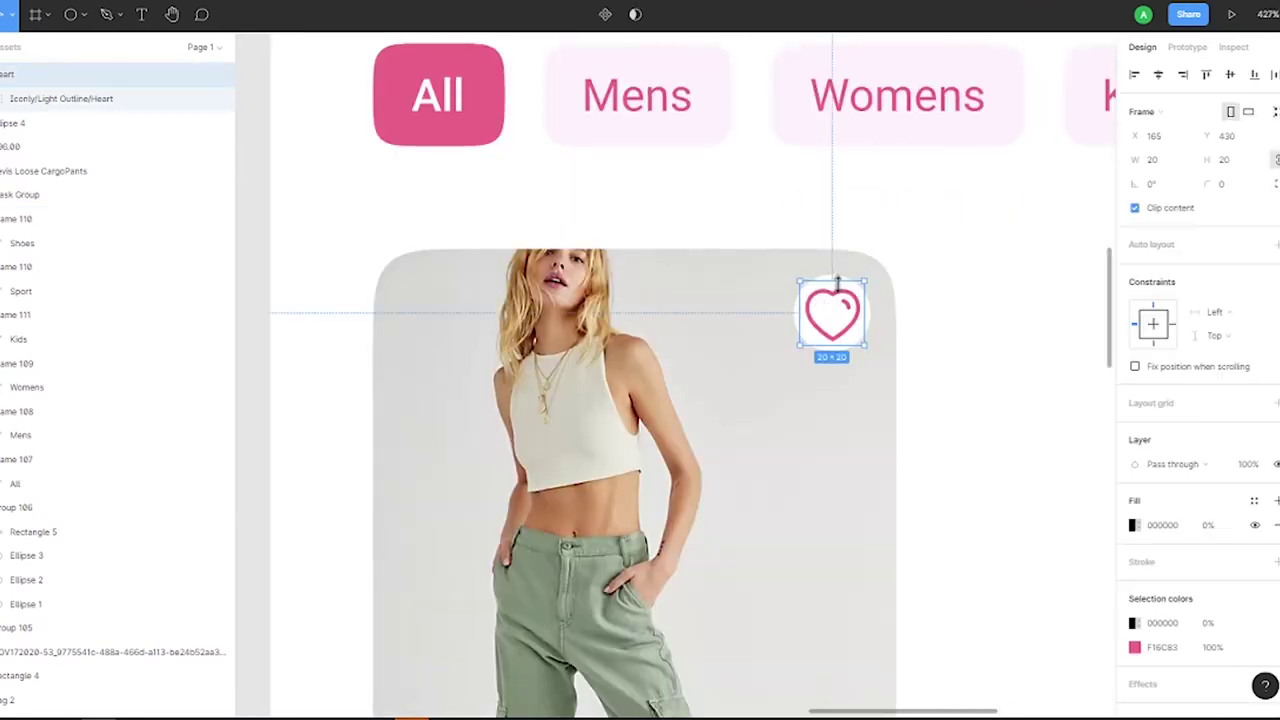
pyautogui.keyDown('shift'); pyautogui.click(834, 277); pyautogui.keyUp('shift')
pyautogui.hotkey('ctrl', 'g')
# Place the white-outfit photo beside the first product card.
pyautogui.scroll(-5, 483, 278)
pyautogui.moveTo(483, 278)
pyautogui.mouseDown()
pyautogui.moveTo(966, 266)
pyautogui.moveTo(966, 229)
pyautogui.mouseUp()
pyautogui.scroll(5, 966, 266)
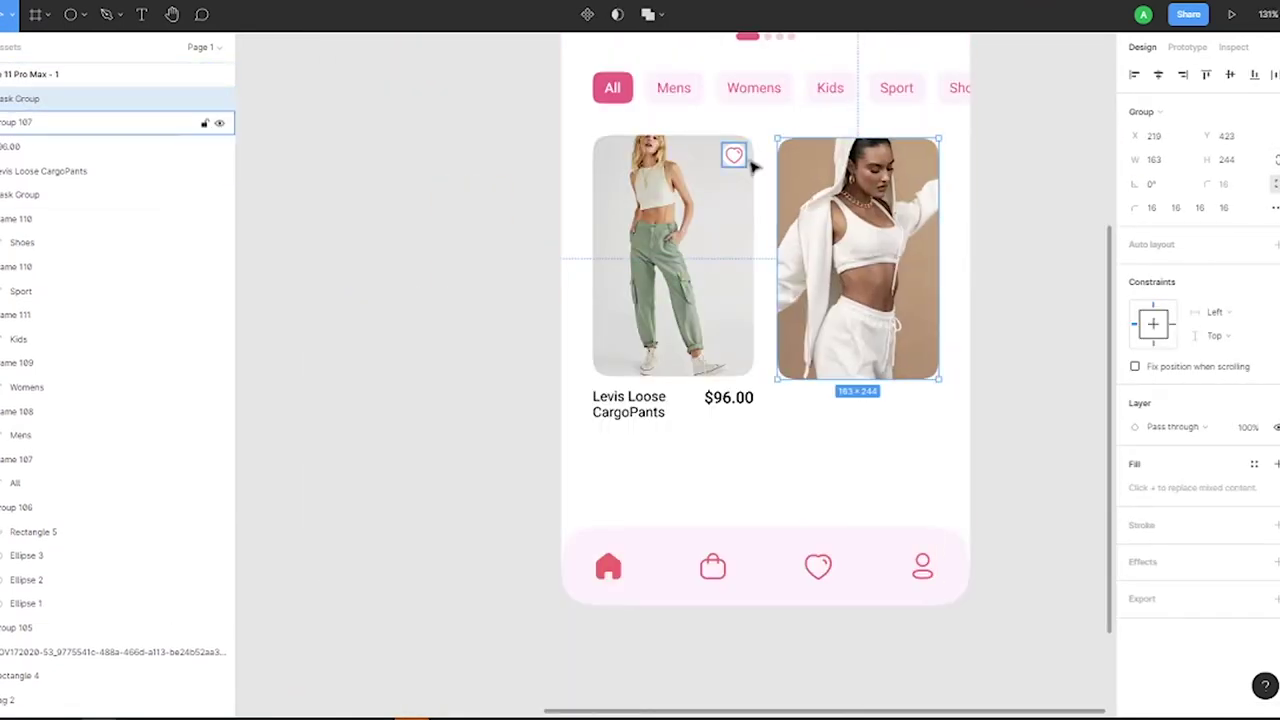
# Copy the heart badge, name and price to the second photo and rename it 'White Unisex Abella'.
pyautogui.click(734, 155)
pyautogui.hotkey('ctrl', 'd')
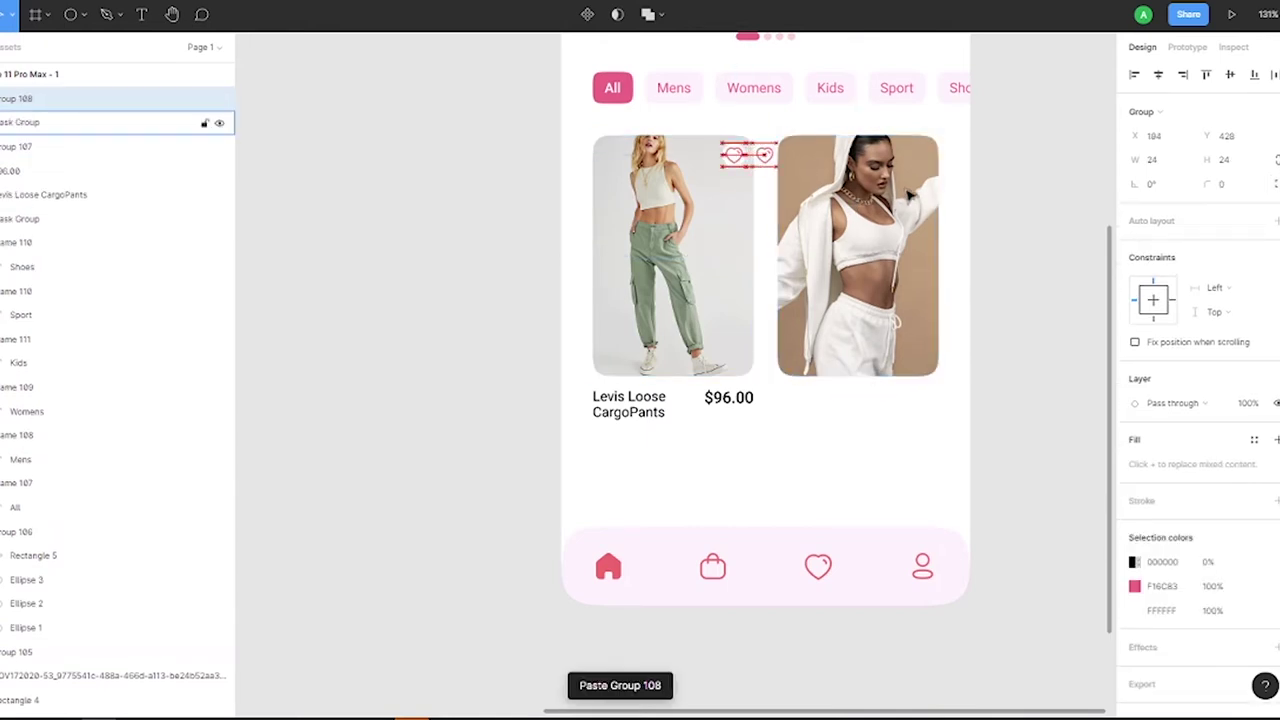
pyautogui.moveTo(734, 155); pyautogui.dragTo(824, 155)
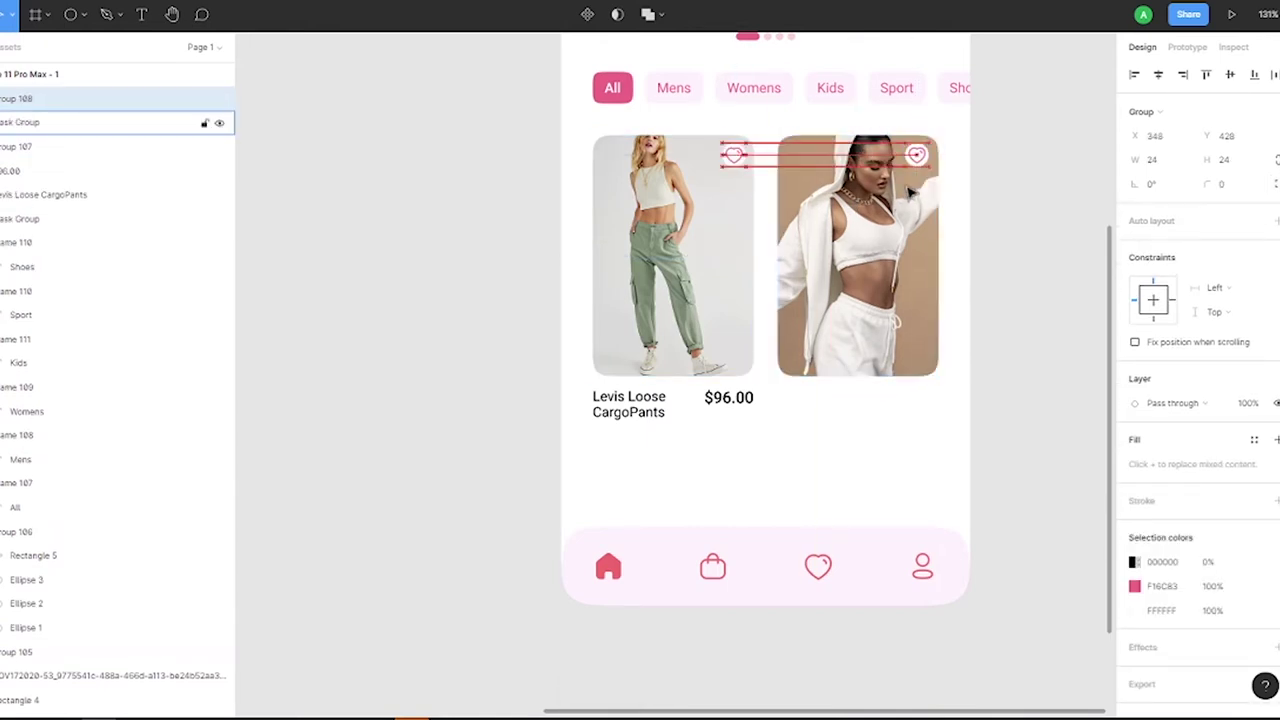
pyautogui.click(634, 414)
pyautogui.keyDown('shift'); pyautogui.click(728, 397); pyautogui.keyUp('shift')
pyautogui.hotkey('ctrl', 'd')
pyautogui.moveTo(616, 404); pyautogui.dragTo(803, 403)
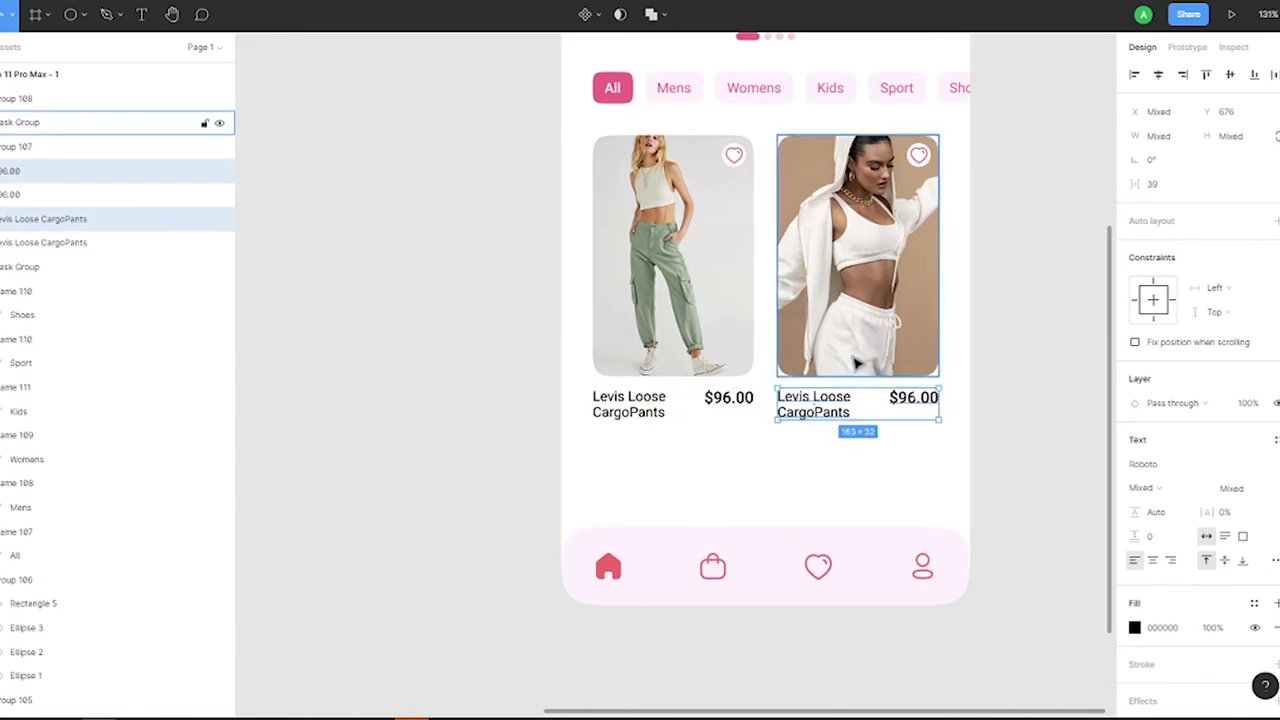
pyautogui.press('Escape')
pyautogui.click(806, 410)
pyautogui.doubleClick(790, 397)
pyautogui.write('White Unisex Abella')
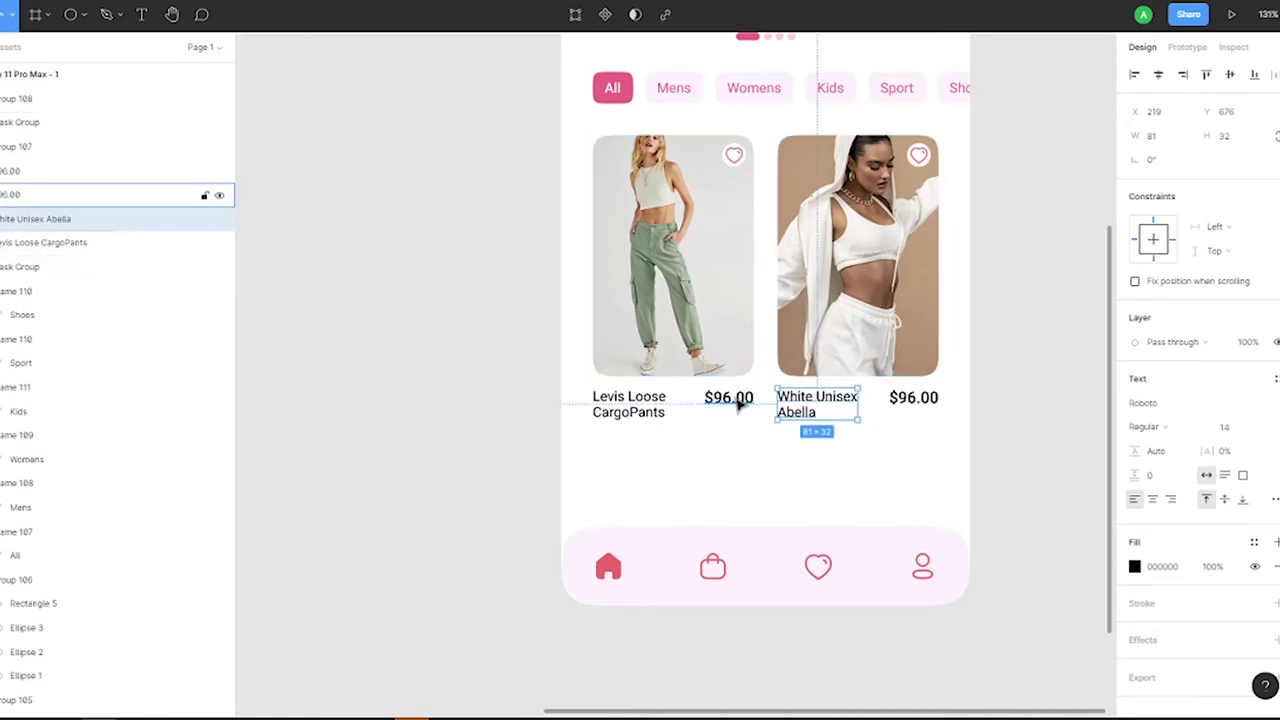
# Paste a new product photo below the Levis card, sent behind the navigation bar.
pyautogui.press('Escape')
pyautogui.hotkey('ctrl', 'v')
pyautogui.moveTo(463, 308)
pyautogui.mouseDown()
pyautogui.moveTo(770, 350)
pyautogui.moveTo(767, 334)
pyautogui.mouseUp()
pyautogui.scroll(3, 760, 330)
pyautogui.scroll(4, 737, 303)
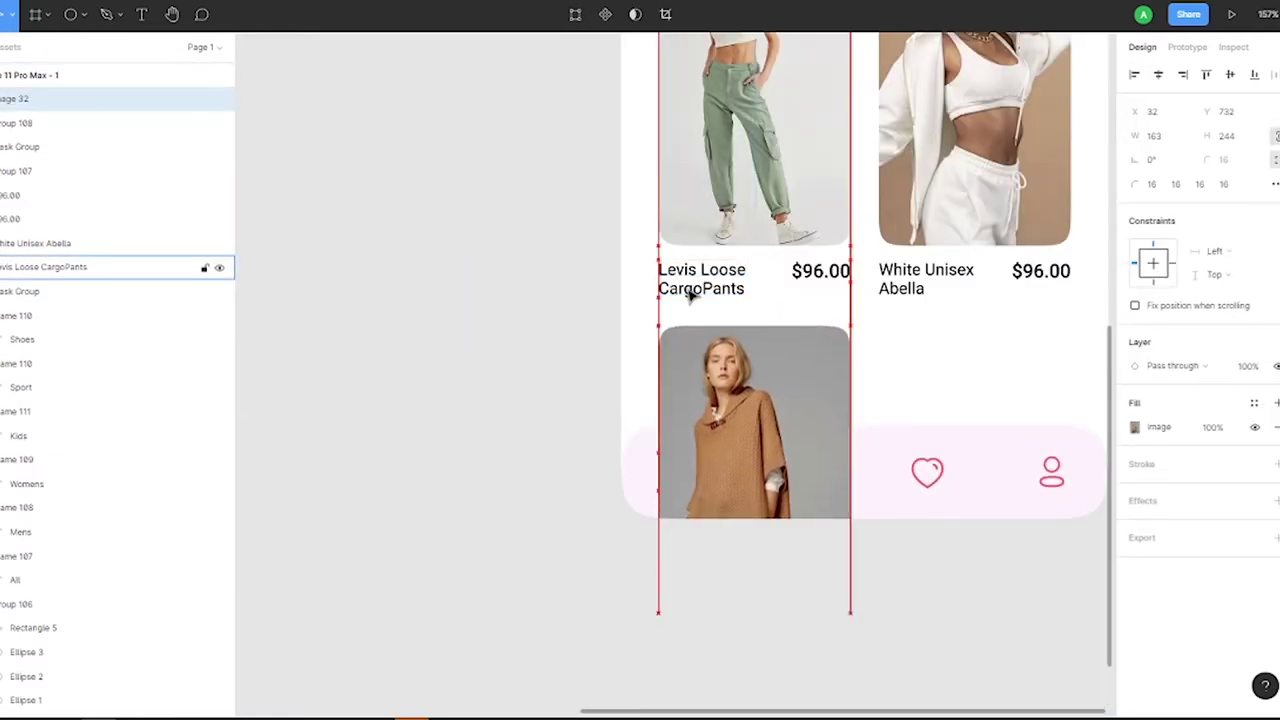
pyautogui.hotkey('ctrl', '[')
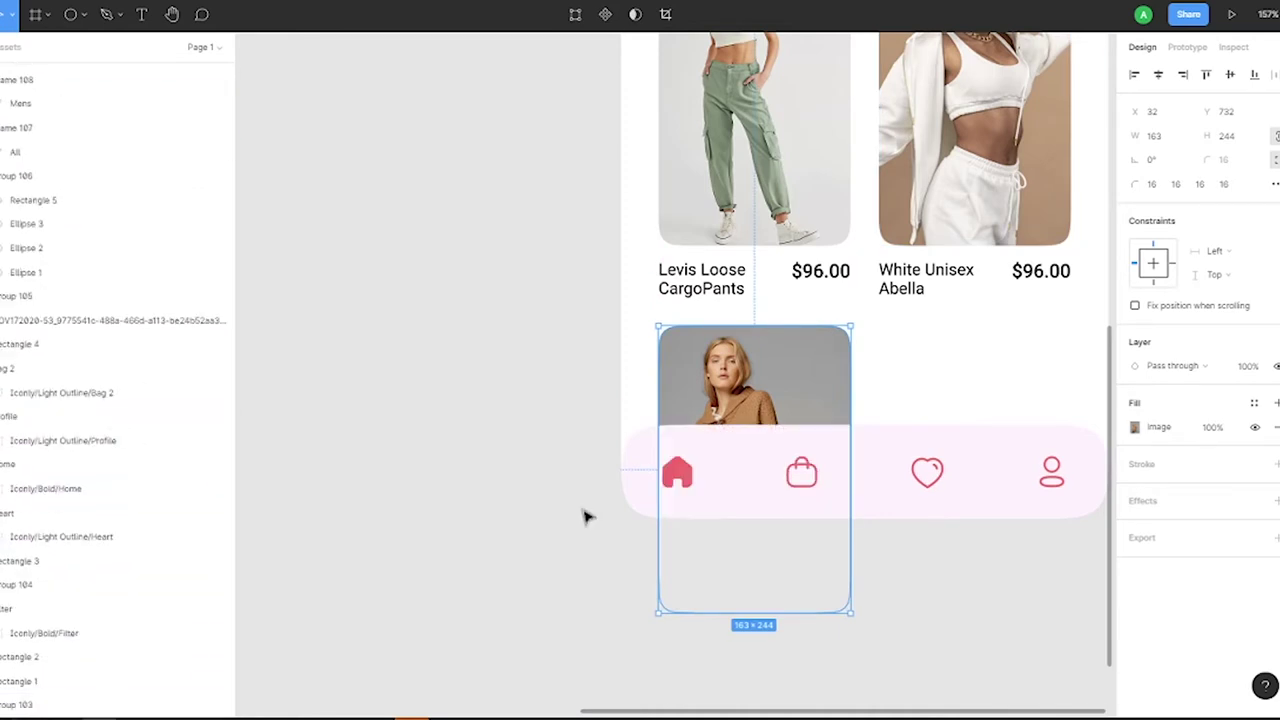
# Paste the grey photo beside it in row two and clip it into a mask group.
pyautogui.scroll(-5, 586, 514)
pyautogui.hotkey('ctrl', 'v')
pyautogui.moveTo(280, 460); pyautogui.dragTo(857, 337)
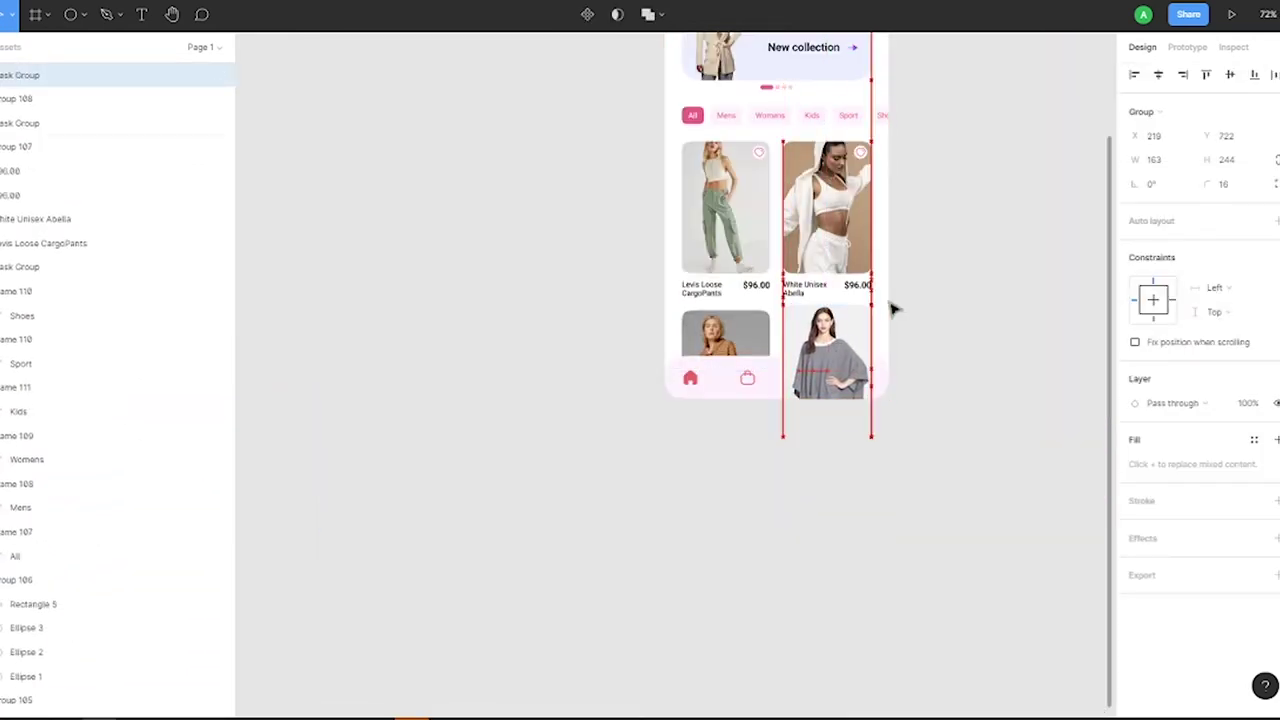
pyautogui.scroll(3, 851, 277)
pyautogui.hotkey('ctrl', 'alt', 'm')
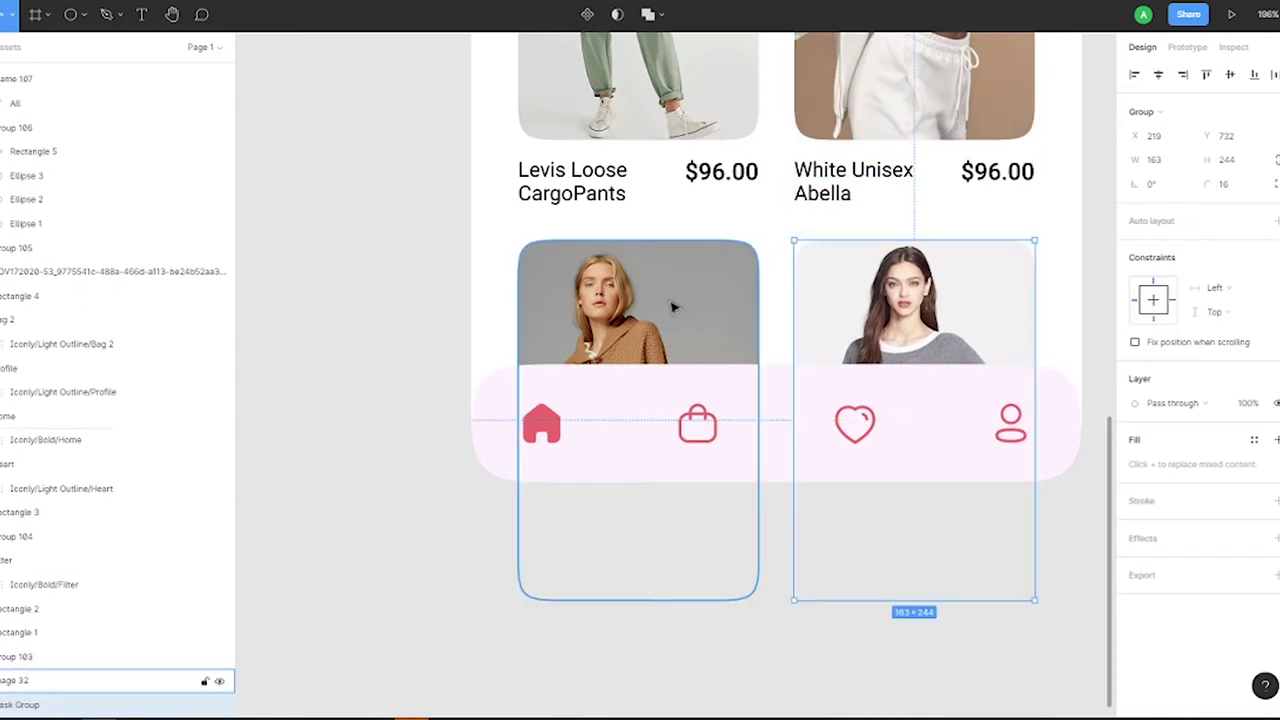
# Copy both heart badges onto the second-row photos and duplicate the home screen frame.
pyautogui.scroll(5, 671, 306)
pyautogui.click(723, 41)
pyautogui.keyDown('shift'); pyautogui.click(997, 42); pyautogui.keyUp('shift')
pyautogui.scroll(-6, 950, 110)
pyautogui.hotkey('ctrl', 'd')
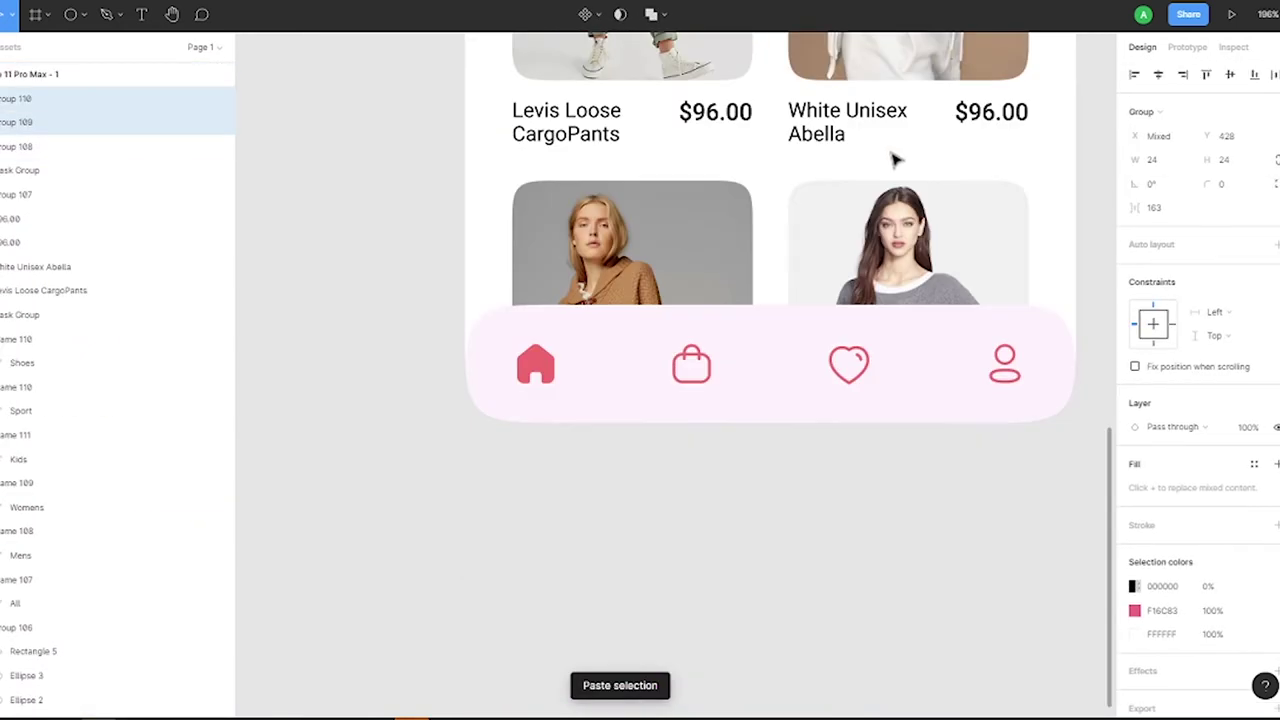
pyautogui.scroll(-2, 660, 243)
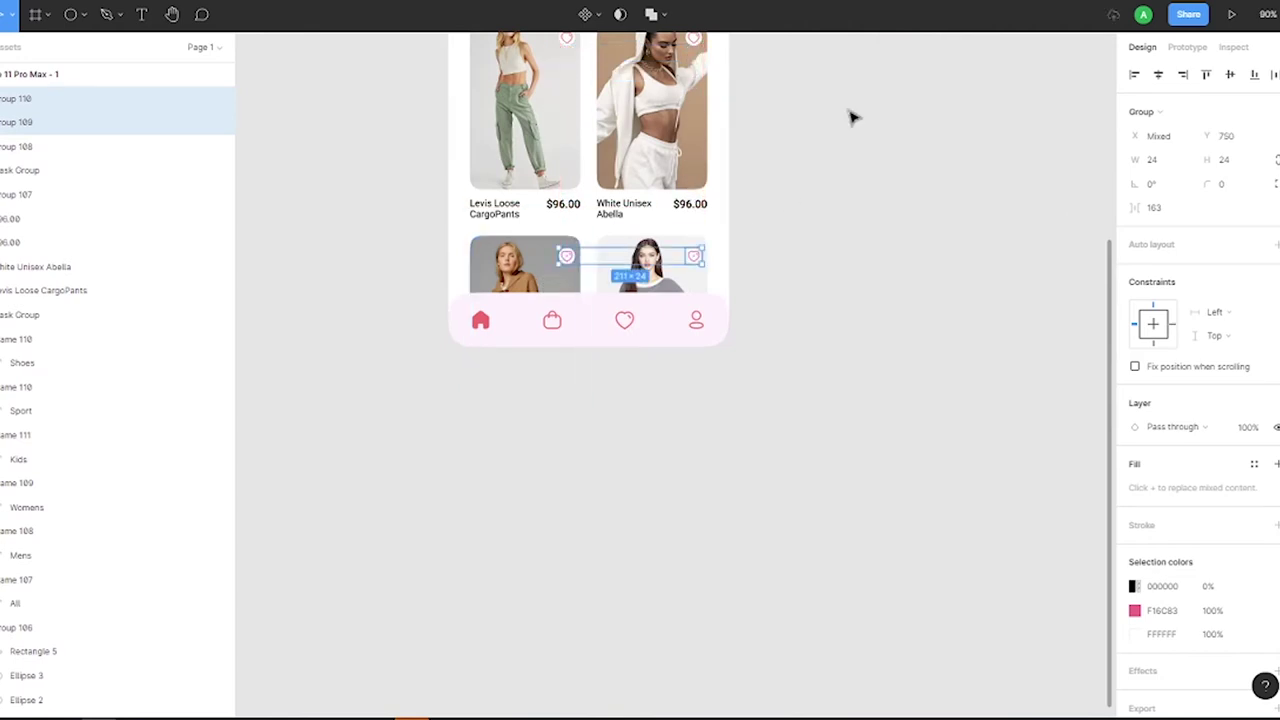
pyautogui.scroll(5, 480, 69)
pyautogui.click(562, 386)
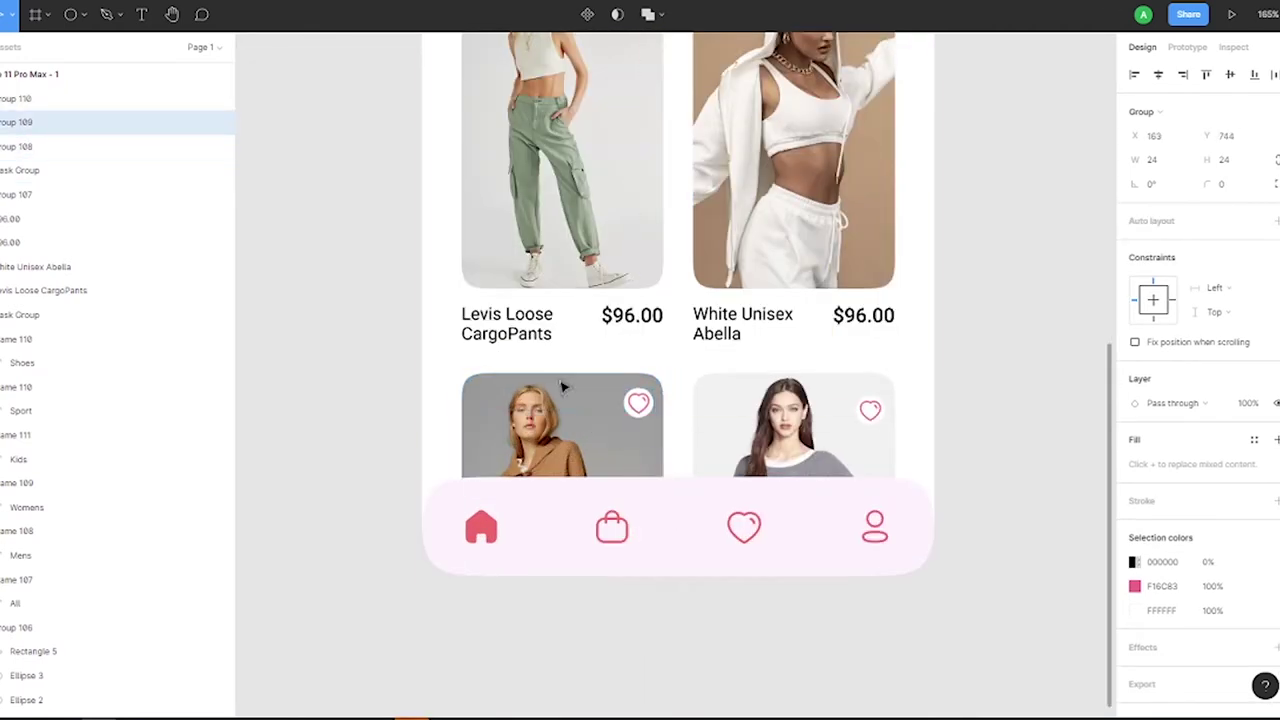
pyautogui.moveTo(638, 399); pyautogui.dragTo(835, 393)
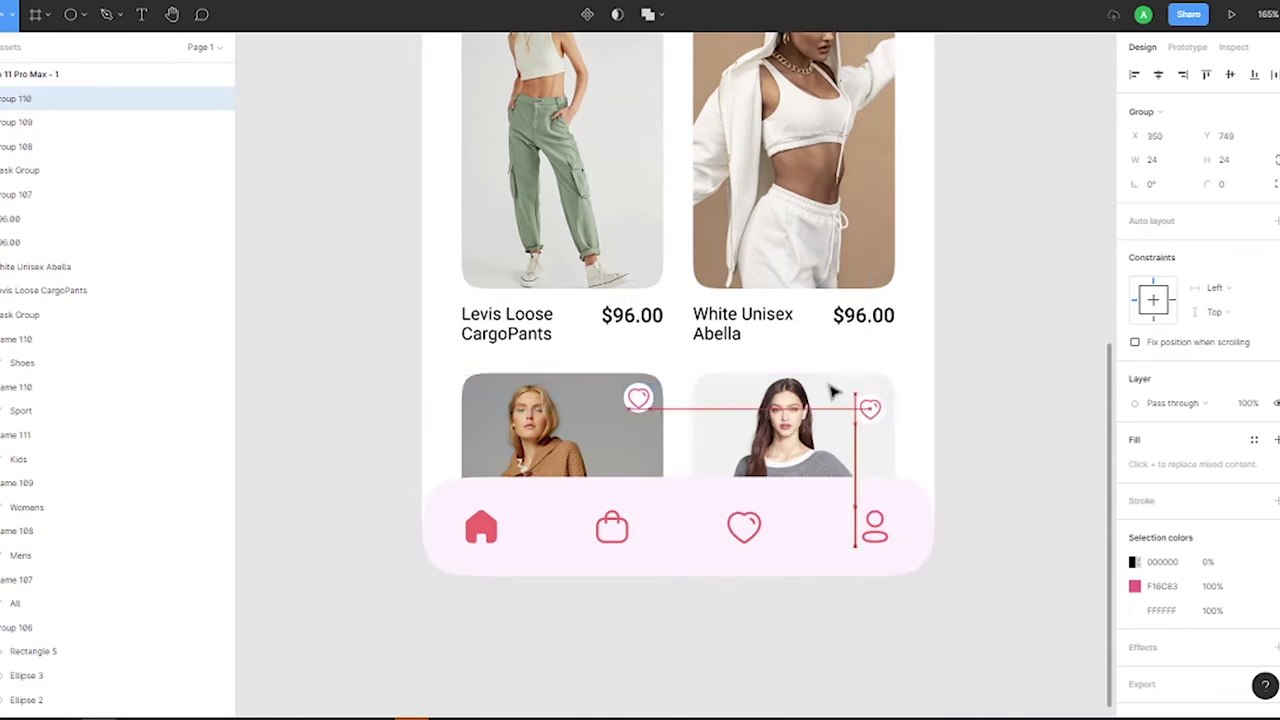
pyautogui.click(986, 277)
pyautogui.hotkey('shift', '1')
# Position the duplicate screen to the right and delete its contents.
pyautogui.moveTo(612, 62); pyautogui.dragTo(909, 51)
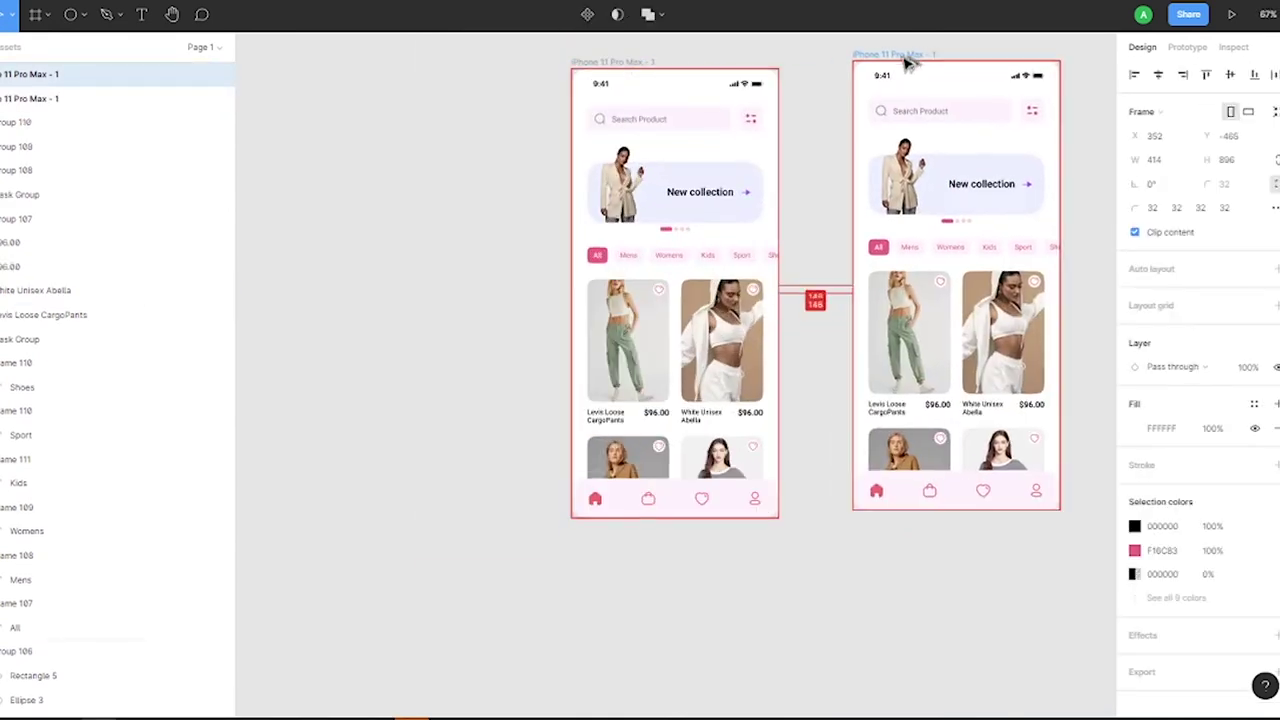
pyautogui.click(1085, 78)
pyautogui.moveTo(1085, 78)
pyautogui.mouseDown()
pyautogui.moveTo(851, 531)
pyautogui.moveTo(840, 478)
pyautogui.mouseUp()
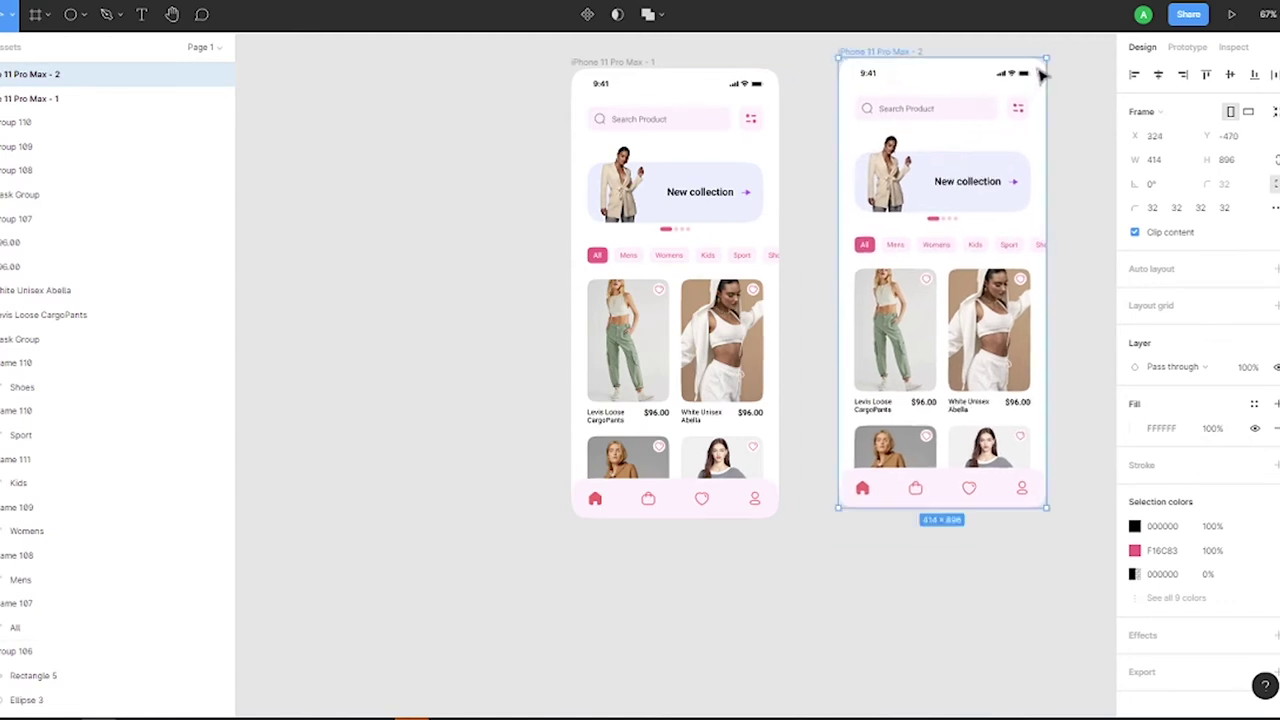
pyautogui.press('Delete')
# Give the empty frame an image fill of the white-outfit model in Crop mode.
pyautogui.click(869, 51)
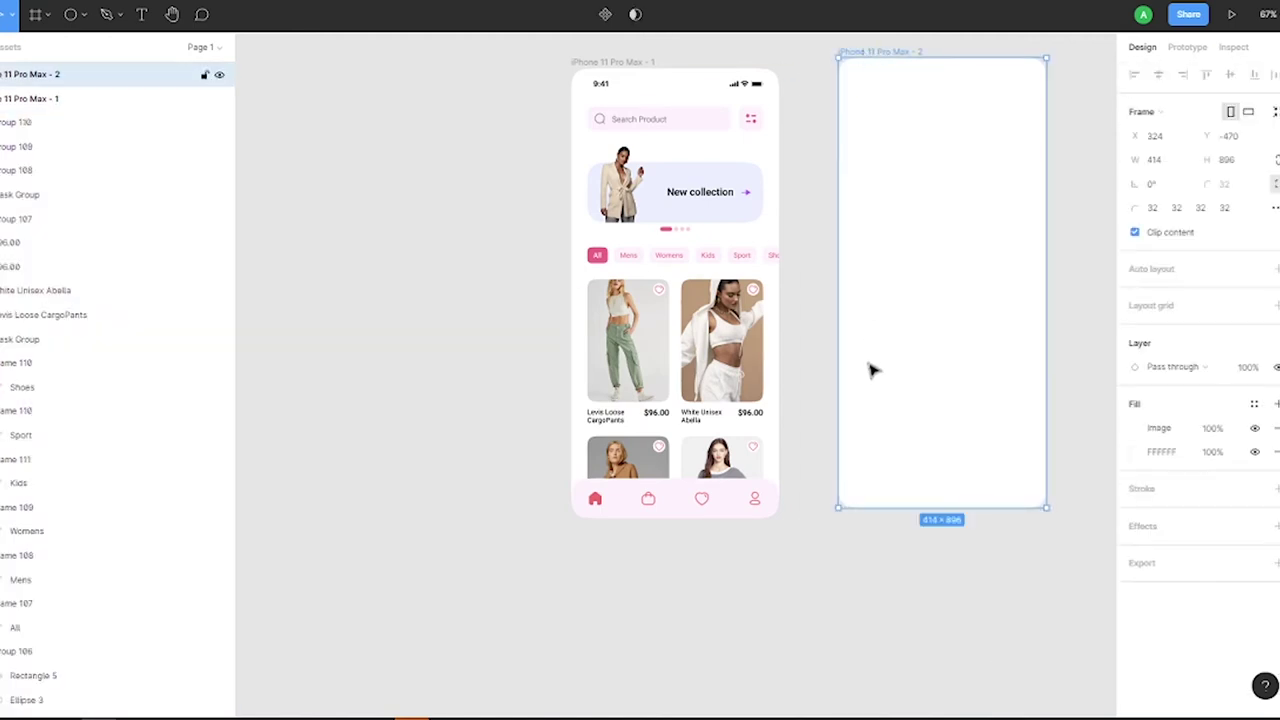
pyautogui.scroll(-3, 945, 147)
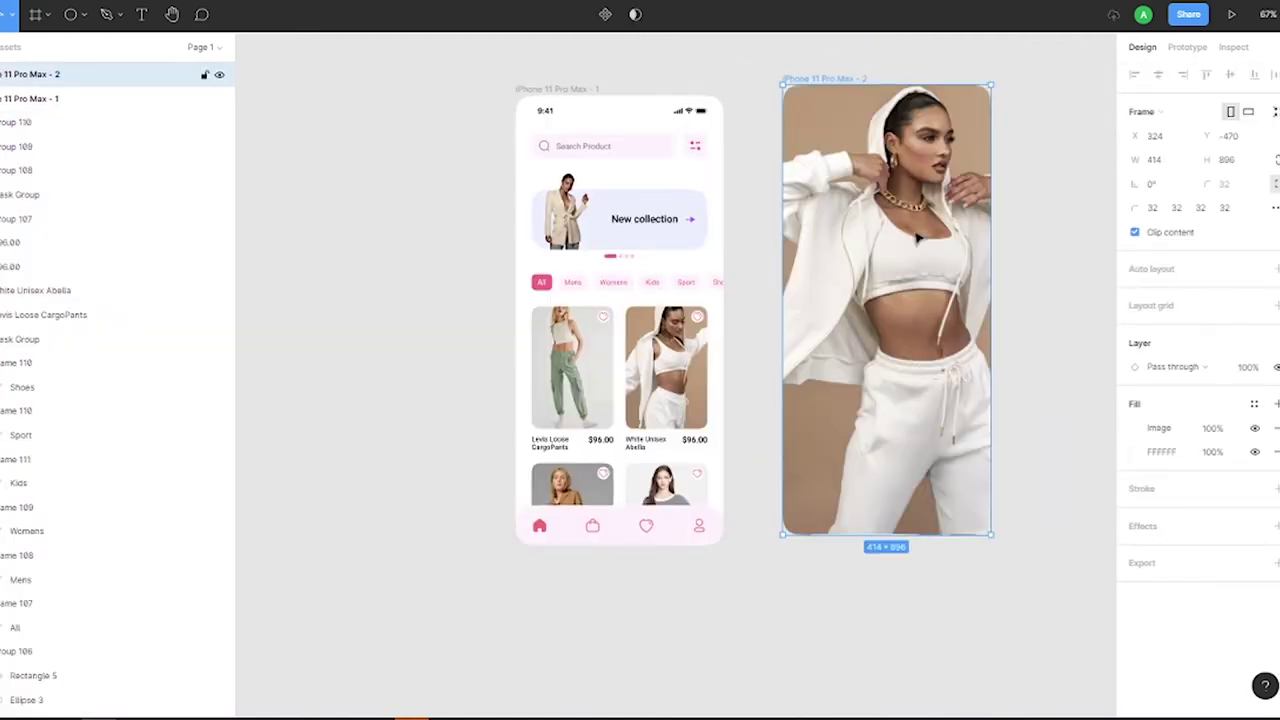
pyautogui.click(1135, 427)
pyautogui.click(966, 389)
pyautogui.click(893, 175)
pyautogui.moveTo(941, 277)
pyautogui.mouseDown()
pyautogui.moveTo(873, 282)
pyautogui.moveTo(972, 282)
pyautogui.moveTo(886, 262)
pyautogui.mouseUp()
pyautogui.click(1135, 427)
pyautogui.click(962, 389)
pyautogui.click(962, 437)
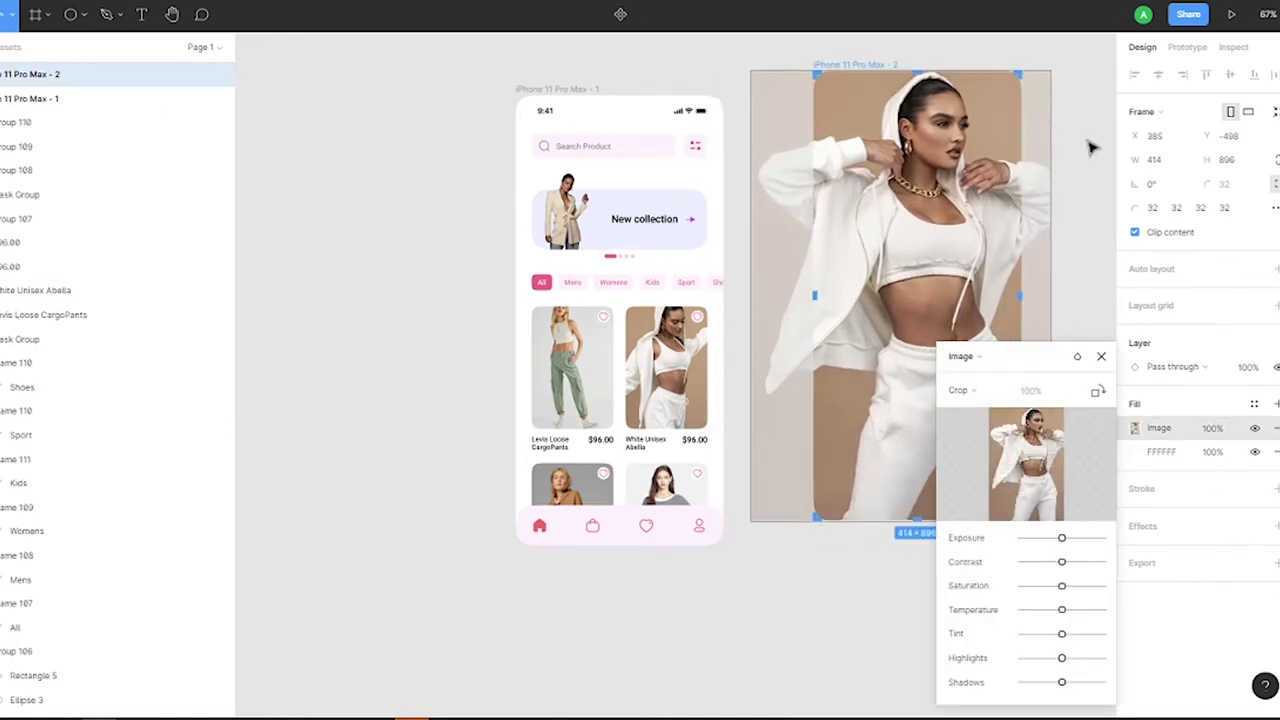
pyautogui.click(700, 668)
pyautogui.rightClick(624, 648)
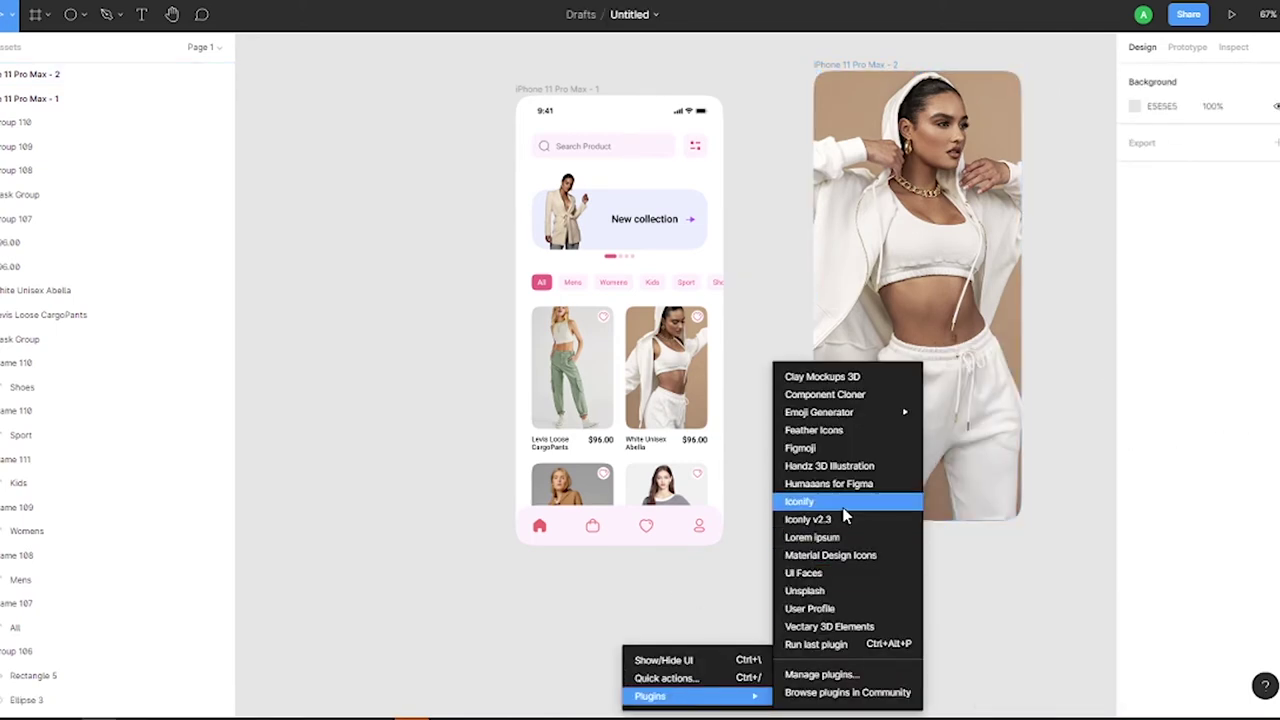
# Insert a white Iconly left-arrow icon at 32×32 in the photo's top-left.
pyautogui.click(902, 532)
pyautogui.click(960, 250)
pyautogui.click(1228, 162)
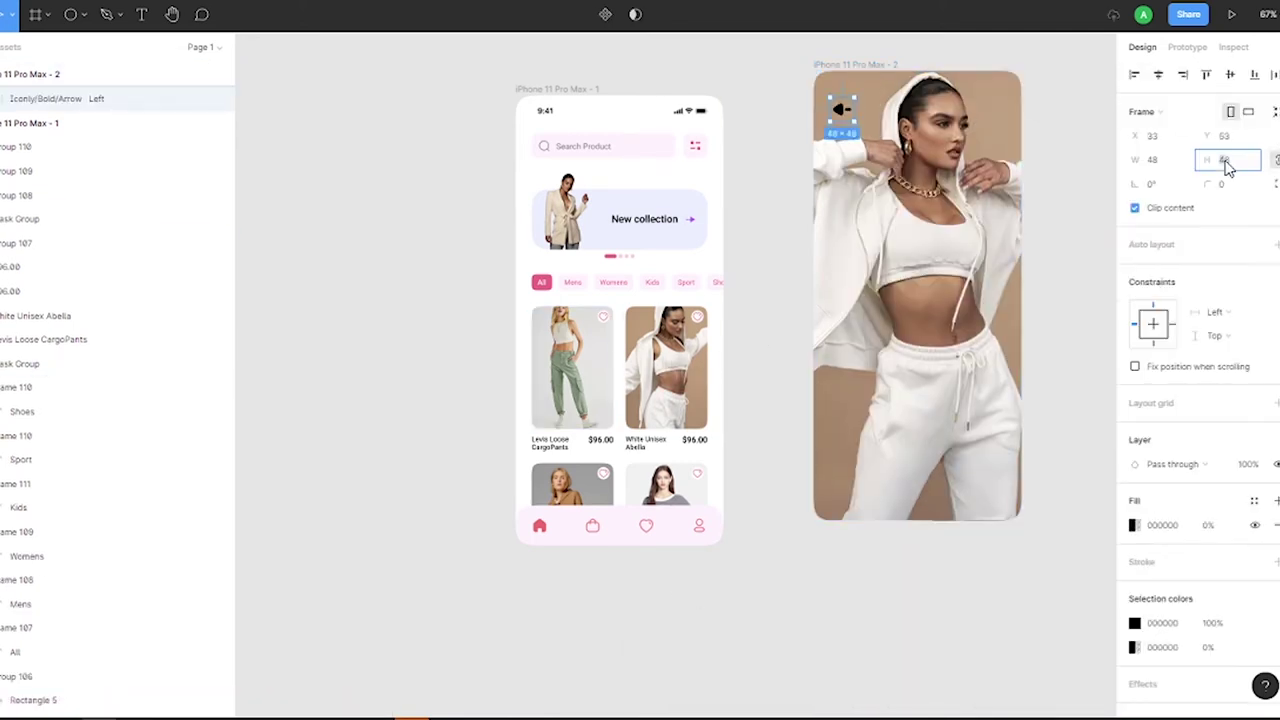
pyautogui.write('2')
pyautogui.press('Return')
pyautogui.click(1134, 622)
pyautogui.press('Escape')
pyautogui.scroll(5, 745, 91)
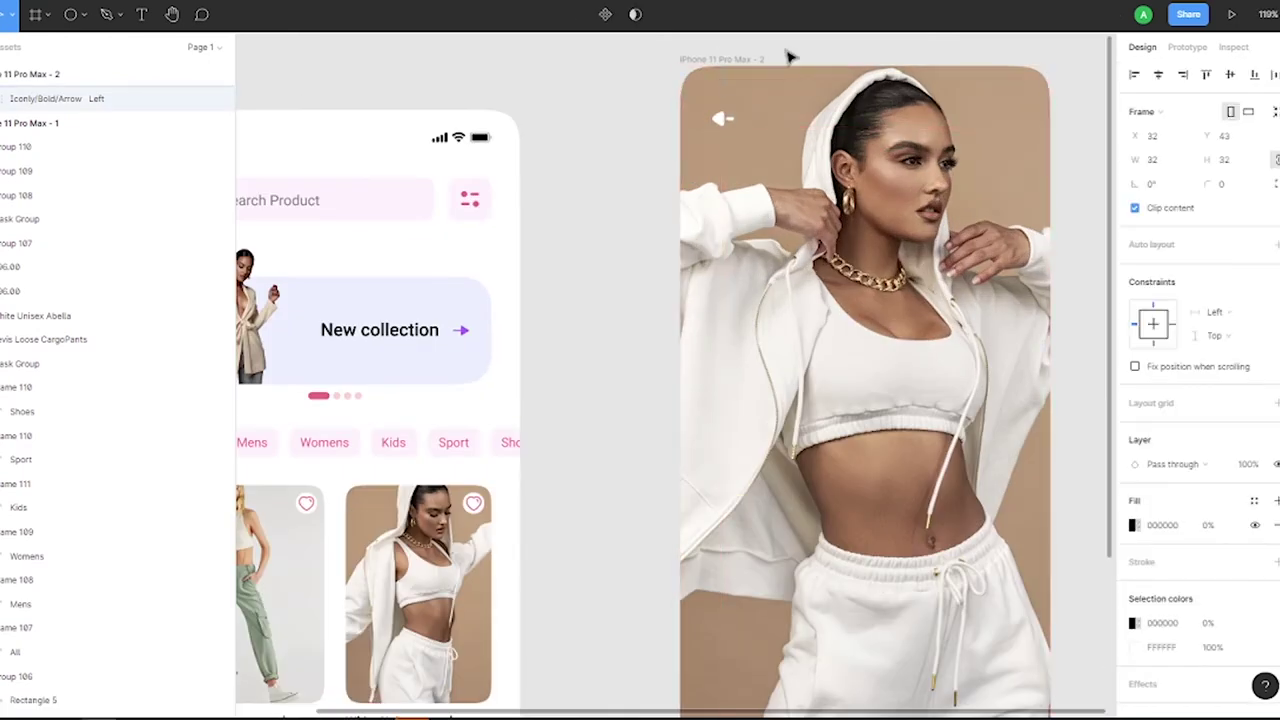
pyautogui.scroll(-5, 700, 115)
# Import a share icon via Iconify, place it top-right and make it white (FFFFFF).
pyautogui.rightClick(709, 630)
pyautogui.press('Escape')
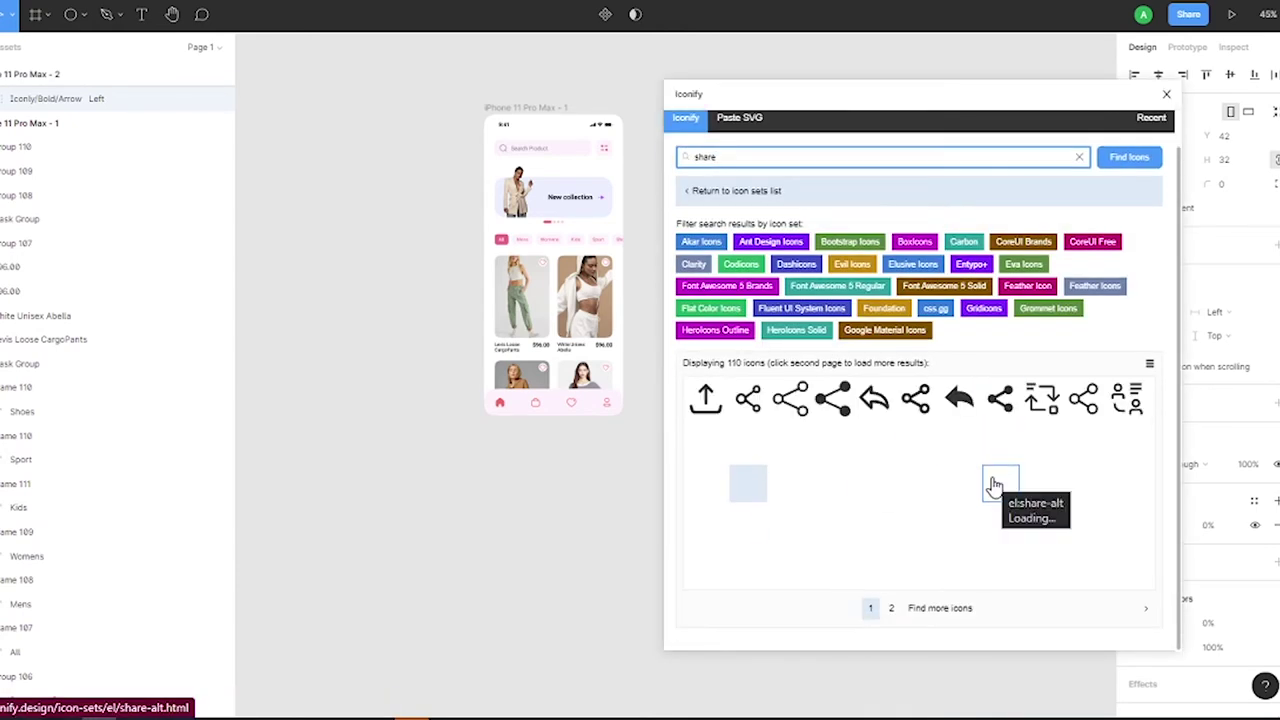
pyautogui.scroll(-5, 1147, 385)
pyautogui.click(1123, 614)
pyautogui.click(1166, 93)
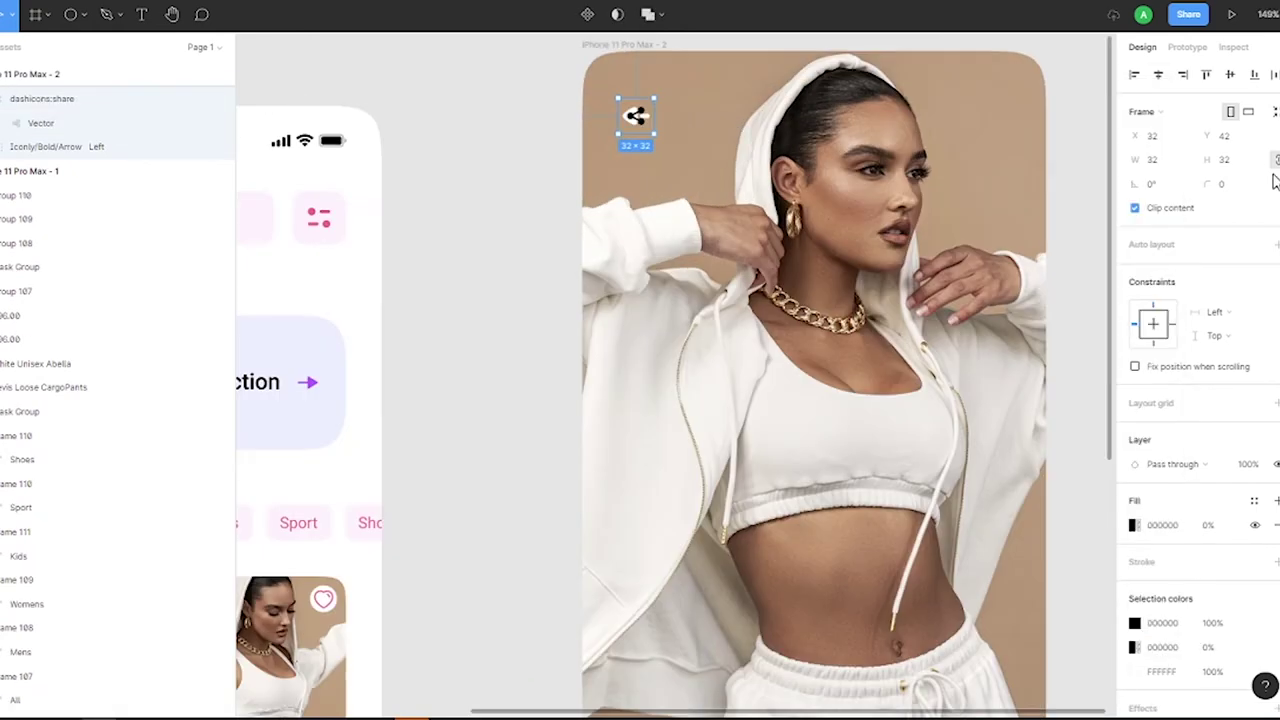
pyautogui.click(40, 122)
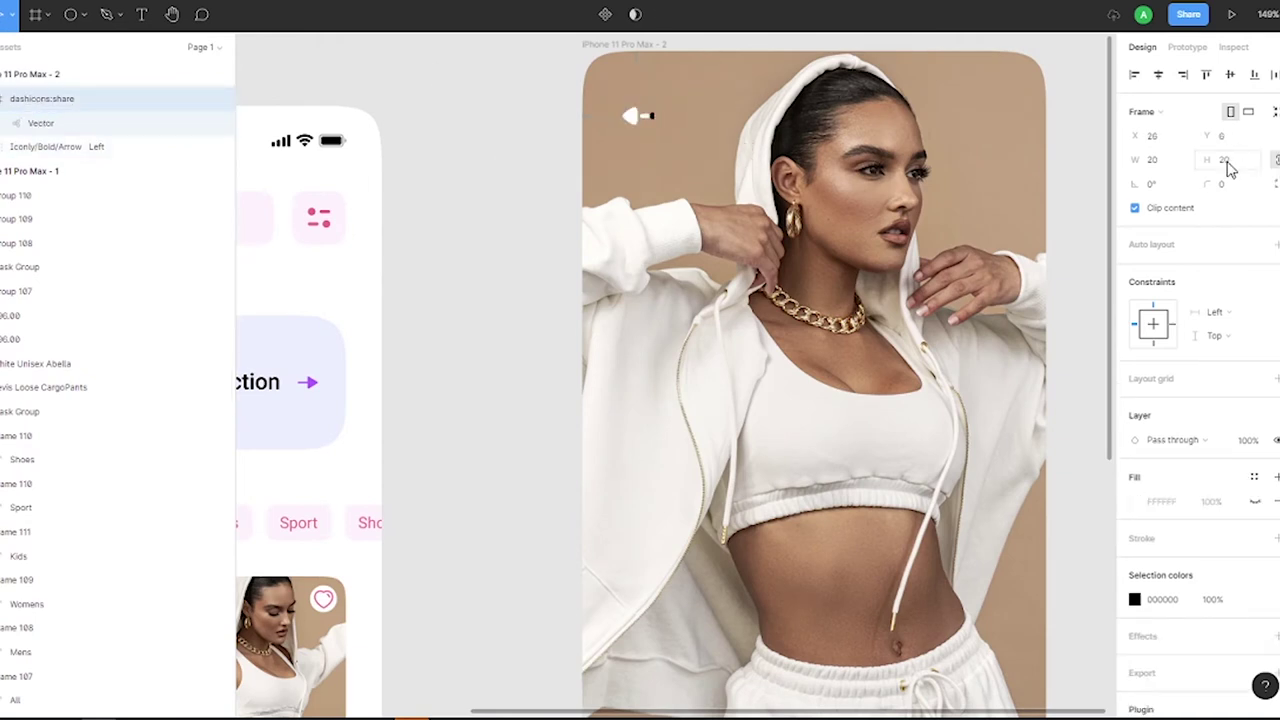
pyautogui.moveTo(40, 98); pyautogui.dragTo(14, 114)
pyautogui.moveTo(677, 121); pyautogui.dragTo(1048, 115)
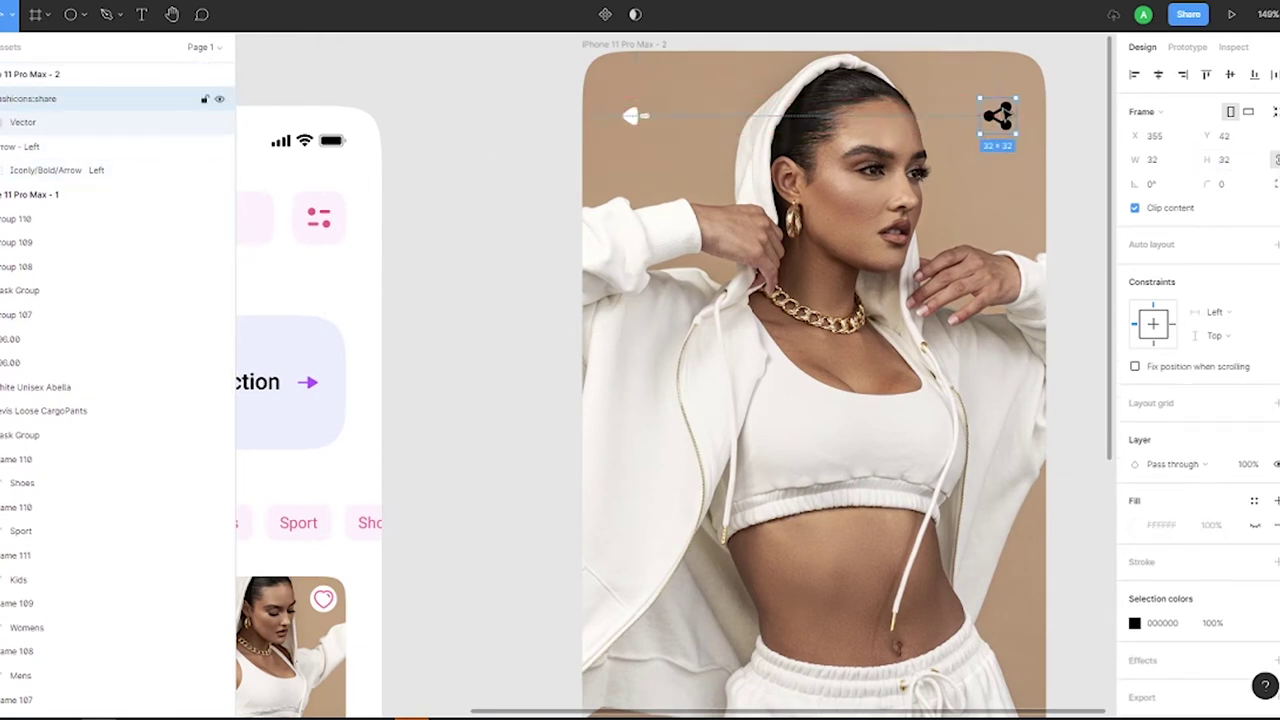
pyautogui.click(1134, 622)
pyautogui.moveTo(1100, 420); pyautogui.dragTo(950, 338)
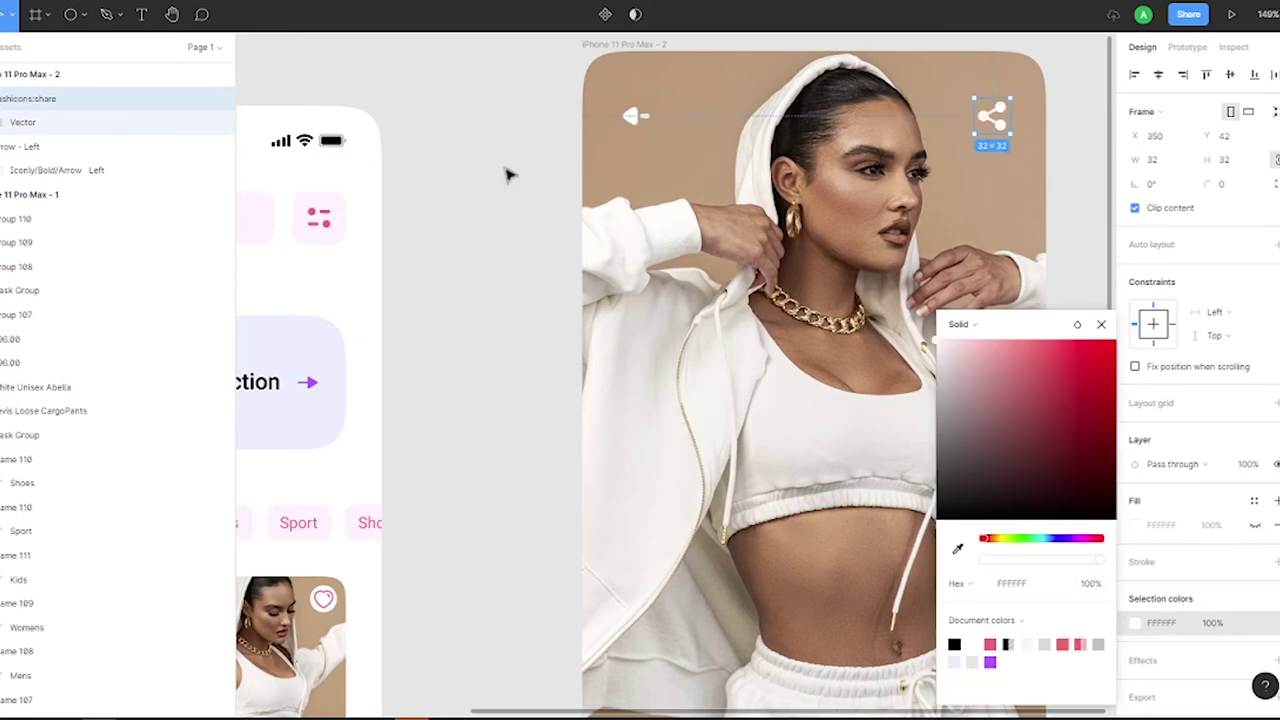
pyautogui.click(509, 171)
pyautogui.click(84, 14)
pyautogui.click(100, 45)
pyautogui.scroll(-5, 765, 383)
# Draw a 350×470 rectangle over the photo's lower half with corner radius 32.
pyautogui.moveTo(760, 385)
pyautogui.mouseDown()
pyautogui.moveTo(878, 456)
pyautogui.moveTo(881, 535)
pyautogui.mouseUp()
pyautogui.moveTo(750, 459); pyautogui.dragTo(755, 459)
pyautogui.scroll(5, 857, 551)
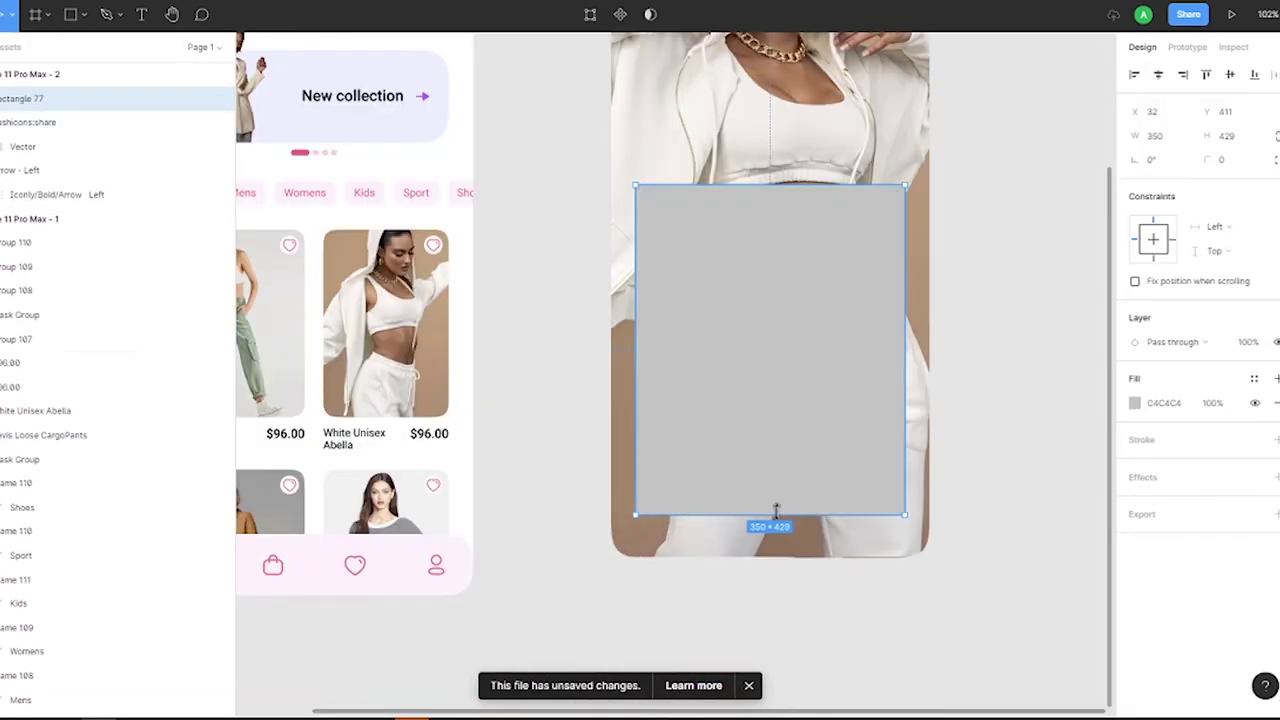
pyautogui.moveTo(823, 524)
pyautogui.mouseDown()
pyautogui.moveTo(840, 519)
pyautogui.moveTo(845, 556)
pyautogui.mouseUp()
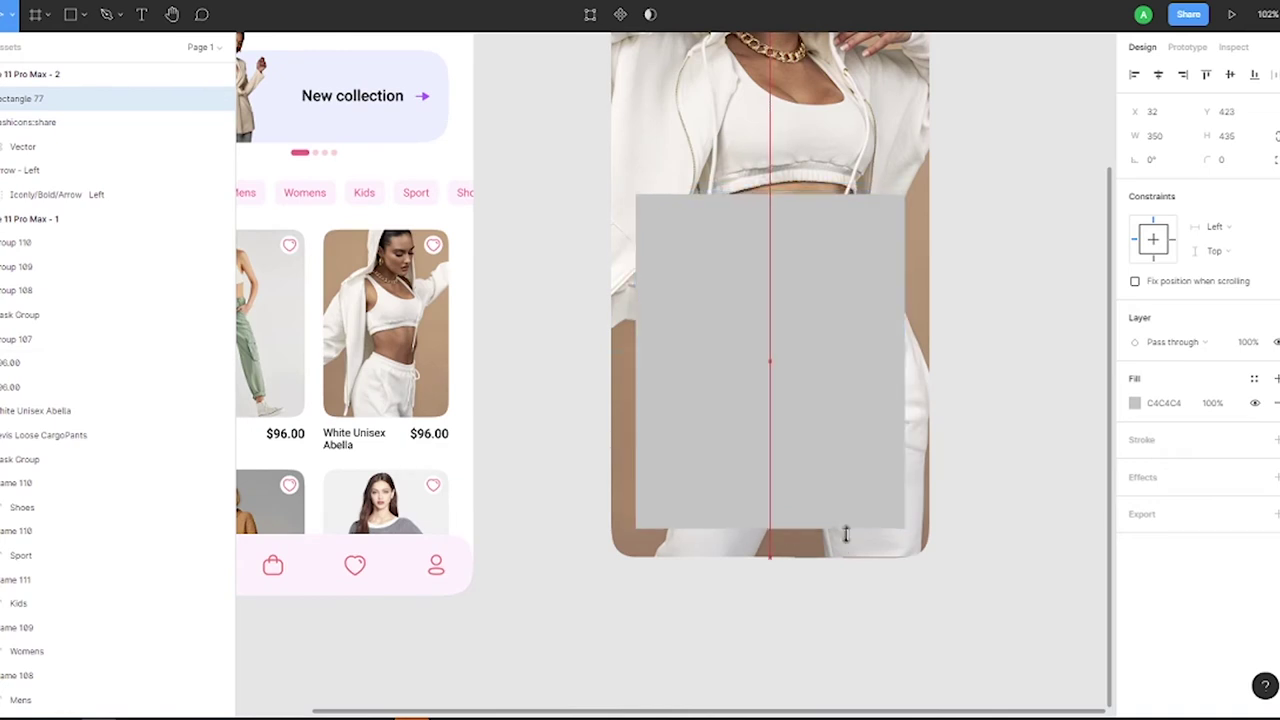
pyautogui.write('32')
pyautogui.press('Return')
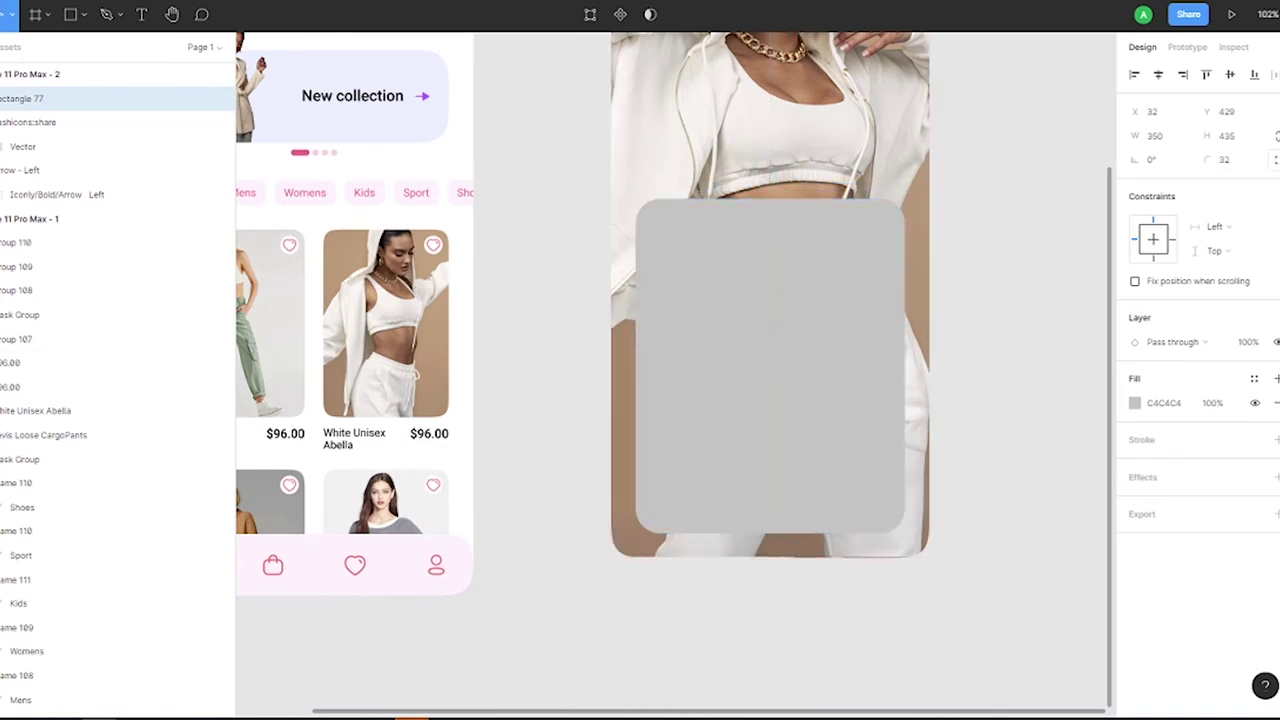
pyautogui.write('470')
pyautogui.press('Return')
pyautogui.moveTo(871, 548); pyautogui.dragTo(906, 525)
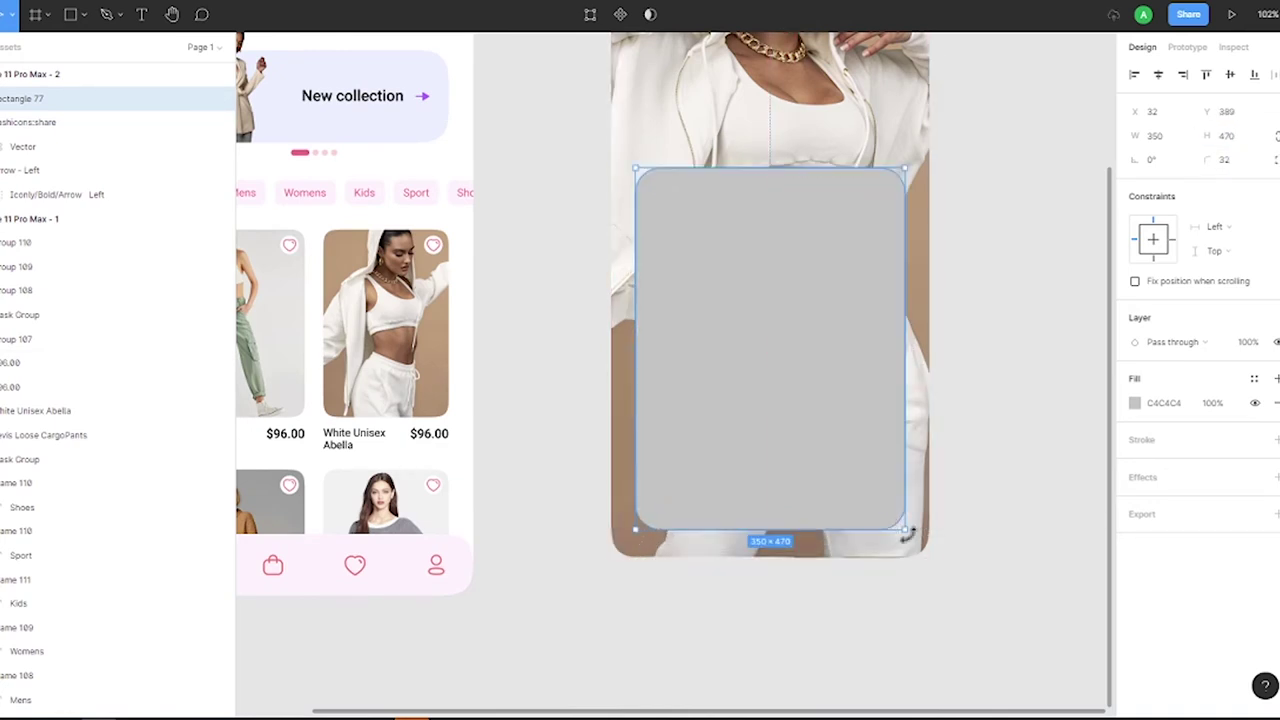
# Fill the rectangle FB7F93 at 70% opacity and add a 32 background blur.
pyautogui.click(1134, 402)
pyautogui.click(989, 644)
pyautogui.write('FB7F93')
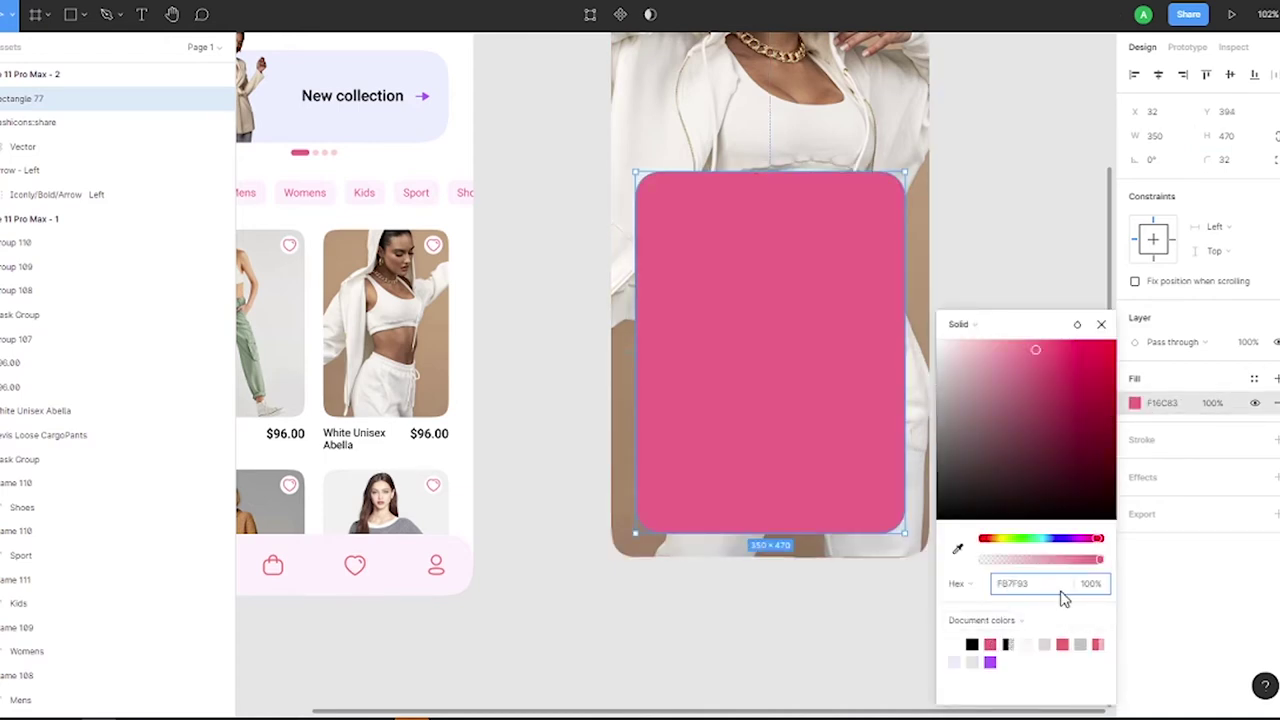
pyautogui.press('Return')
pyautogui.click(1276, 477)
pyautogui.click(1195, 500)
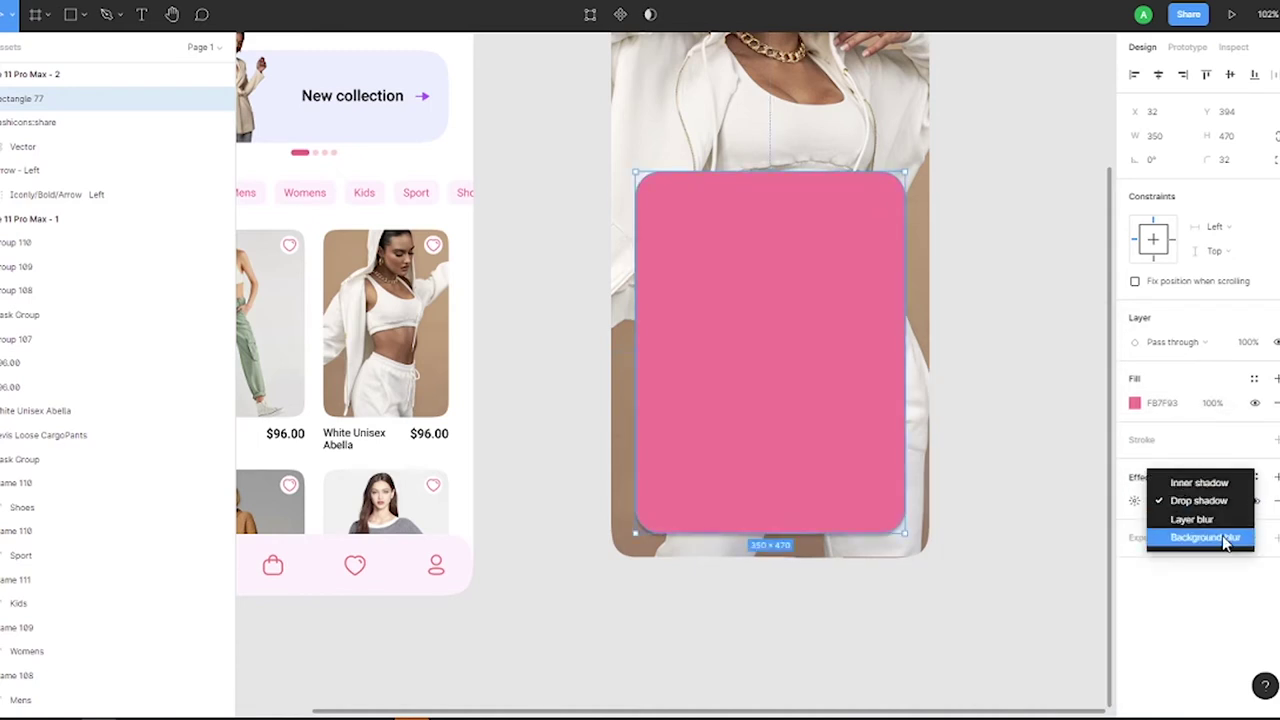
pyautogui.click(1190, 537)
pyautogui.press('Return')
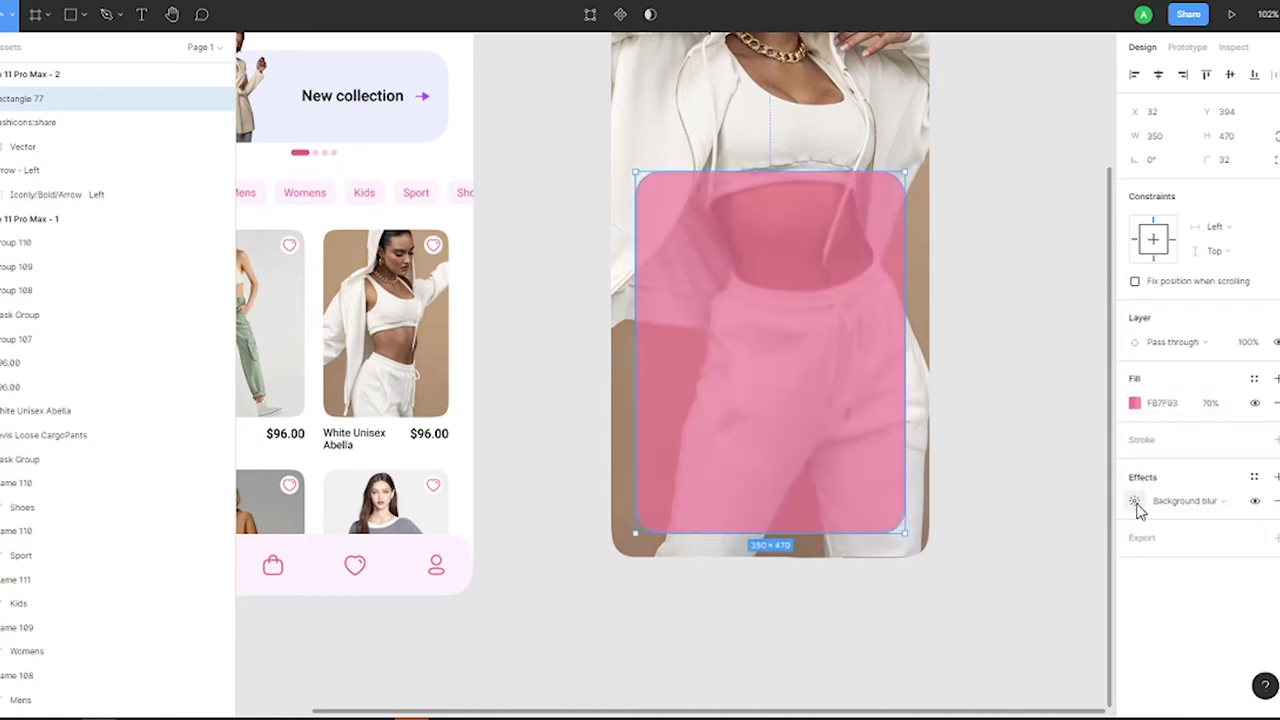
pyautogui.click(1135, 502)
pyautogui.press('Return')
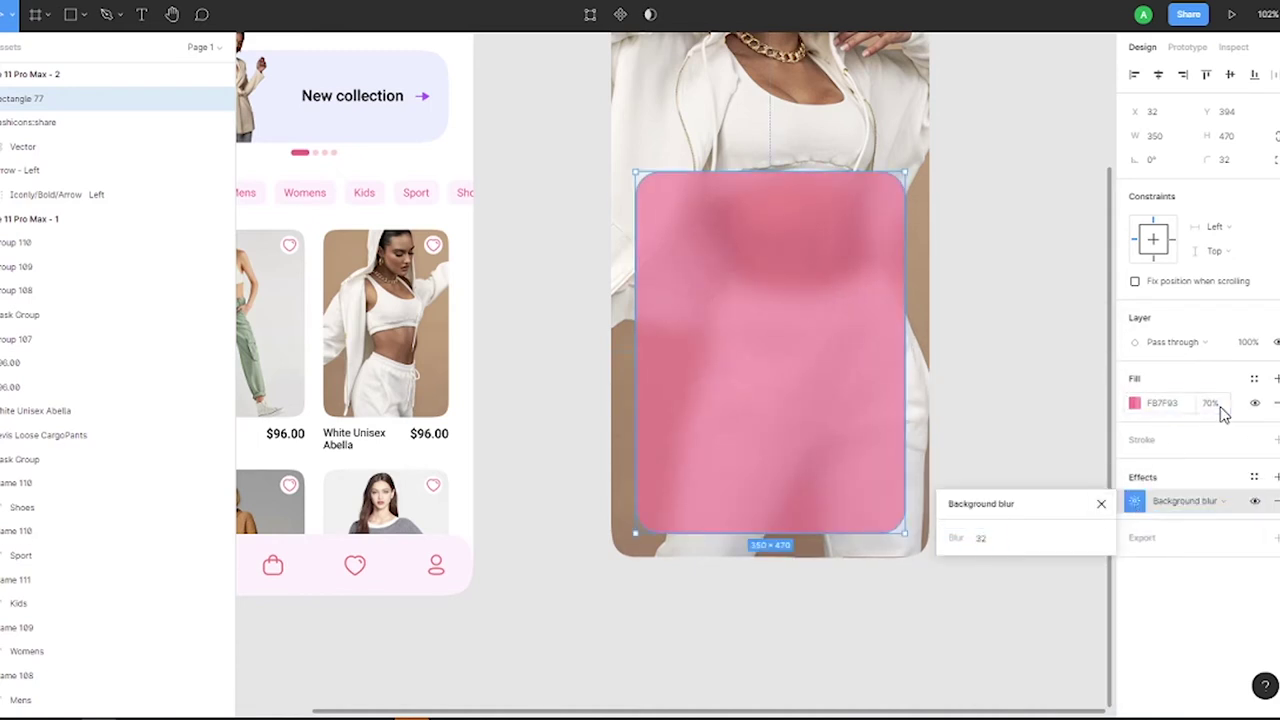
pyautogui.click(1054, 357)
# Add a title text box styled Roboto Bold, size 20, in white.
pyautogui.scroll(-3, 894, 251)
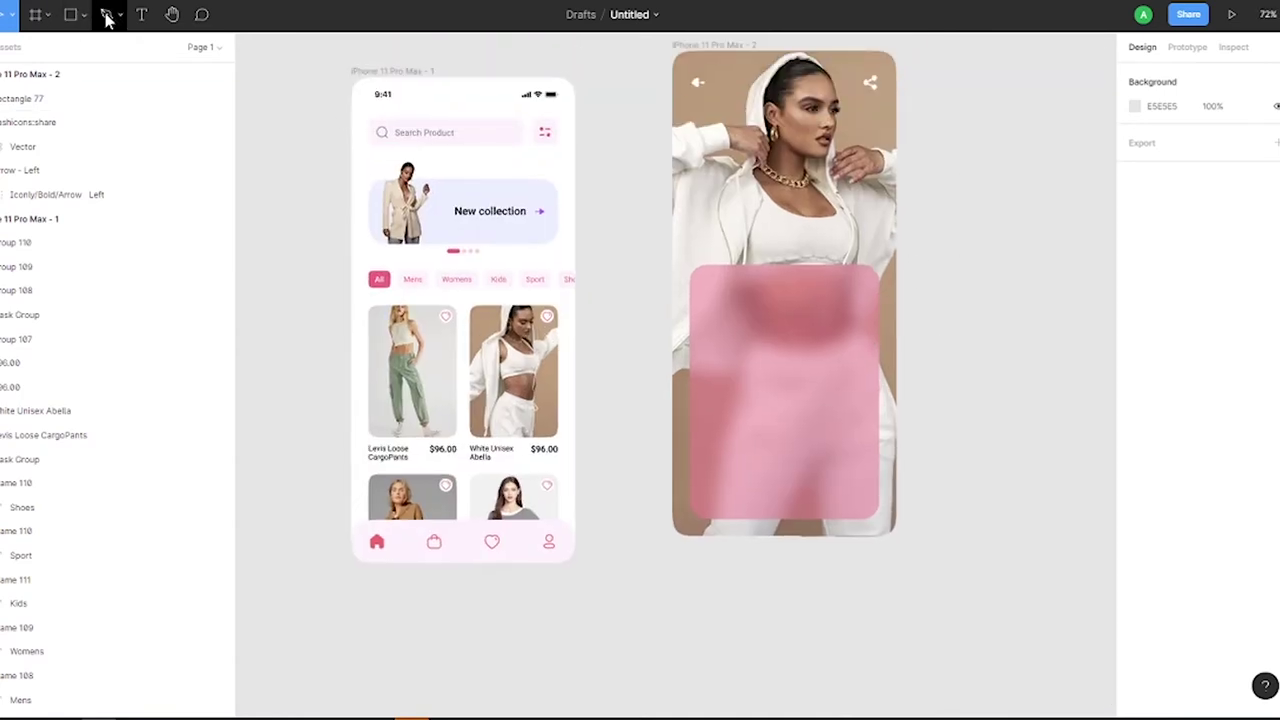
pyautogui.click(141, 14)
pyautogui.moveTo(650, 578); pyautogui.dragTo(750, 646)
pyautogui.write('UNI SEX ABELLA')
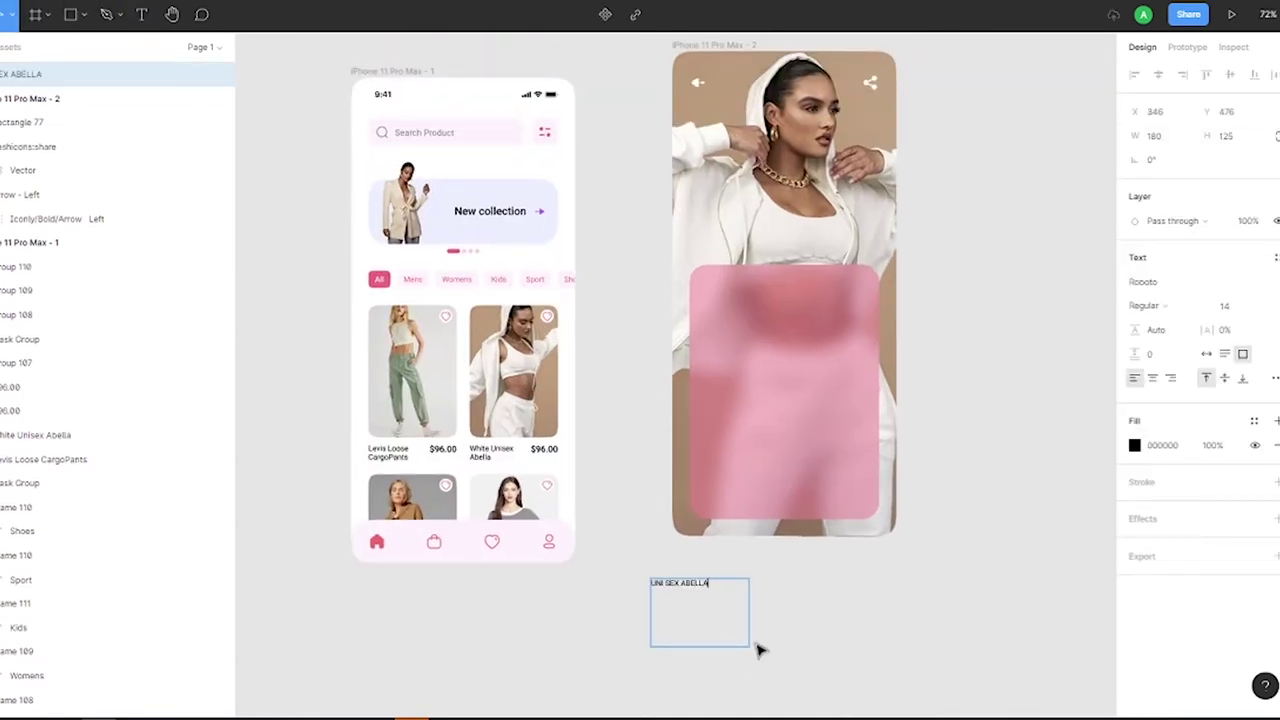
pyautogui.click(1143, 305)
pyautogui.click(1160, 353)
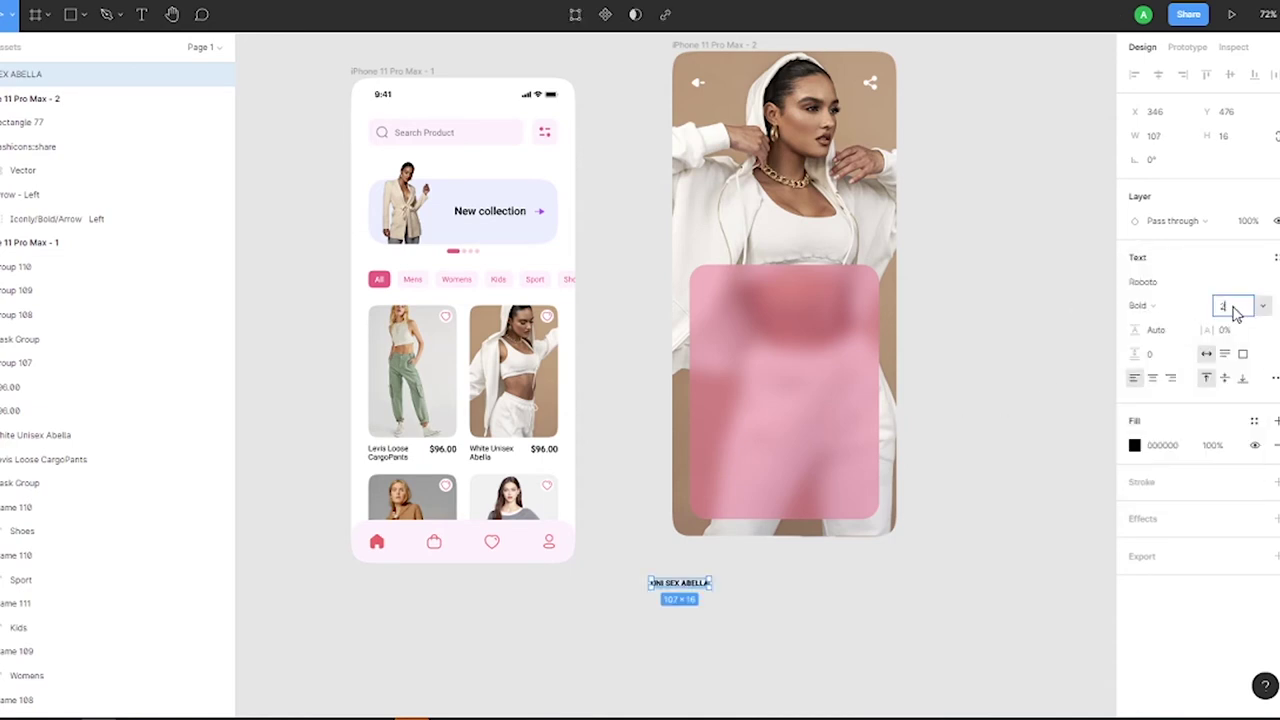
pyautogui.write('0')
pyautogui.click(1134, 445)
pyautogui.click(945, 345)
# Set the title to 'UNISEX ABELLA' at the card's top-left, with a 'Jlux Label' text box beneath.
pyautogui.moveTo(680, 583); pyautogui.dragTo(730, 347)
pyautogui.scroll(5, 762, 287)
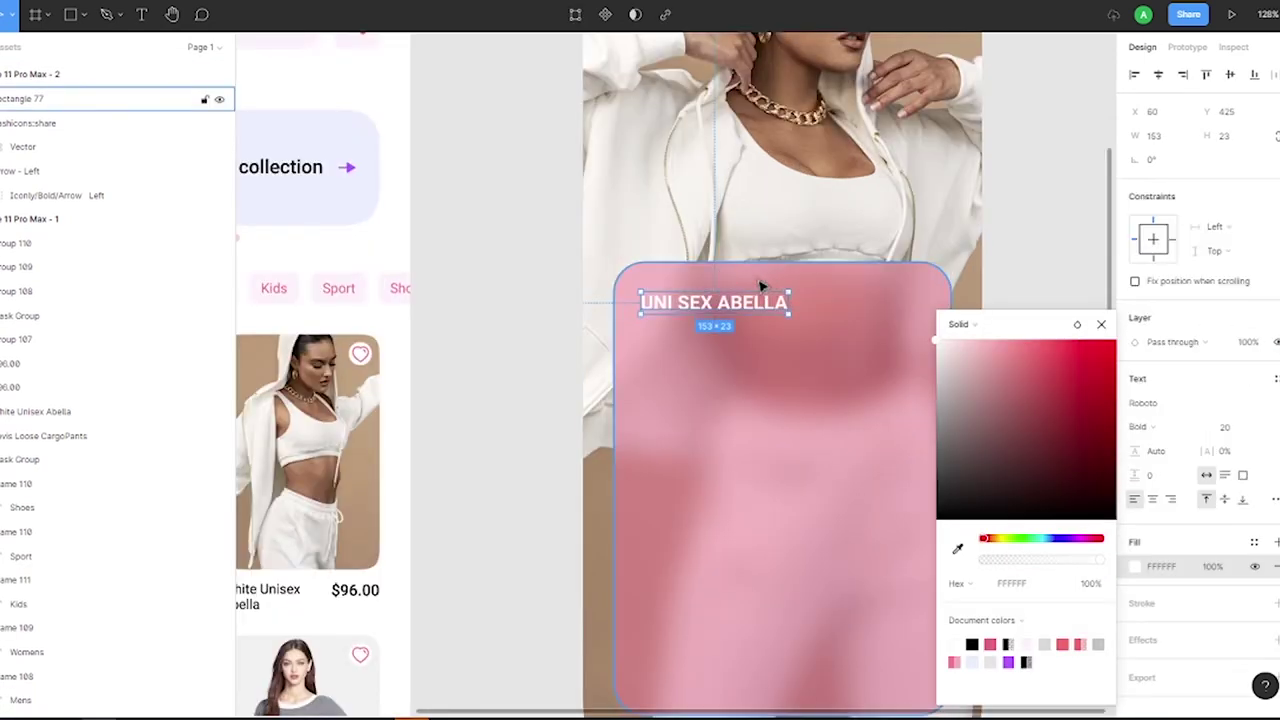
pyautogui.moveTo(762, 290); pyautogui.dragTo(757, 283)
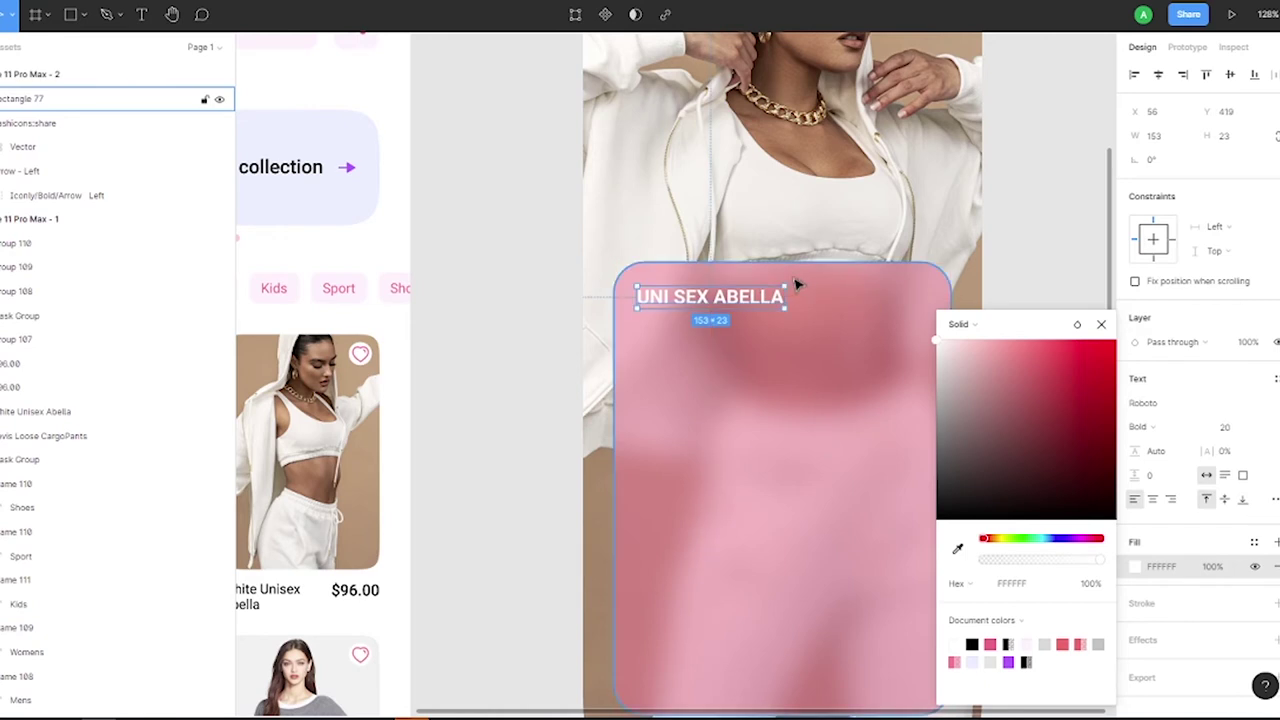
pyautogui.click(495, 260)
pyautogui.doubleClick(676, 295)
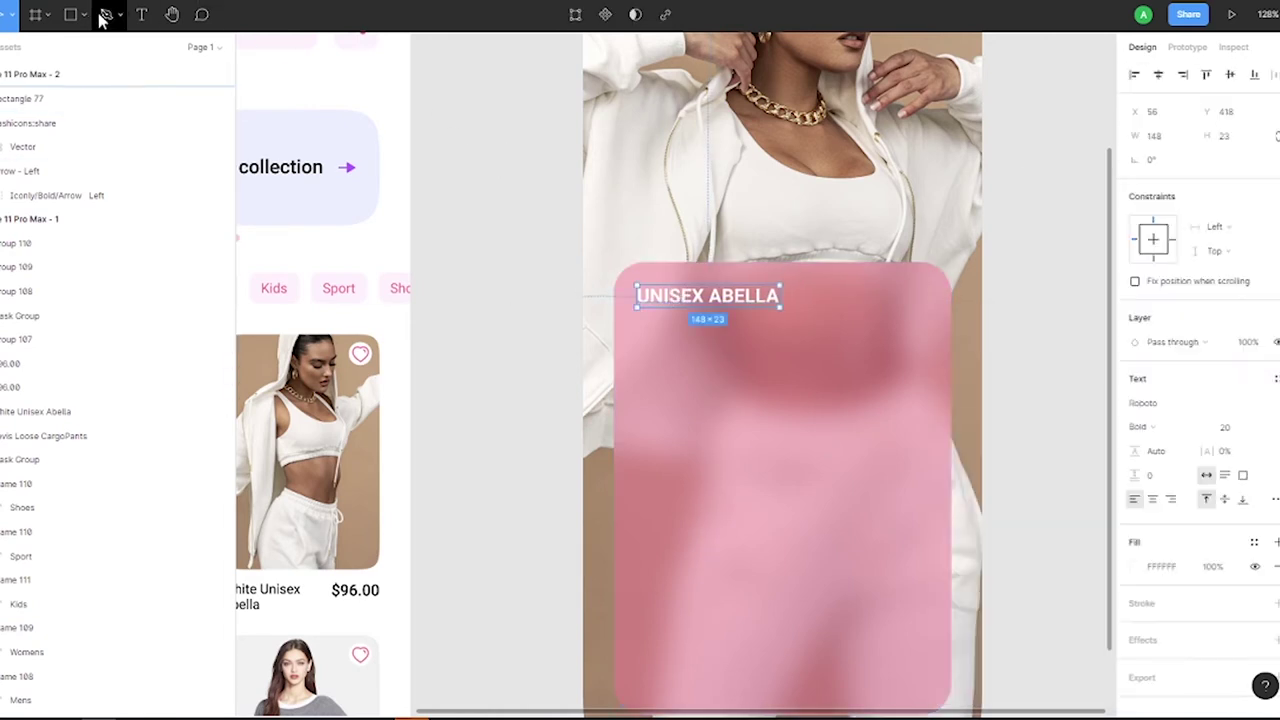
pyautogui.click(141, 14)
pyautogui.moveTo(656, 362); pyautogui.dragTo(775, 425)
pyautogui.write('Jlux Label')
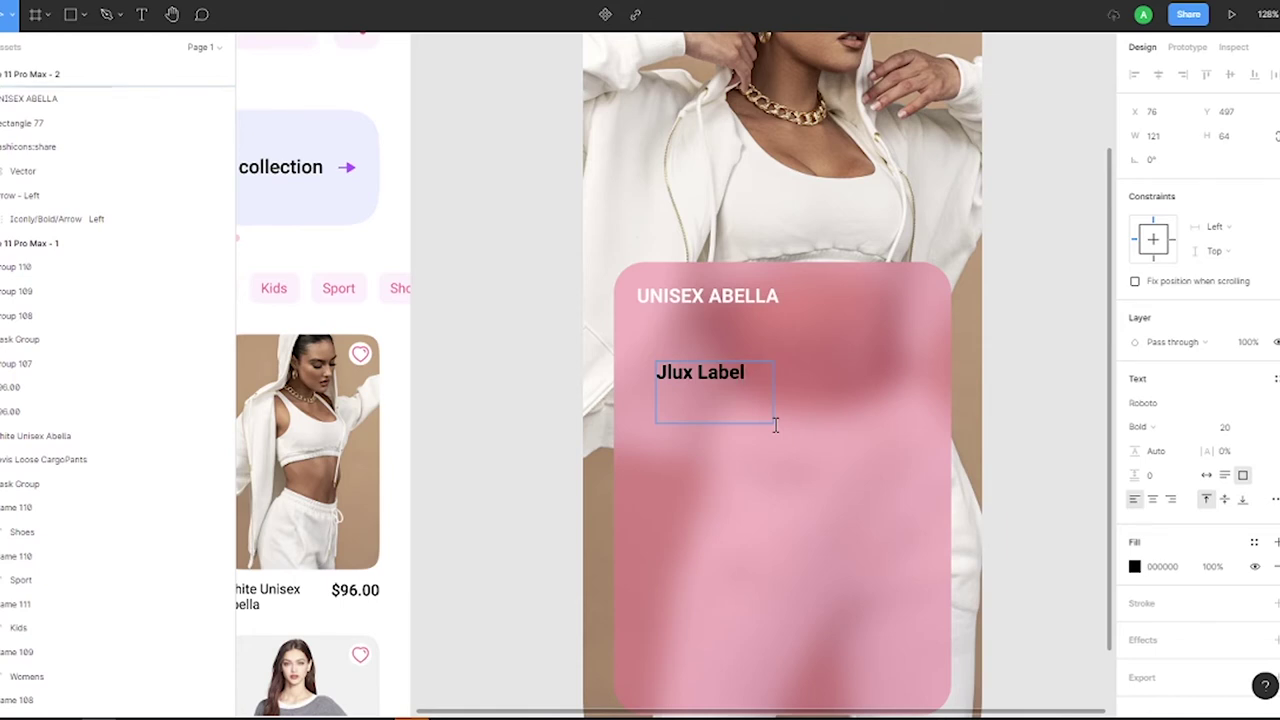
# Style the Jlux Label text 10 px Medium white and place it below UNISEX ABELLA.
pyautogui.click(1181, 463)
pyautogui.click(1223, 427)
pyautogui.write('10')
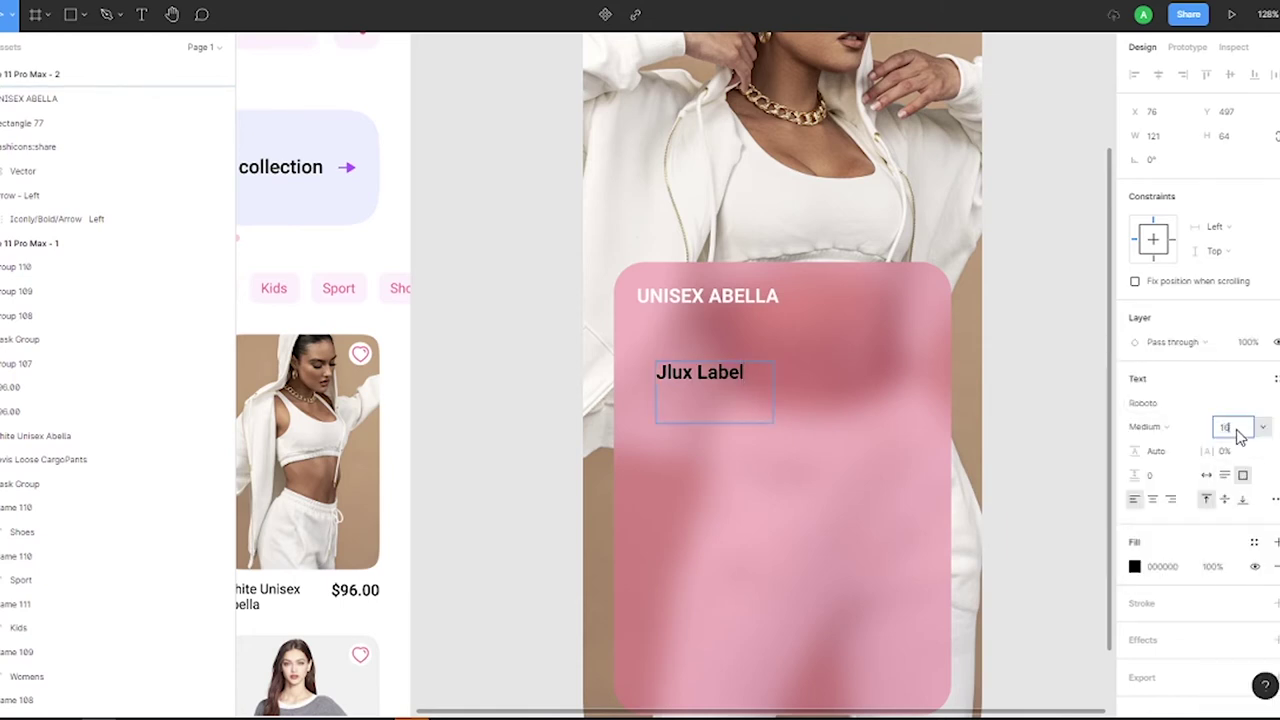
pyautogui.click(1134, 566)
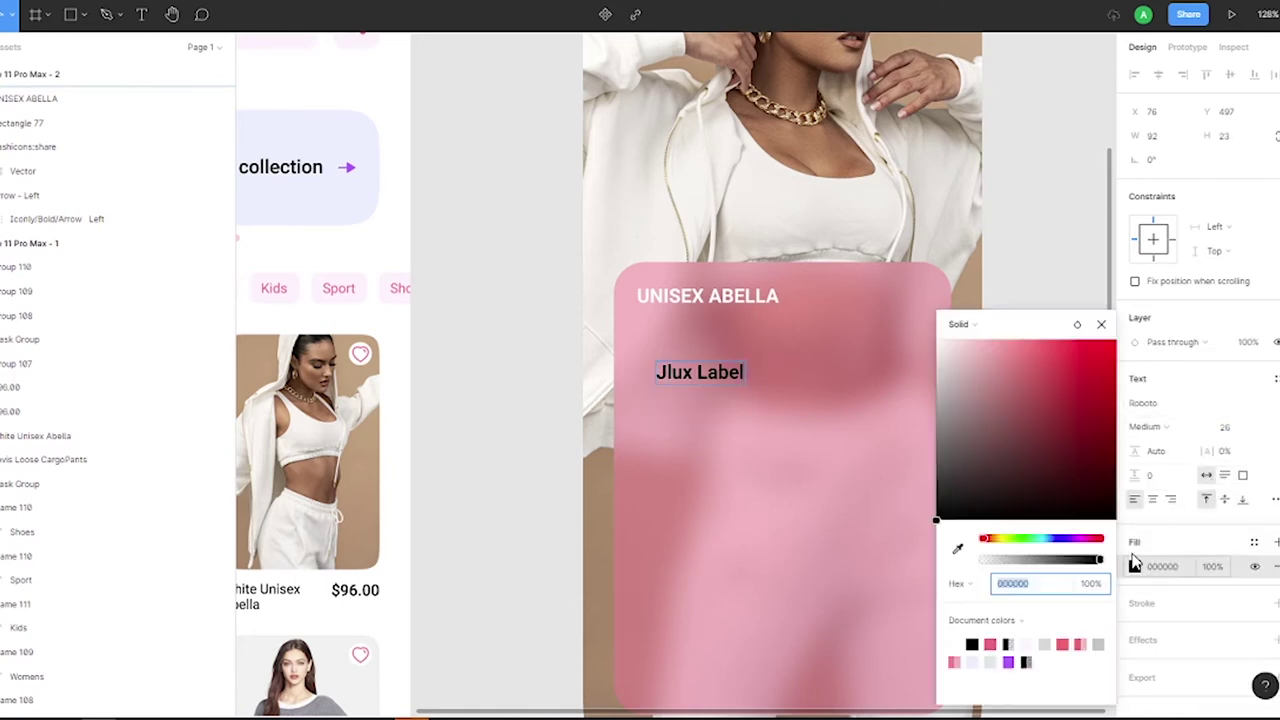
pyautogui.write('FFFFFF')
pyautogui.press('Return')
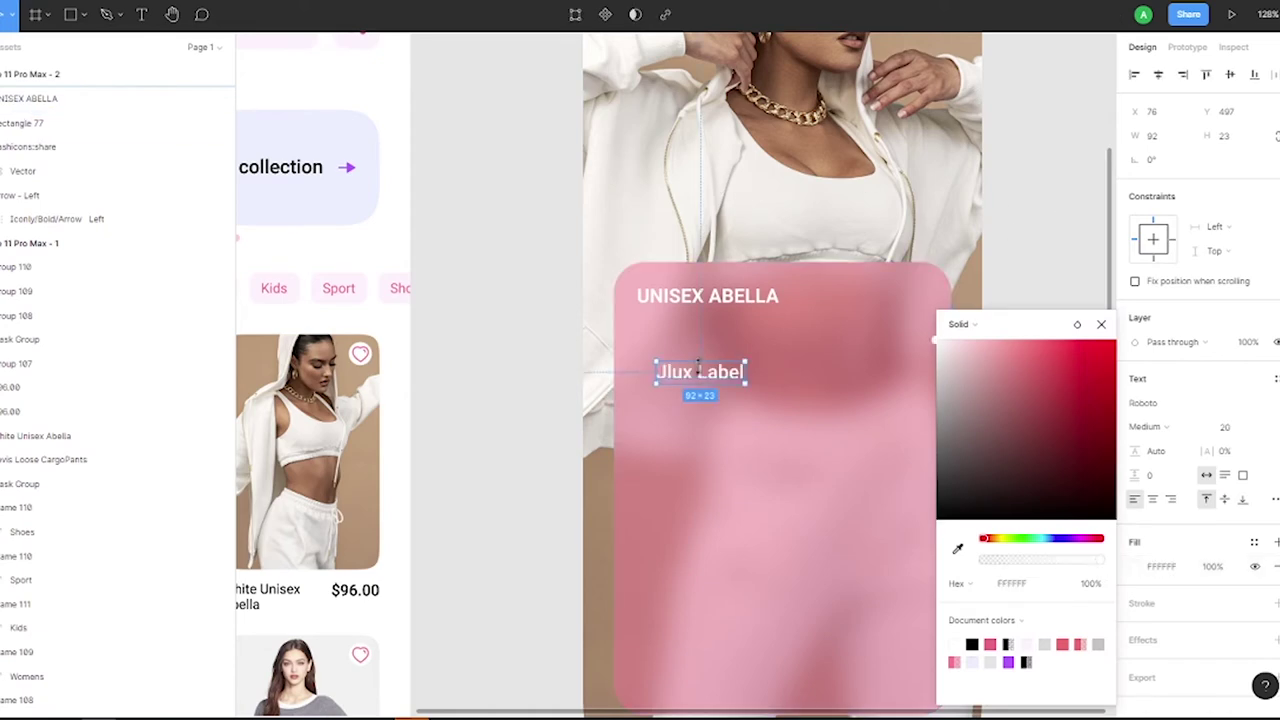
pyautogui.moveTo(698, 362); pyautogui.dragTo(692, 293)
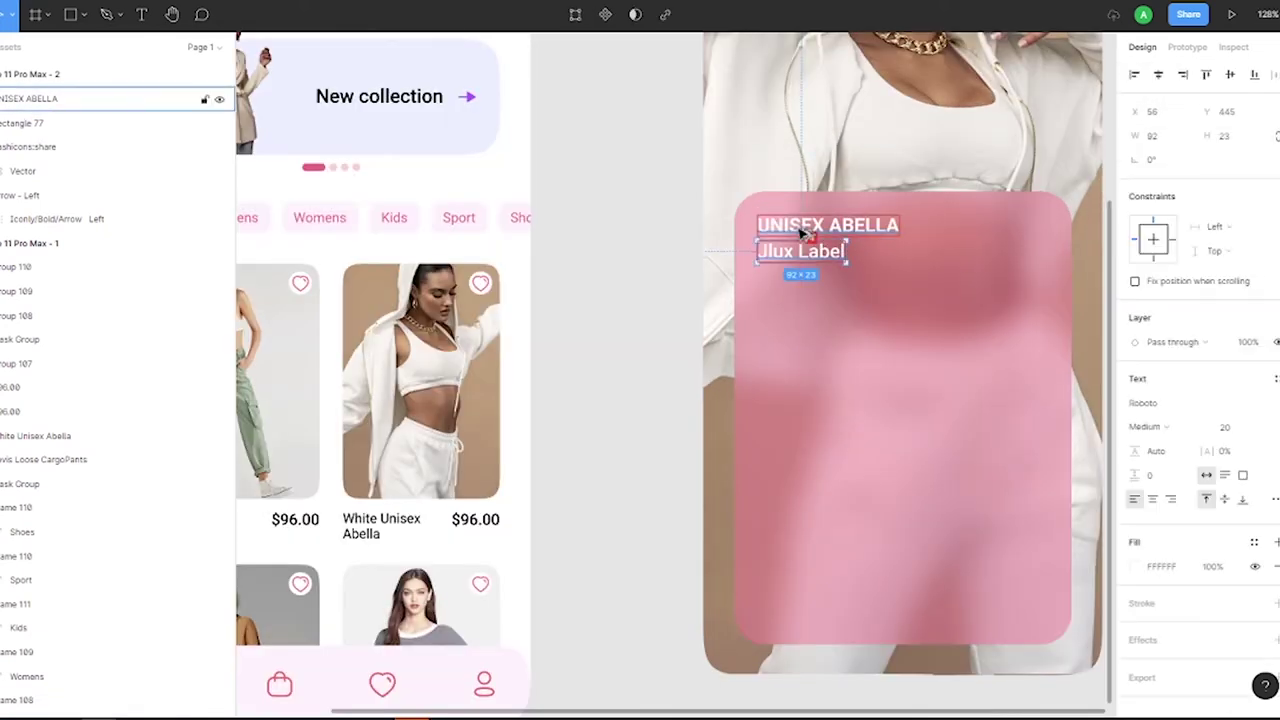
# Paste the description under Jlux Label, narrow and trim it, and add a box for 'Lenght : 14 in'.
pyautogui.hotkey('ctrl', 'v')
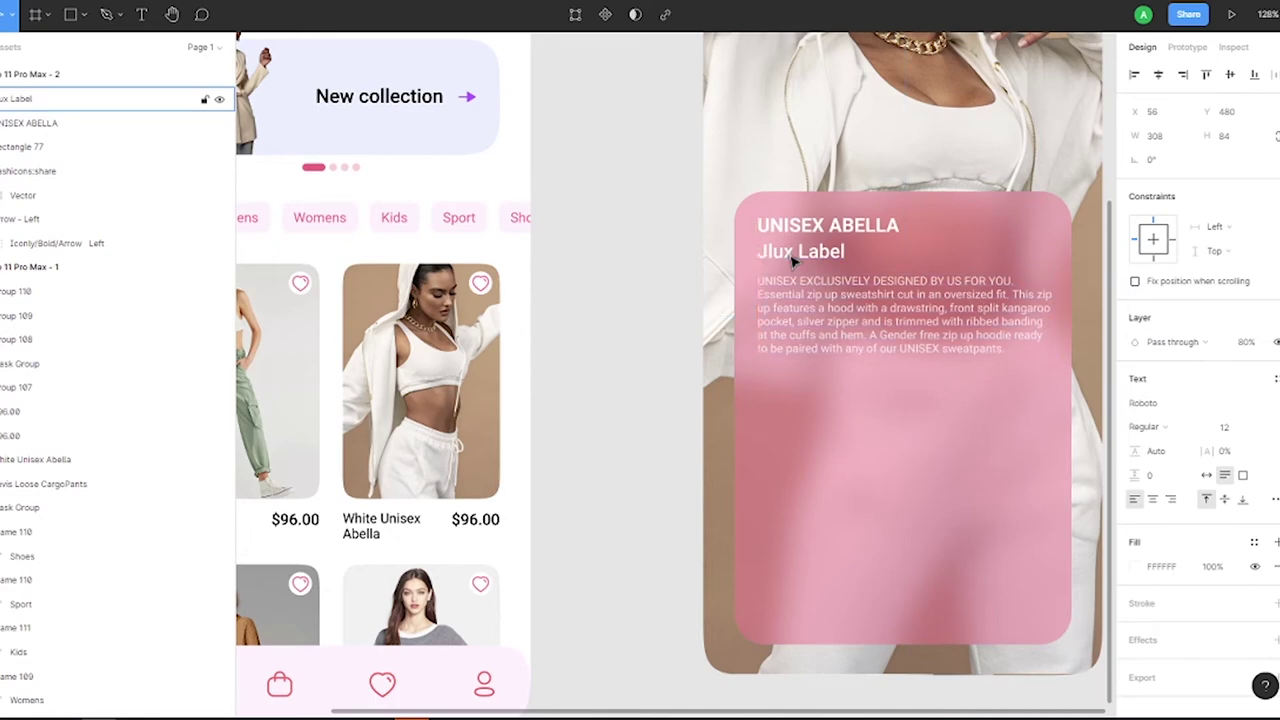
pyautogui.moveTo(1055, 314); pyautogui.dragTo(1040, 312)
pyautogui.scroll(-3, 851, 257)
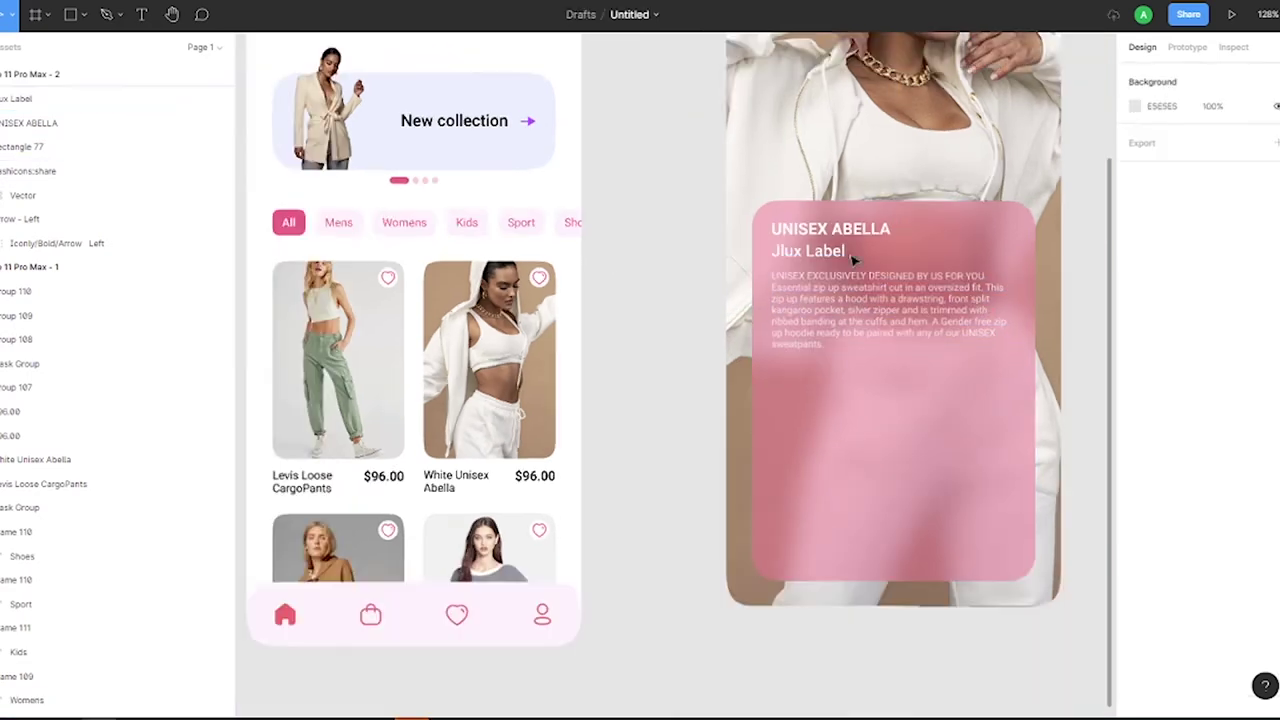
pyautogui.doubleClick(810, 345)
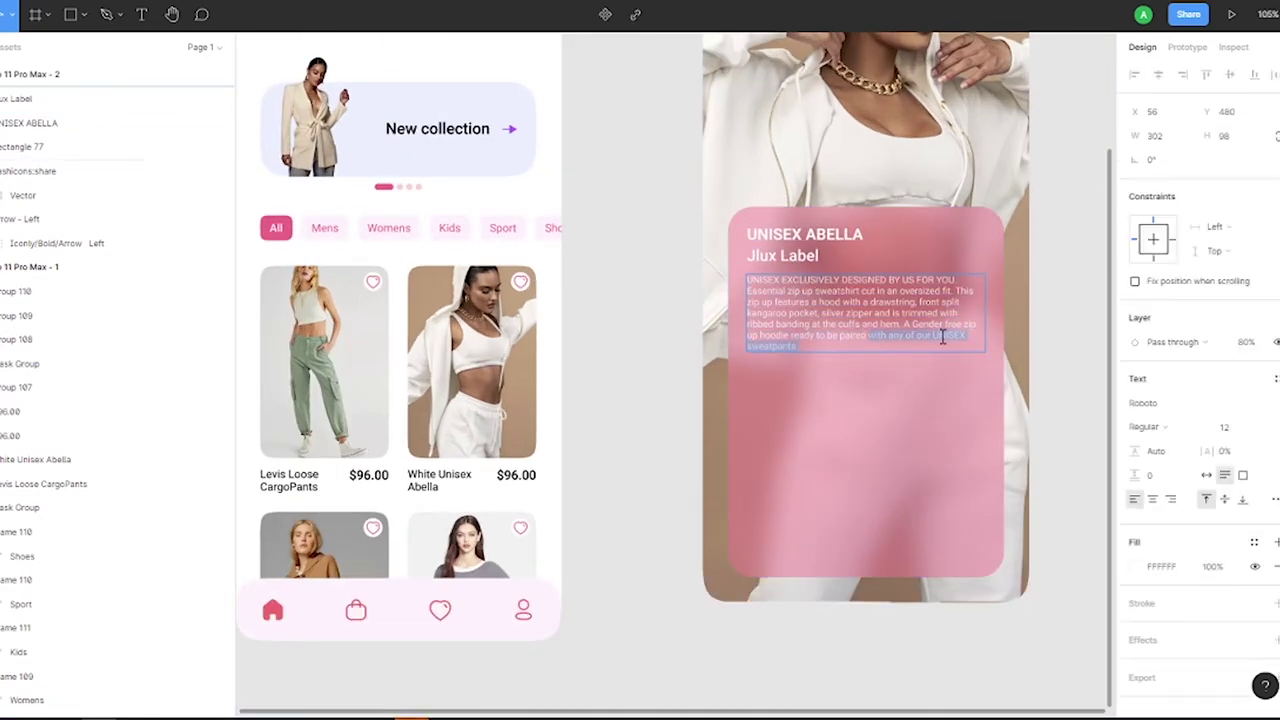
pyautogui.press('BackSpace')
pyautogui.click(1062, 205)
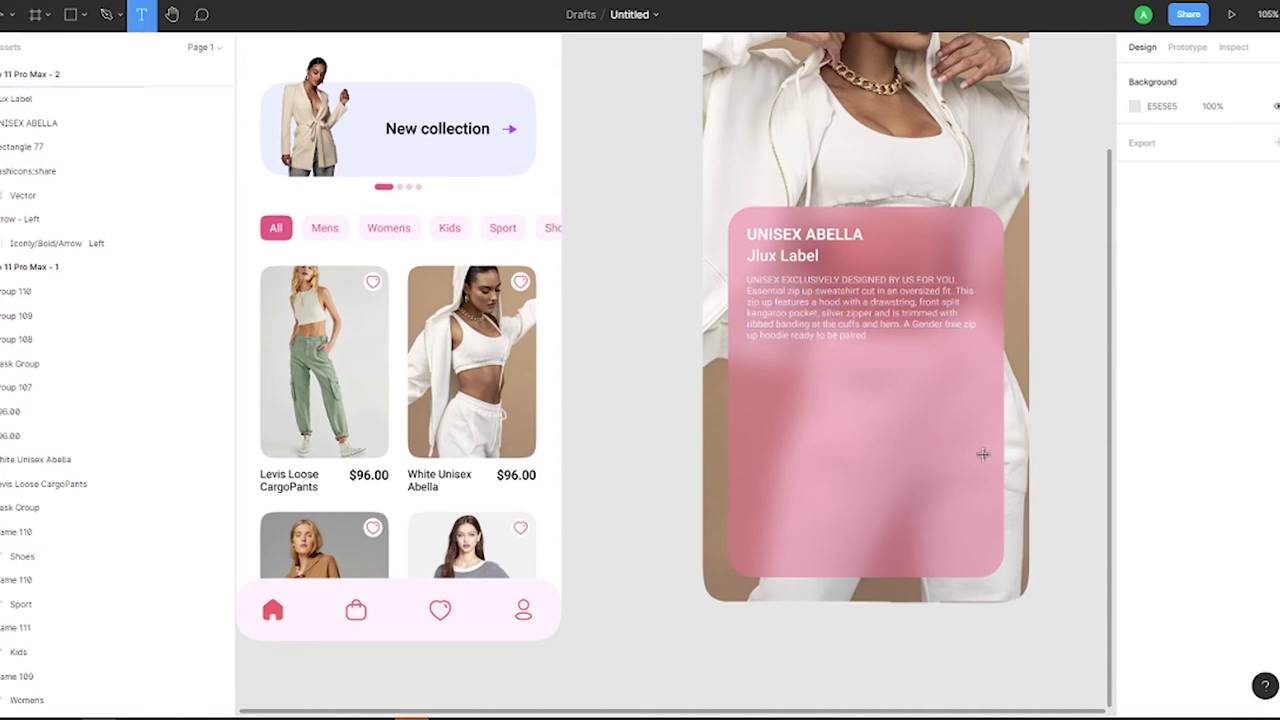
pyautogui.moveTo(983, 454); pyautogui.dragTo(740, 378)
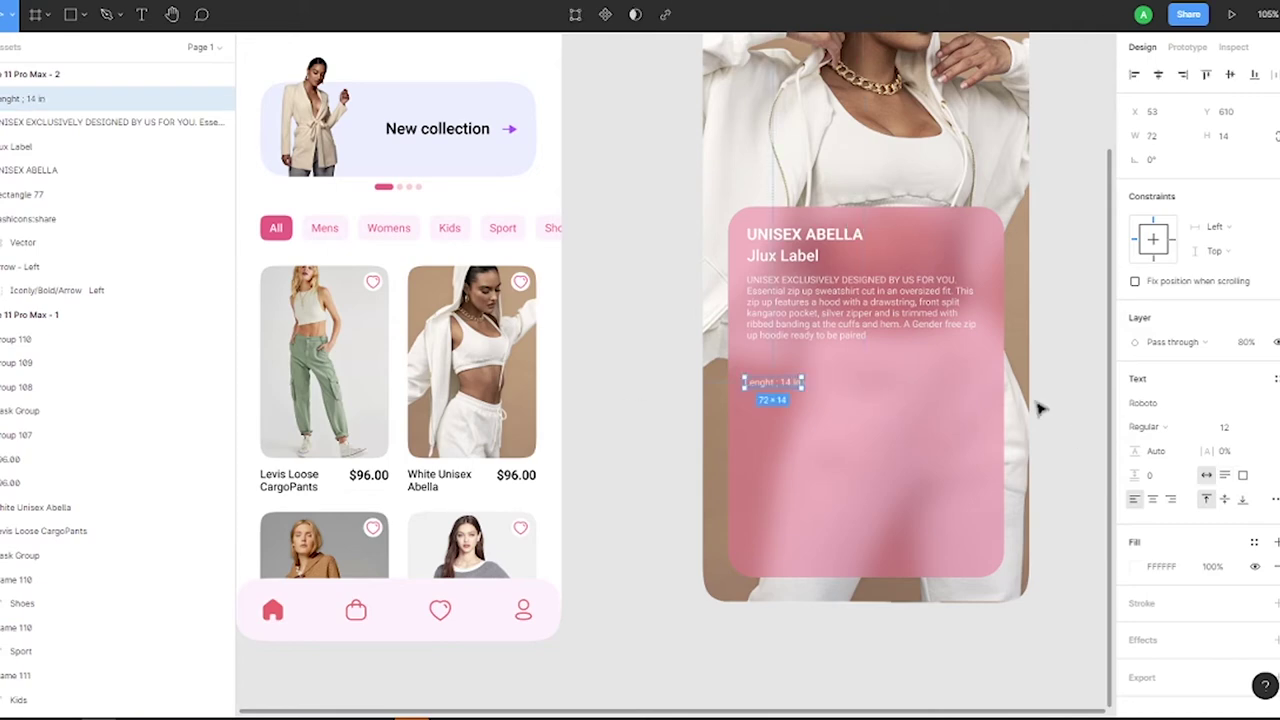
# Enlarge the '14 in' value and place a copy of the length line below it.
pyautogui.scroll(5, 780, 385)
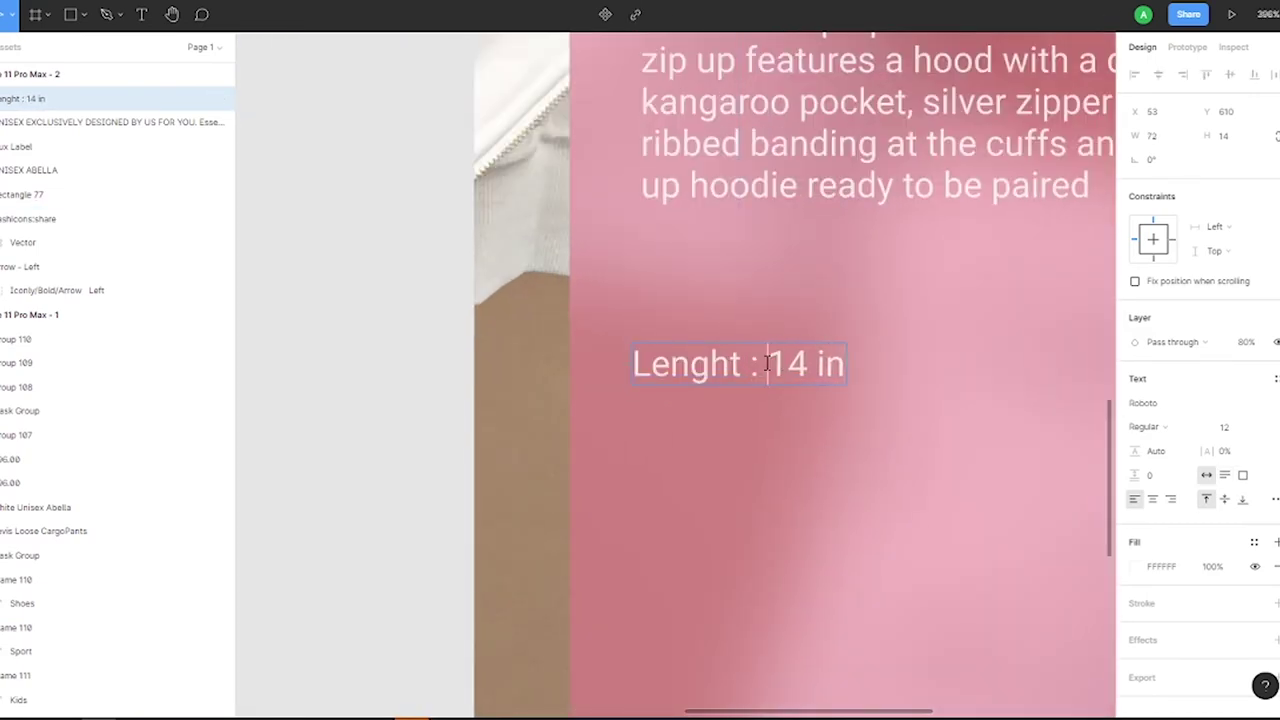
pyautogui.write('14')
pyautogui.press('Return')
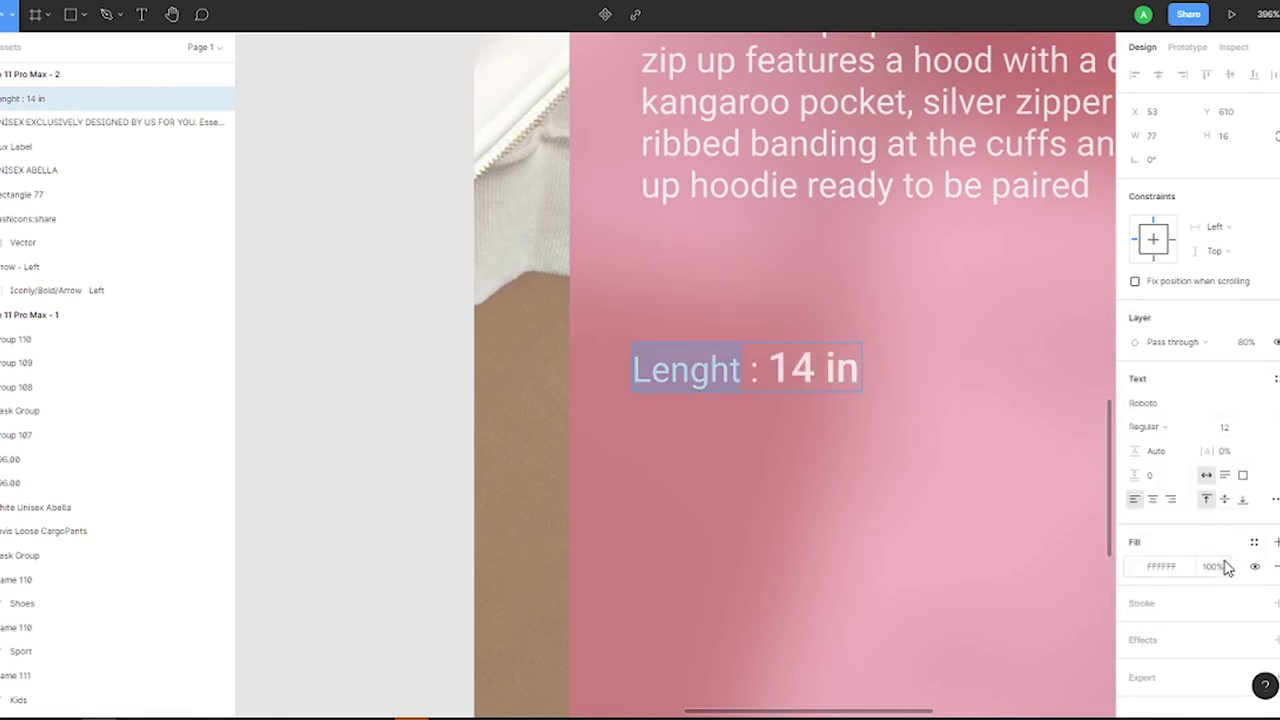
pyautogui.click(830, 150)
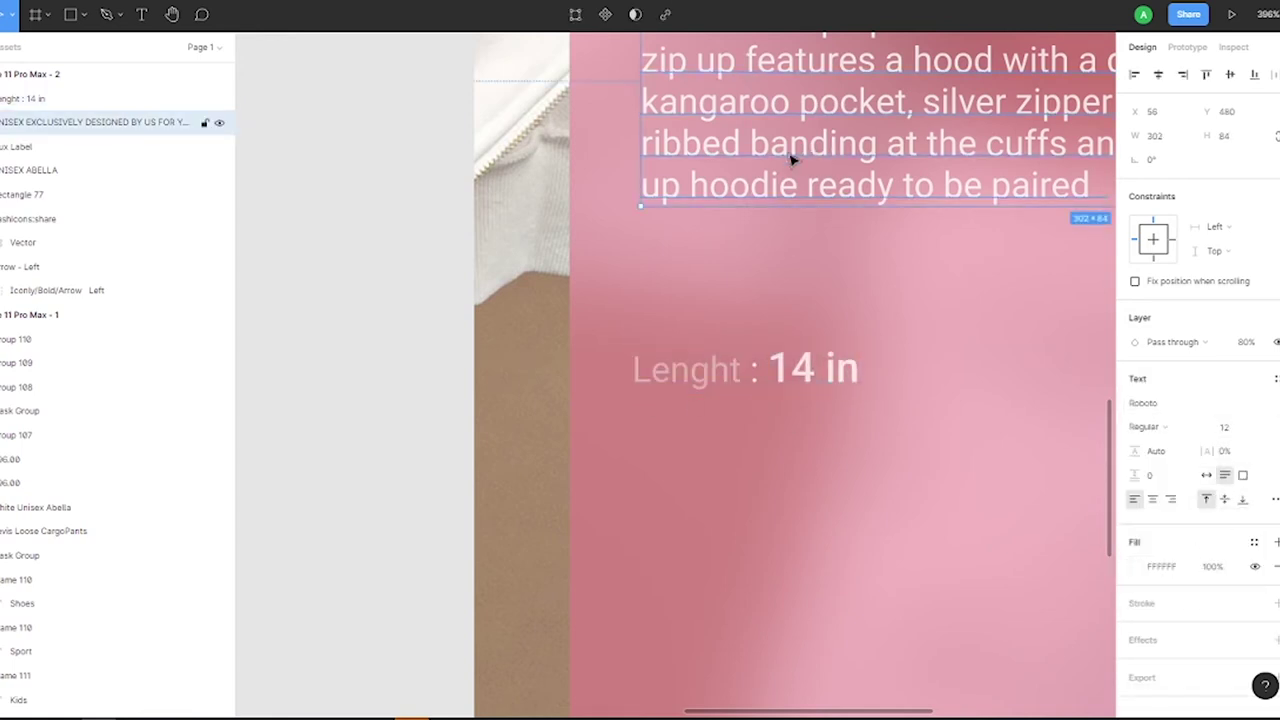
pyautogui.moveTo(741, 373)
pyautogui.mouseDown()
pyautogui.moveTo(632, 361)
pyautogui.moveTo(694, 437)
pyautogui.mouseUp()
pyautogui.press('Escape')
# Turn the copy into 'Material : 100% Coton' with a larger Medium-weight value.
pyautogui.doubleClick(690, 432)
pyautogui.write('MA : 14 in')
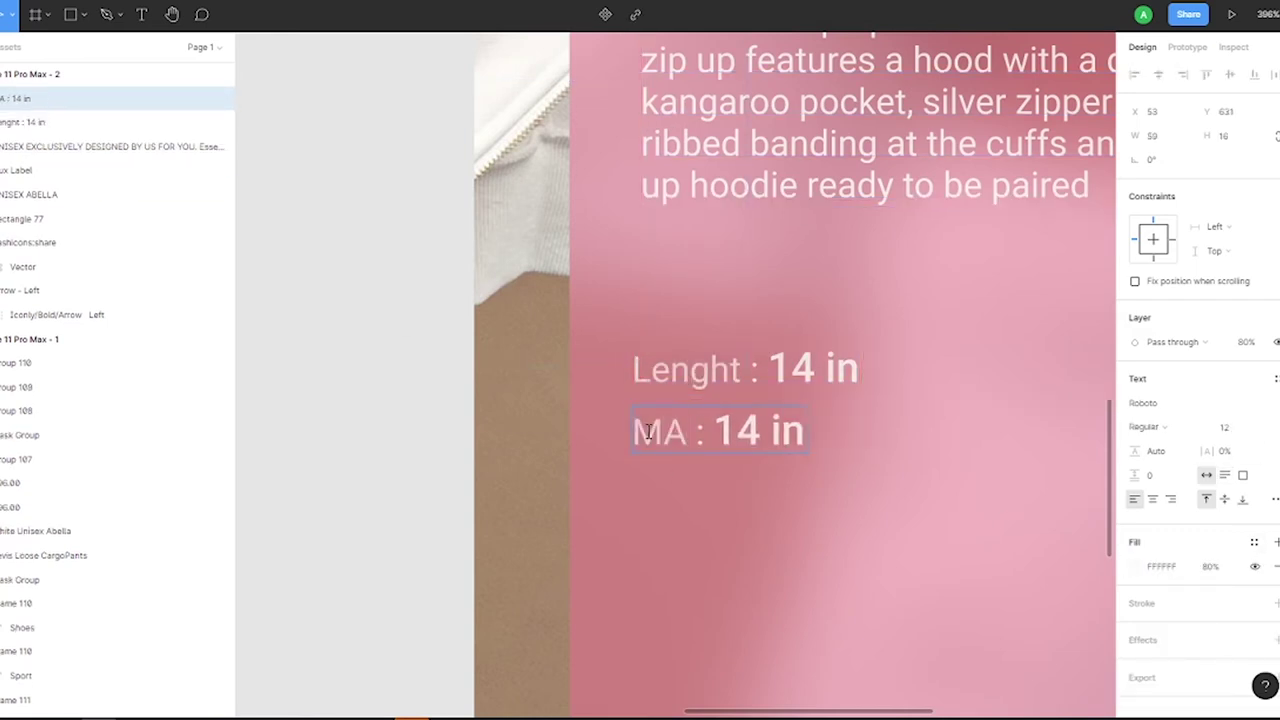
pyautogui.write('ial')
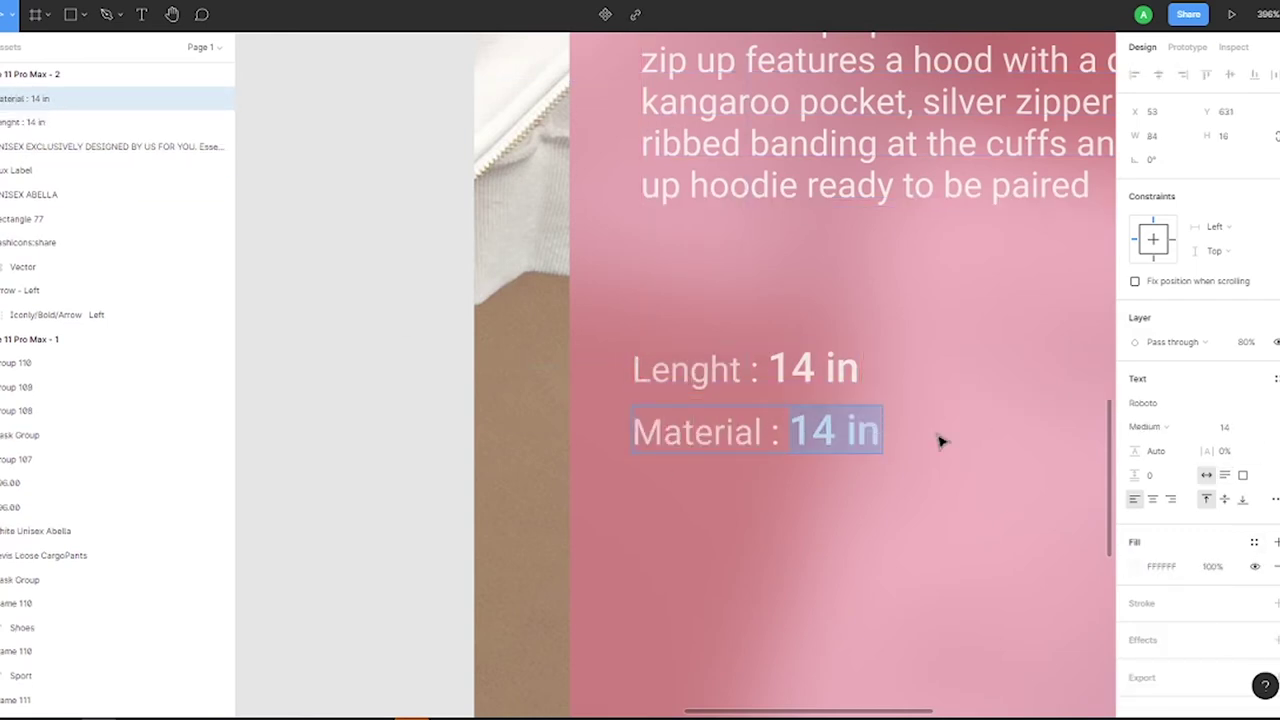
pyautogui.write('100')
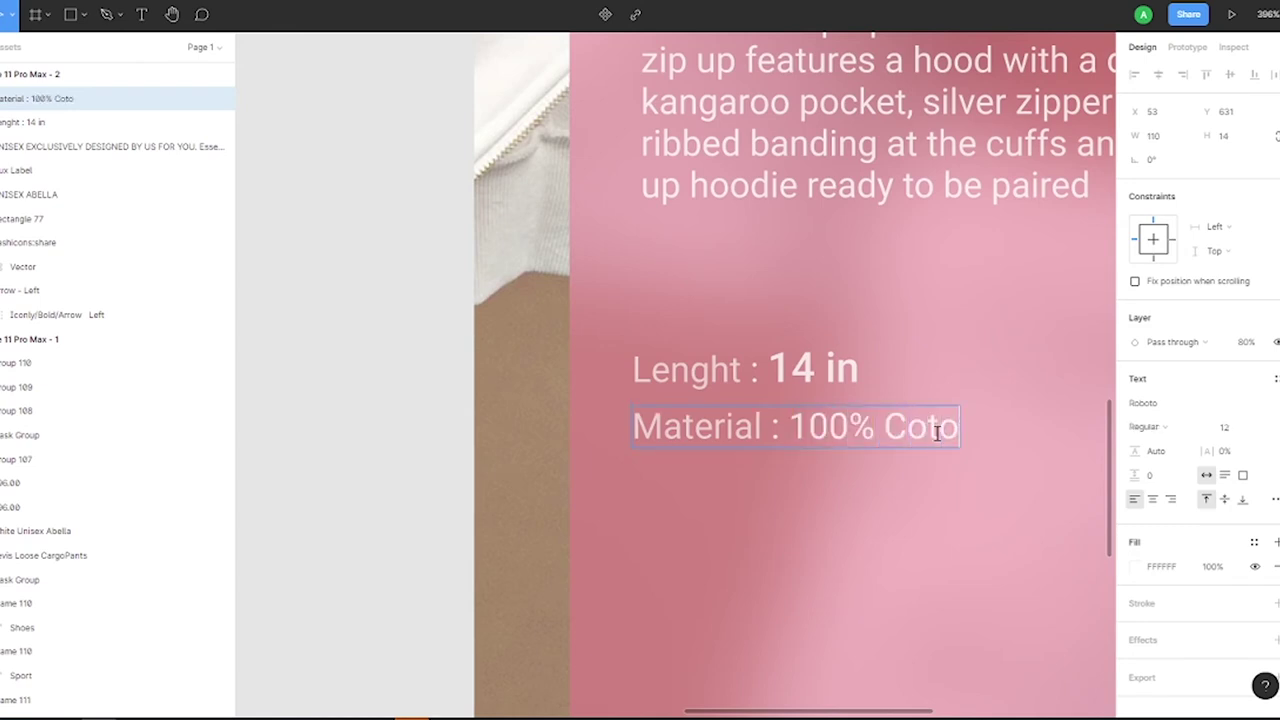
pyautogui.moveTo(790, 426); pyautogui.dragTo(985, 428)
pyautogui.press('Return')
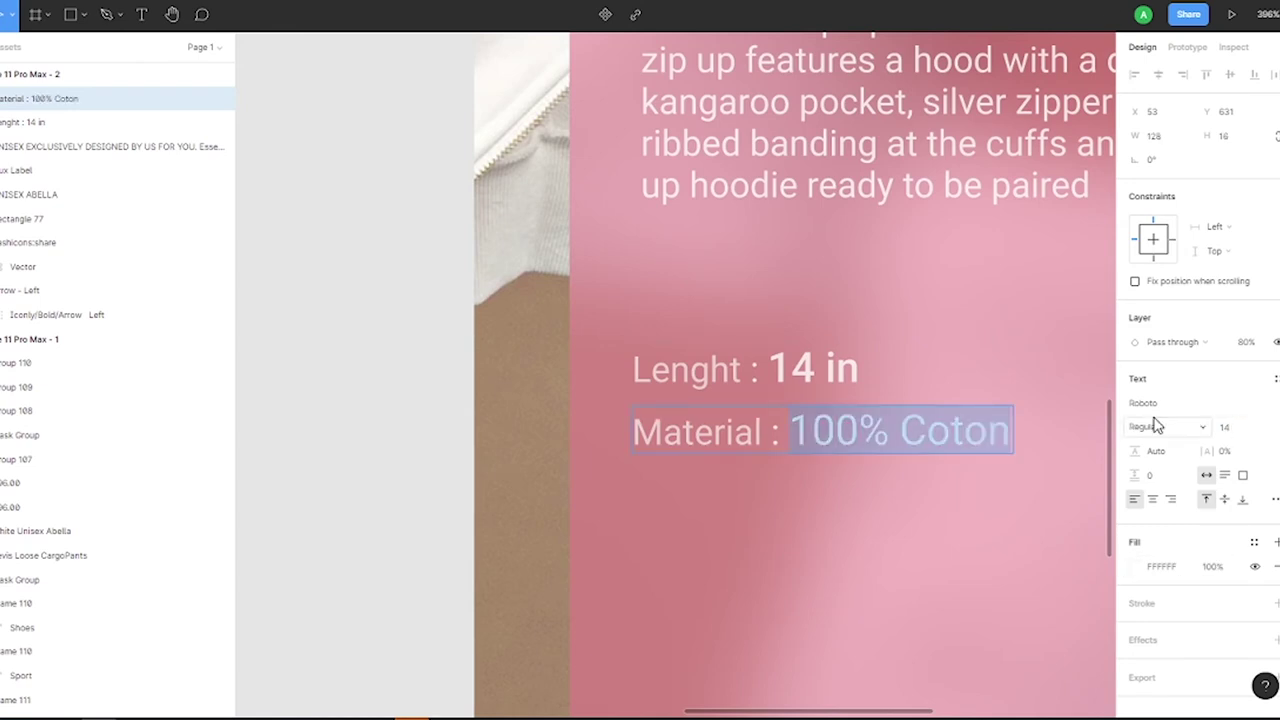
pyautogui.click(1145, 426)
pyautogui.click(1150, 448)
pyautogui.press('Escape')
# Add 'Washing Instructions: Machine wash cold, line dry' with a 14 px Medium value.
pyautogui.write('Washing Instructions: Machine wash cold, line dry')
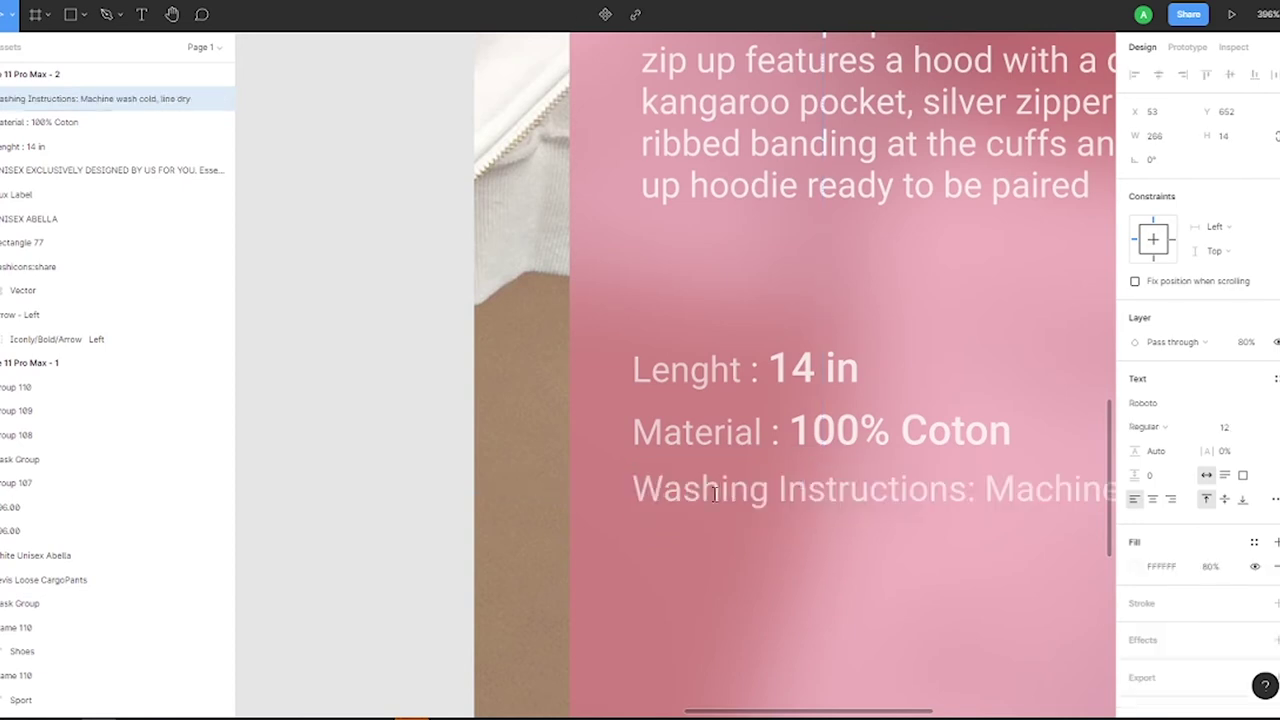
pyautogui.scroll(-2, 714, 444)
pyautogui.moveTo(719, 440)
pyautogui.mouseDown()
pyautogui.moveTo(444, 440)
pyautogui.moveTo(980, 441)
pyautogui.mouseUp()
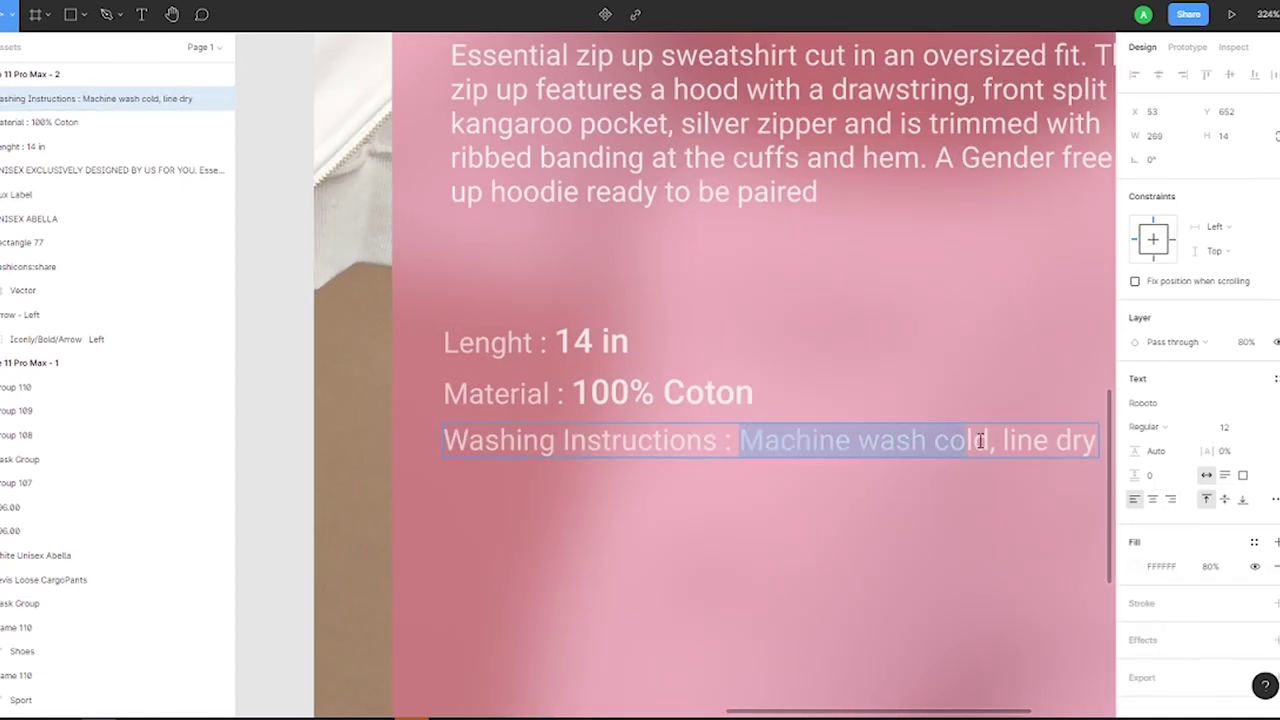
pyautogui.write('14')
pyautogui.press('Return')
pyautogui.click(1145, 427)
pyautogui.click(1154, 443)
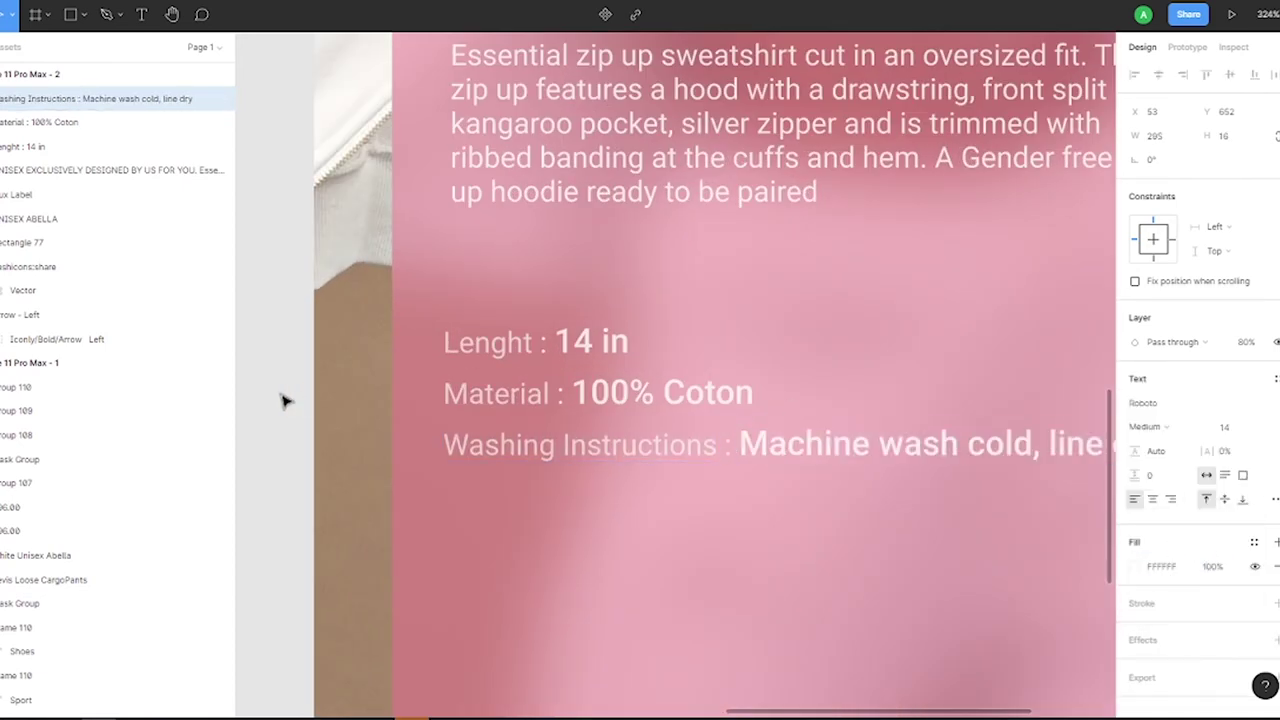
pyautogui.press('Escape')
# Group the three spec lines and move the group up under the description paragraph.
pyautogui.keyDown('shift'); pyautogui.click(520, 392); pyautogui.keyUp('shift')
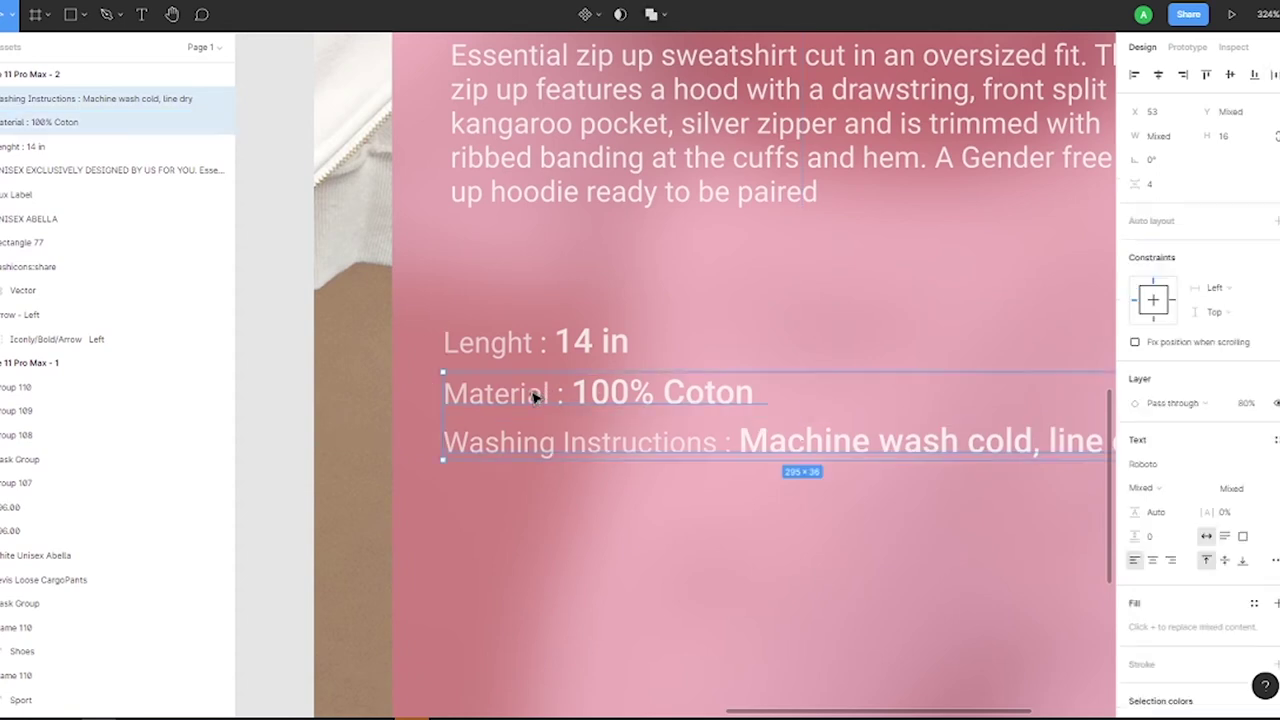
pyautogui.keyDown('shift'); pyautogui.click(503, 345); pyautogui.keyUp('shift')
pyautogui.hotkey('ctrl', 'g')
pyautogui.moveTo(503, 345); pyautogui.dragTo(503, 255)
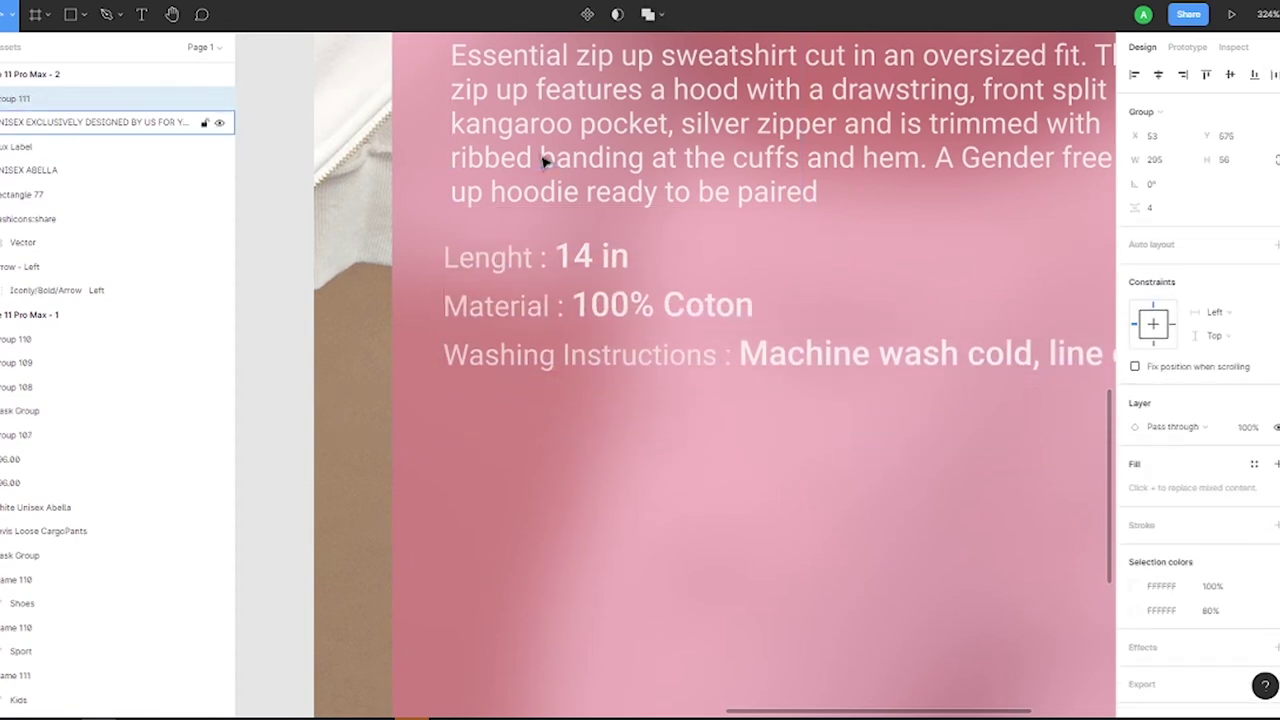
pyautogui.keyDown('shift'); pyautogui.click(545, 160); pyautogui.keyUp('shift')
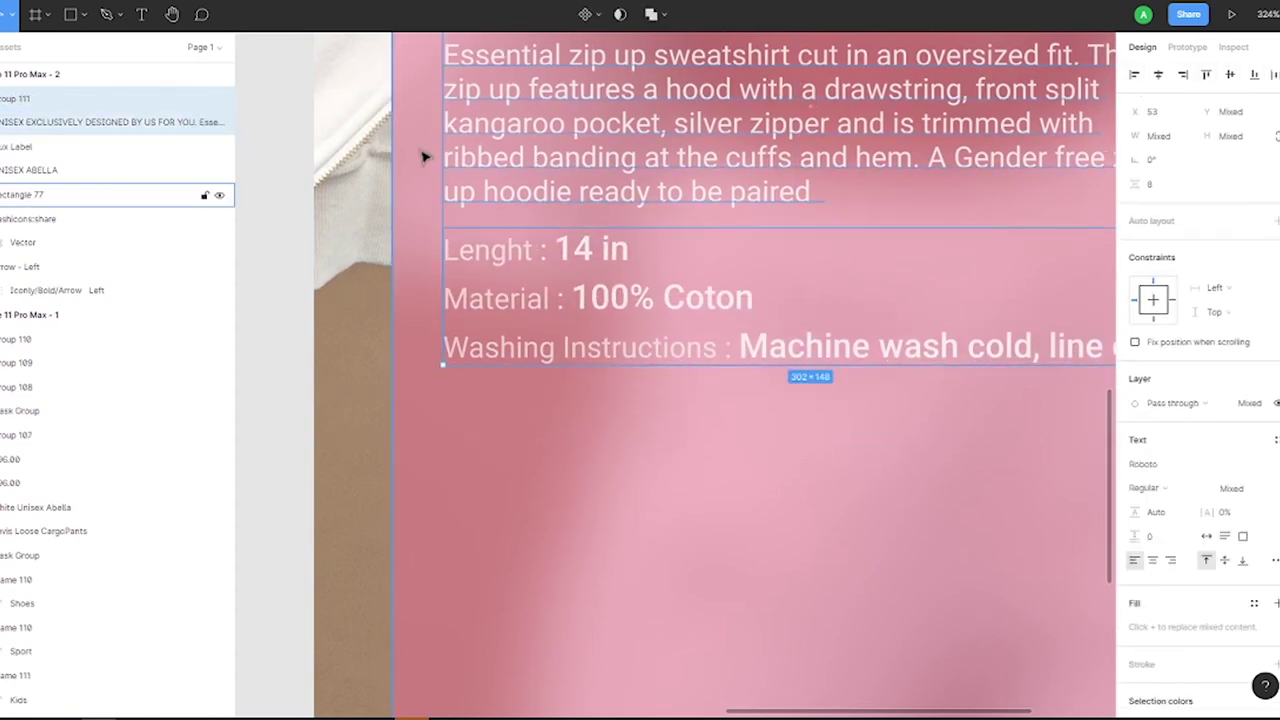
pyautogui.scroll(-3, 423, 157)
pyautogui.scroll(-2, 491, 246)
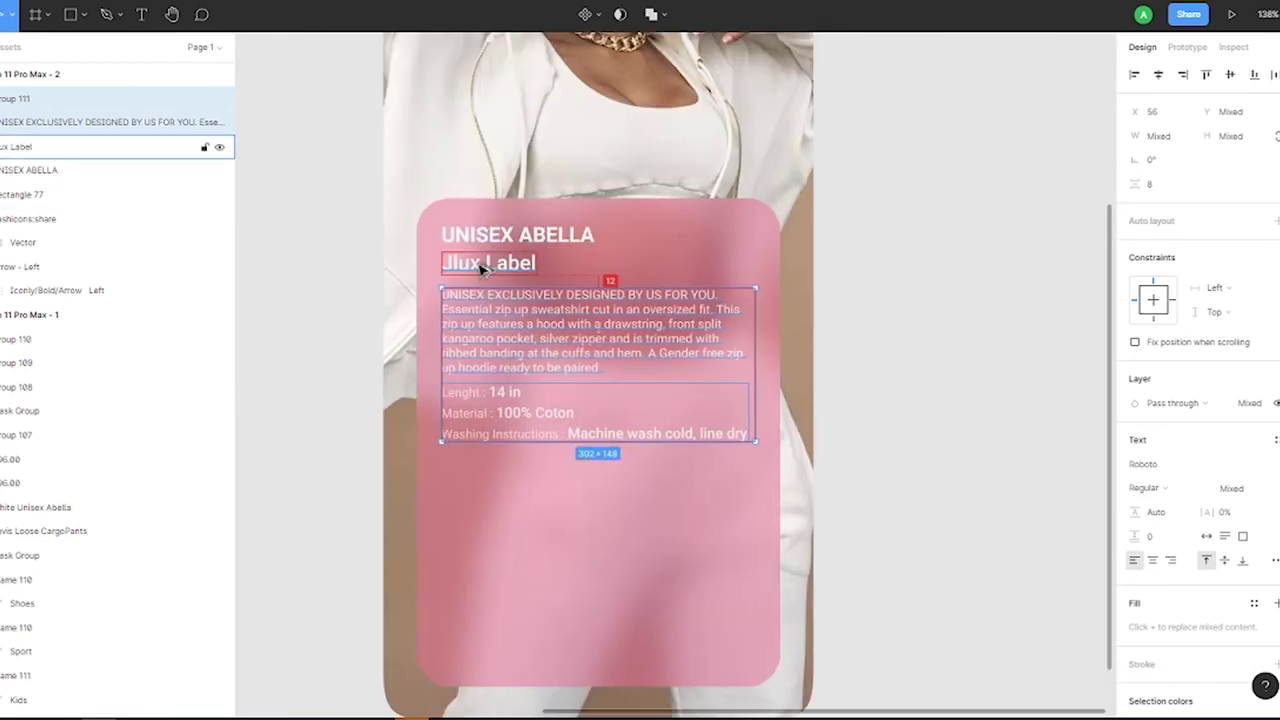
# Add a white, Medium-weight 'Size' heading below the spec lines.
pyautogui.click(940, 250)
pyautogui.press('t')
pyautogui.moveTo(463, 466); pyautogui.dragTo(497, 497)
pyautogui.write('Size')
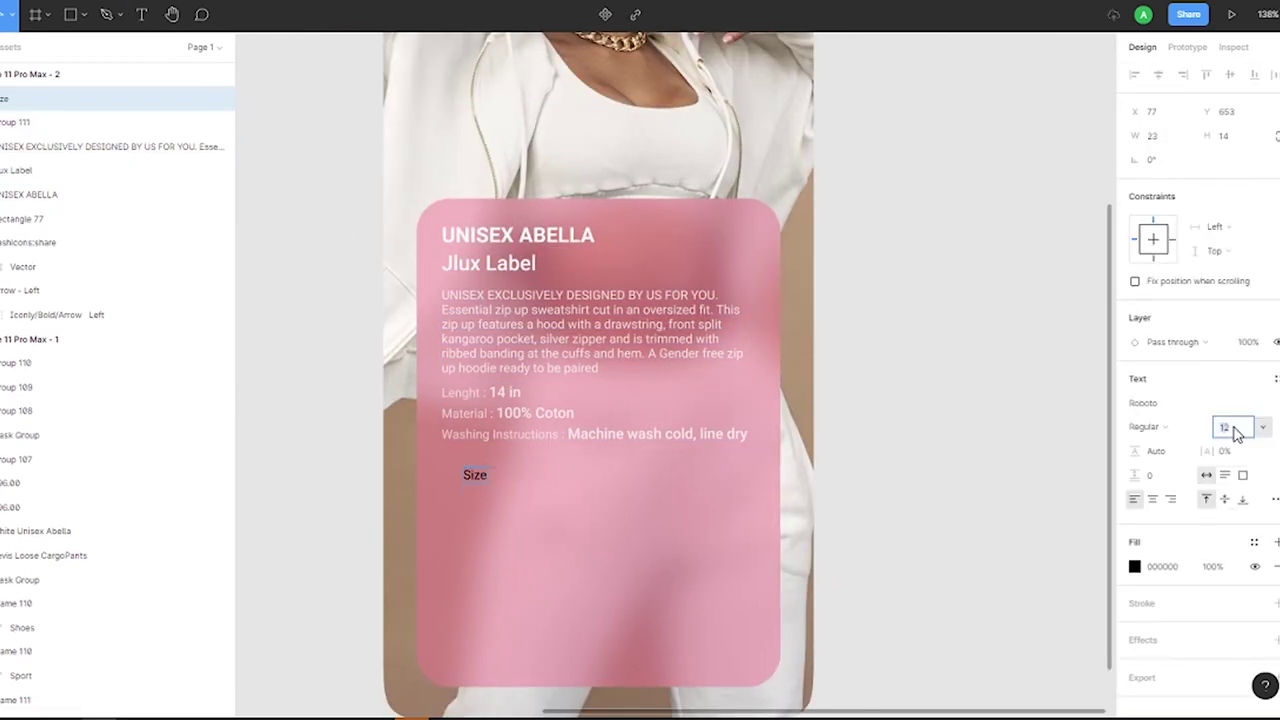
pyautogui.click(1143, 426)
pyautogui.click(1086, 443)
pyautogui.click(1134, 566)
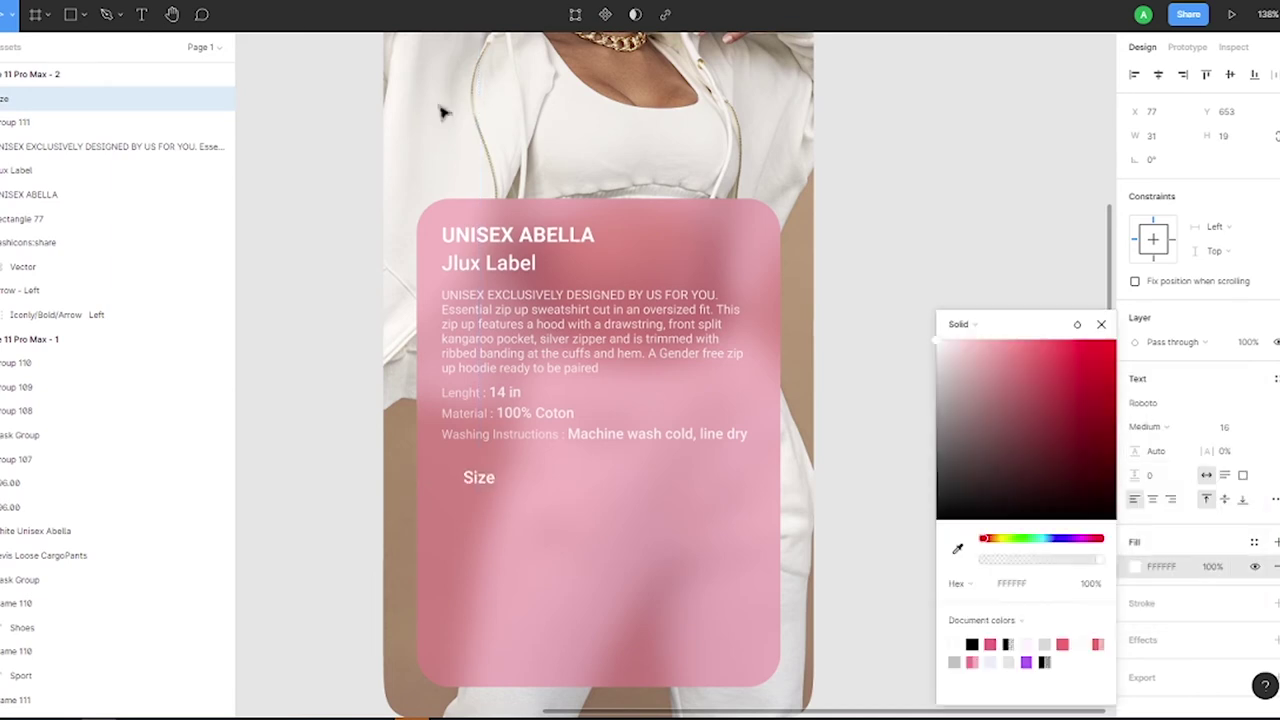
pyautogui.press('Escape')
pyautogui.click(866, 334)
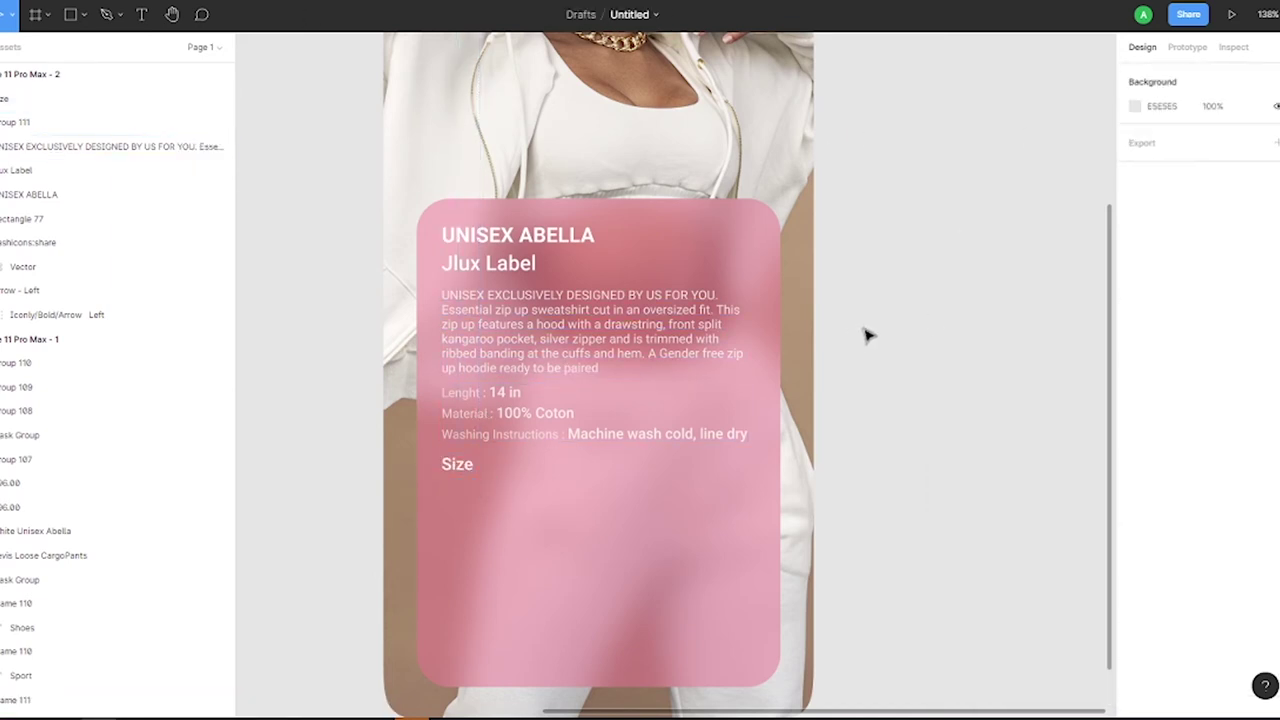
pyautogui.scroll(1, 866, 334)
# Draw a square chip under Size with corner radius 12 and set its fill colour.
pyautogui.press('r')
pyautogui.scroll(-2, 623, 417)
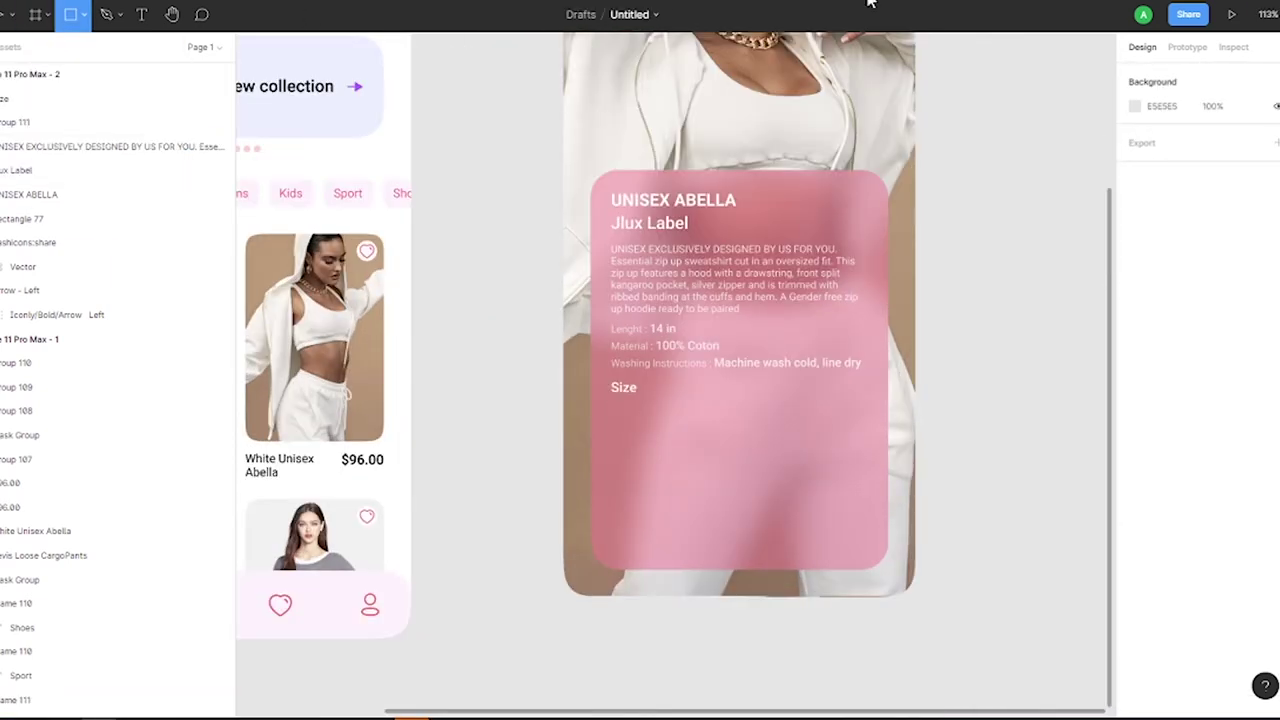
pyautogui.moveTo(617, 390); pyautogui.dragTo(664, 437)
pyautogui.scroll(5, 621, 445)
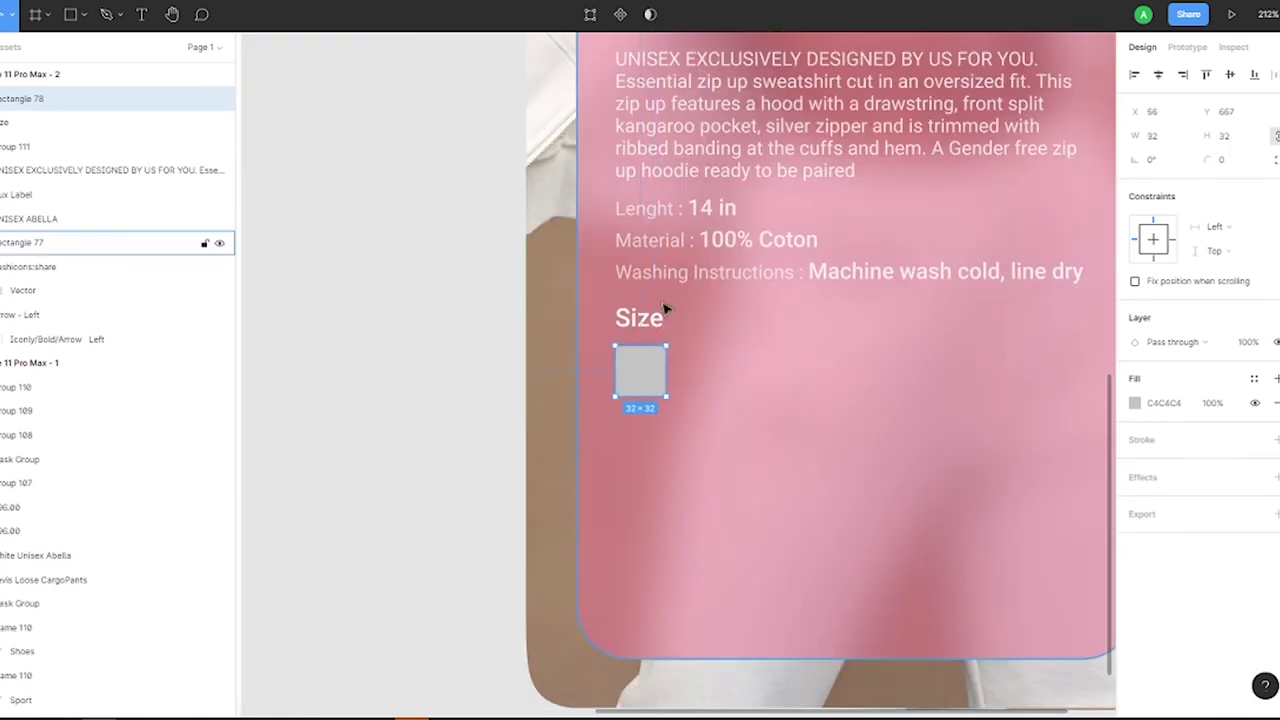
pyautogui.write('8')
pyautogui.press('Return')
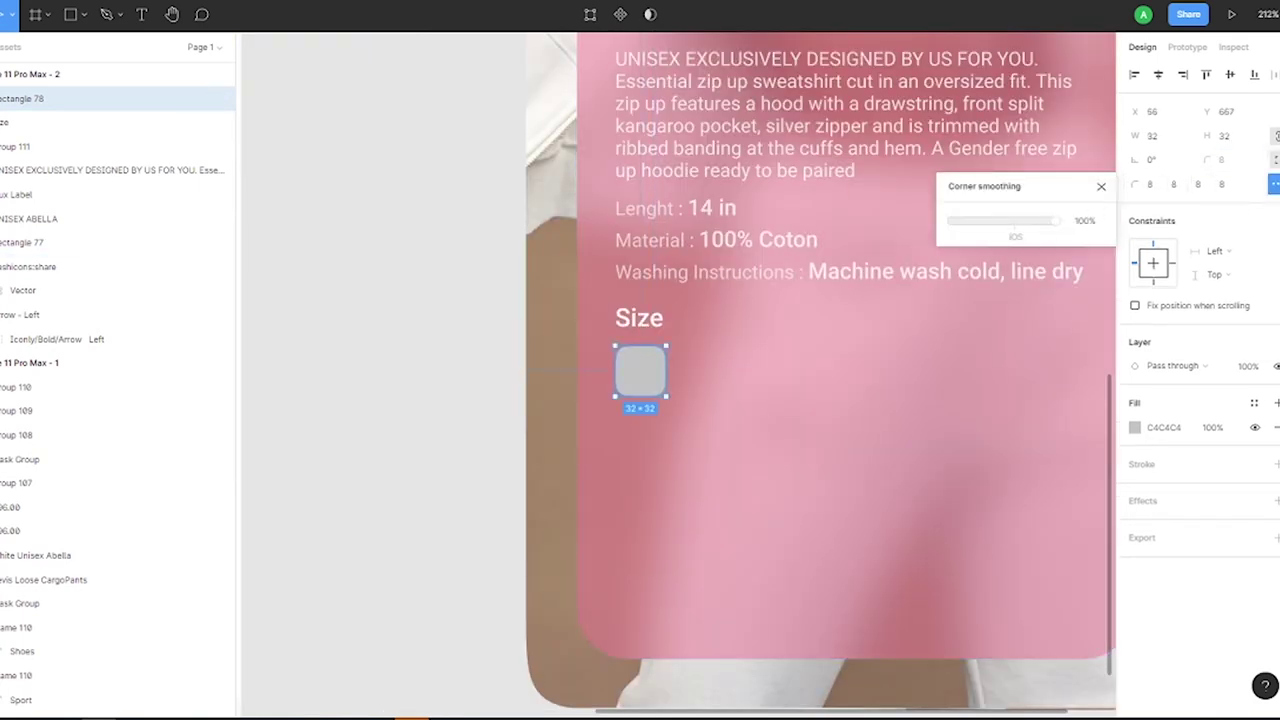
pyautogui.click(1230, 160)
pyautogui.write('12')
pyautogui.scroll(-5, 751, 337)
pyautogui.scroll(3, 316, 466)
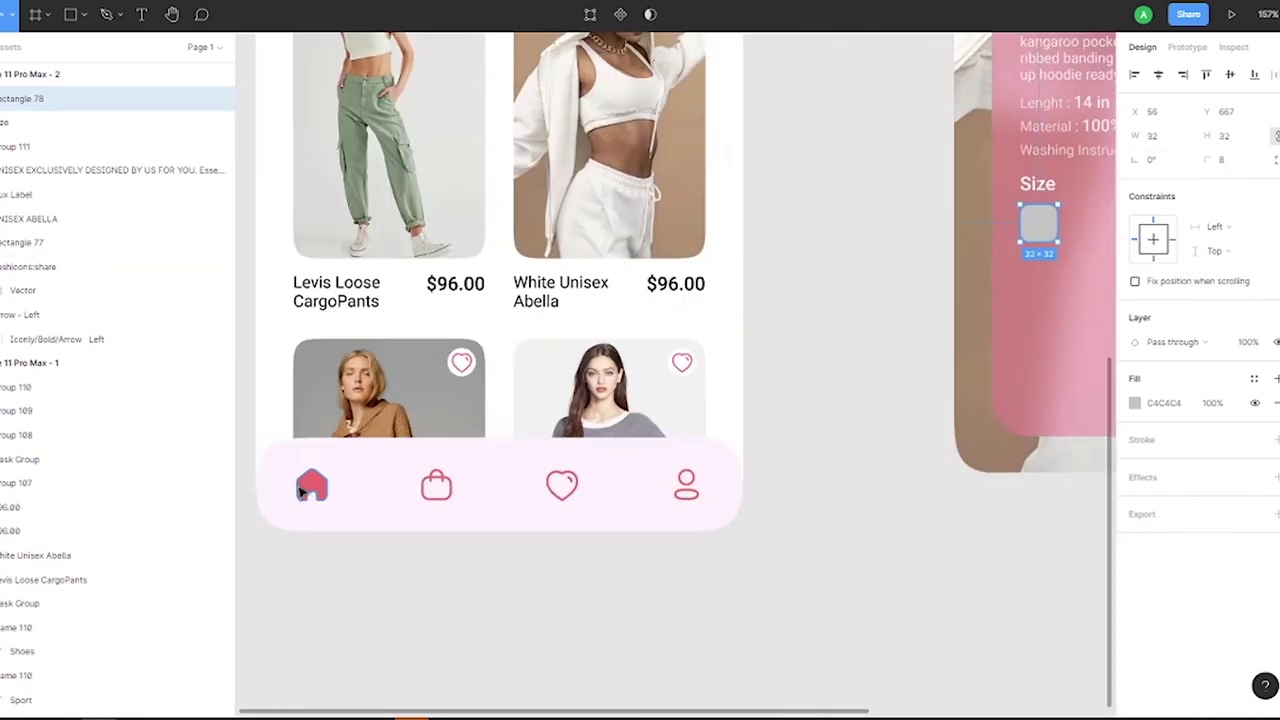
pyautogui.scroll(-2, 500, 400)
pyautogui.click(477, 416)
pyautogui.keyDown('shift'); pyautogui.click(548, 416); pyautogui.keyUp('shift')
pyautogui.click(1134, 671)
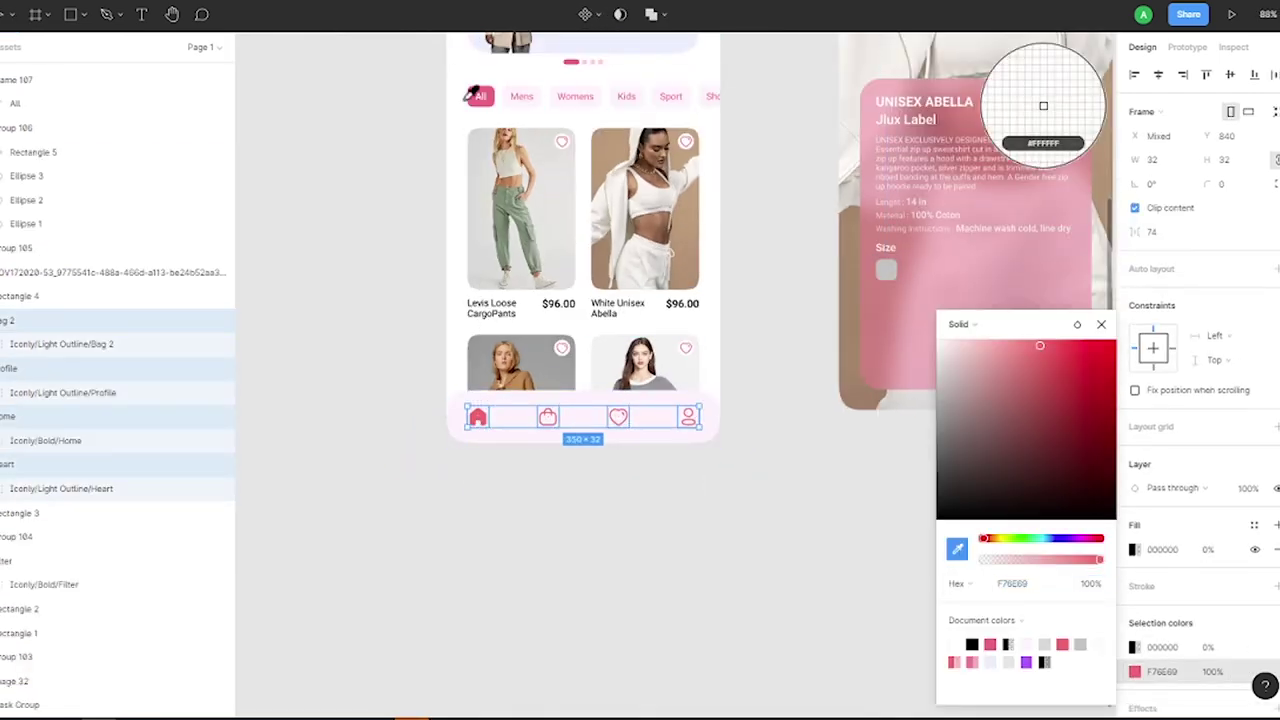
pyautogui.click(886, 269)
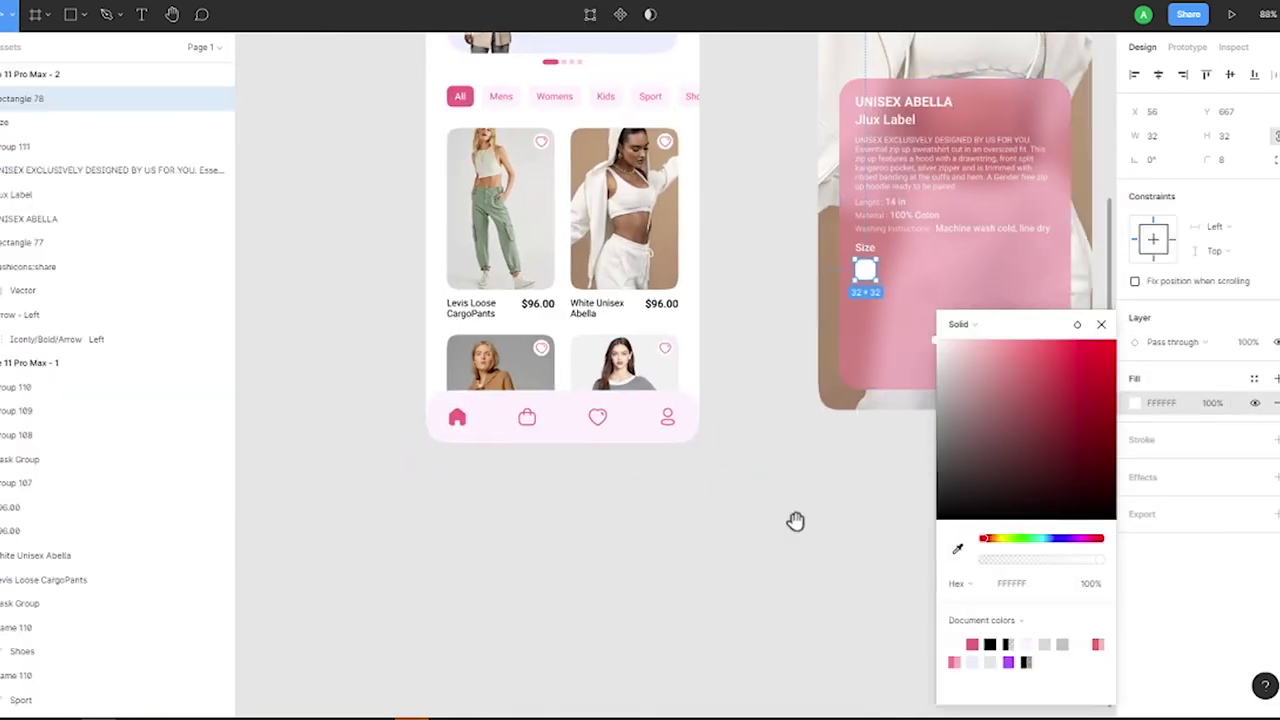
pyautogui.scroll(5, 638, 344)
# Add a Medium-weight 'S' letter for the first chip with adjusted size and colour.
pyautogui.moveTo(629, 440); pyautogui.dragTo(712, 492)
pyautogui.write('S')
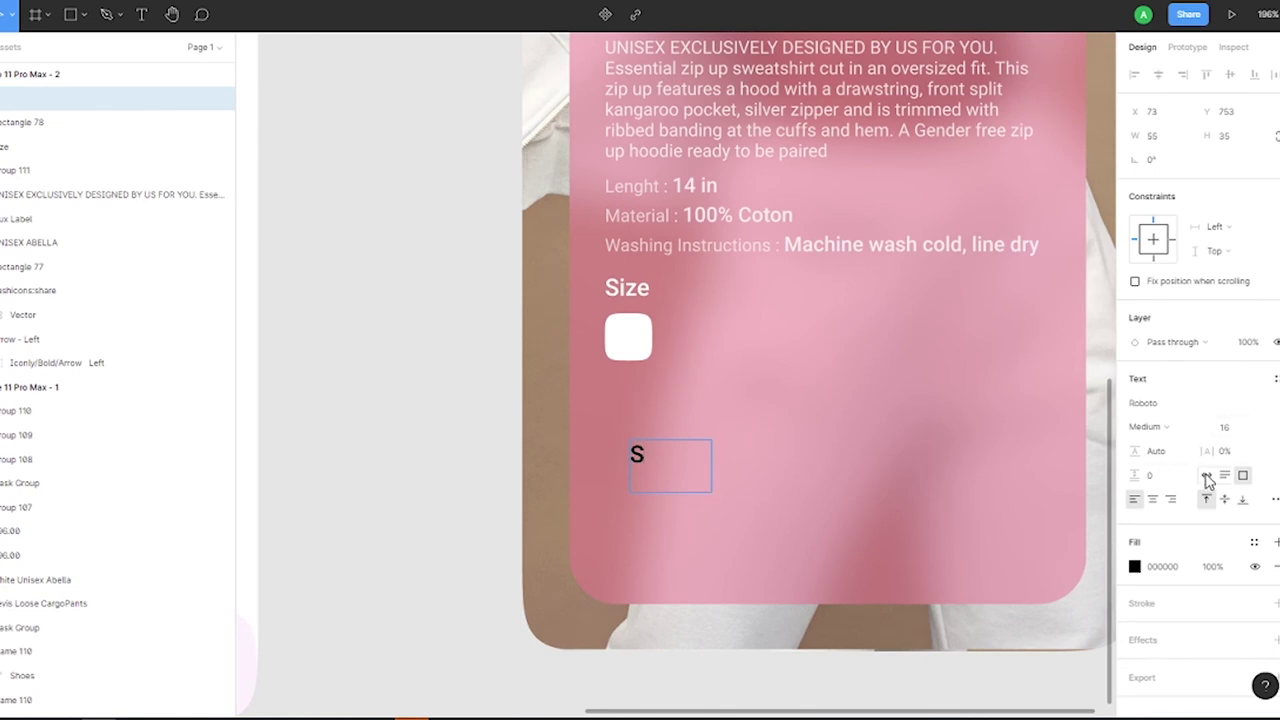
pyautogui.click(1230, 428)
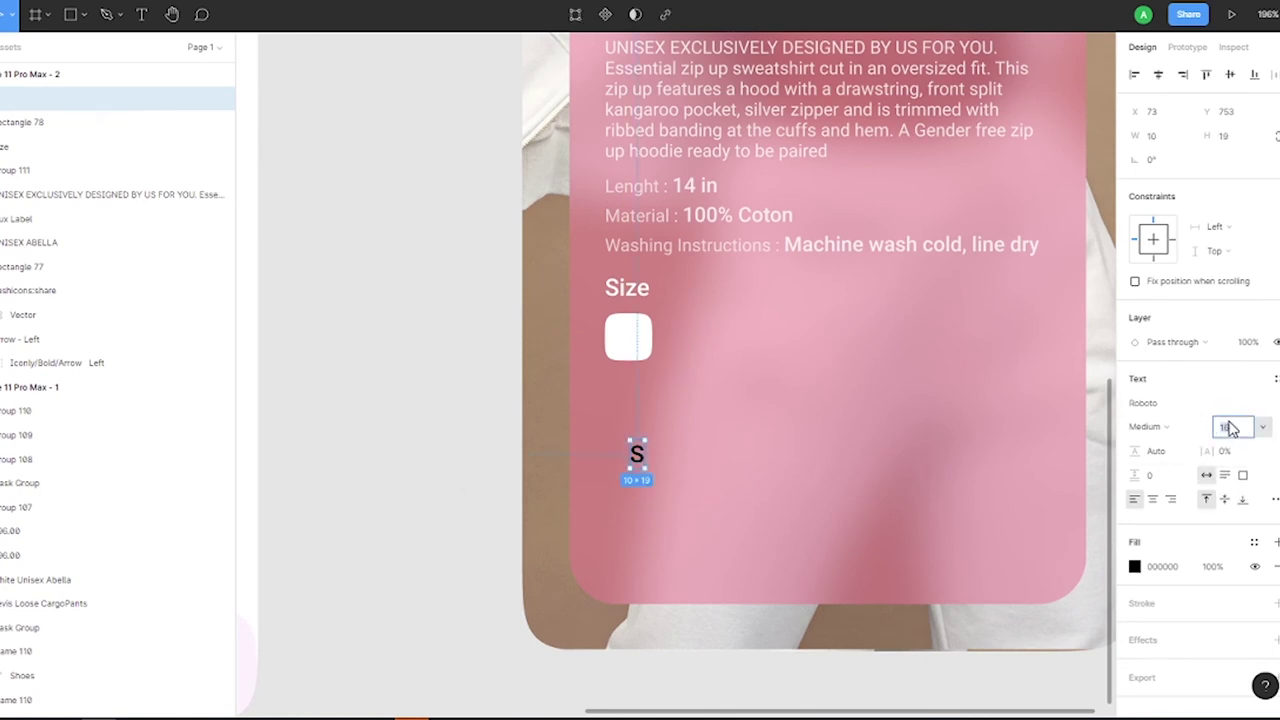
pyautogui.write('14')
pyautogui.press('Return')
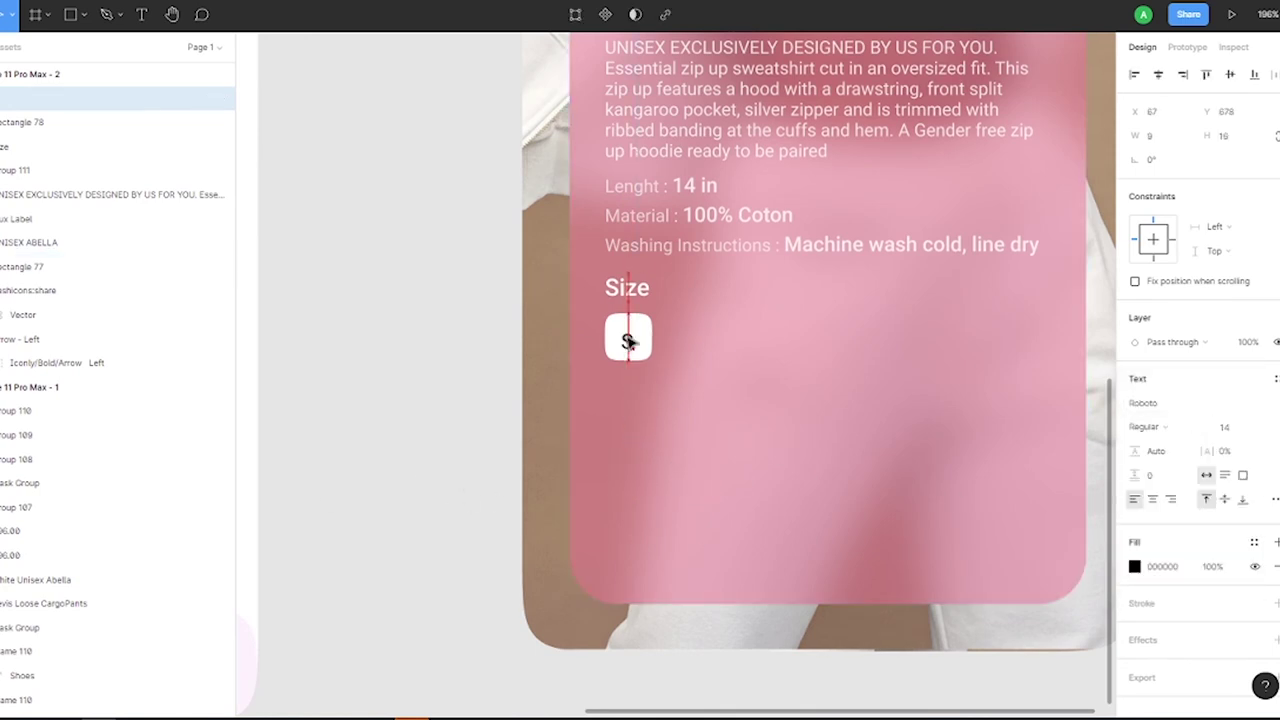
pyautogui.click(1134, 566)
pyautogui.scroll(-5, 977, 532)
pyautogui.scroll(10, 757, 471)
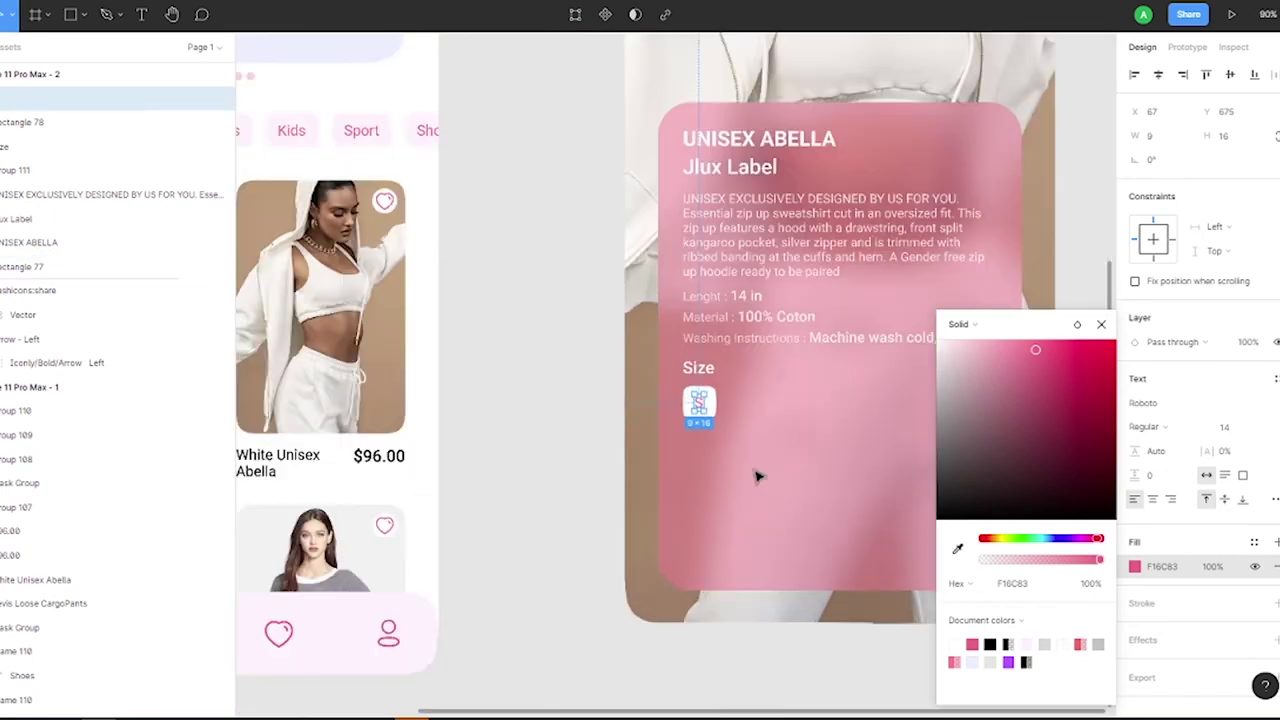
pyautogui.click(1165, 426)
pyautogui.click(1165, 443)
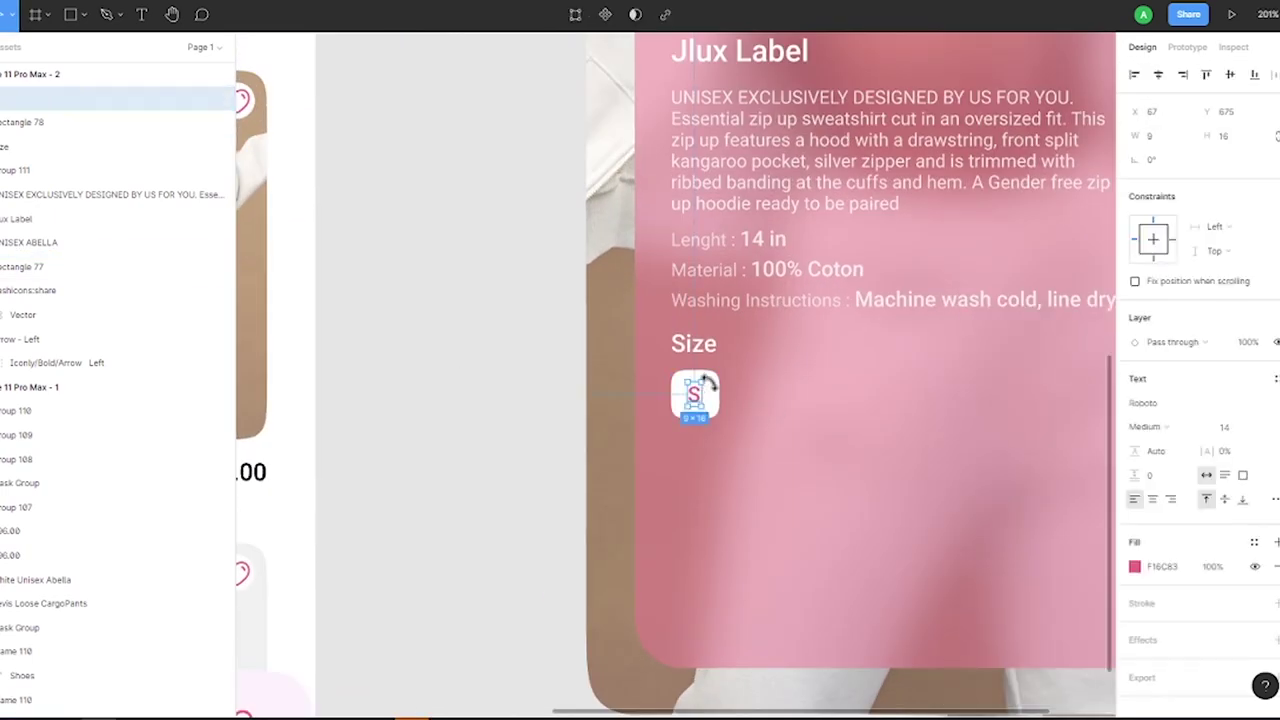
pyautogui.scroll(5, 720, 398)
# Centre the S in its chip and wrap chip and letter in auto layout.
pyautogui.keyDown('shift'); pyautogui.click(716, 396); pyautogui.keyUp('shift')
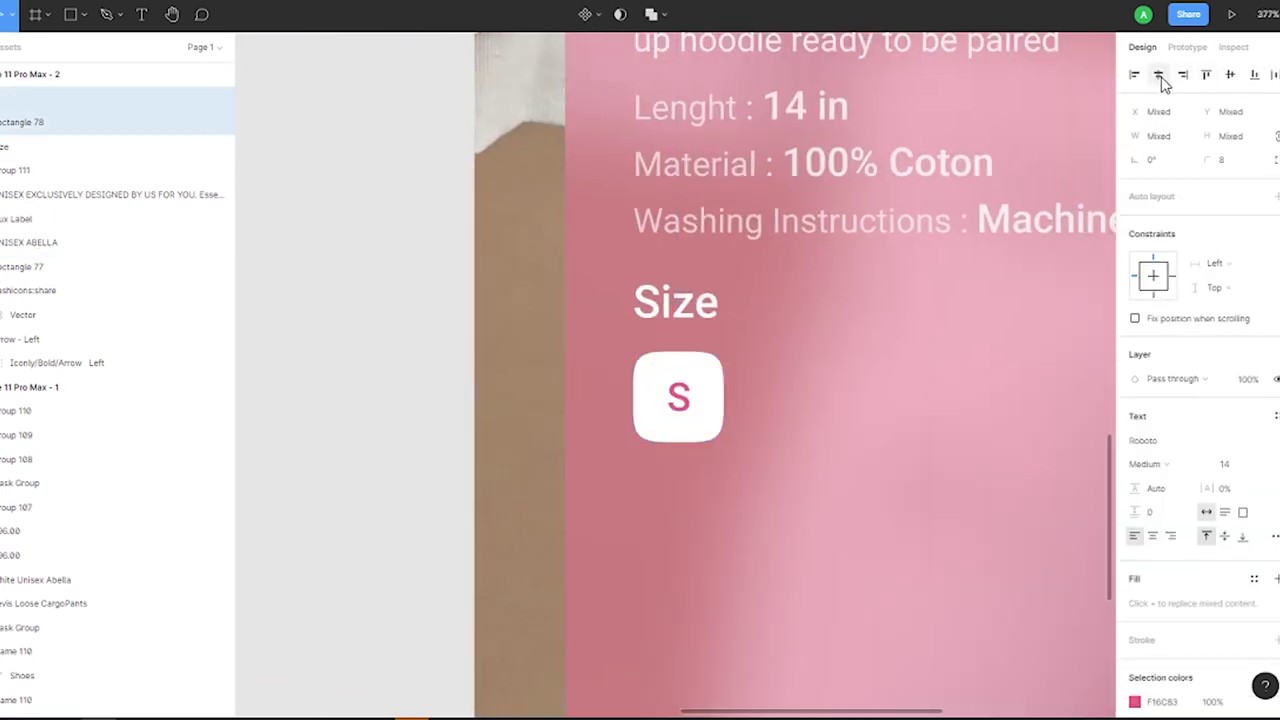
pyautogui.click(1163, 77)
pyautogui.click(508, 380)
pyautogui.click(716, 396)
pyautogui.keyDown('shift'); pyautogui.click(680, 396); pyautogui.keyUp('shift')
pyautogui.click(1163, 77)
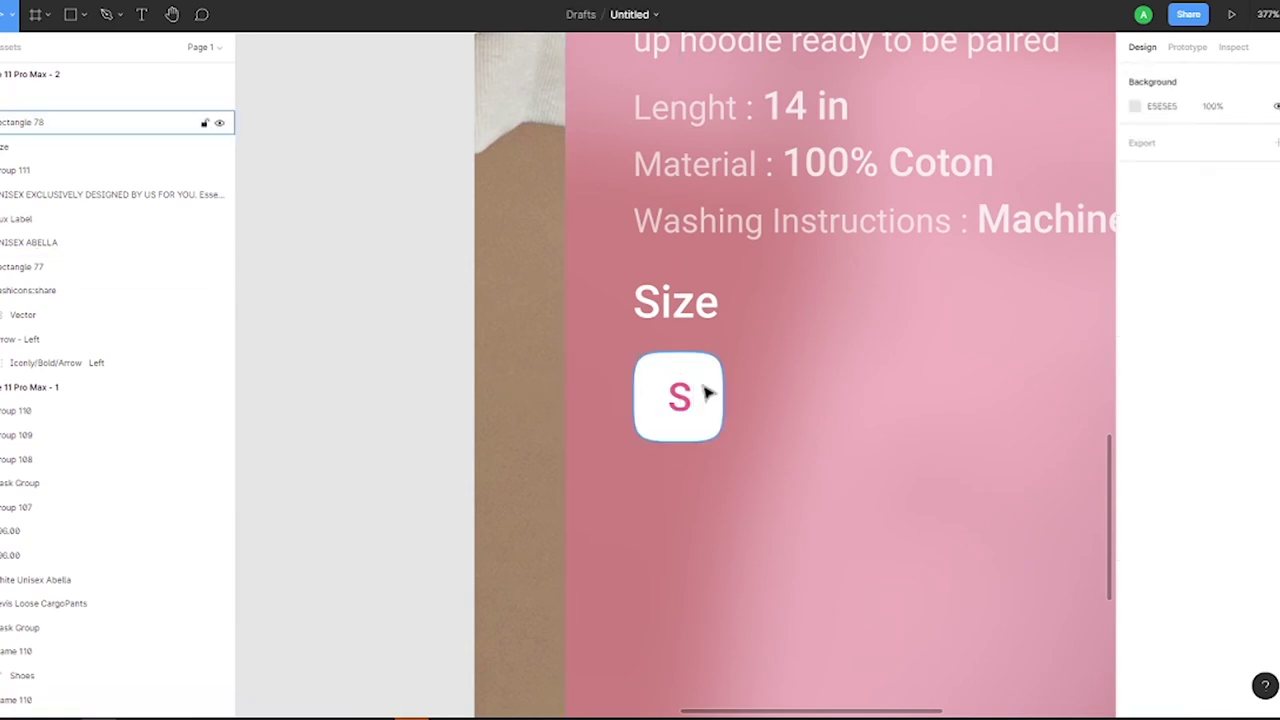
pyautogui.click(706, 391)
pyautogui.hotkey('shift', 'a')
# Duplicate the S chip into a row of four and relabel the second chip M.
pyautogui.moveTo(716, 405); pyautogui.dragTo(834, 400)
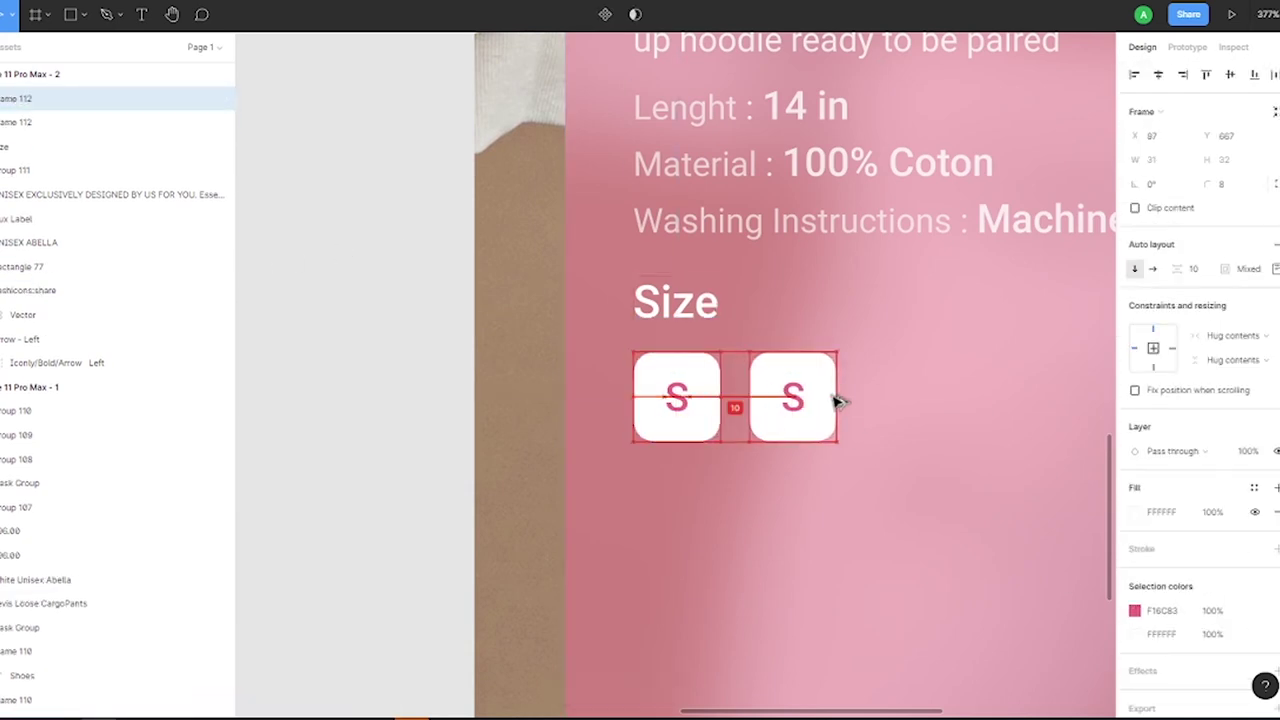
pyautogui.scroll(-3, 834, 400)
pyautogui.hotkey('ctrl', 'd')
pyautogui.hotkey('ctrl', 'd')
pyautogui.doubleClick(682, 376)
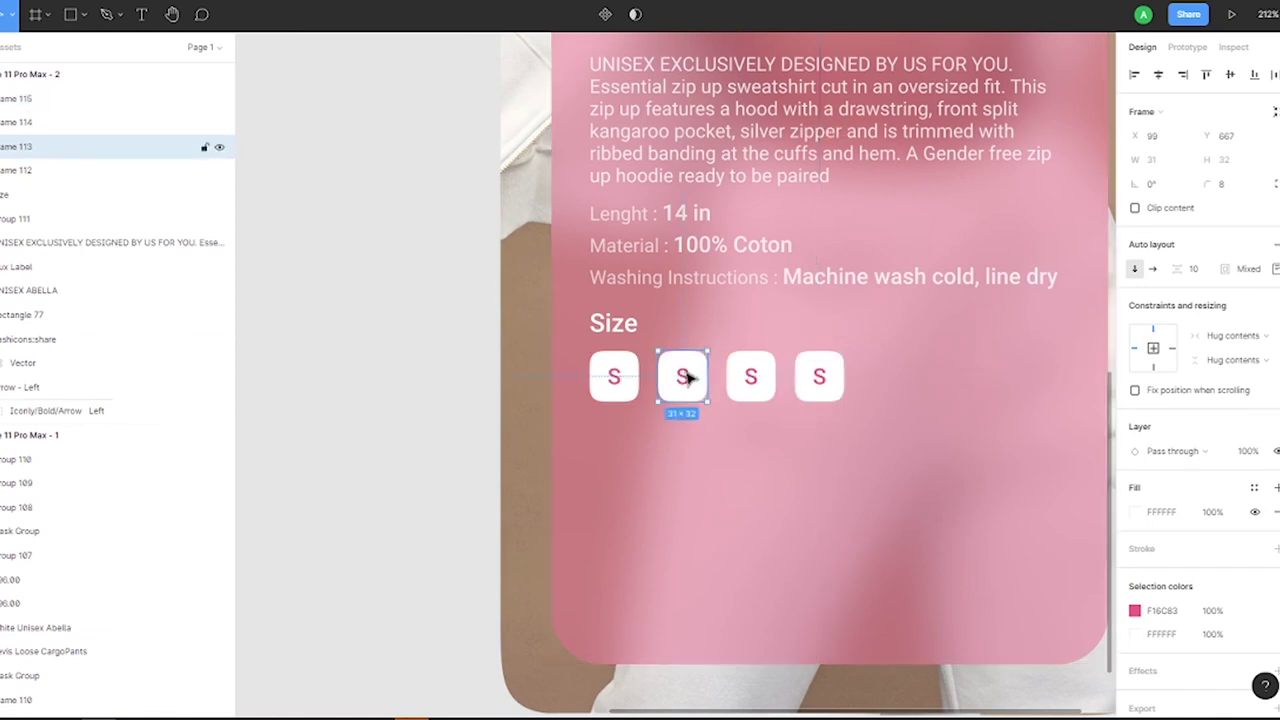
pyautogui.press('Escape')
pyautogui.scroll(3, 740, 375)
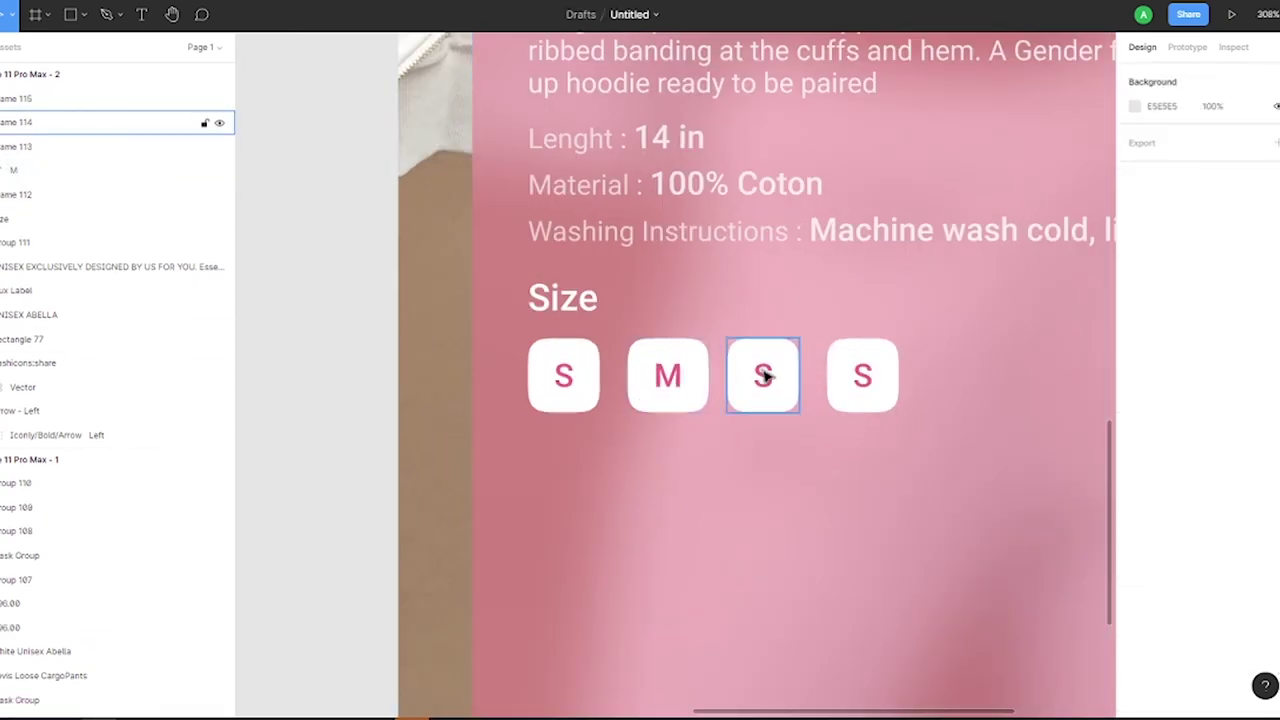
pyautogui.click(663, 366)
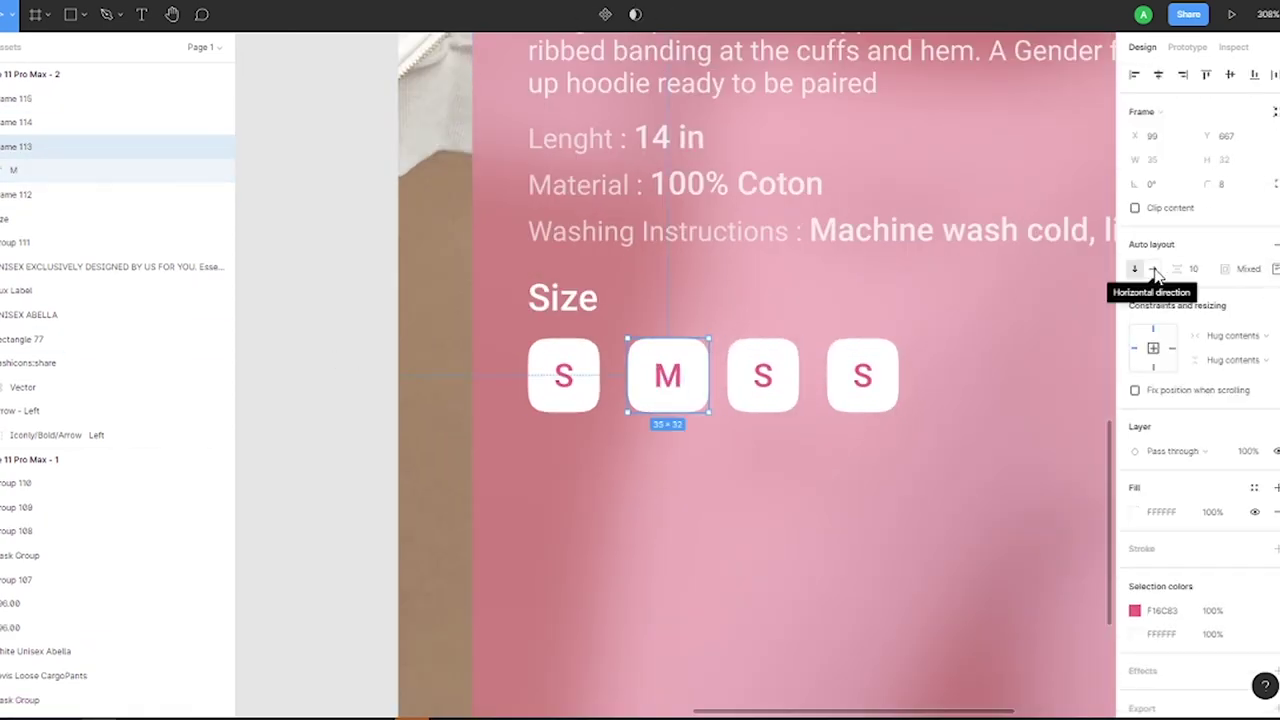
pyautogui.hotkey('ctrl', 'z')
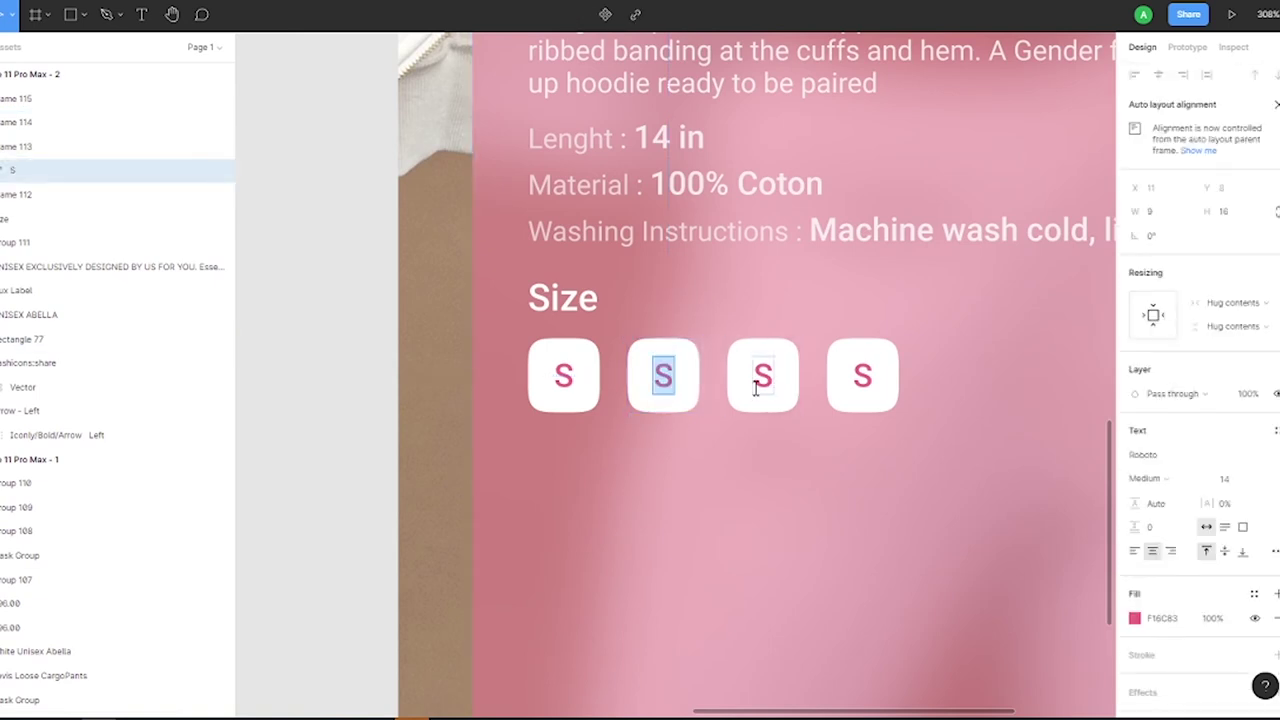
pyautogui.press('Escape')
# Relabel the third and fourth chips as L and XL.
pyautogui.click(763, 376)
pyautogui.keyDown('shift'); pyautogui.click(862, 376); pyautogui.keyUp('shift')
pyautogui.hotkey('shift', 'a')
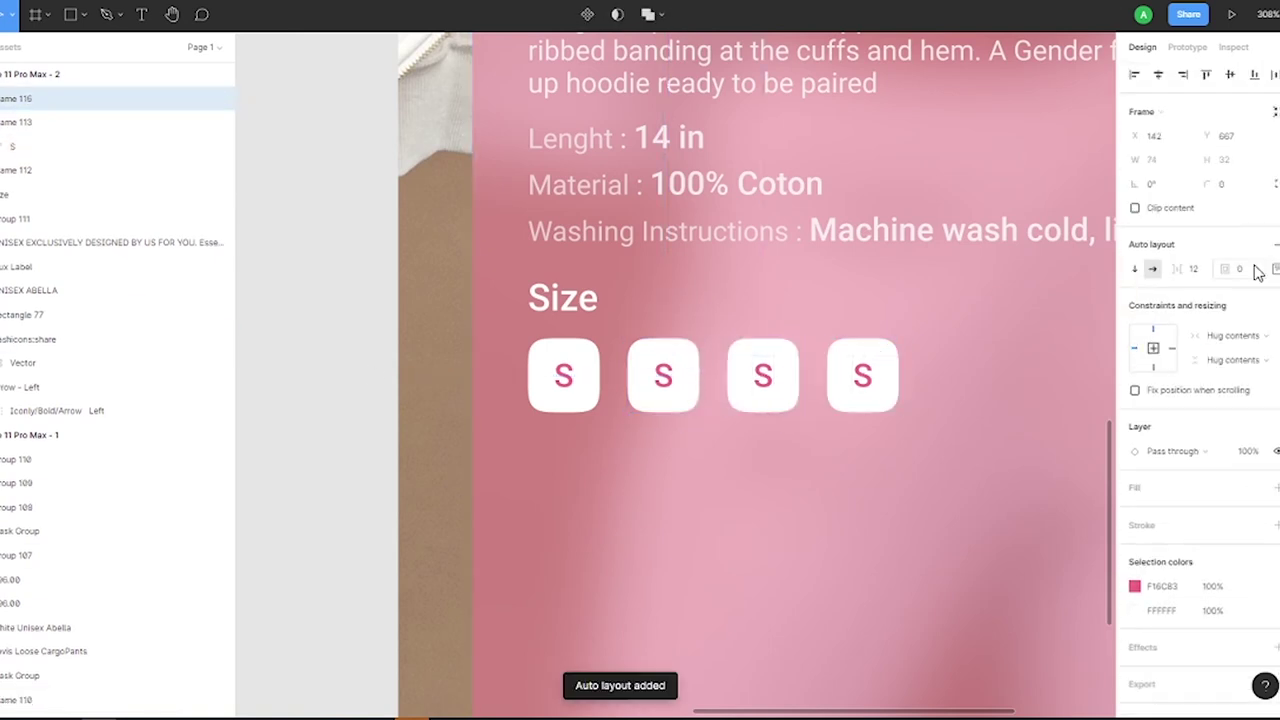
pyautogui.hotkey('ctrl', 'z')
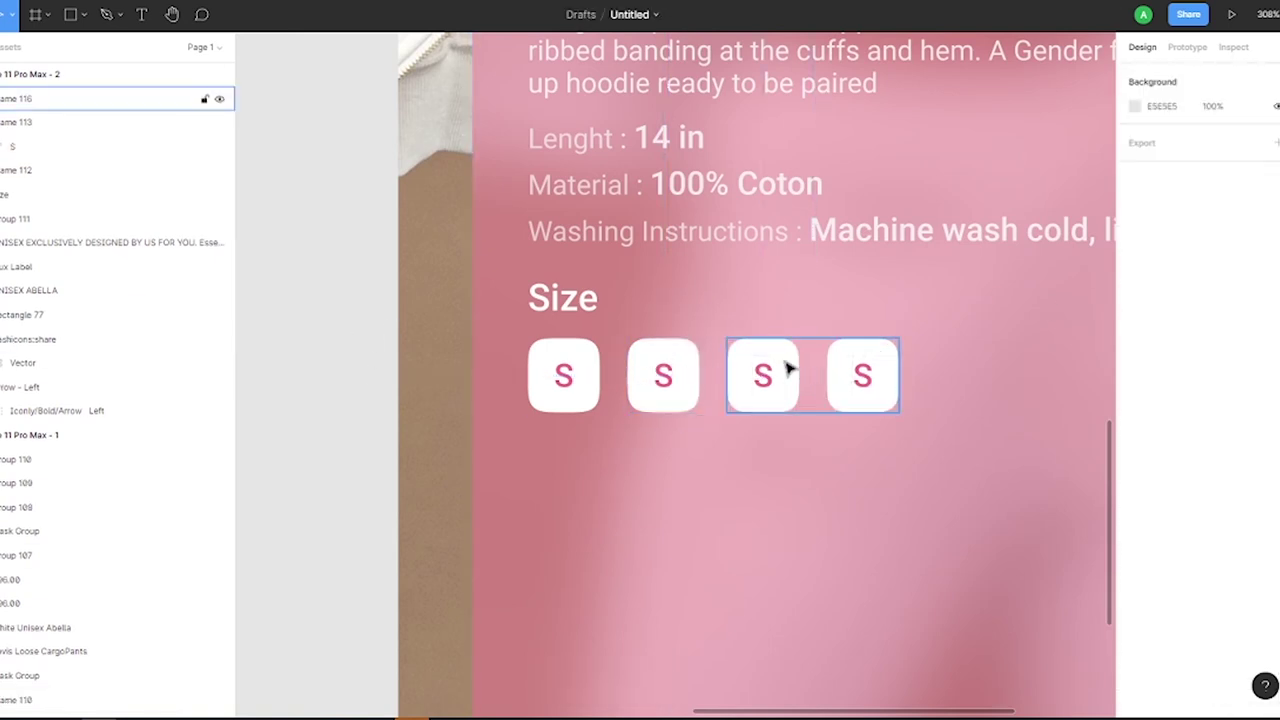
pyautogui.click(796, 372)
pyautogui.click(835, 377)
pyautogui.doubleClick(664, 376)
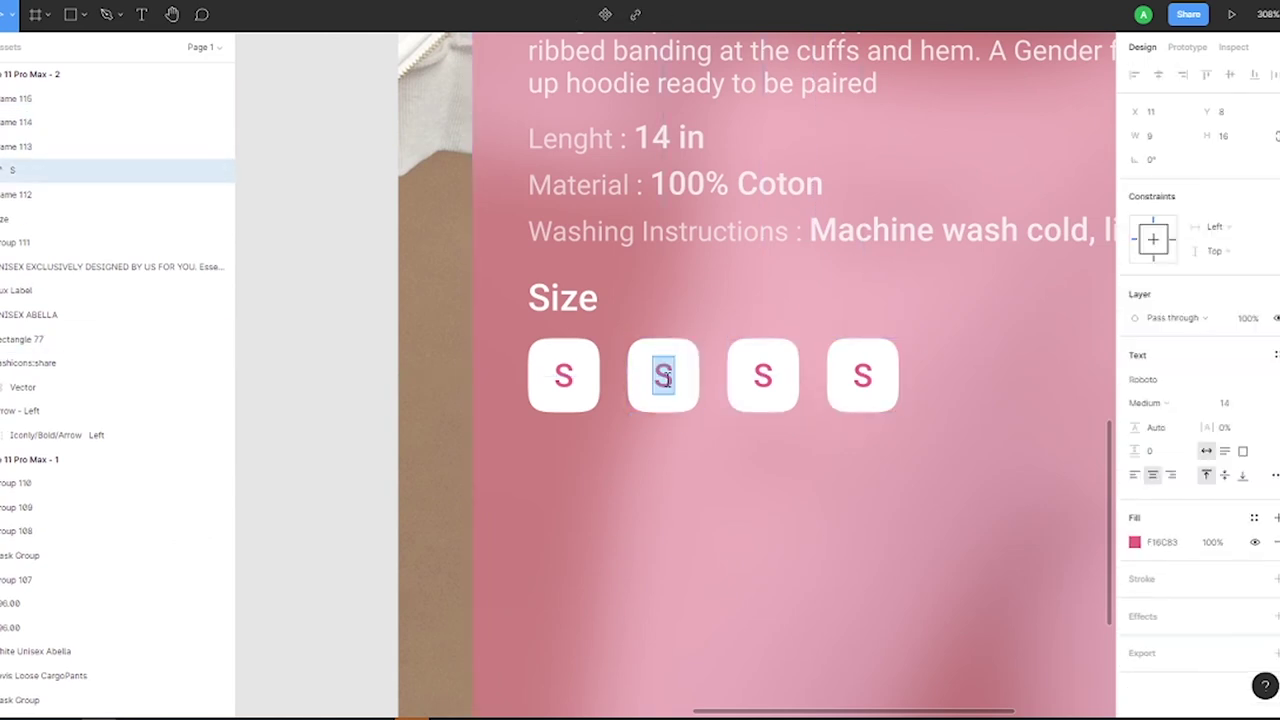
pyautogui.write('M')
pyautogui.doubleClick(763, 376)
pyautogui.write('L')
pyautogui.doubleClick(862, 376)
pyautogui.write('XL')
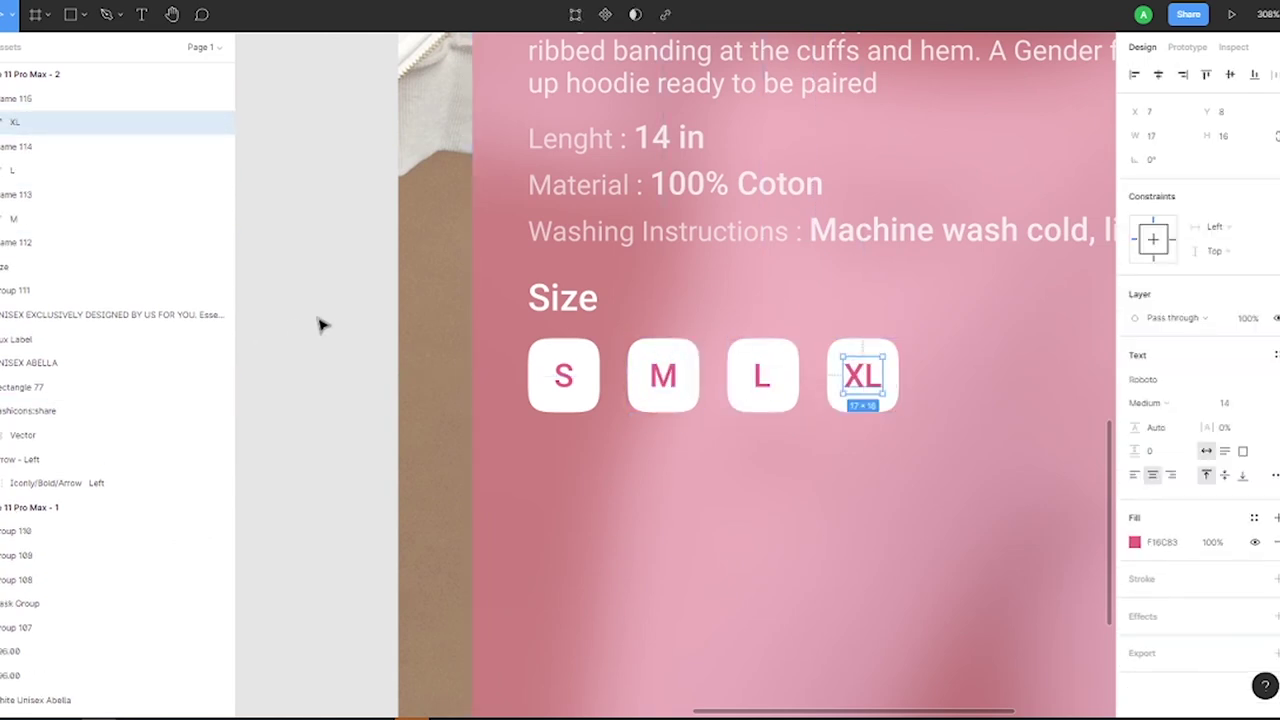
pyautogui.press('Escape')
# Add a fifth chip labelled XXL and fill the M chip pink.
pyautogui.hotkey('ctrl', 'd')
pyautogui.doubleClick(958, 377)
pyautogui.write('XXL')
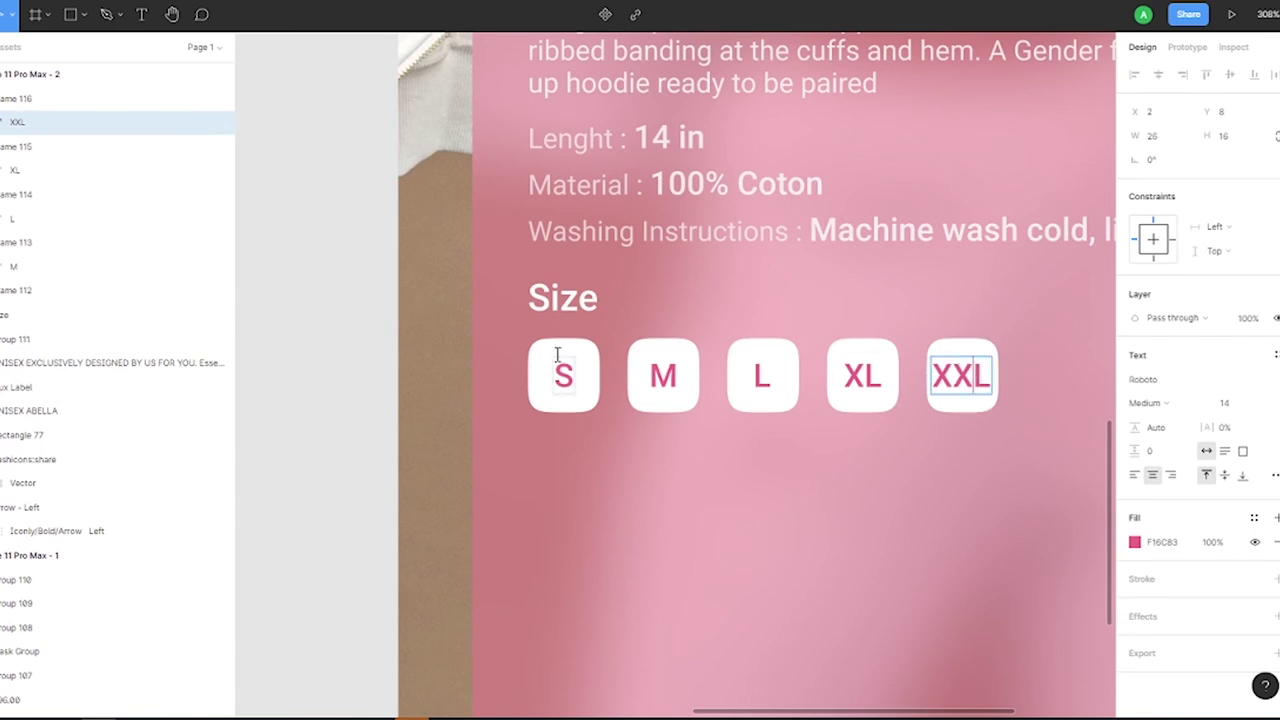
pyautogui.press('Escape')
pyautogui.click(966, 375)
pyautogui.click(680, 376)
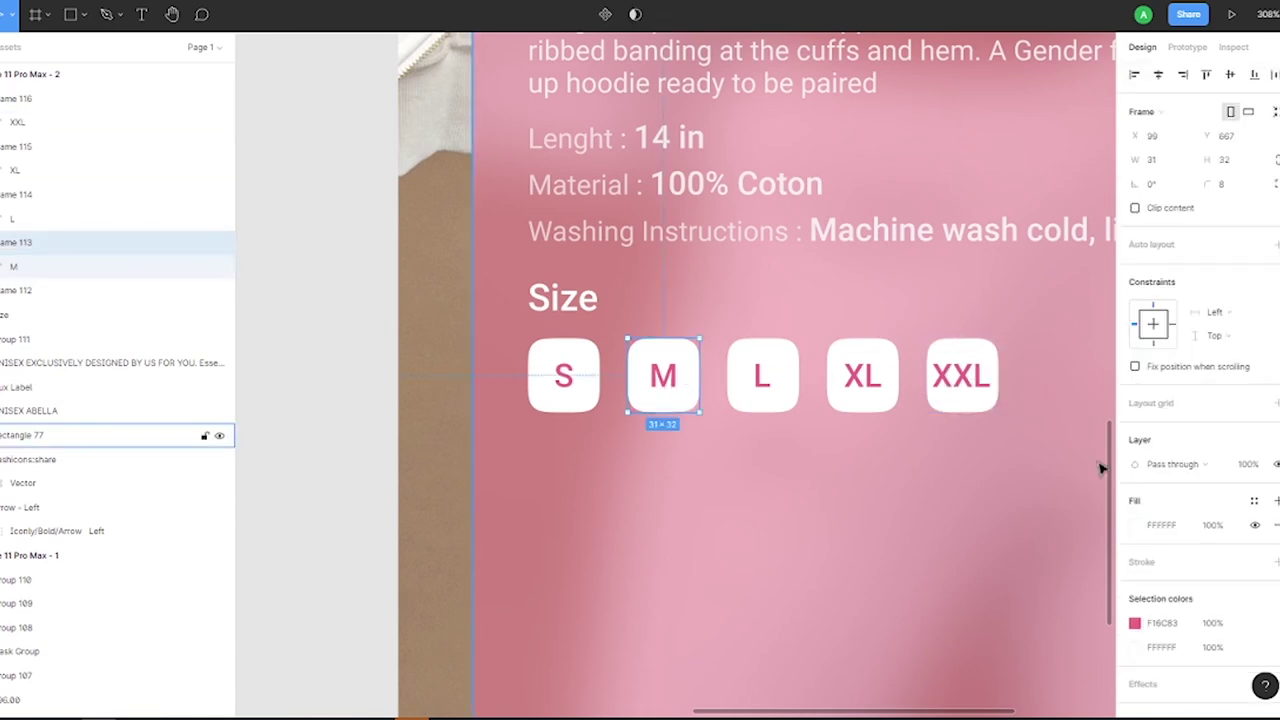
pyautogui.click(1136, 648)
pyautogui.click(972, 644)
# Group the five size chips and duplicate the Size heading below them as 'Color'.
pyautogui.scroll(-3, 700, 380)
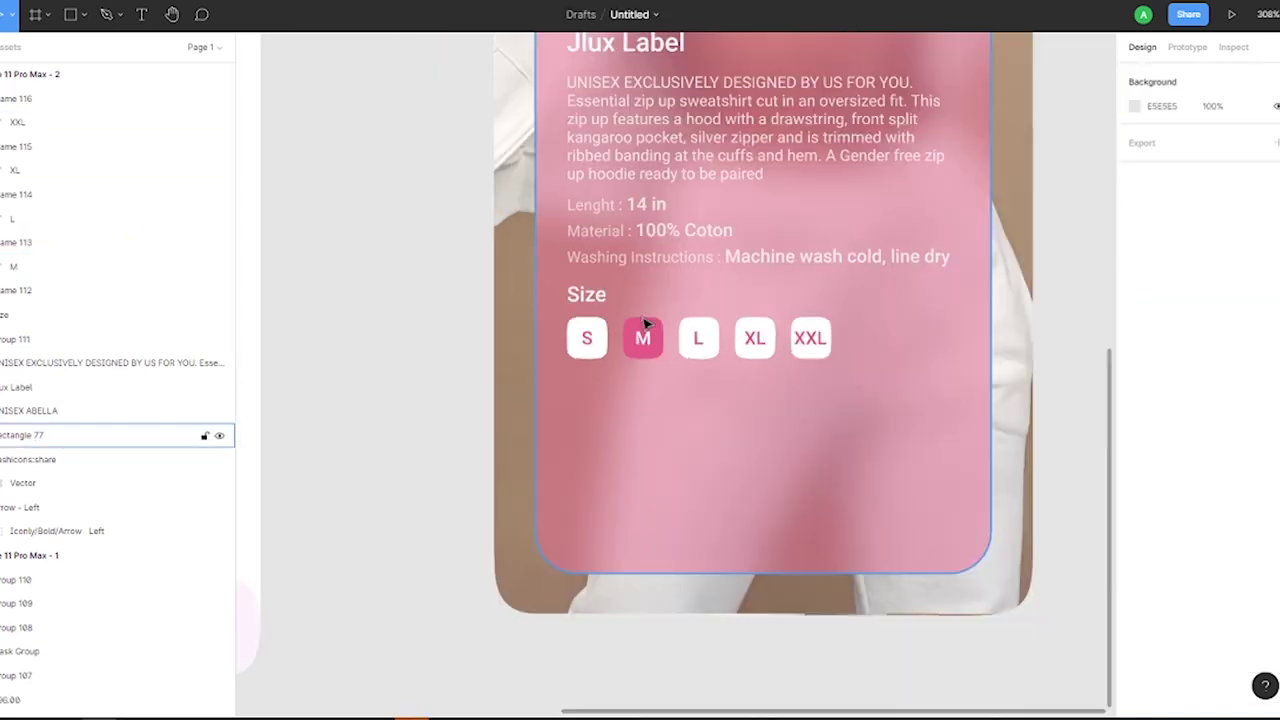
pyautogui.moveTo(560, 322); pyautogui.dragTo(790, 340)
pyautogui.hotkey('ctrl', 'g')
pyautogui.click(586, 294)
pyautogui.moveTo(586, 294); pyautogui.dragTo(594, 392)
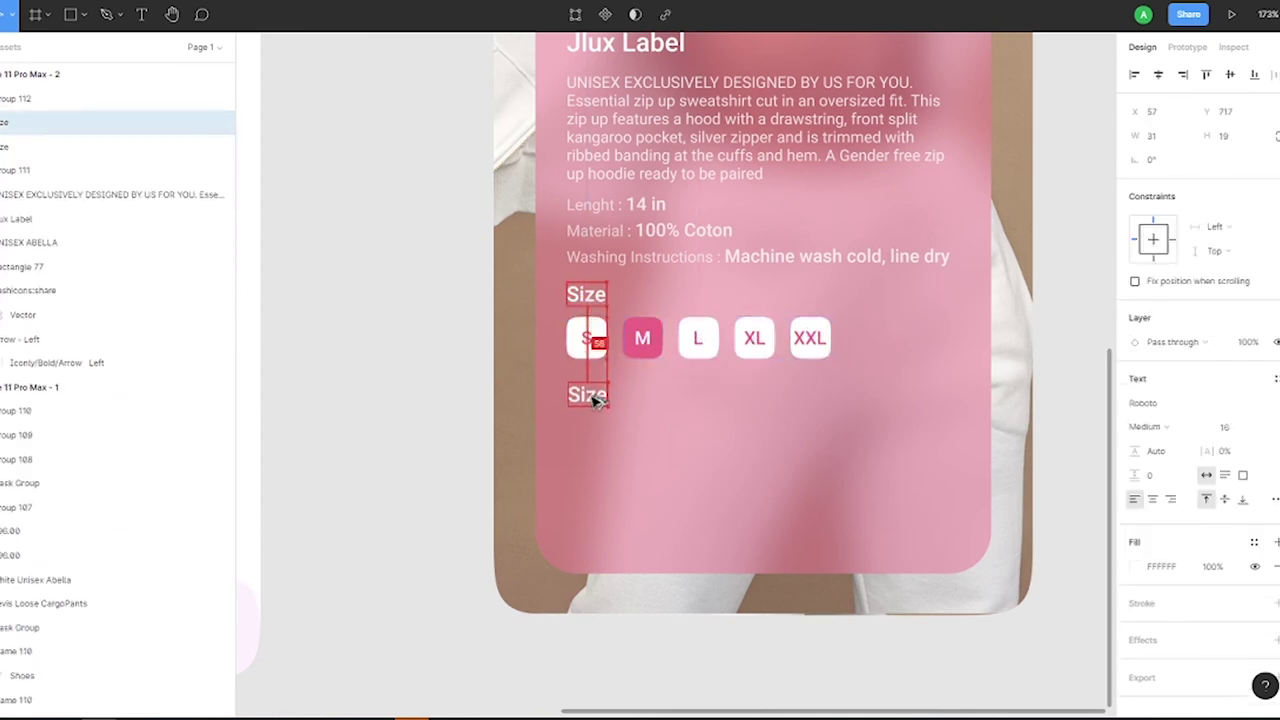
pyautogui.doubleClick(586, 388)
pyautogui.write('Color')
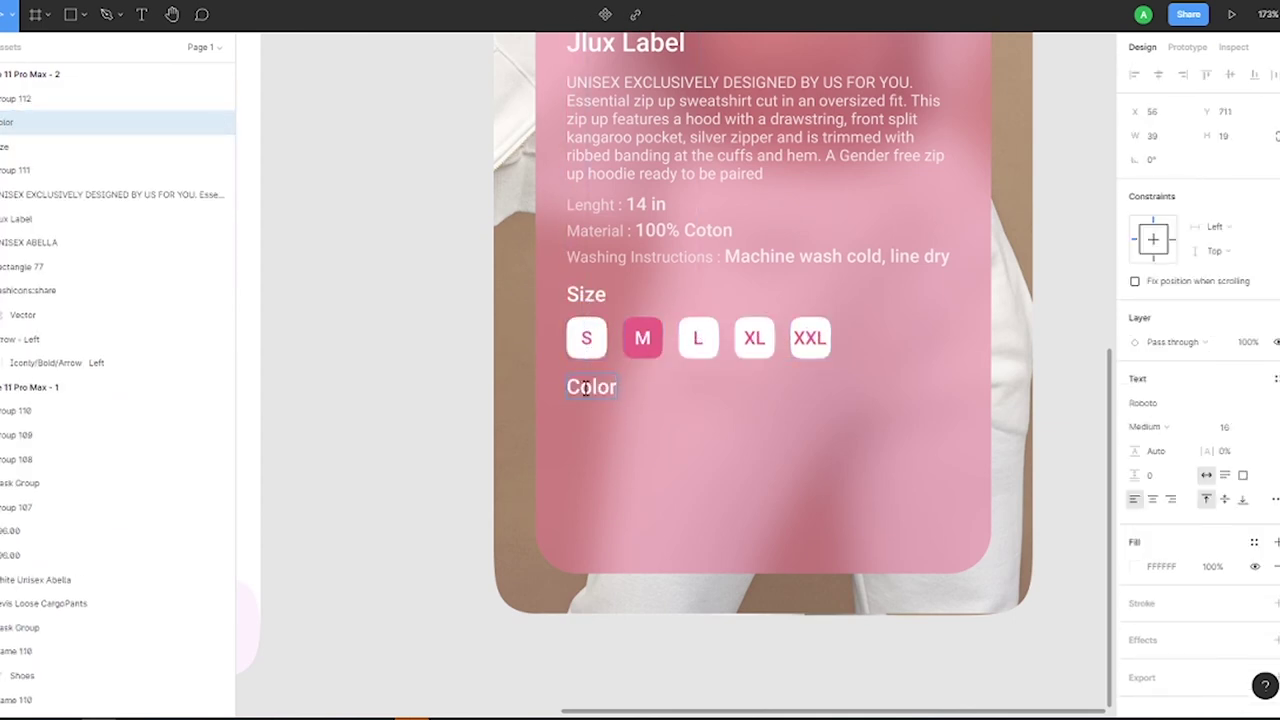
# Copy the chip row under the Color heading and empty the first chip's letter.
pyautogui.moveTo(600, 345); pyautogui.dragTo(603, 440)
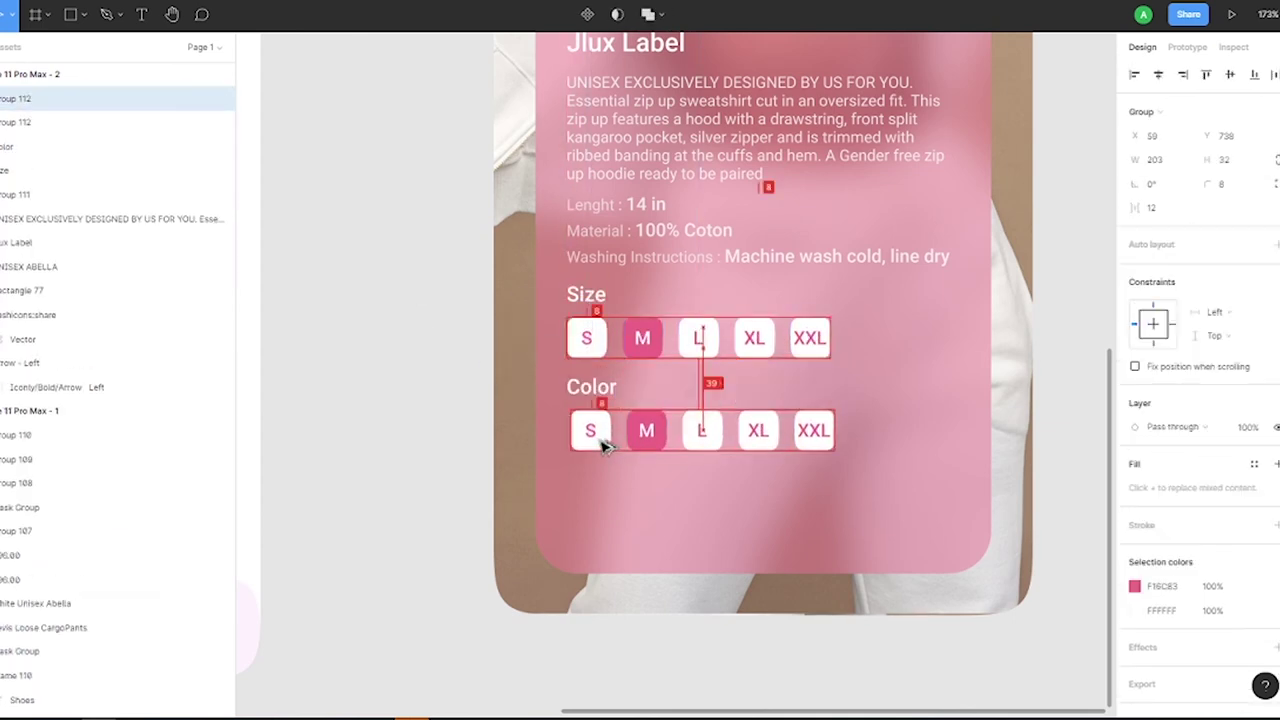
pyautogui.scroll(5, 600, 440)
pyautogui.doubleClick(553, 441)
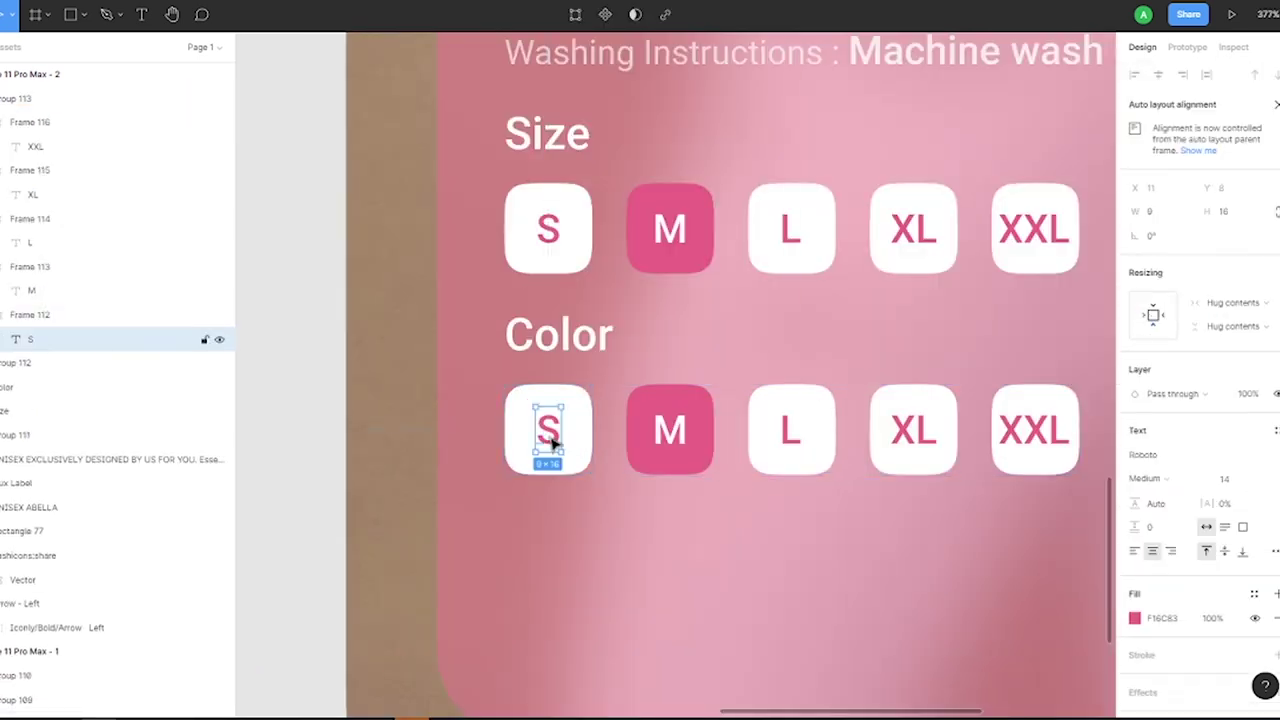
pyautogui.press('Escape')
pyautogui.press('Return')
# Clear the M, L, XL and XXL letters from the remaining colour chips.
pyautogui.press('Return')
pyautogui.press('Delete')
pyautogui.click(672, 430)
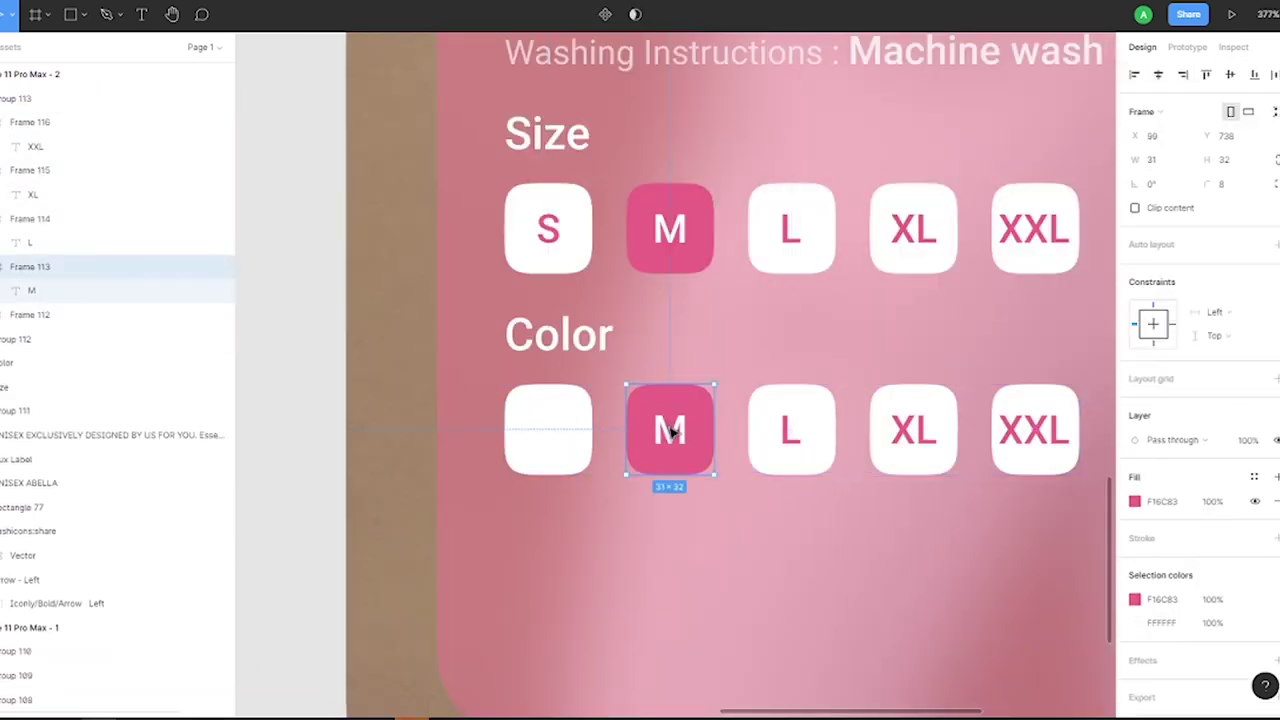
pyautogui.press('Return')
pyautogui.press('Return')
pyautogui.press('Delete')
pyautogui.press('Tab')
pyautogui.press('Tab')
pyautogui.press('Delete')
pyautogui.press('Tab')
pyautogui.press('Delete')
pyautogui.press('Escape')
pyautogui.press('Escape')
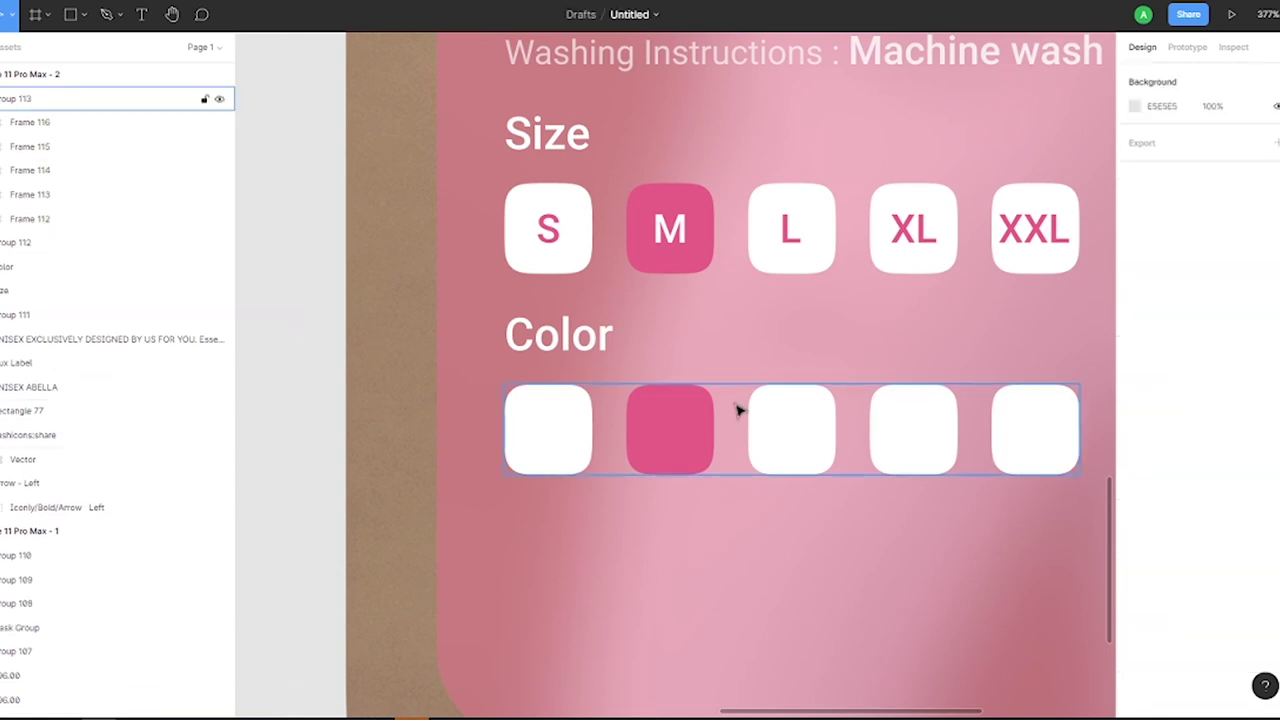
# Fill the colour chips deep red, purple, black and light green.
pyautogui.click(792, 430)
pyautogui.click(672, 430)
pyautogui.click(1134, 501)
pyautogui.moveTo(1078, 355); pyautogui.dragTo(1096, 365)
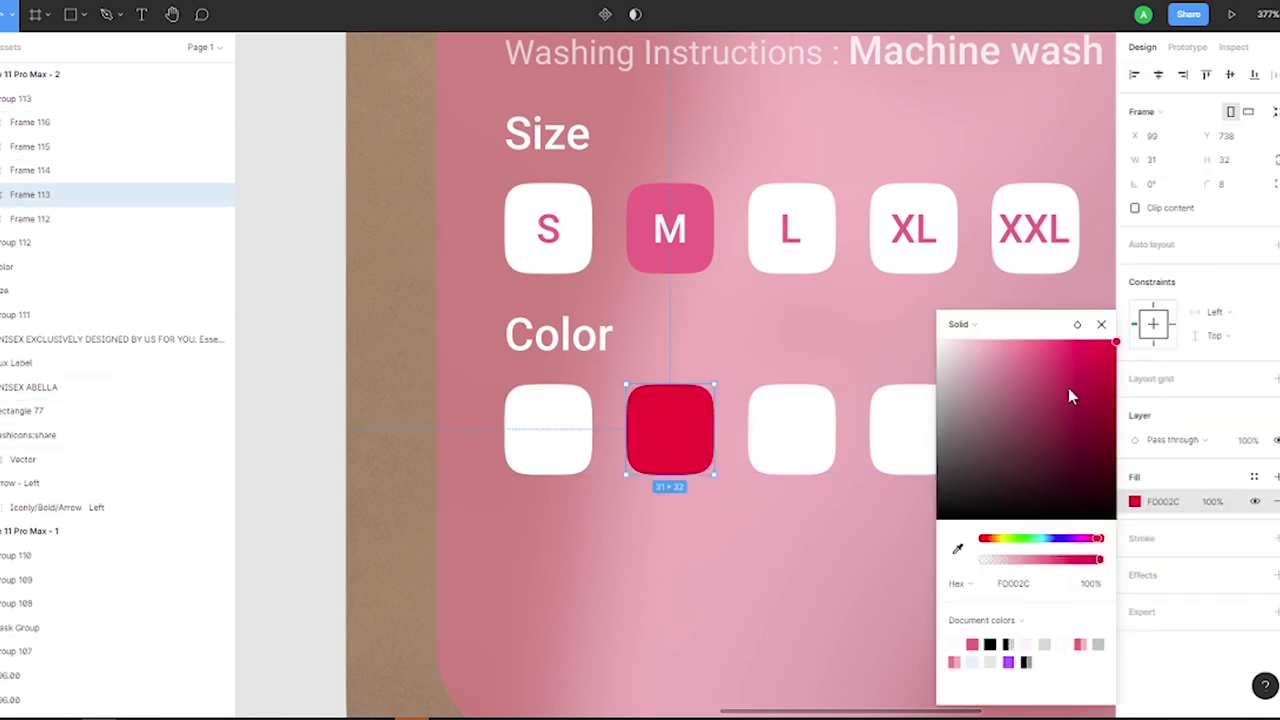
pyautogui.click(828, 397)
pyautogui.moveTo(1071, 520); pyautogui.dragTo(1063, 343)
pyautogui.press('Tab')
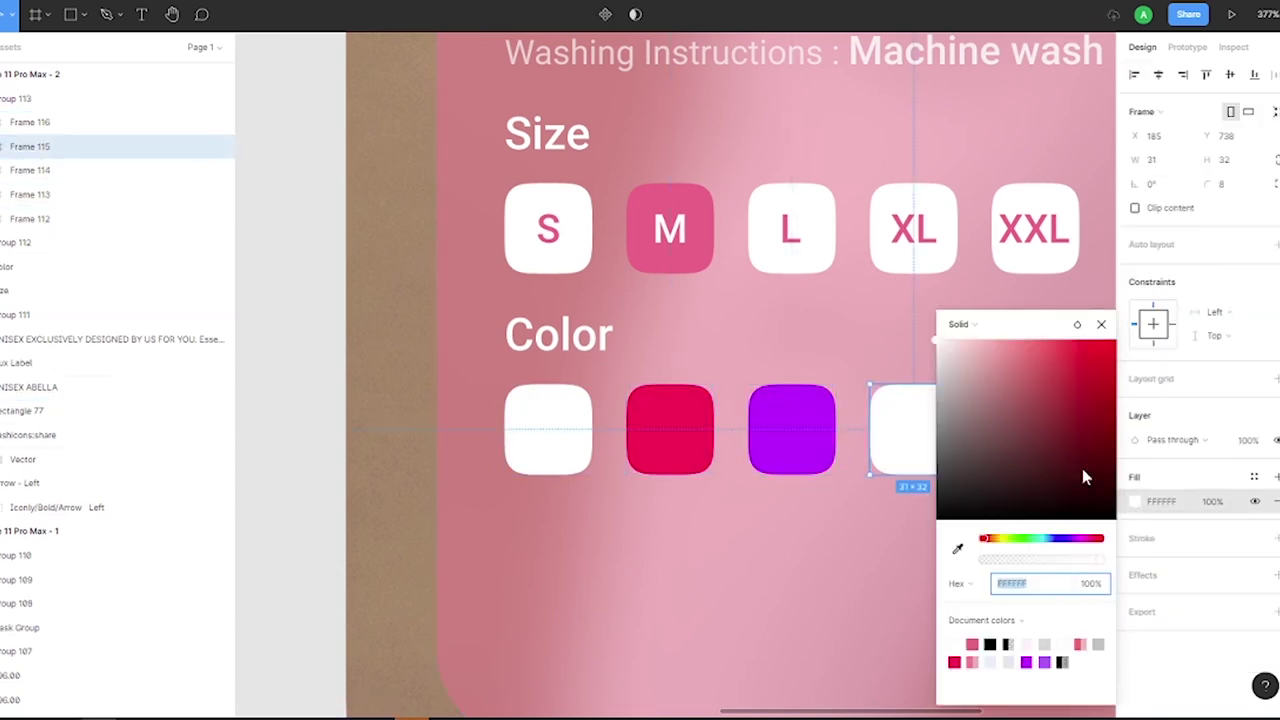
pyautogui.moveTo(1082, 468); pyautogui.dragTo(1085, 525)
pyautogui.scroll(-3, 280, 247)
pyautogui.scroll(2, 280, 247)
pyautogui.press('Tab')
pyautogui.click(1134, 501)
pyautogui.moveTo(1060, 380); pyautogui.dragTo(1005, 362)
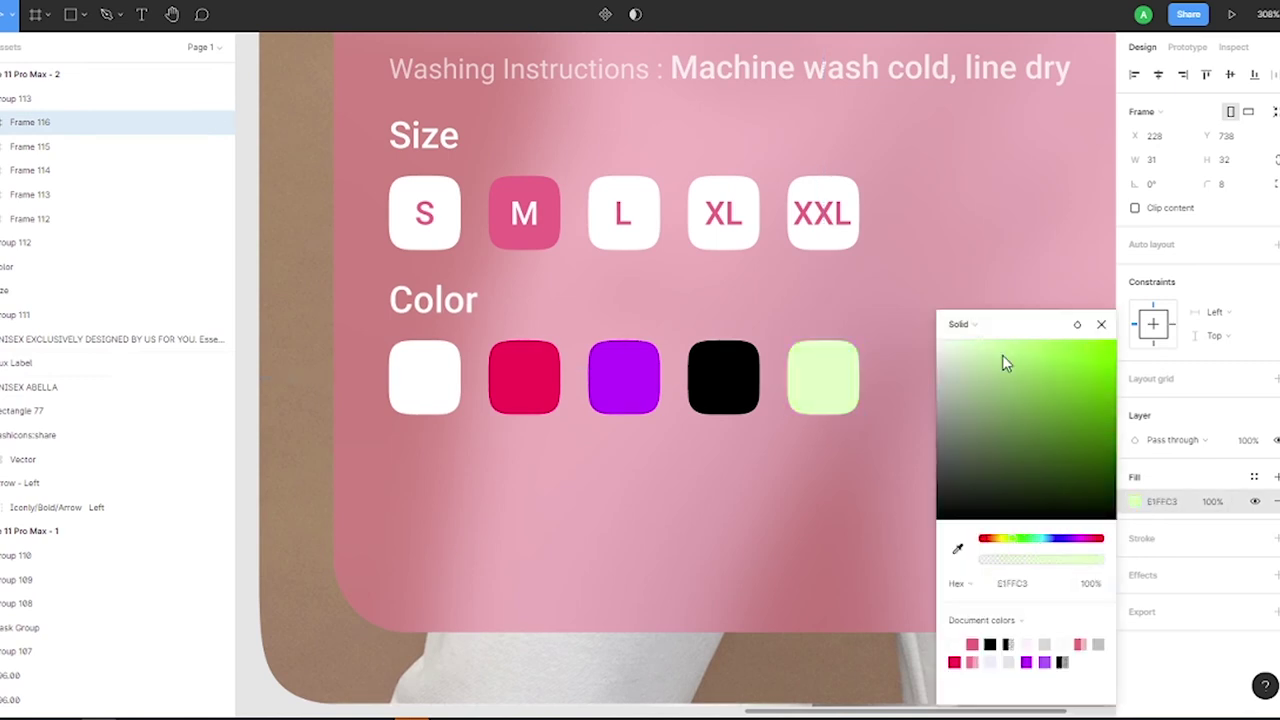
# Enlarge the red swatch's frame, remove its fill and give it a red stroke ring.
pyautogui.scroll(-3, 634, 349)
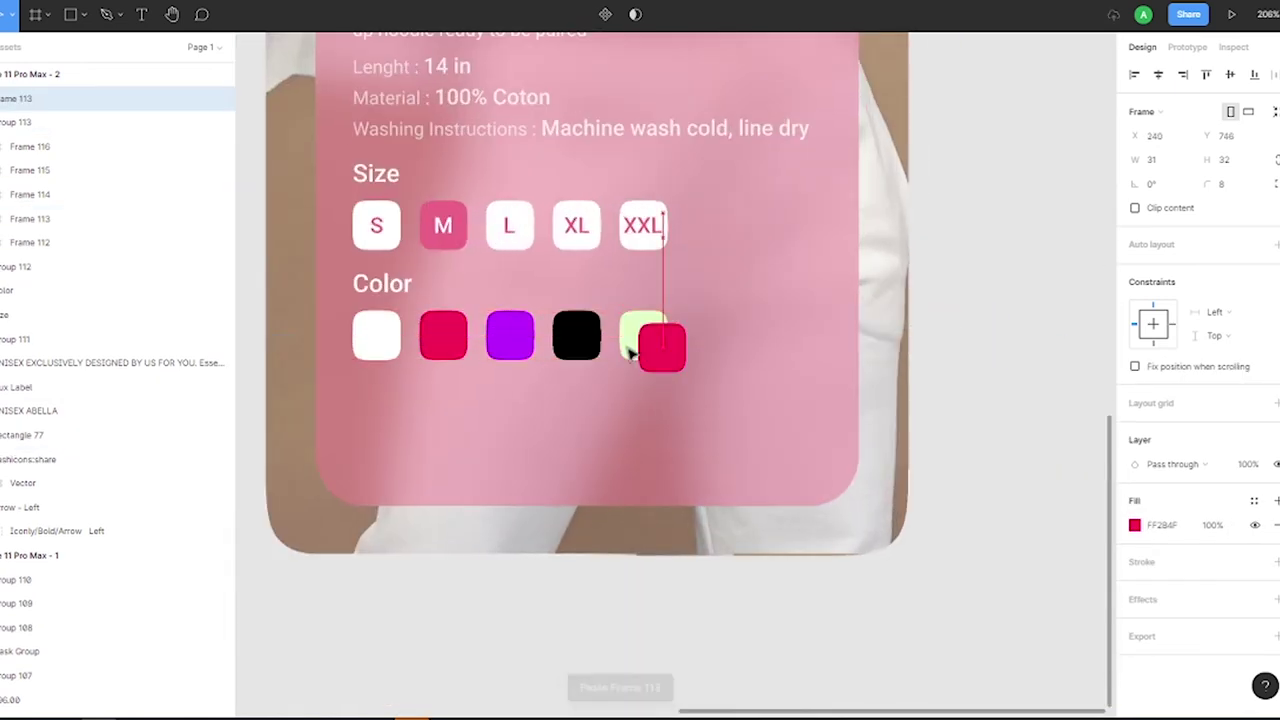
pyautogui.moveTo(524, 377); pyautogui.dragTo(460, 345)
pyautogui.scroll(3, 458, 345)
pyautogui.moveTo(549, 420); pyautogui.dragTo(540, 427)
pyautogui.click(1276, 501)
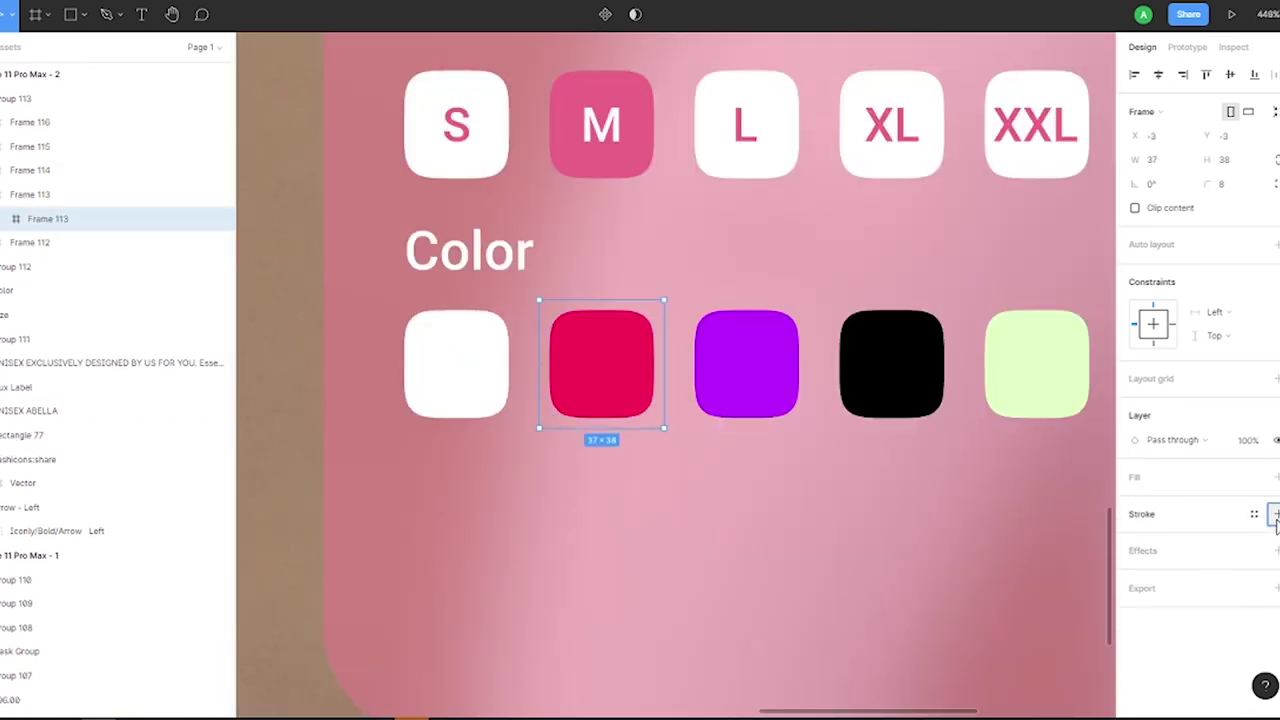
pyautogui.click(1276, 514)
pyautogui.click(1134, 538)
pyautogui.click(954, 662)
pyautogui.scroll(-5, 894, 277)
# Copy the rounded square from the home screen into the detail screen below the Color swatches.
pyautogui.press('Escape')
pyautogui.press('Escape')
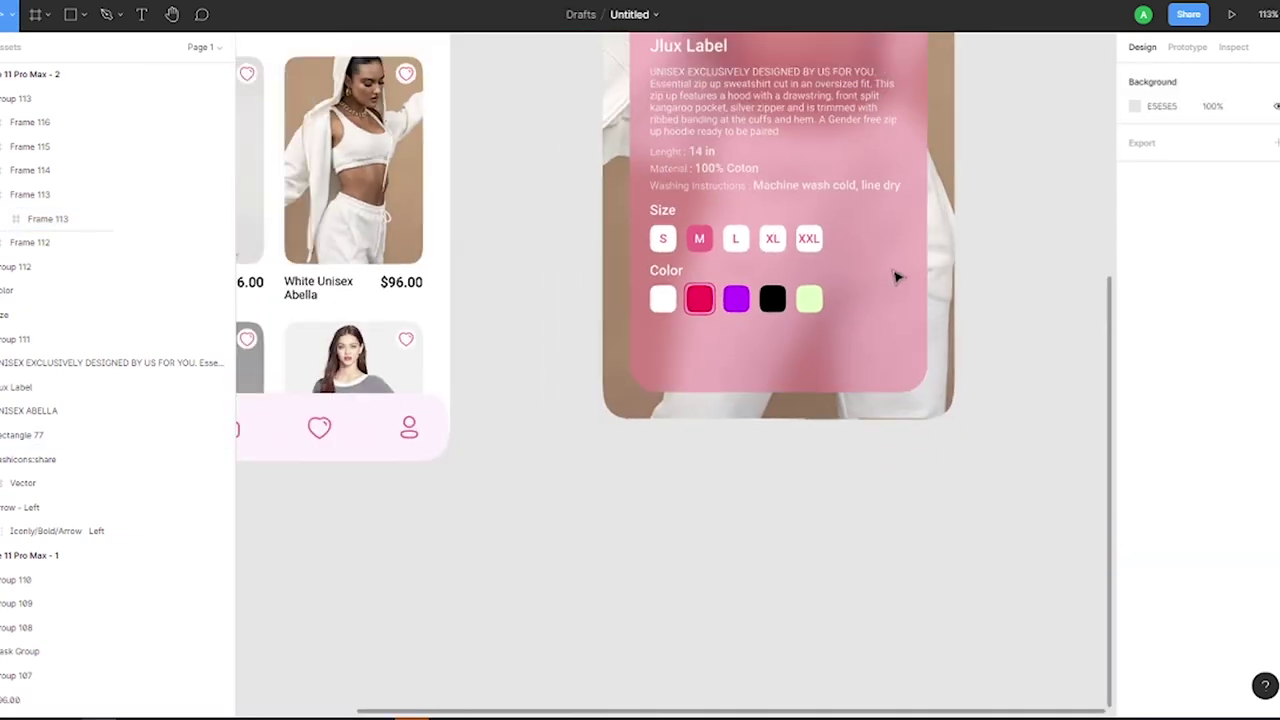
pyautogui.scroll(-3, 677, 299)
pyautogui.scroll(-3, 677, 299)
pyautogui.scroll(3, 700, 106)
pyautogui.click(677, 89)
pyautogui.hotkey('ctrl', 'c')
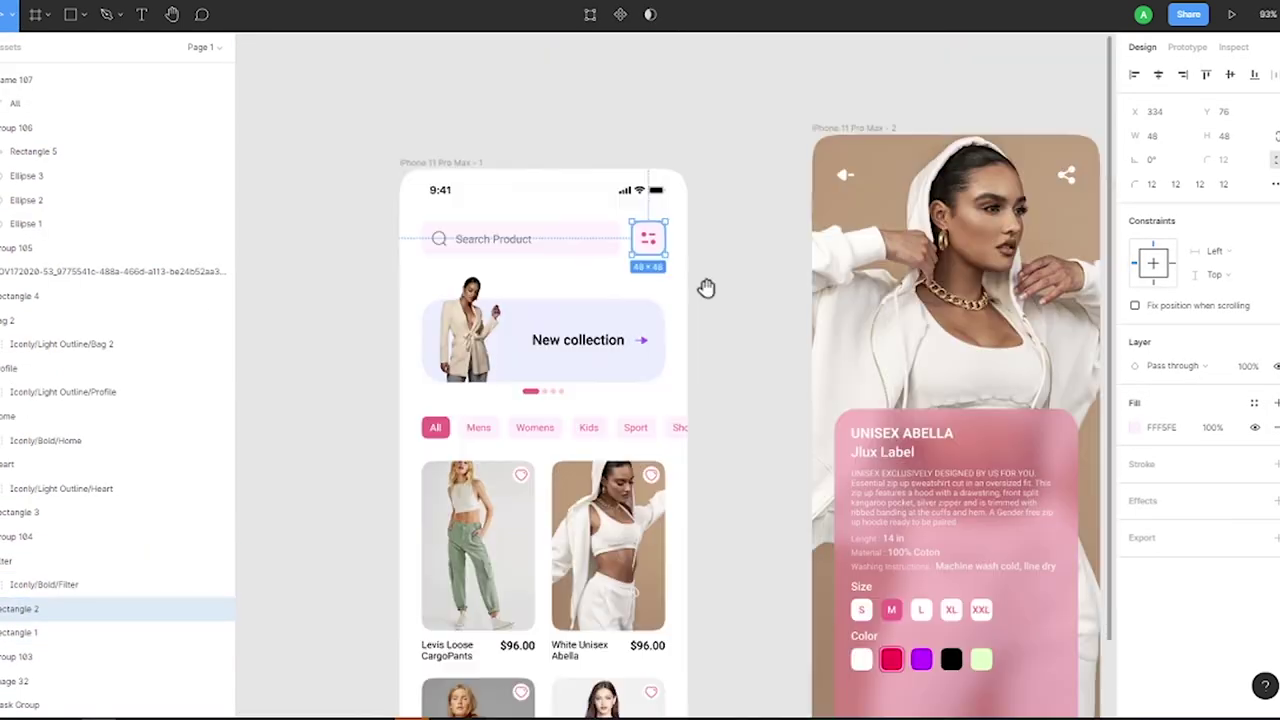
pyautogui.click(838, 162)
pyautogui.hotkey('ctrl', 'v')
pyautogui.scroll(2, 838, 162)
pyautogui.moveTo(1036, 237); pyautogui.dragTo(771, 690)
# Add a duplicate stretched to 238 wide with a pink fill.
pyautogui.scroll(-2, 766, 614)
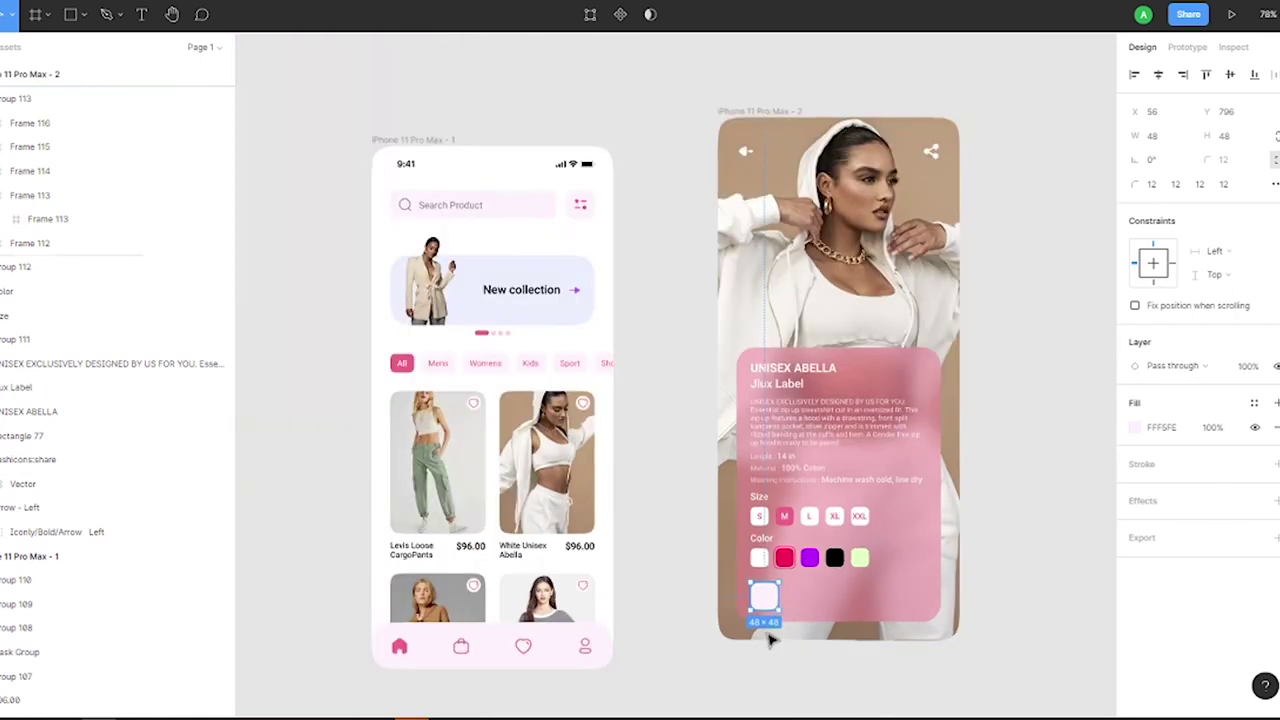
pyautogui.scroll(2, 818, 585)
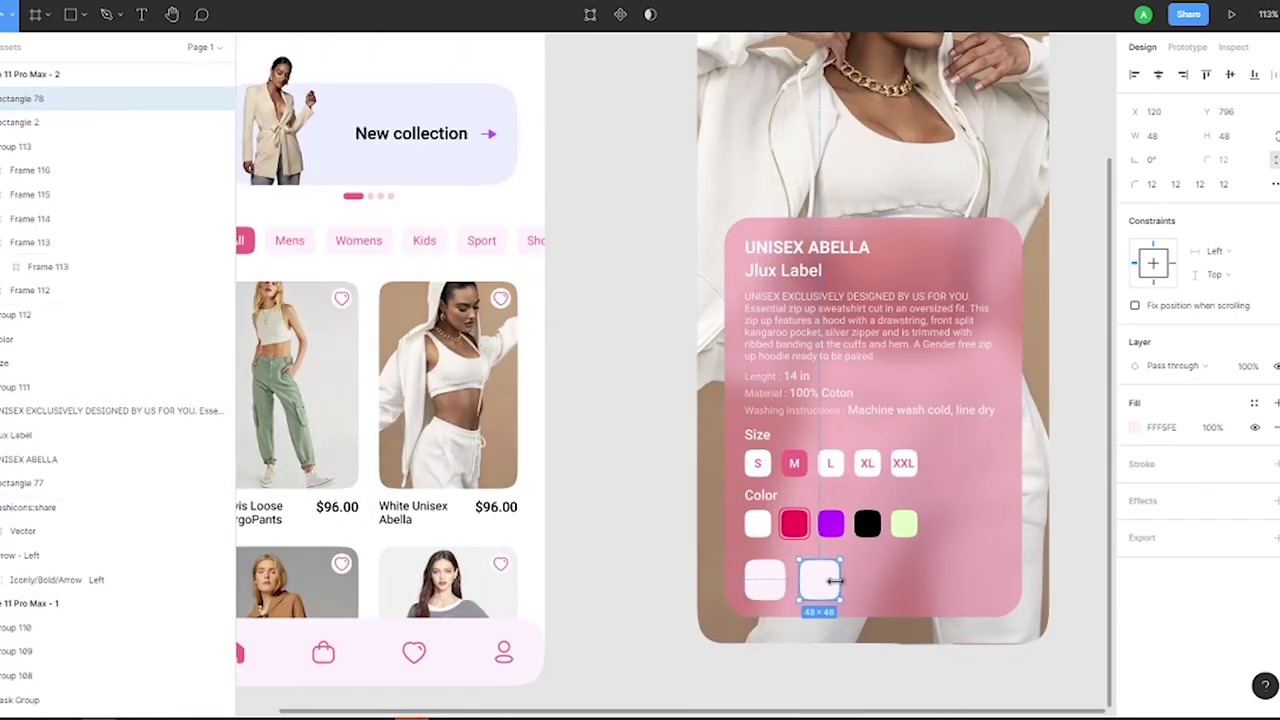
pyautogui.moveTo(834, 581); pyautogui.dragTo(1014, 581)
pyautogui.scroll(-1, 1000, 450)
pyautogui.click(1134, 427)
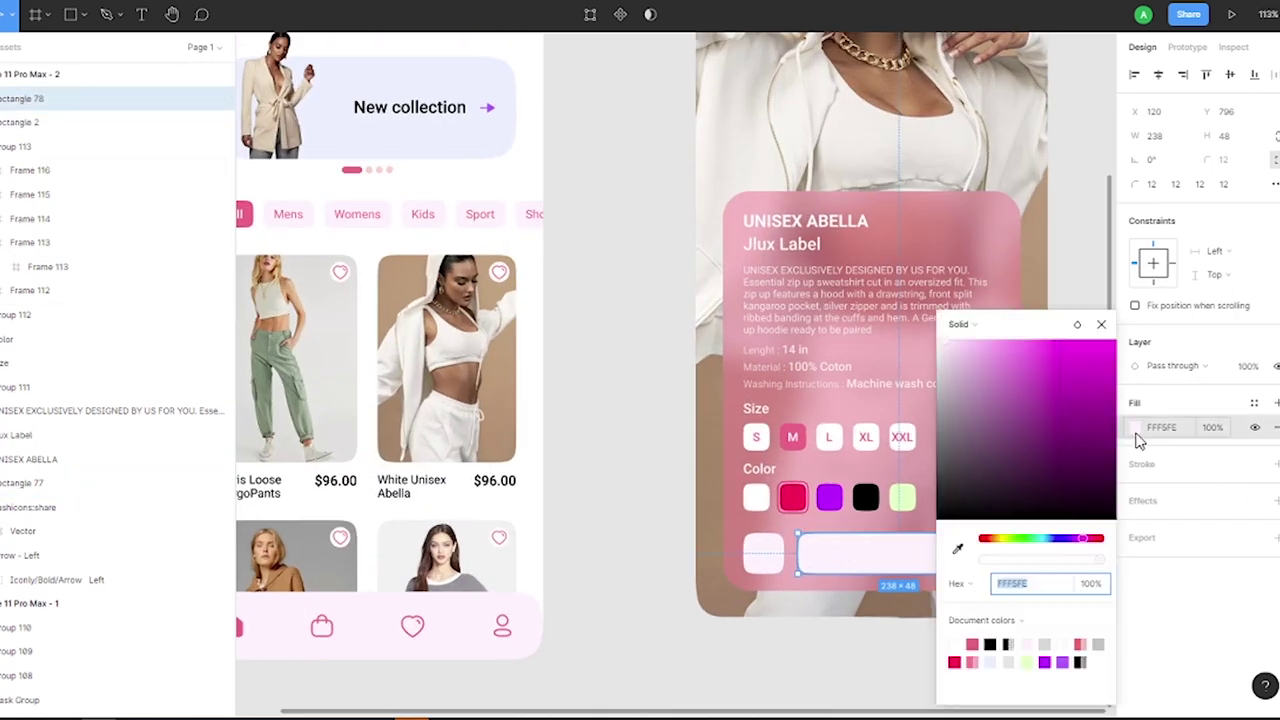
pyautogui.click(972, 644)
pyautogui.press('Escape')
pyautogui.scroll(-3, 1034, 257)
# Insert a shopping cart icon and a Light-style shopping bag icon from the Iconly plugin.
pyautogui.rightClick(1034, 257)
pyautogui.click(957, 434)
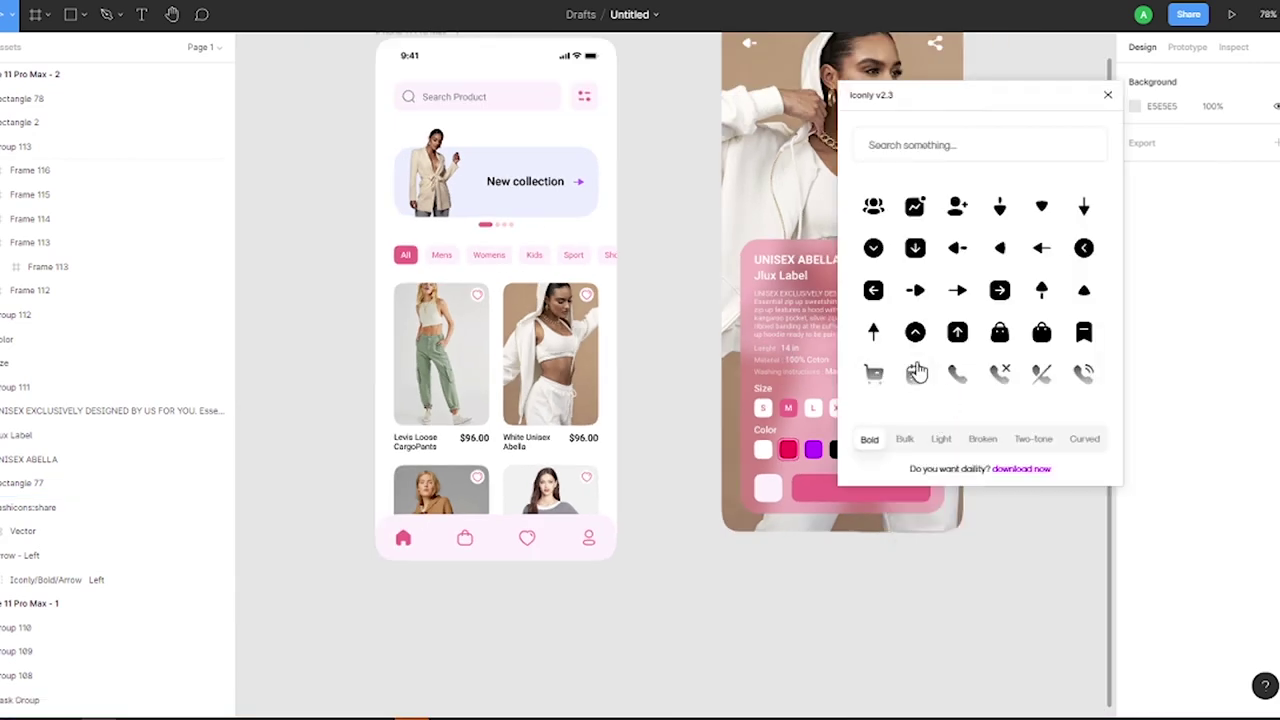
pyautogui.click(873, 372)
pyautogui.scroll(-3, 997, 323)
pyautogui.scroll(3, 997, 323)
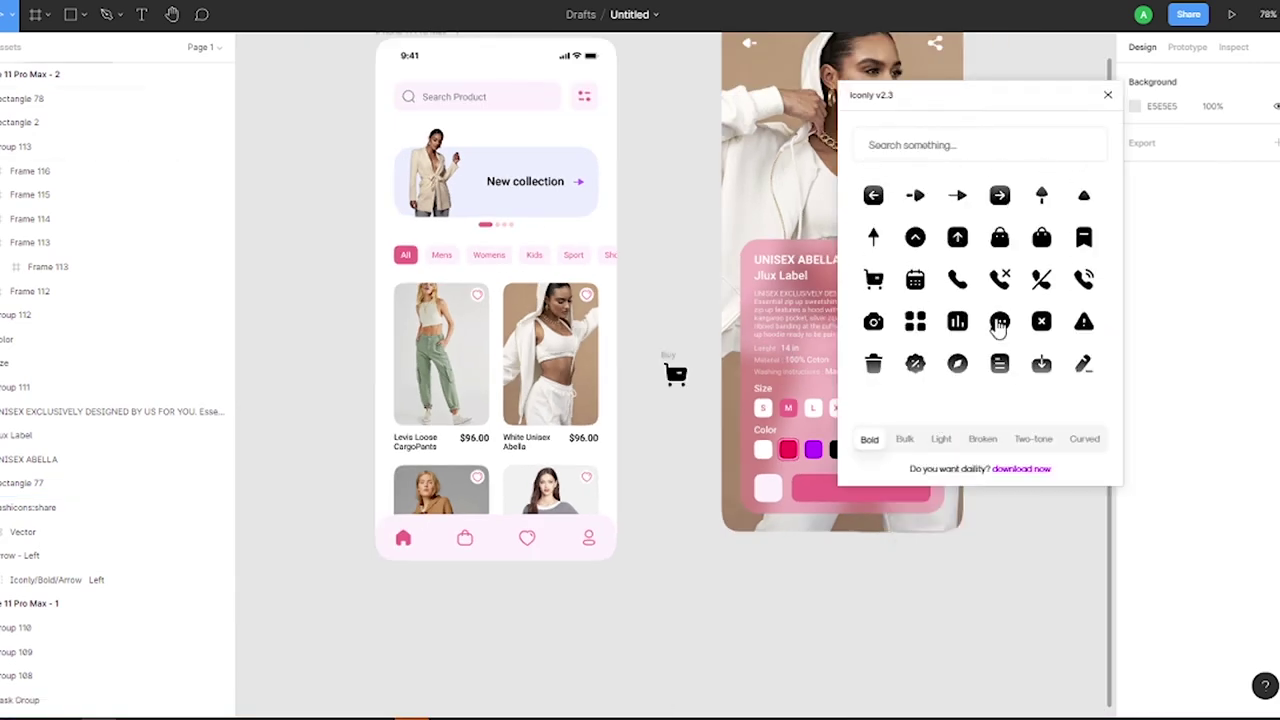
pyautogui.click(941, 438)
pyautogui.click(873, 372)
pyautogui.click(1107, 94)
# Resize the cart icon to 32 on the square button, making it pink and the bag icon white.
pyautogui.scroll(3, 706, 311)
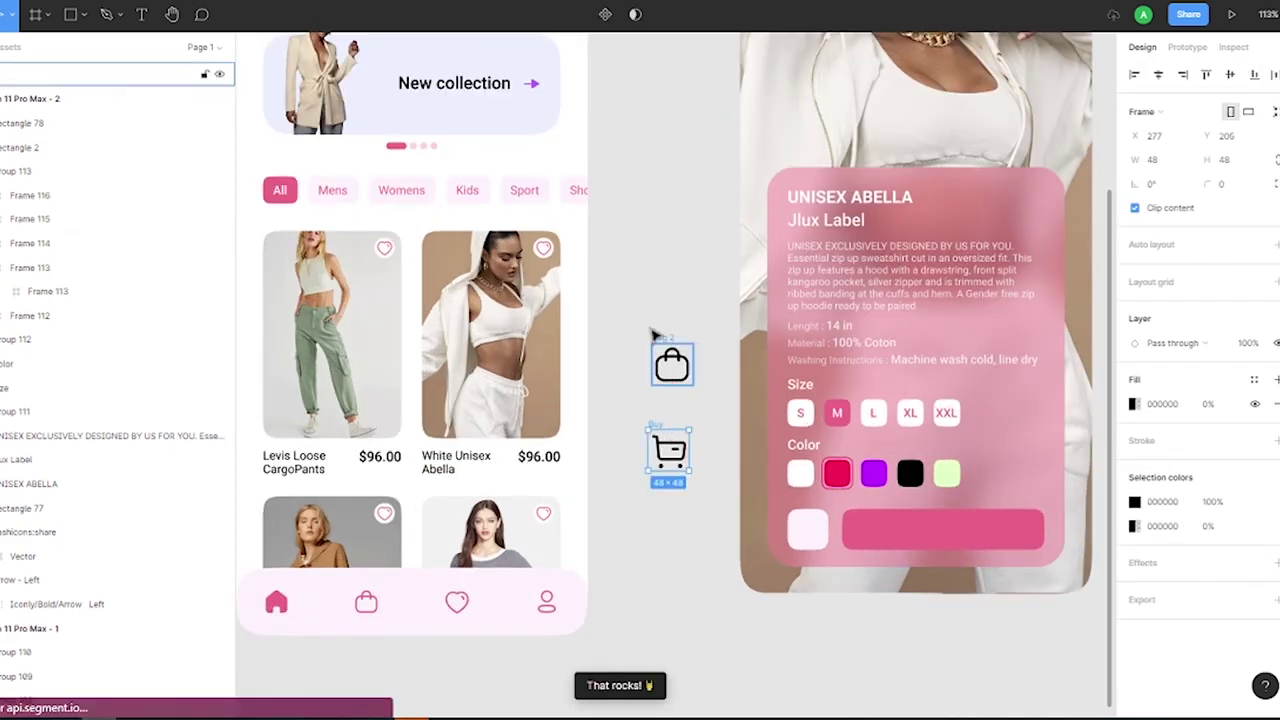
pyautogui.press('Return')
pyautogui.scroll(2, 689, 533)
pyautogui.moveTo(651, 410); pyautogui.dragTo(862, 528)
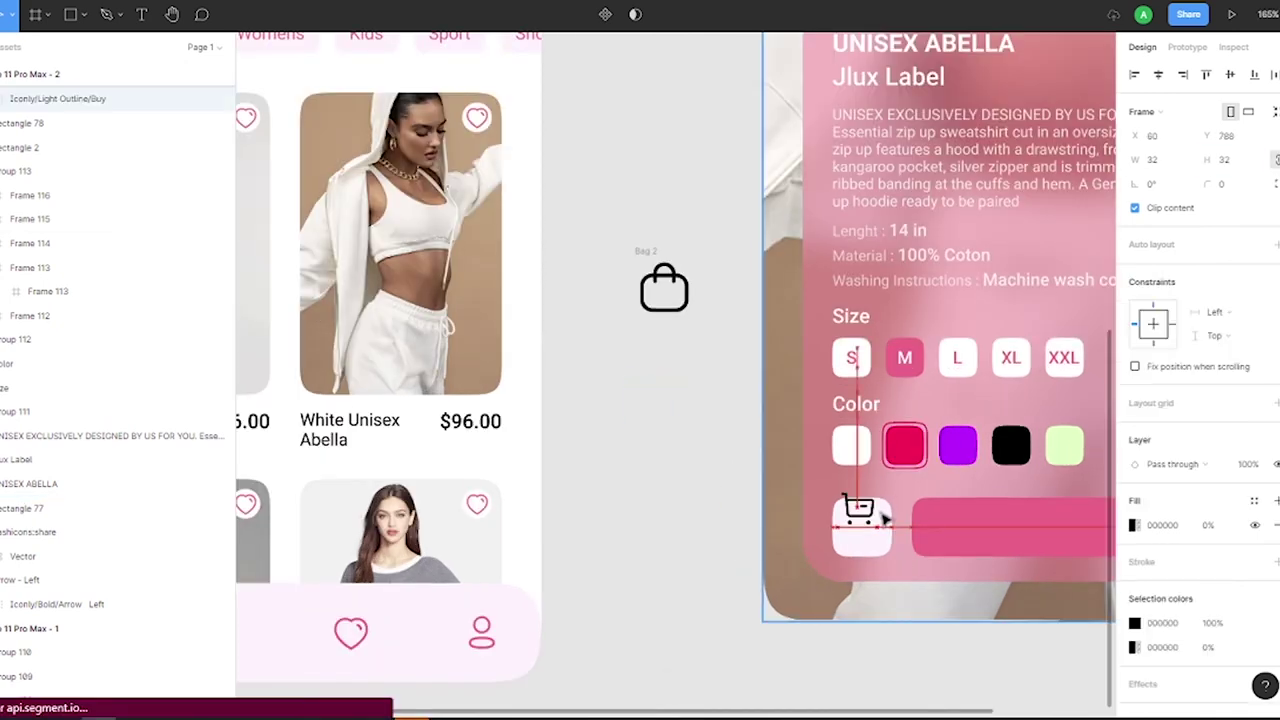
pyautogui.click(1135, 624)
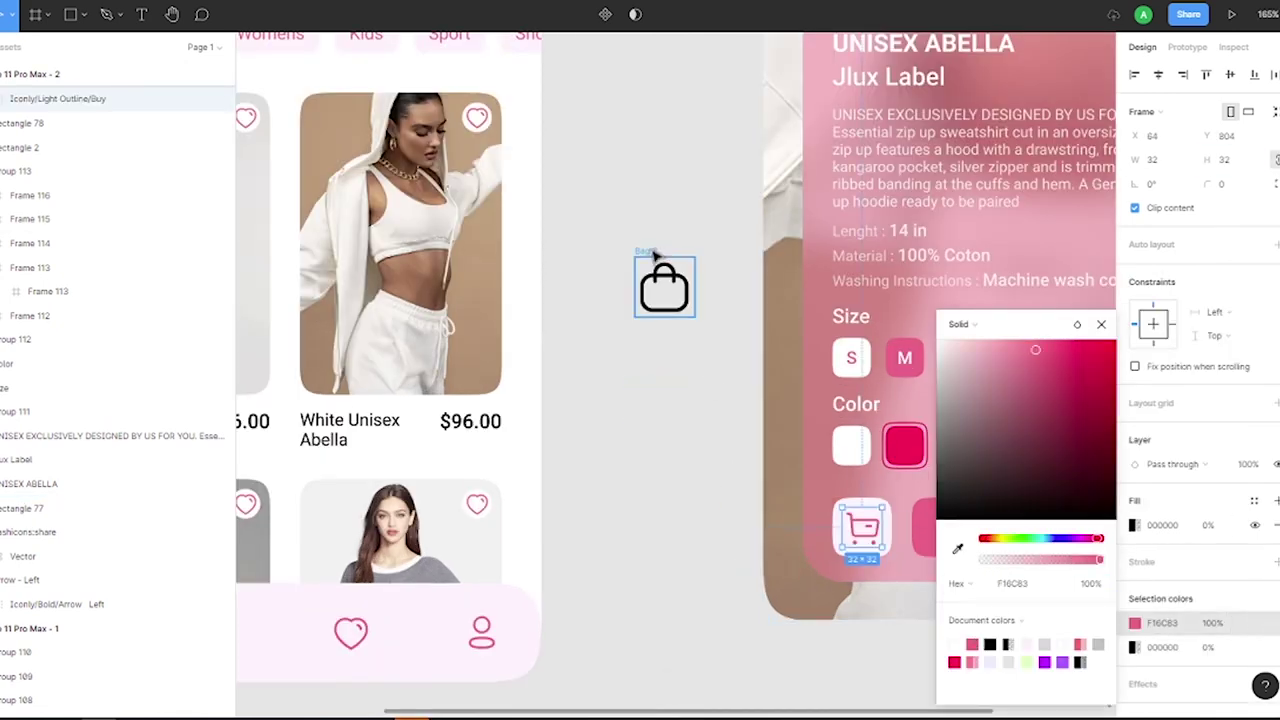
pyautogui.click(655, 258)
pyautogui.click(1134, 501)
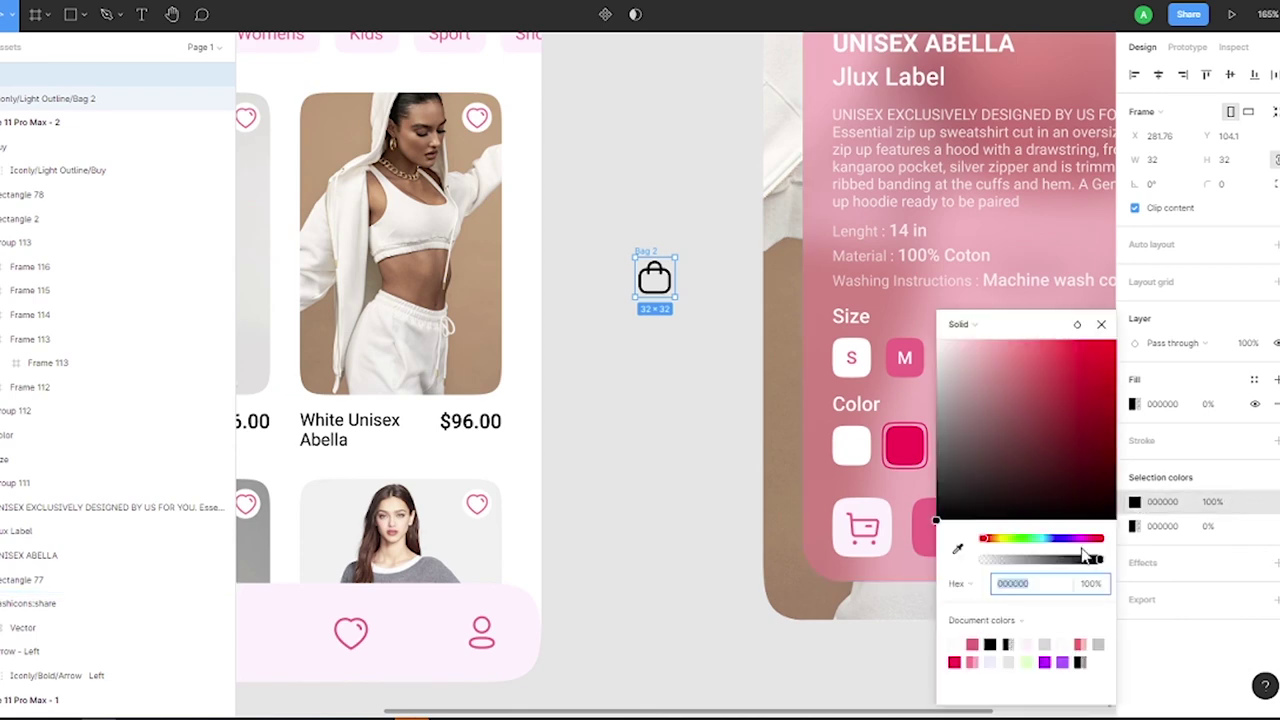
pyautogui.scroll(-3, 512, 275)
# Add a 'Buy Now' text label on the wide pink button with the bag icon to its left.
pyautogui.press('Escape')
pyautogui.press('t')
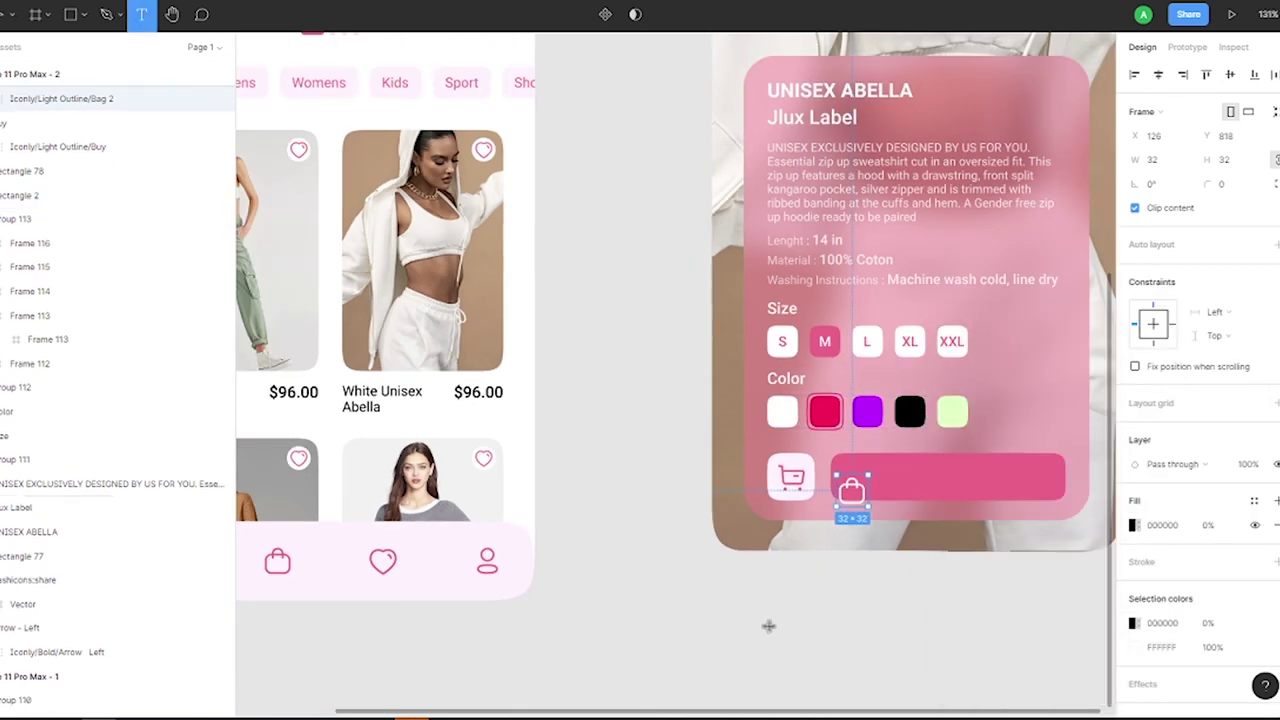
pyautogui.moveTo(767, 620); pyautogui.dragTo(888, 682)
pyautogui.write('Buy Now')
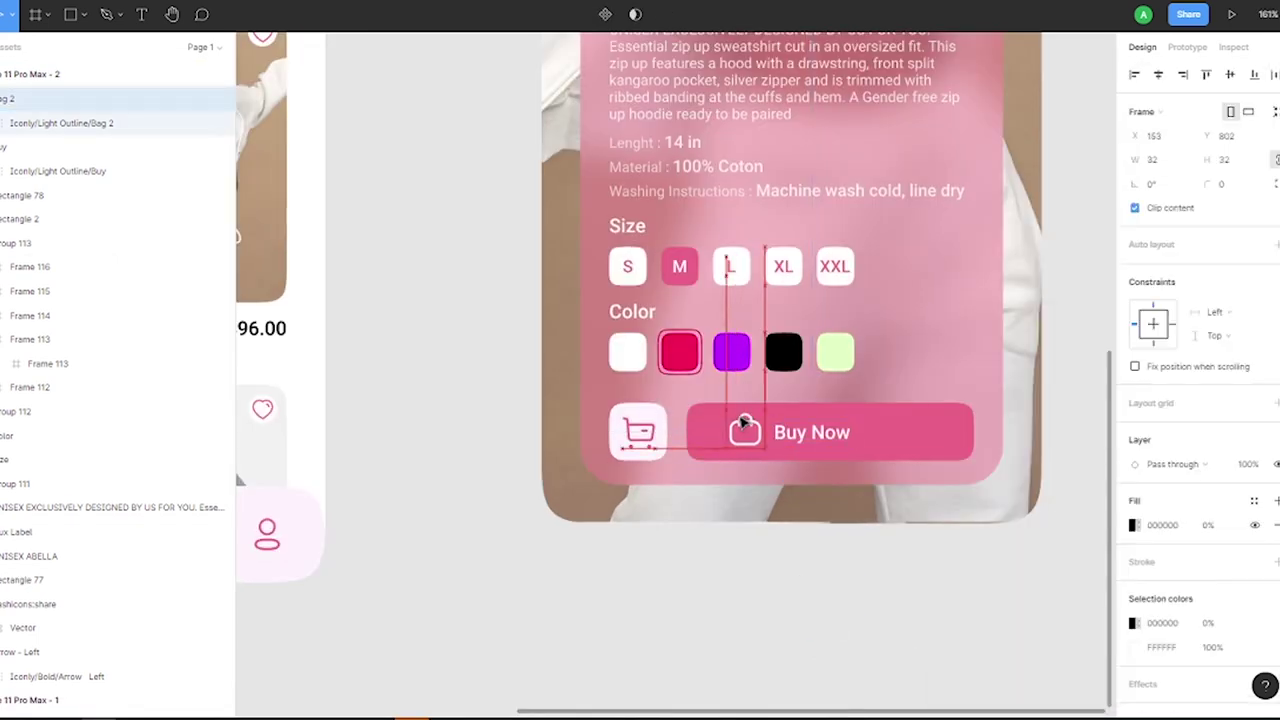
pyautogui.moveTo(806, 437); pyautogui.dragTo(762, 428)
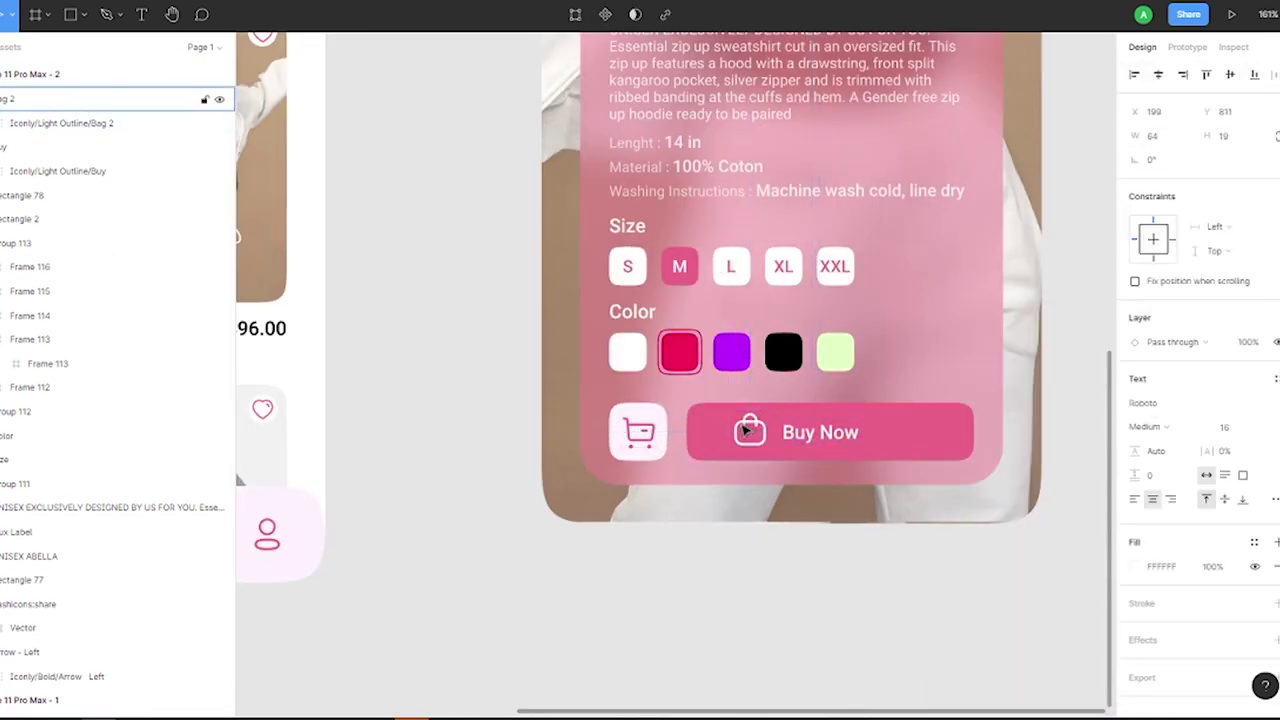
pyautogui.press('Escape')
# Group the bag icon with the Buy Now text and centre the group in the button.
pyautogui.hotkey('shift', 'Tab')
pyautogui.click(1250, 172)
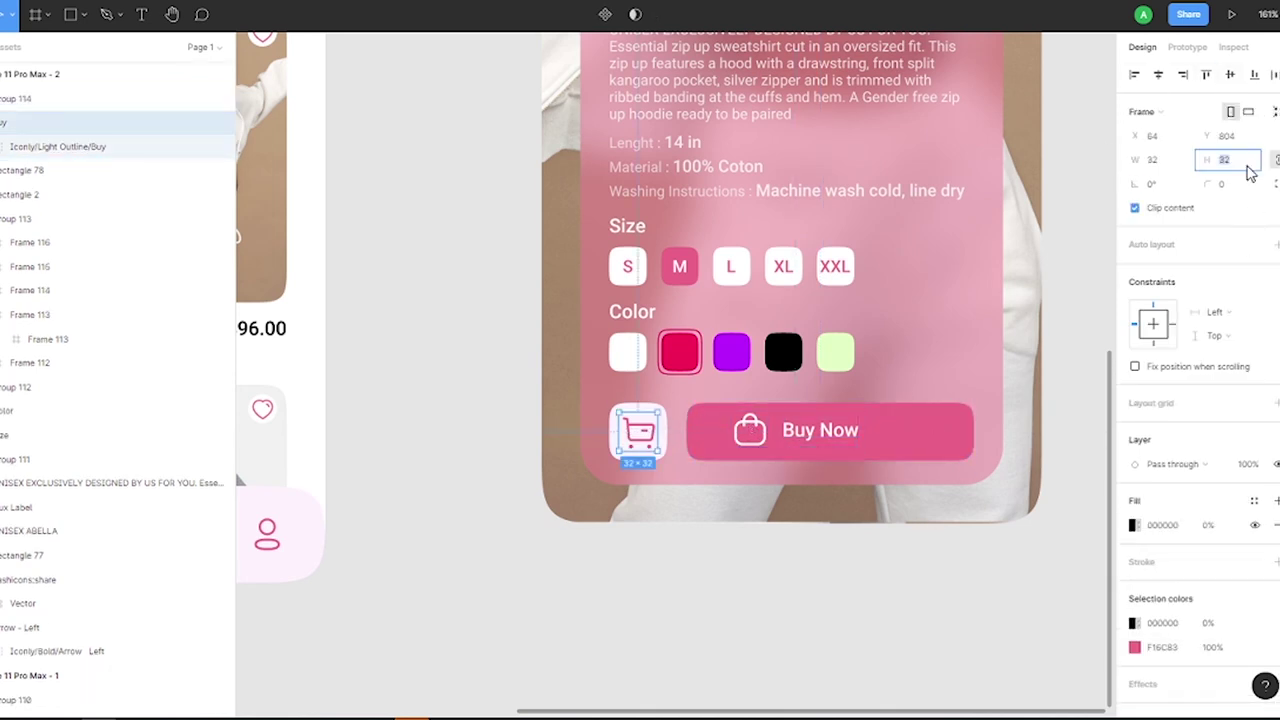
pyautogui.scroll(3, 631, 443)
pyautogui.click(846, 428)
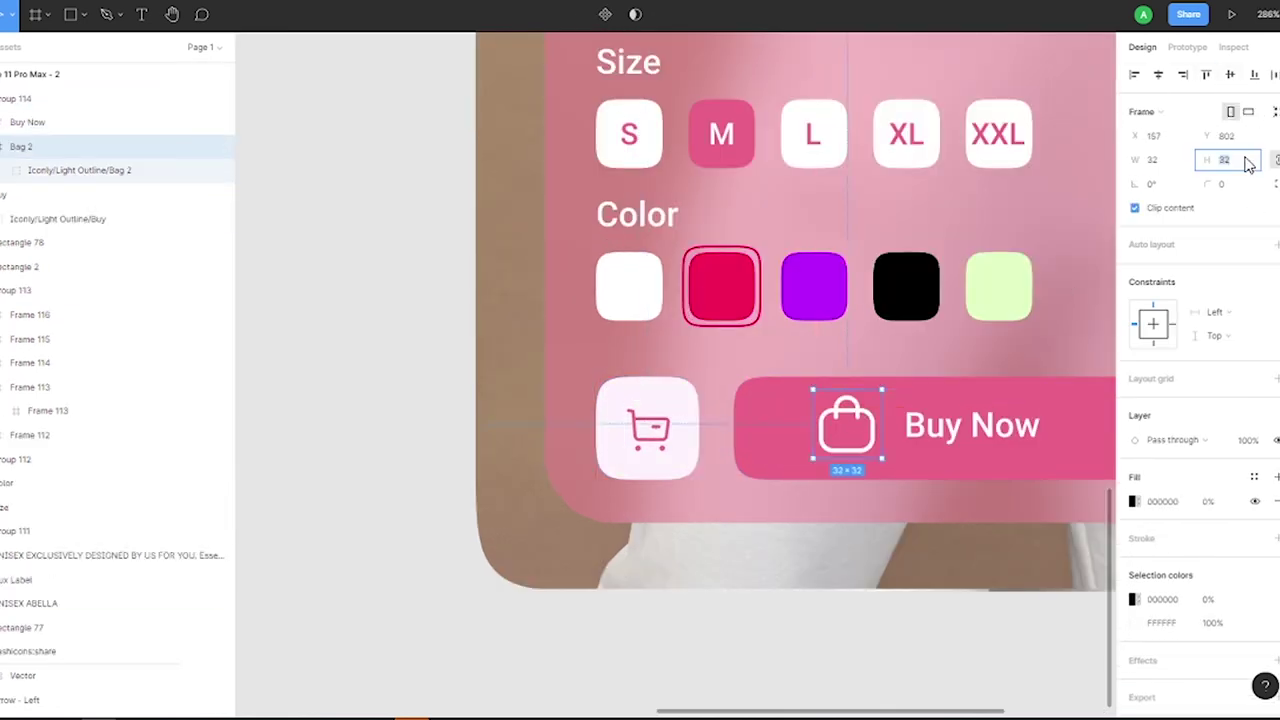
pyautogui.write('24')
pyautogui.click(955, 430)
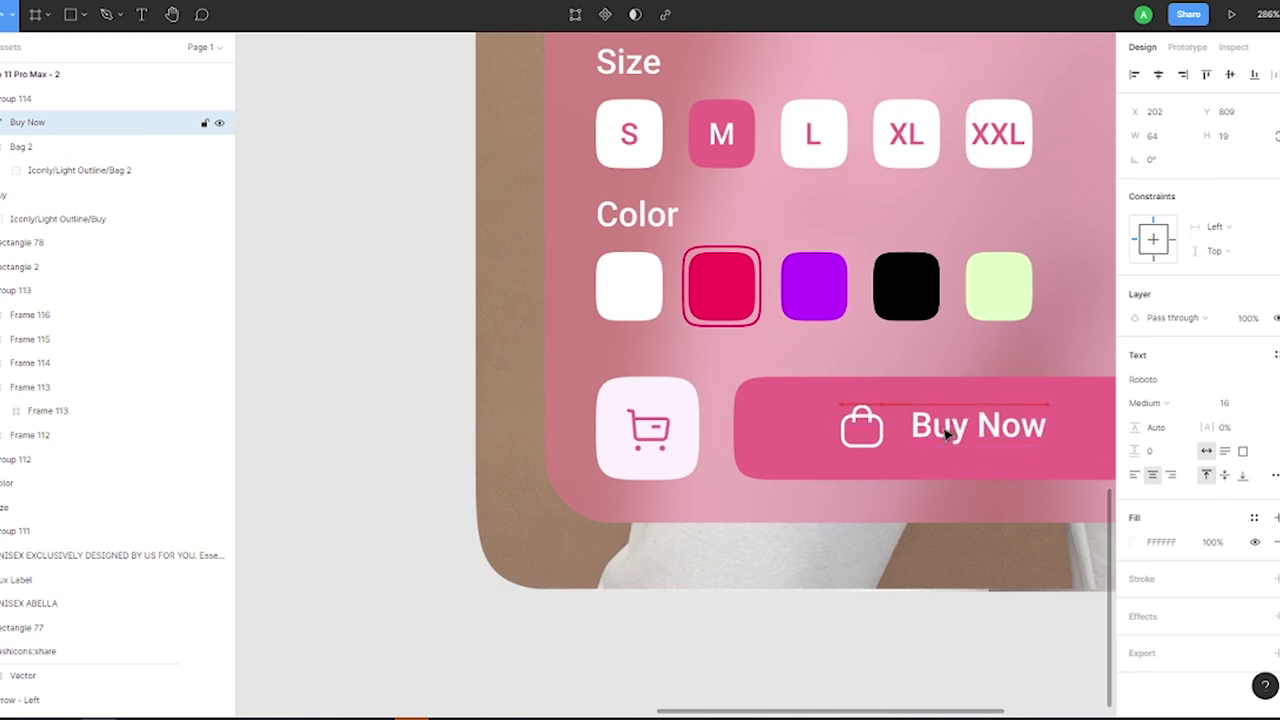
pyautogui.press('Right')
pyautogui.press('Right')
pyautogui.keyDown('shift'); pyautogui.click(862, 428); pyautogui.keyUp('shift')
pyautogui.hotkey('ctrl', 'g')
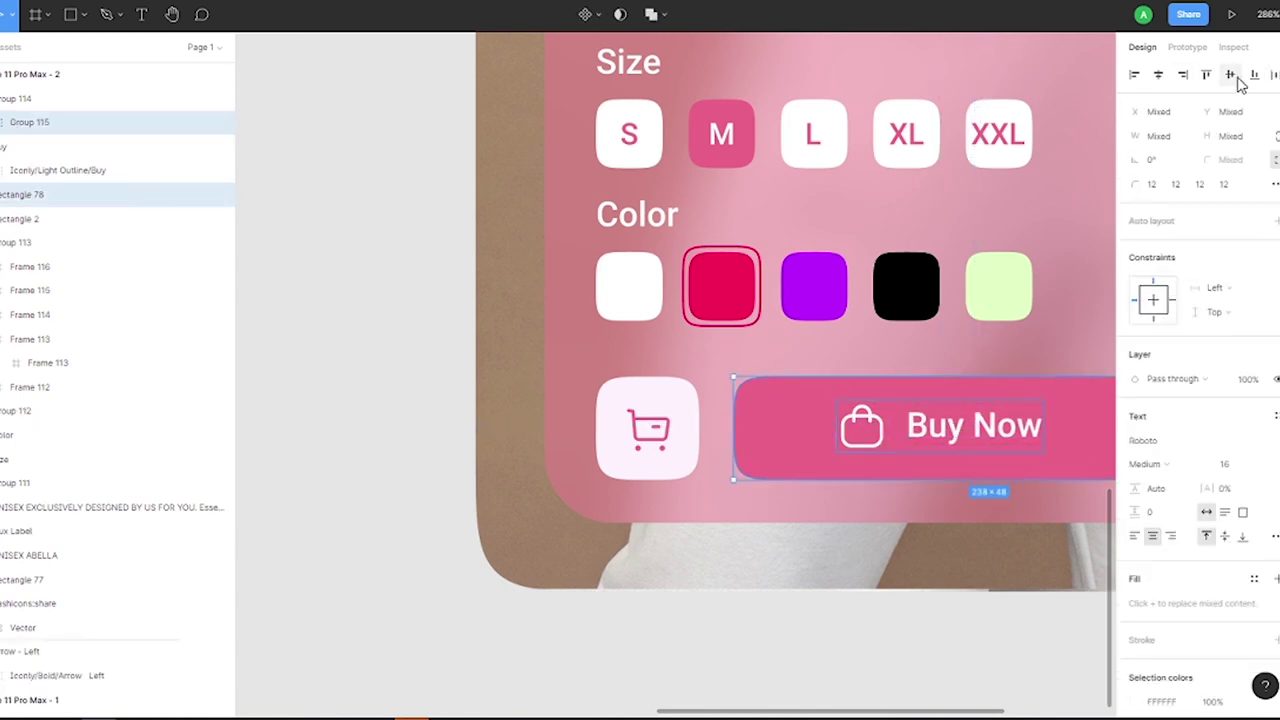
pyautogui.click(1232, 76)
pyautogui.hotkey('shift', '1')
pyautogui.click(757, 657)
# Copy the home screen's pagination dots onto the detail photo just above the pink card.
pyautogui.click(395, 268)
pyautogui.hotkey('ctrl', 'c')
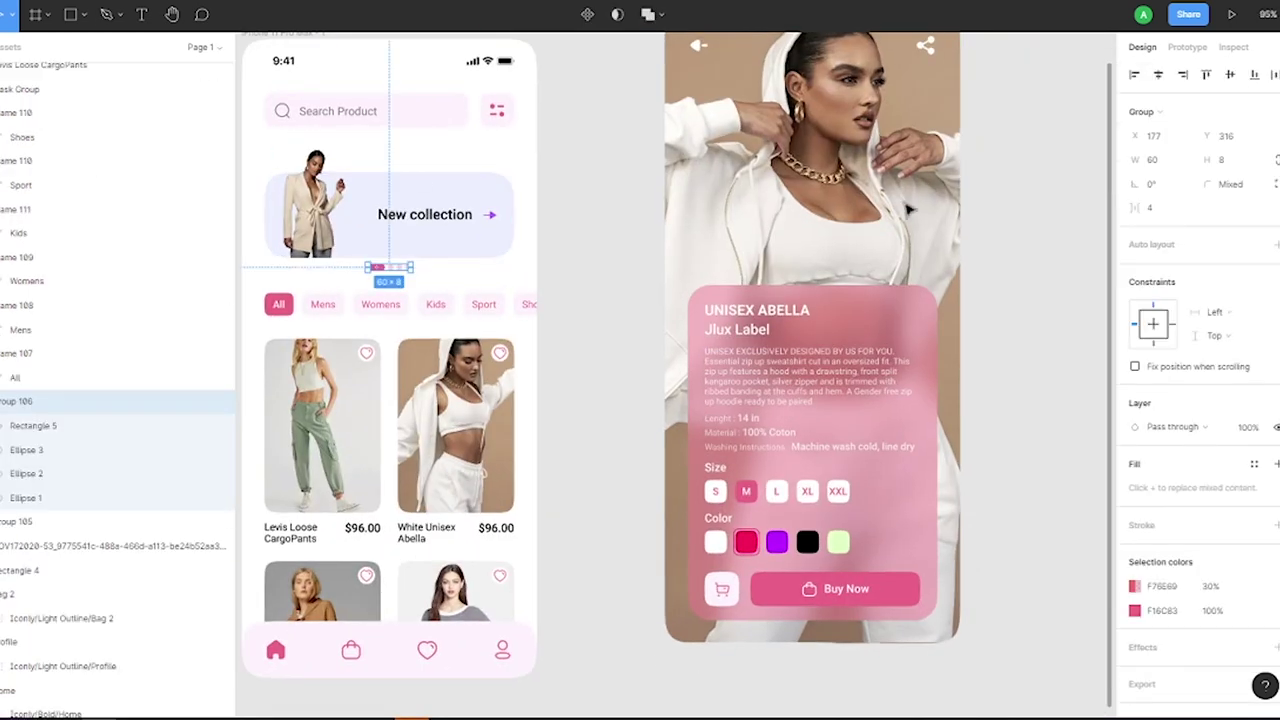
pyautogui.scroll(1, 790, 340)
pyautogui.hotkey('ctrl', 'v')
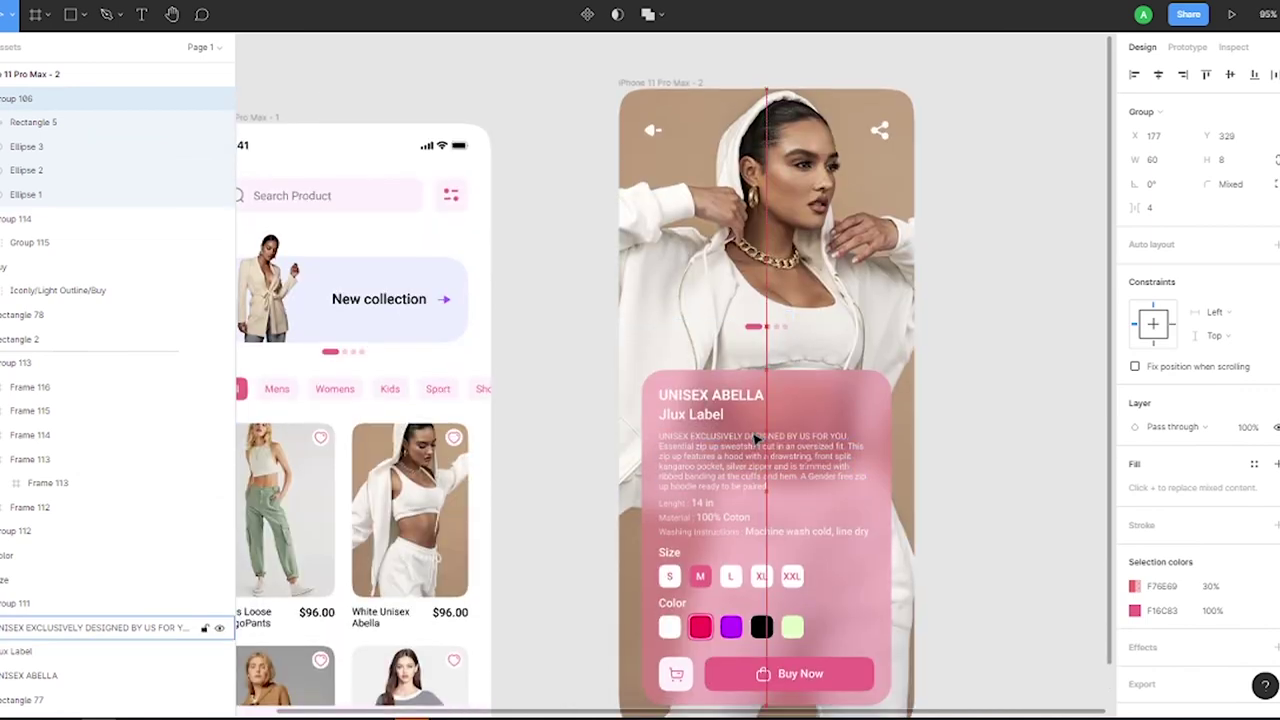
pyautogui.moveTo(767, 320); pyautogui.dragTo(767, 352)
pyautogui.scroll(-5, 800, 399)
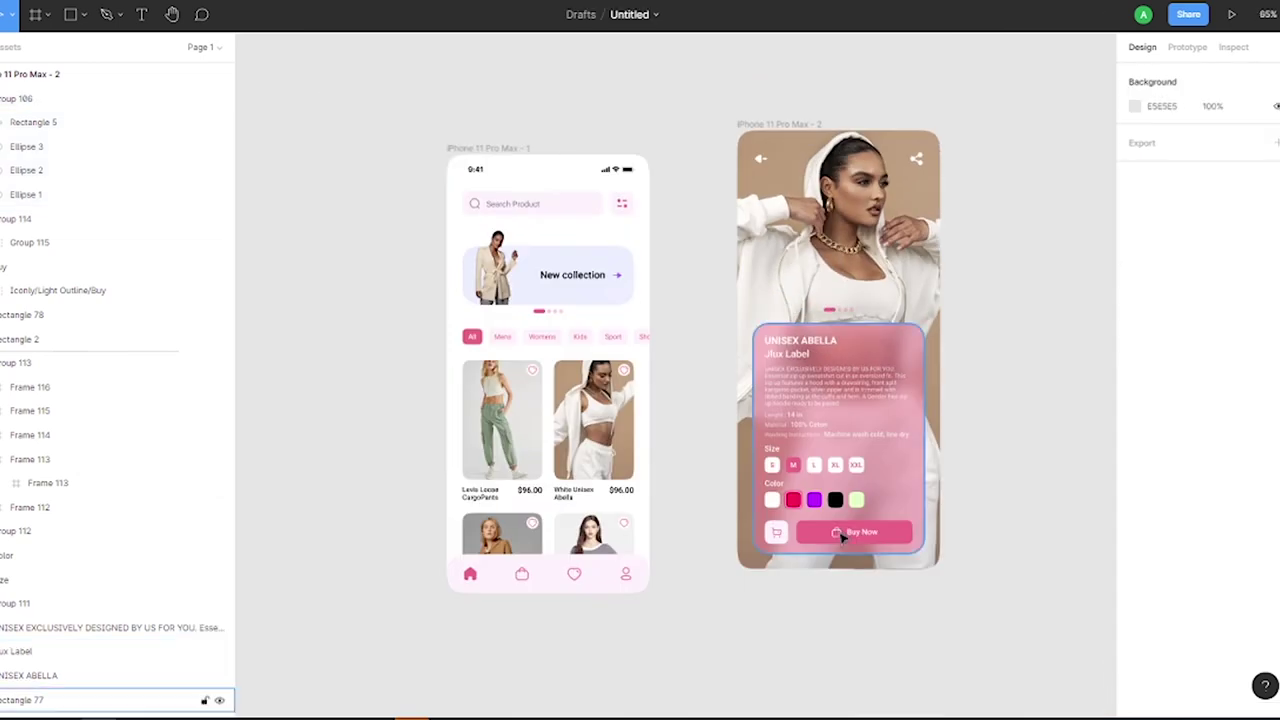
pyautogui.scroll(3, 760, 400)
# Select the cart button and Buy Now button together to check the button row.
pyautogui.click(857, 515)
pyautogui.scroll(4, 866, 546)
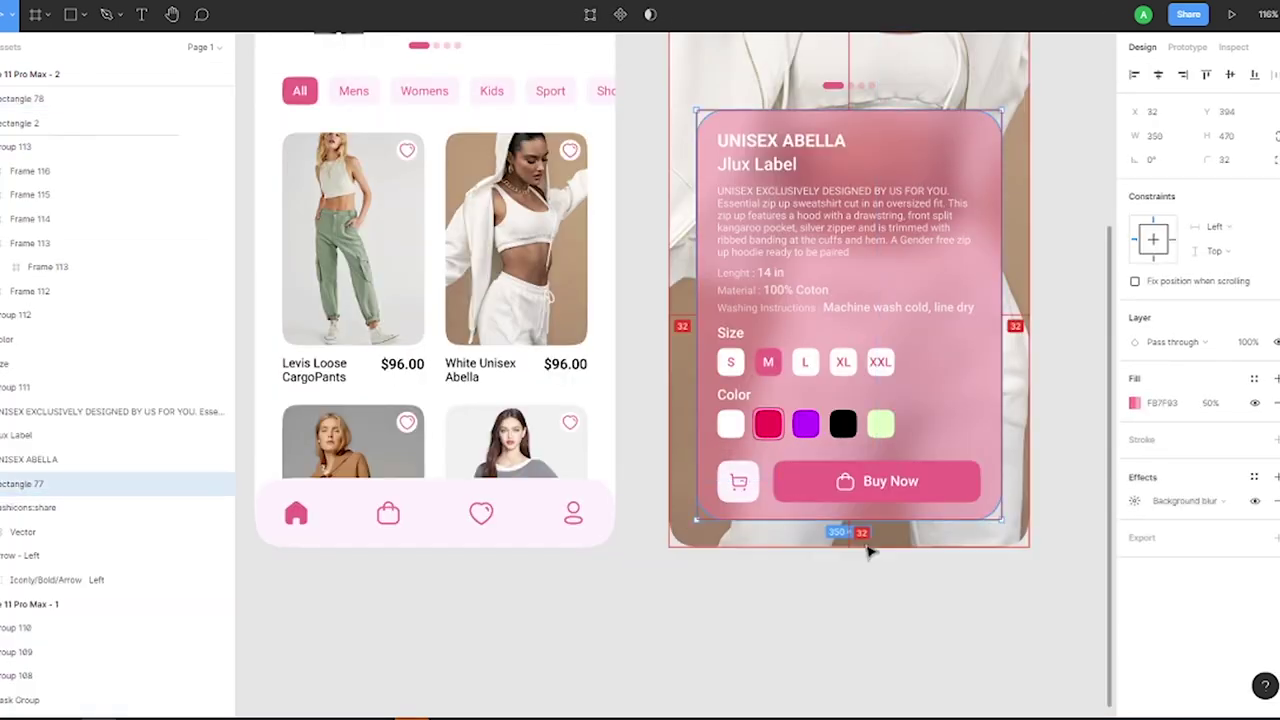
pyautogui.click(738, 481)
pyautogui.scroll(5, 738, 481)
pyautogui.click(700, 500)
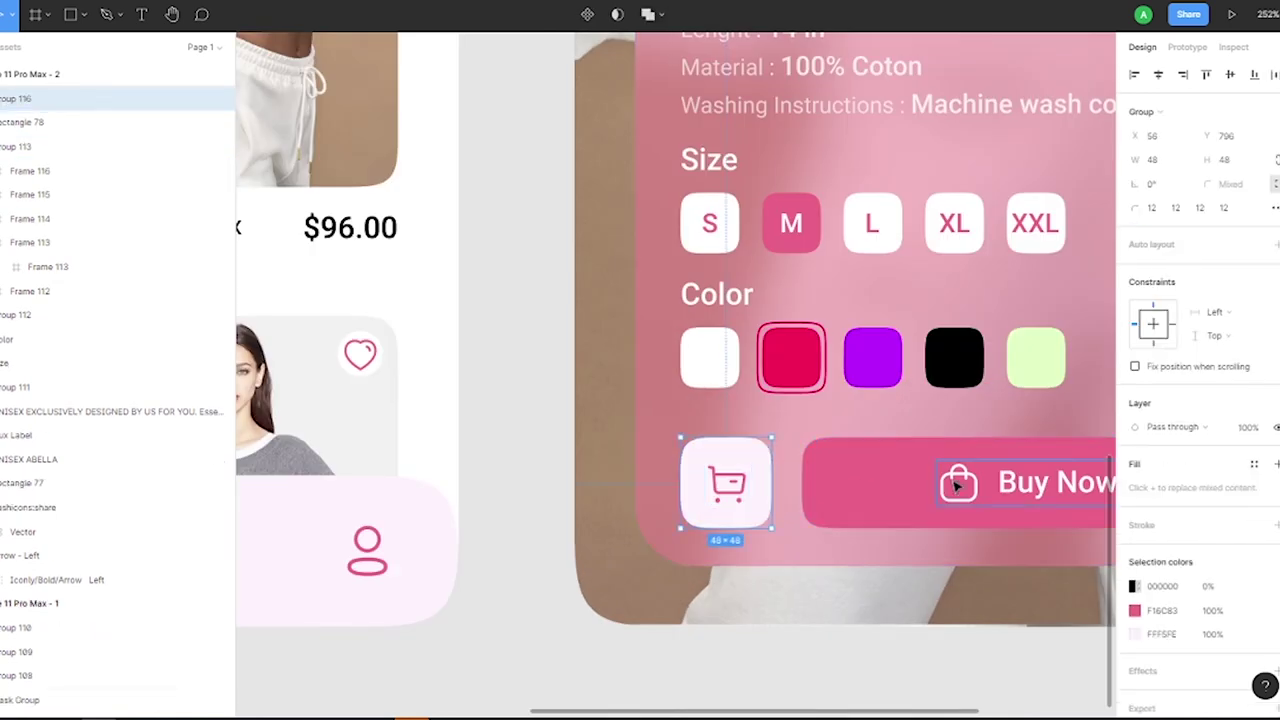
pyautogui.keyDown('shift'); pyautogui.click(1000, 482); pyautogui.keyUp('shift')
pyautogui.scroll(-4, 857, 528)
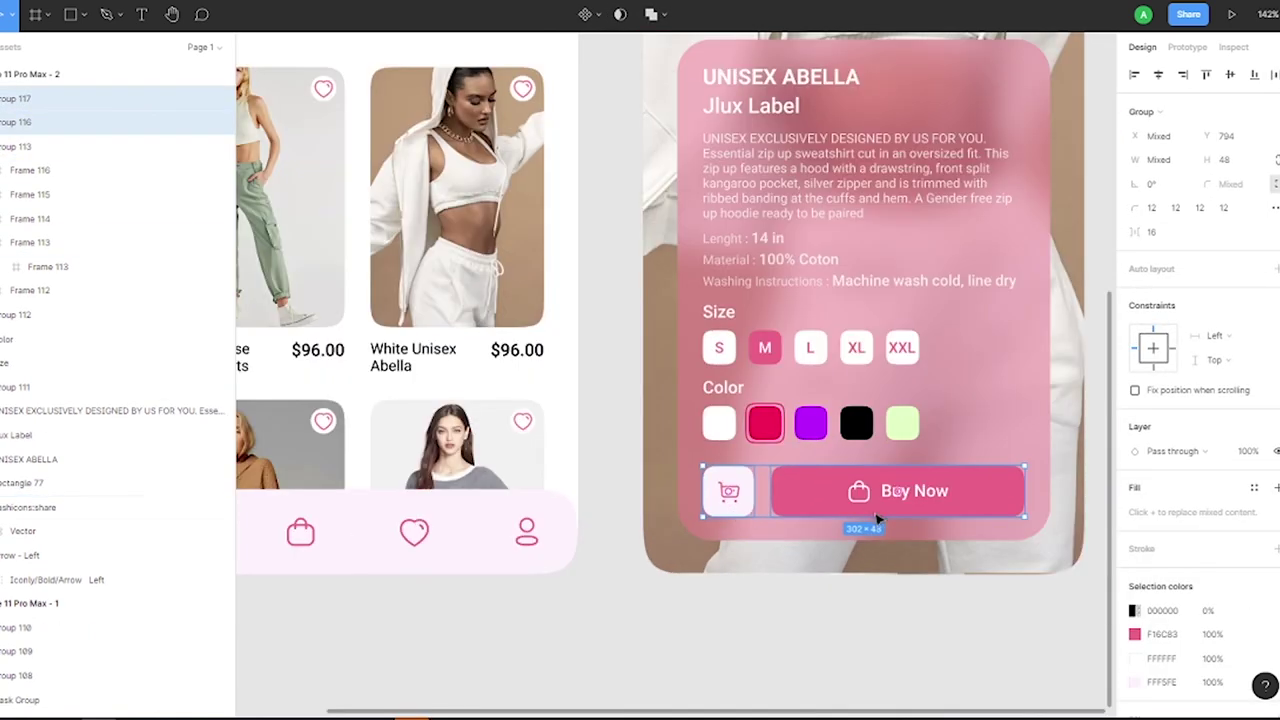
pyautogui.scroll(2, 792, 549)
pyautogui.click(731, 636)
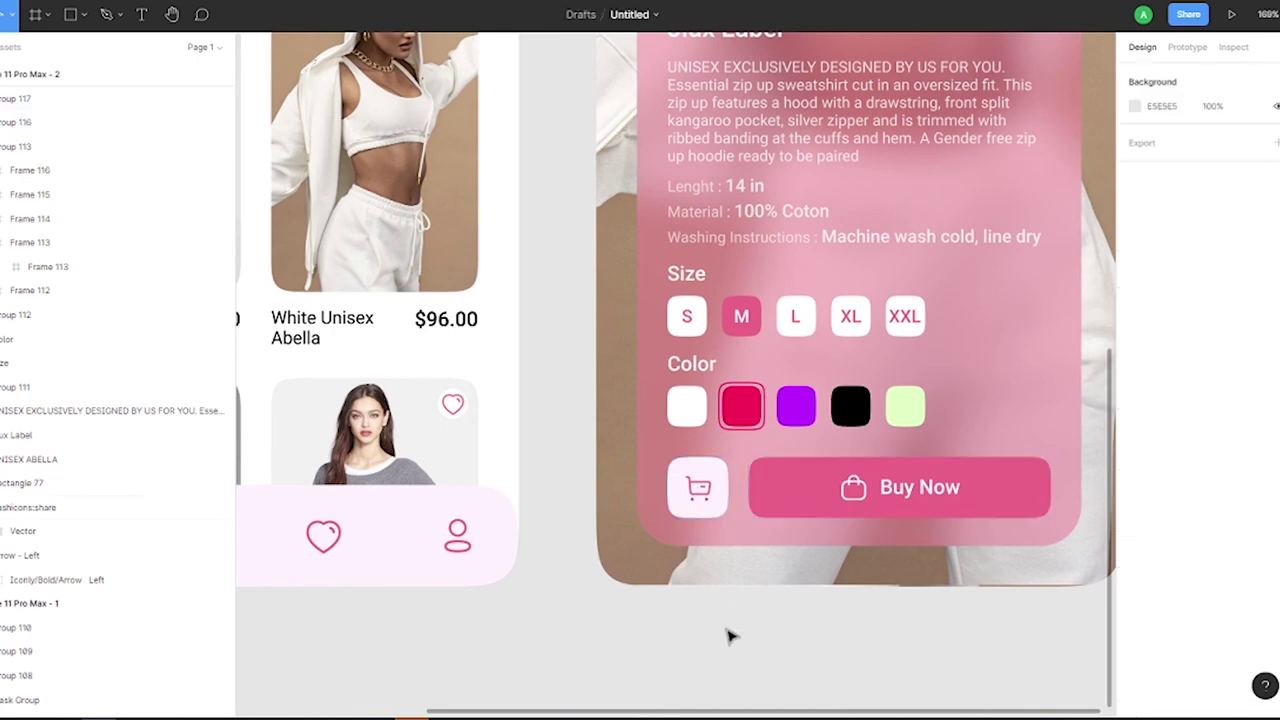
pyautogui.scroll(-3, 729, 635)
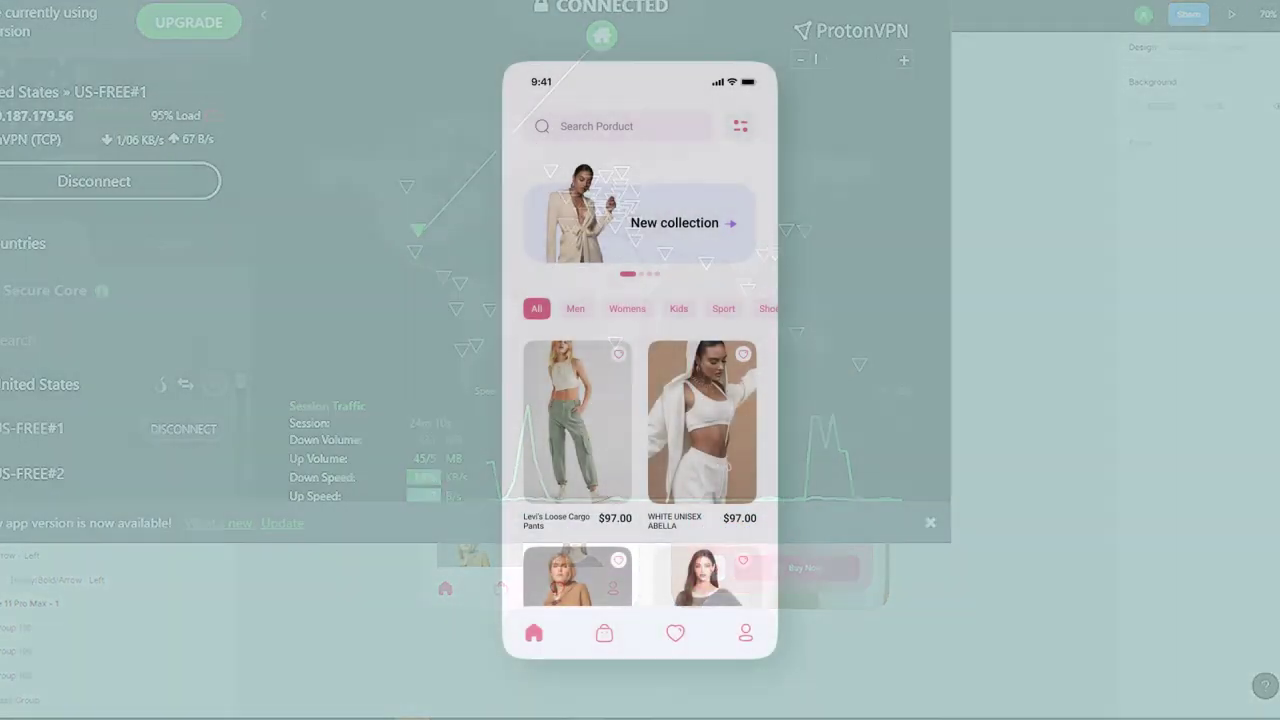